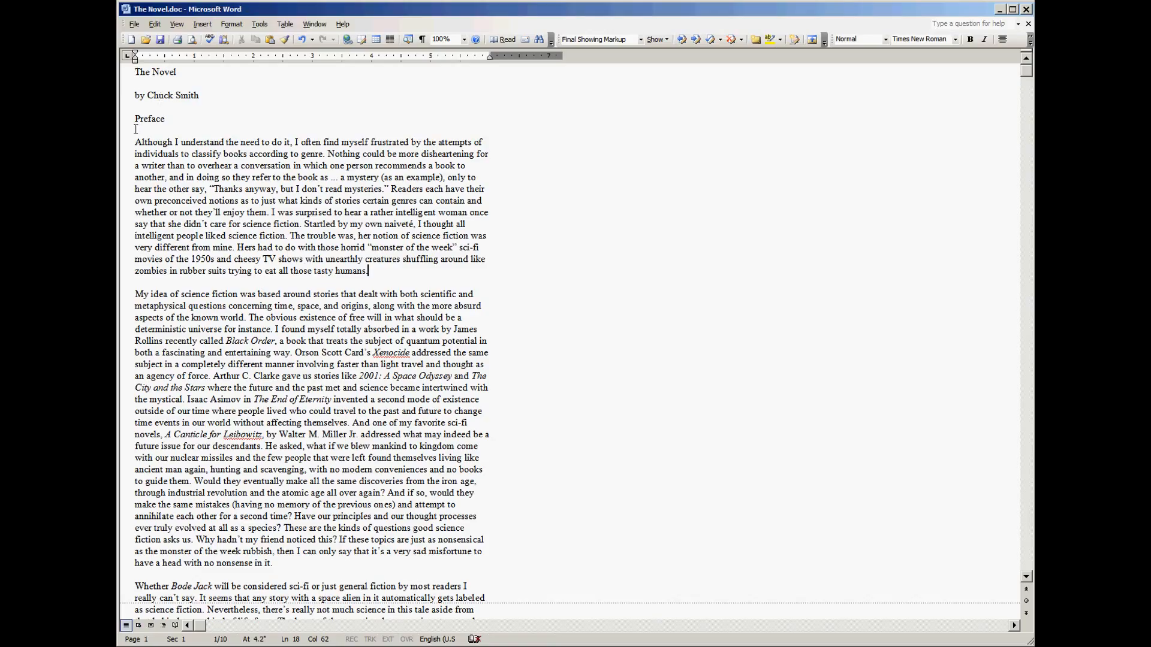
click(190, 71)
click(174, 118)
key(Home)
key(Up)
key(Up)
key(Up)
key(Up)
click(200, 144)
click(183, 85)
key(shift+Left)
click(259, 376)
click(135, 73)
click(185, 129)
click(175, 72)
click(127, 71)
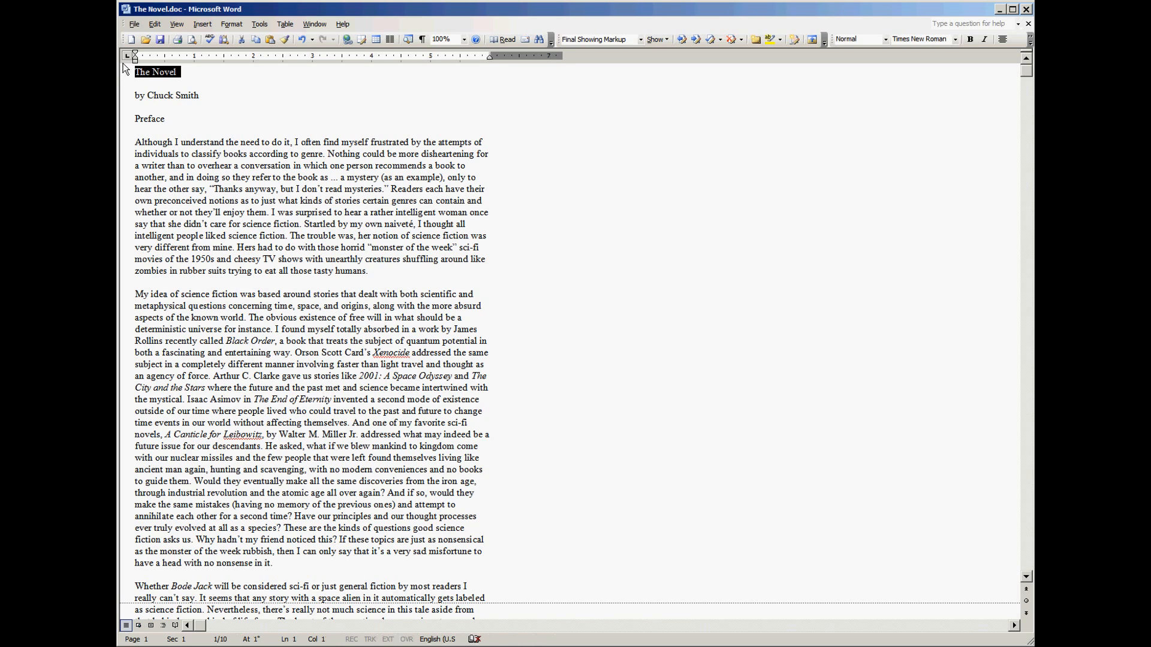
click(204, 70)
click(212, 95)
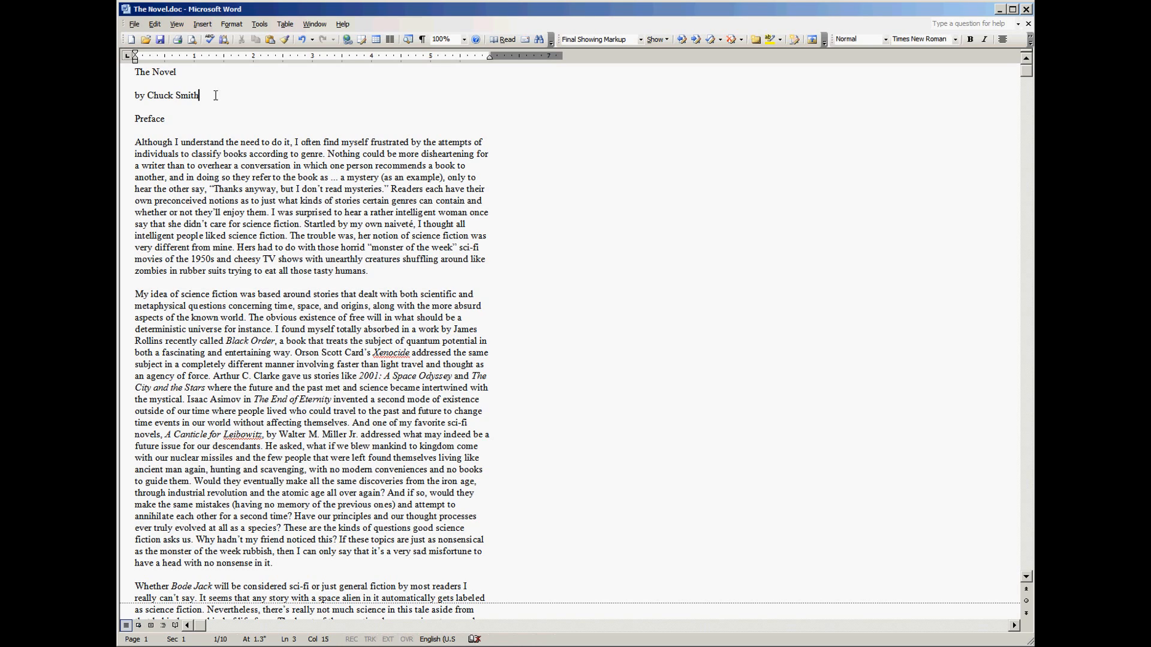
click(181, 118)
click(371, 188)
- Check the font settings of the first paragraph under Preface without changing them
drag(377, 271, 171, 142)
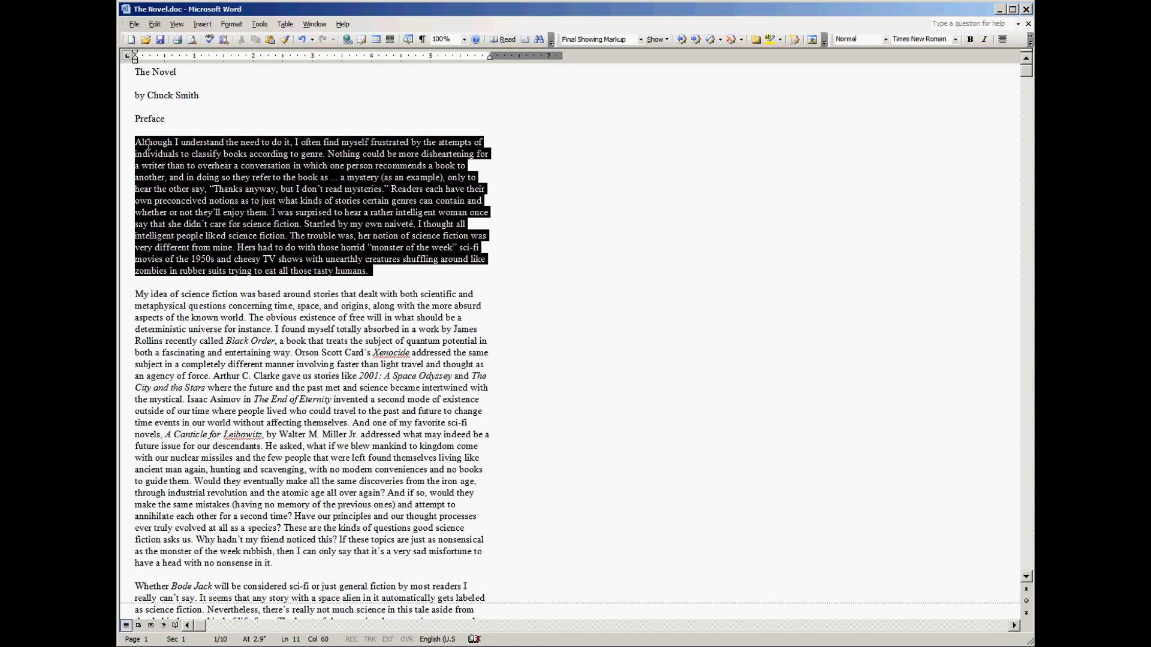
right_click(298, 187)
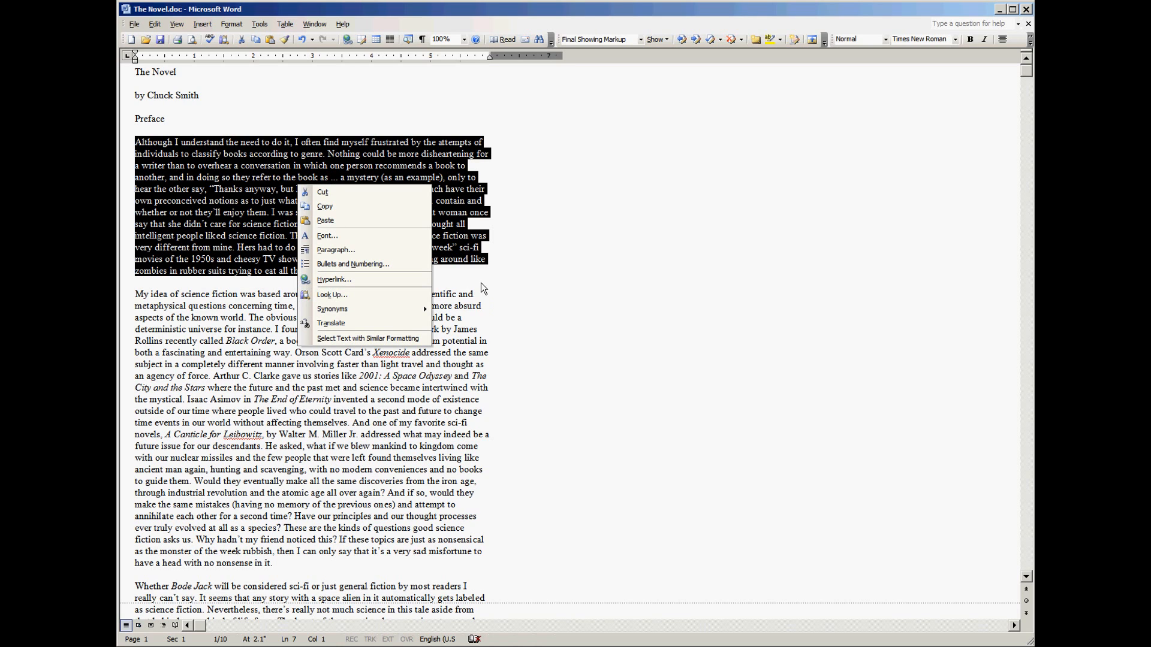
click(383, 235)
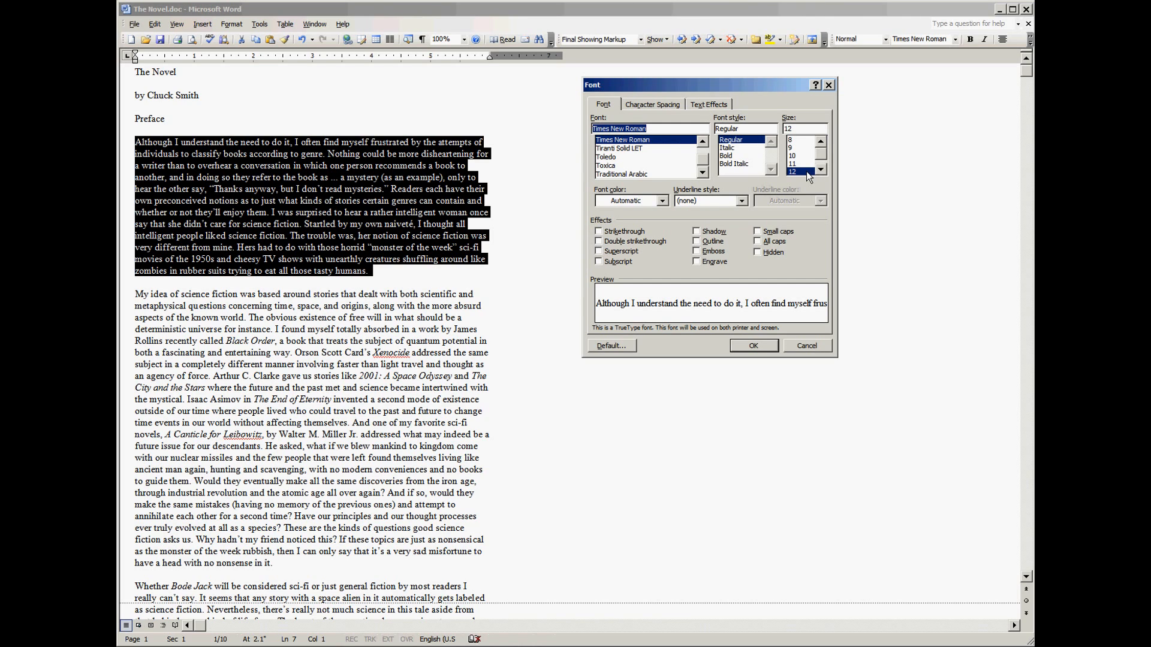
click(764, 348)
click(813, 351)
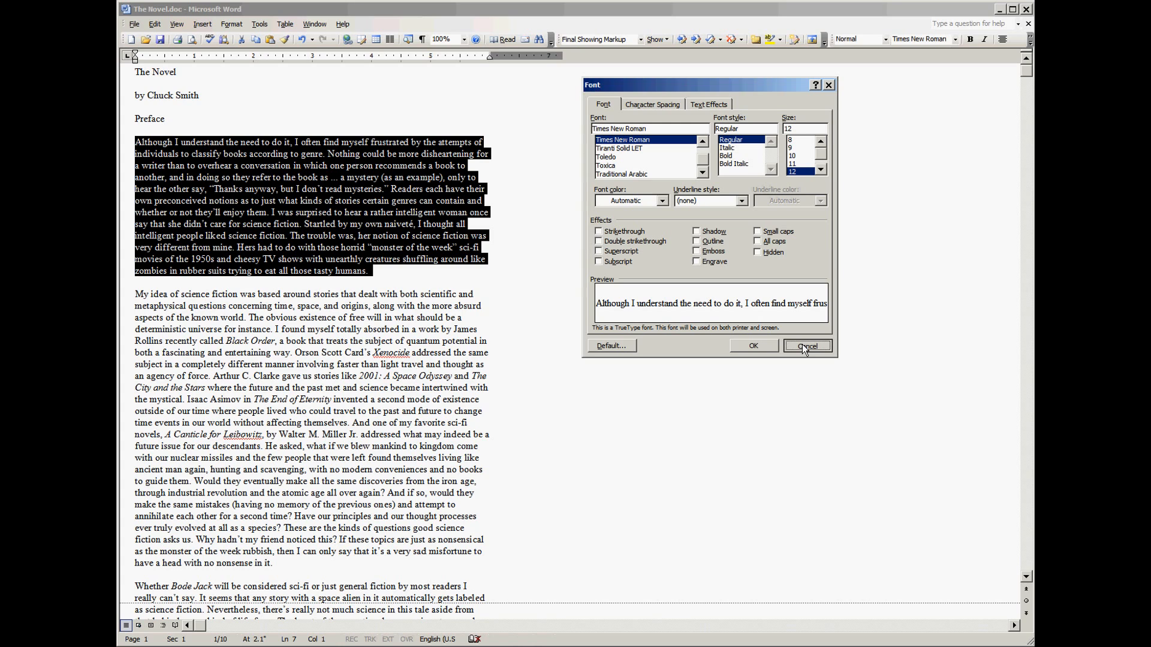
click(805, 346)
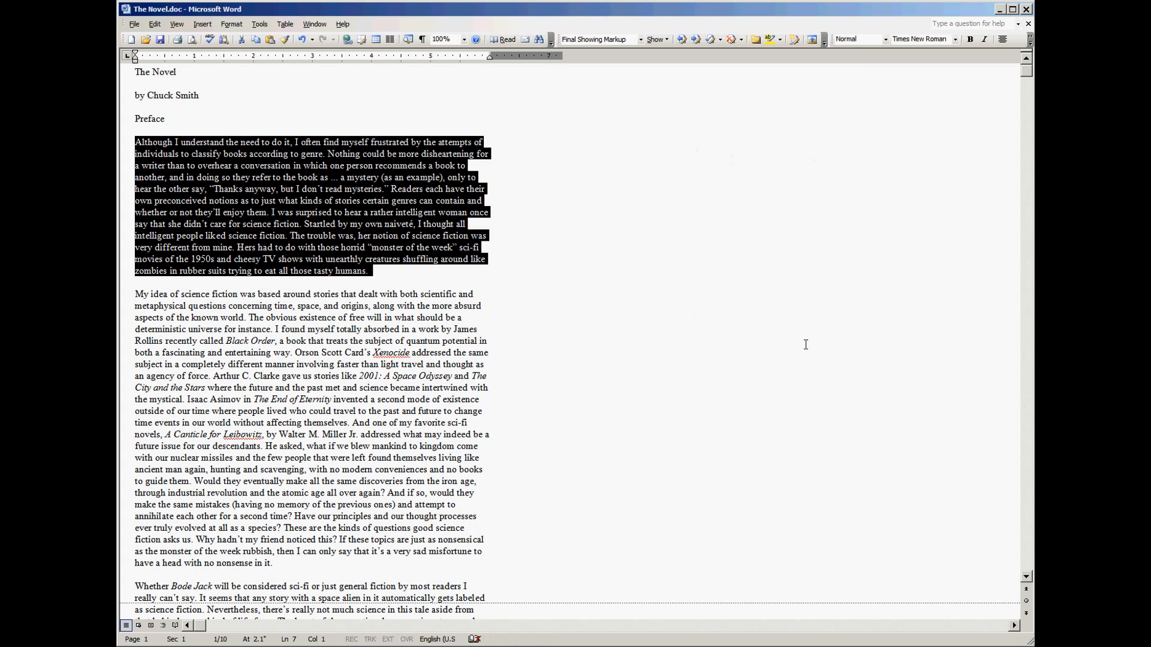
click(806, 344)
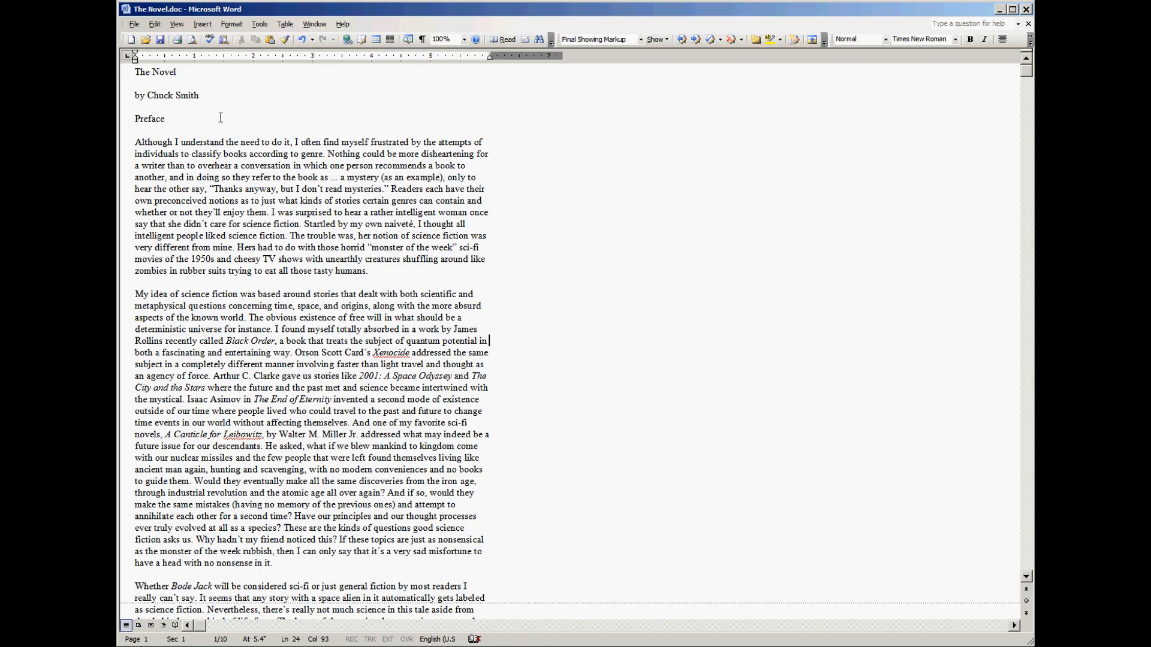
- Look through the manuscript and switch the document to Print Layout view
scroll(221, 117, down, 20)
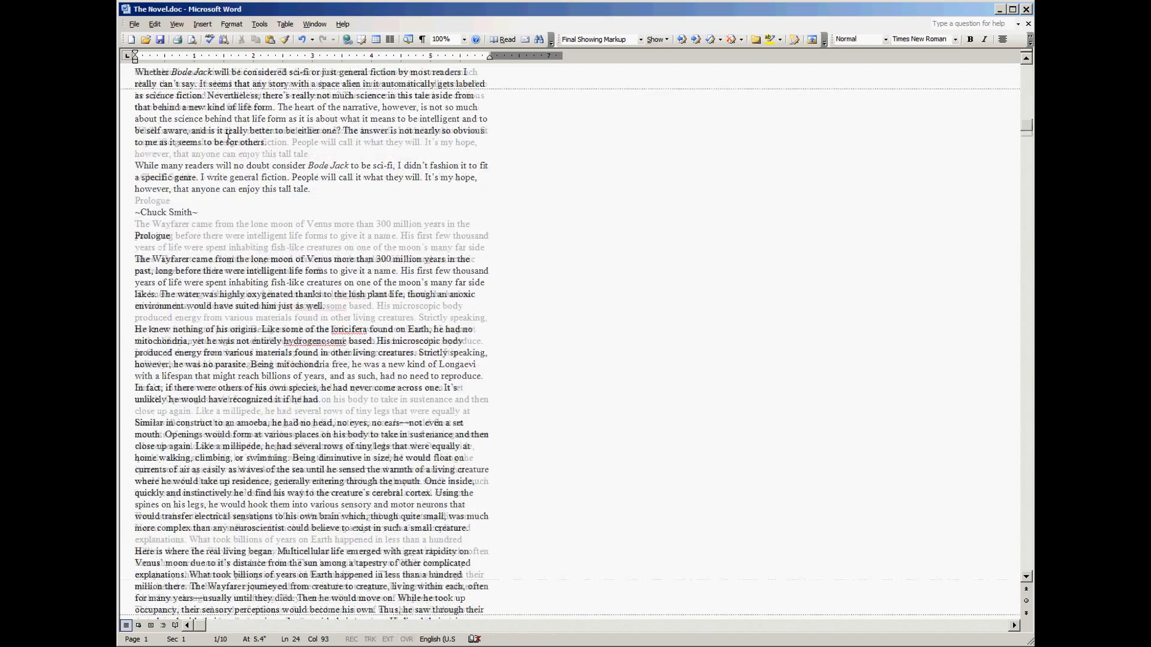
scroll(227, 138, down, 20)
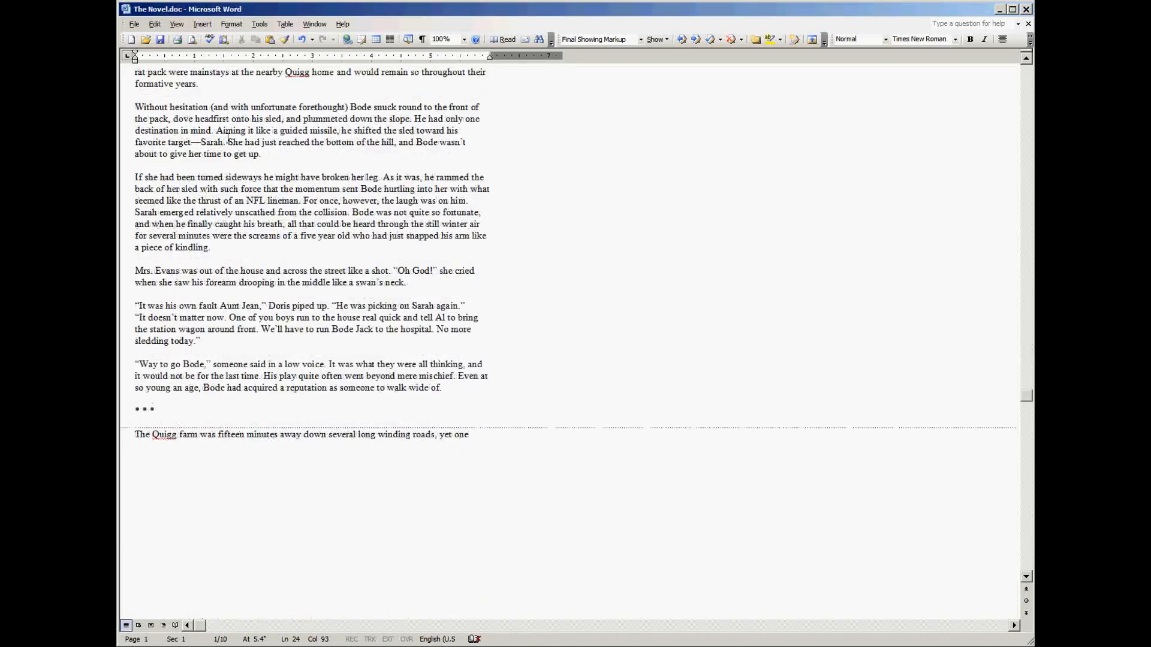
scroll(228, 138, down, 20)
scroll(228, 138, up, 20)
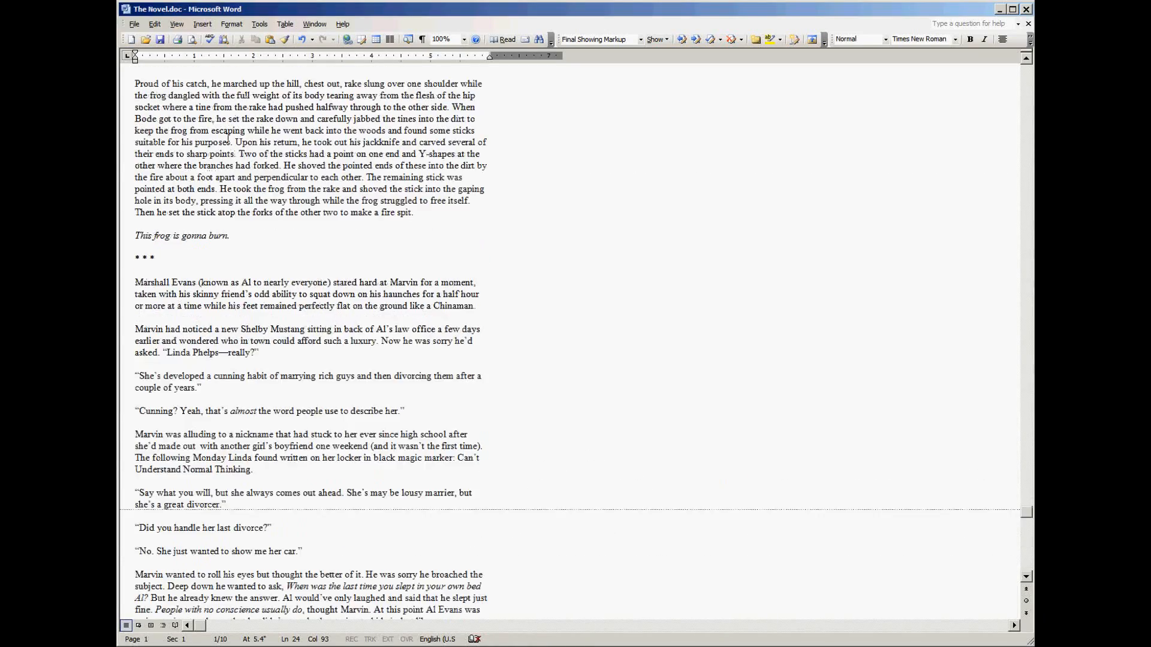
scroll(228, 137, up, 20)
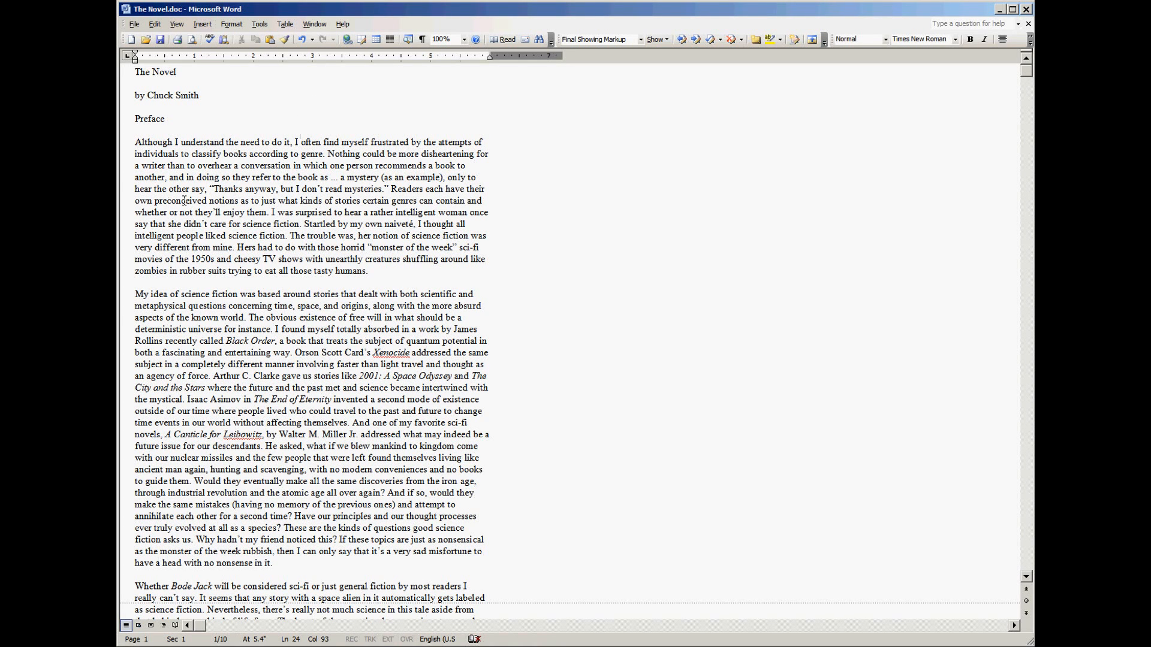
click(286, 87)
click(184, 26)
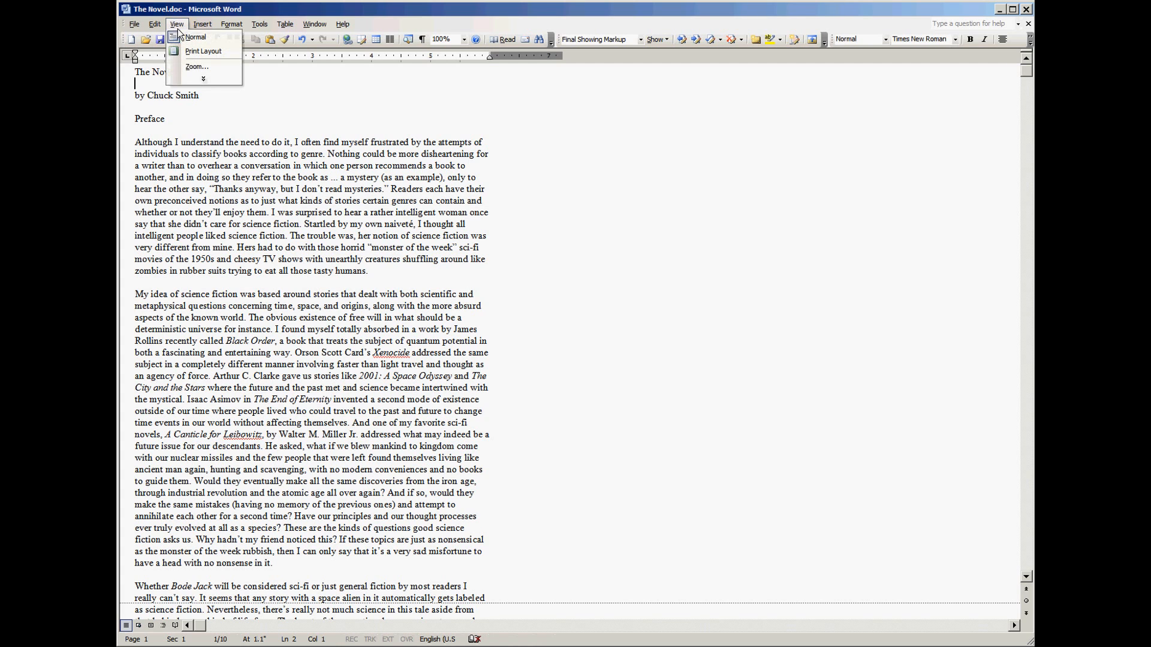
click(224, 51)
click(521, 140)
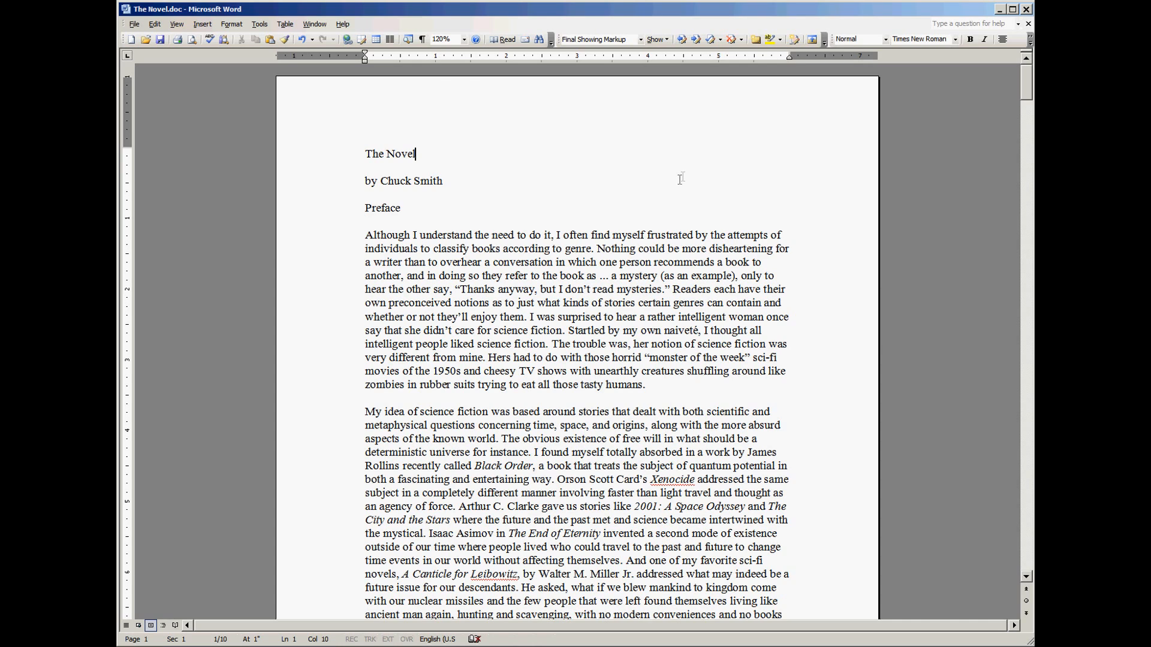
click(465, 39)
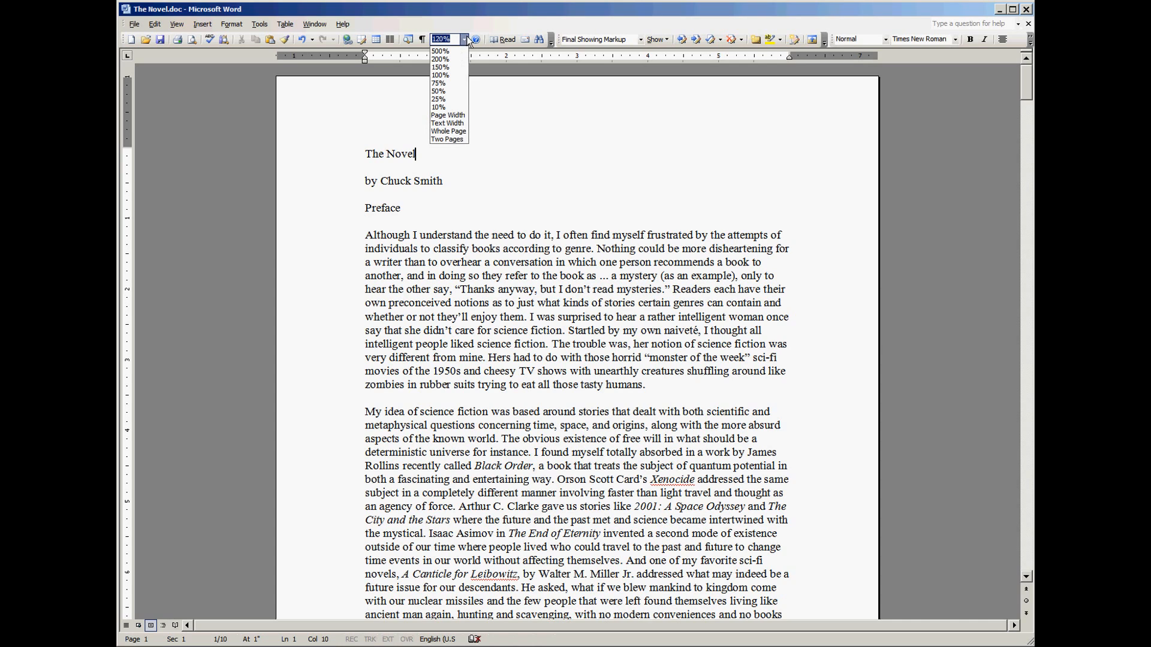
click(629, 187)
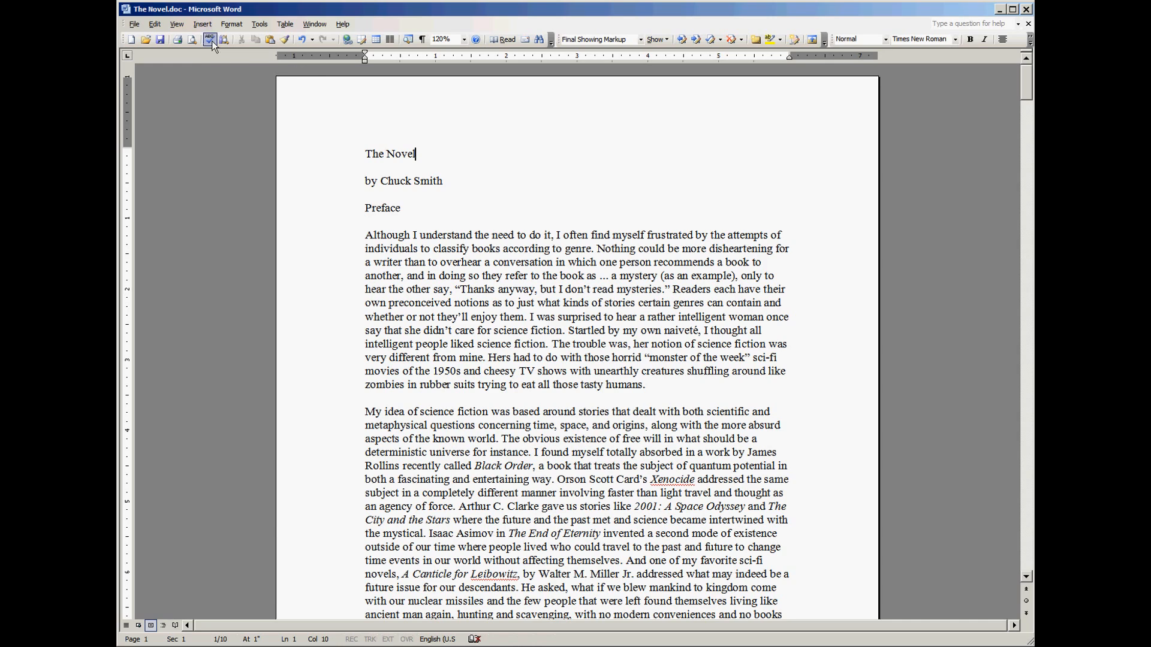
- Display Styles and Formatting and check the formatting of the Preface heading and the book title "Xenocide"
click(231, 28)
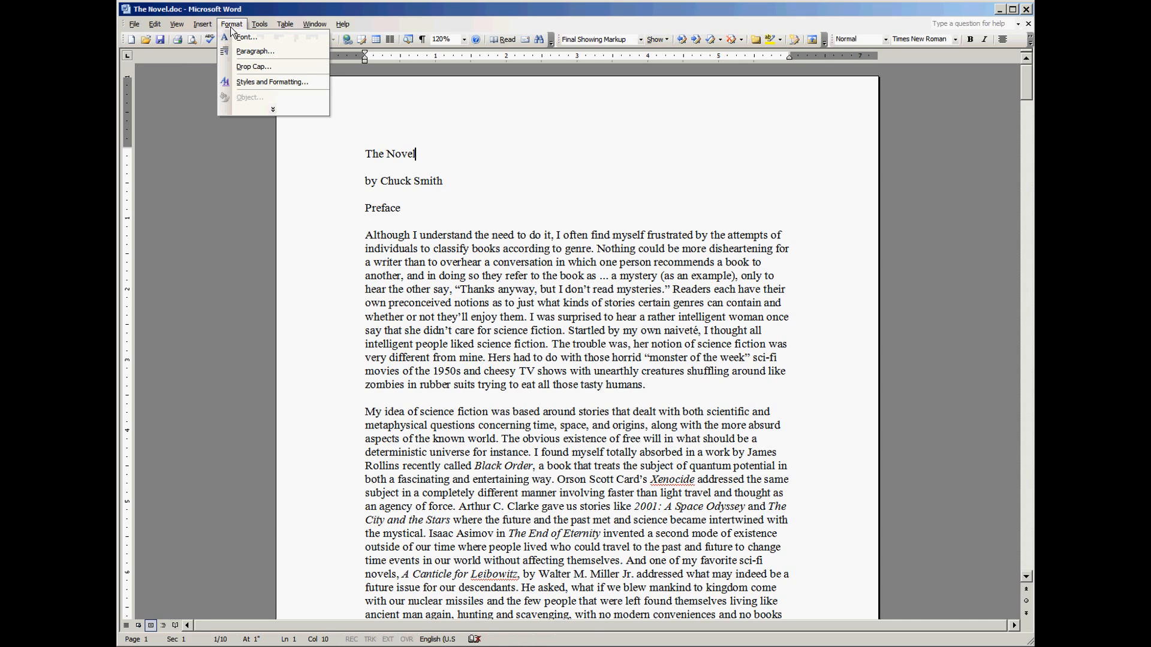
click(308, 81)
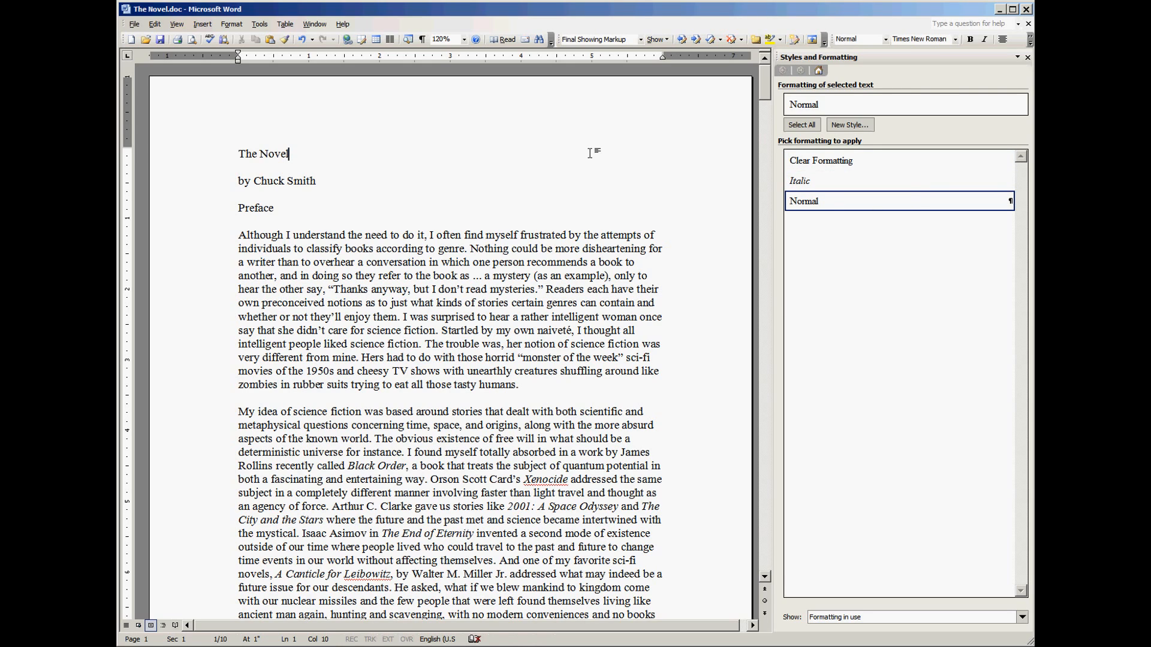
click(403, 207)
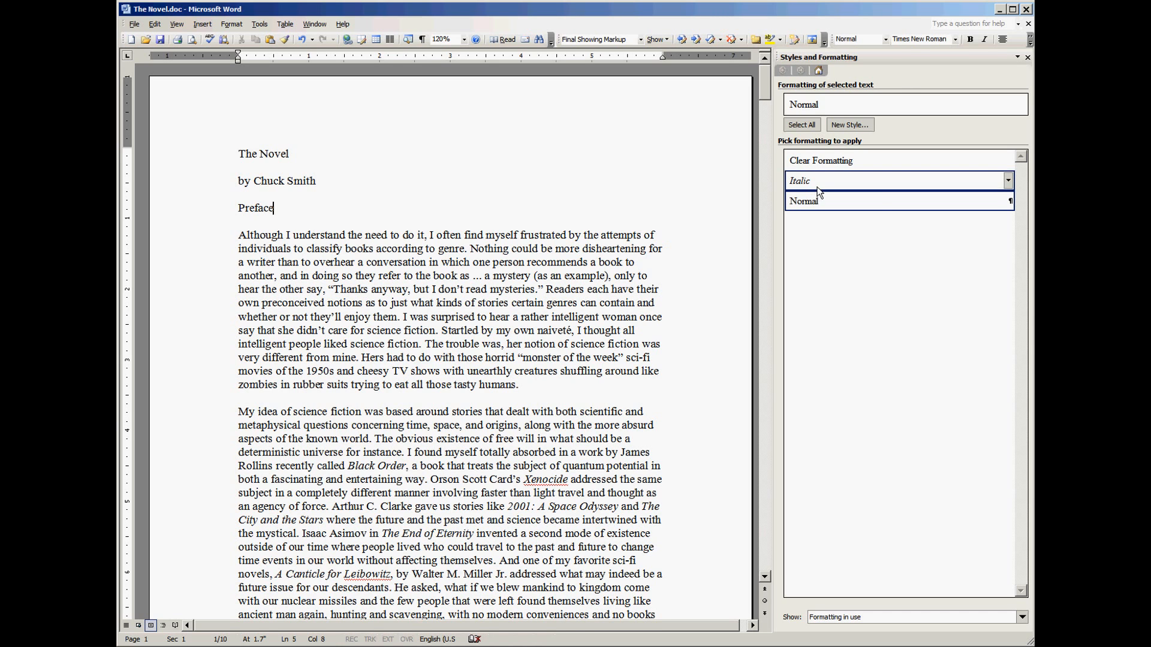
scroll(496, 340, down, 3)
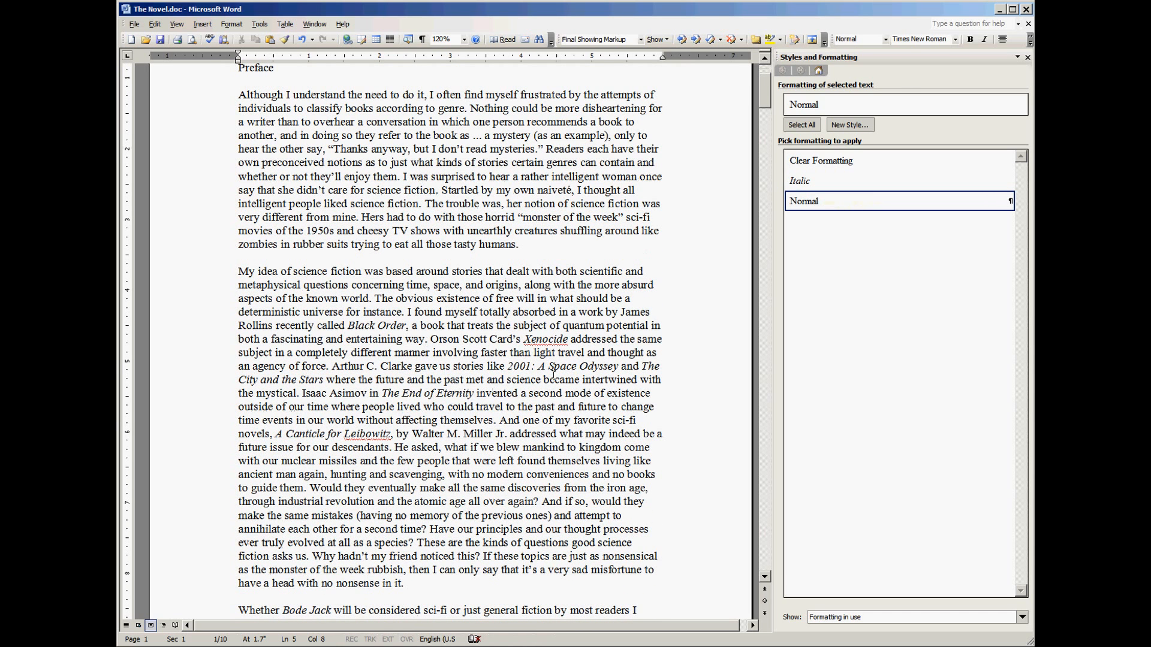
click(546, 339)
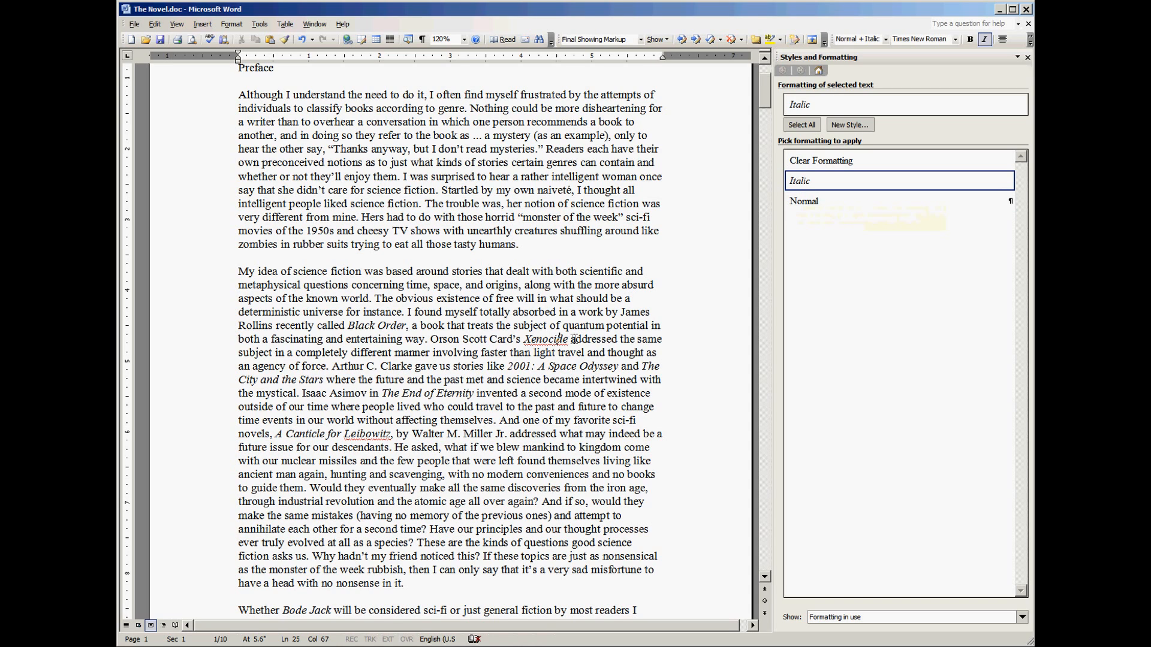
- Clear the formatting of the words "Card's Xenocide addressed" in the second Preface paragraph
drag(576, 339, 516, 341)
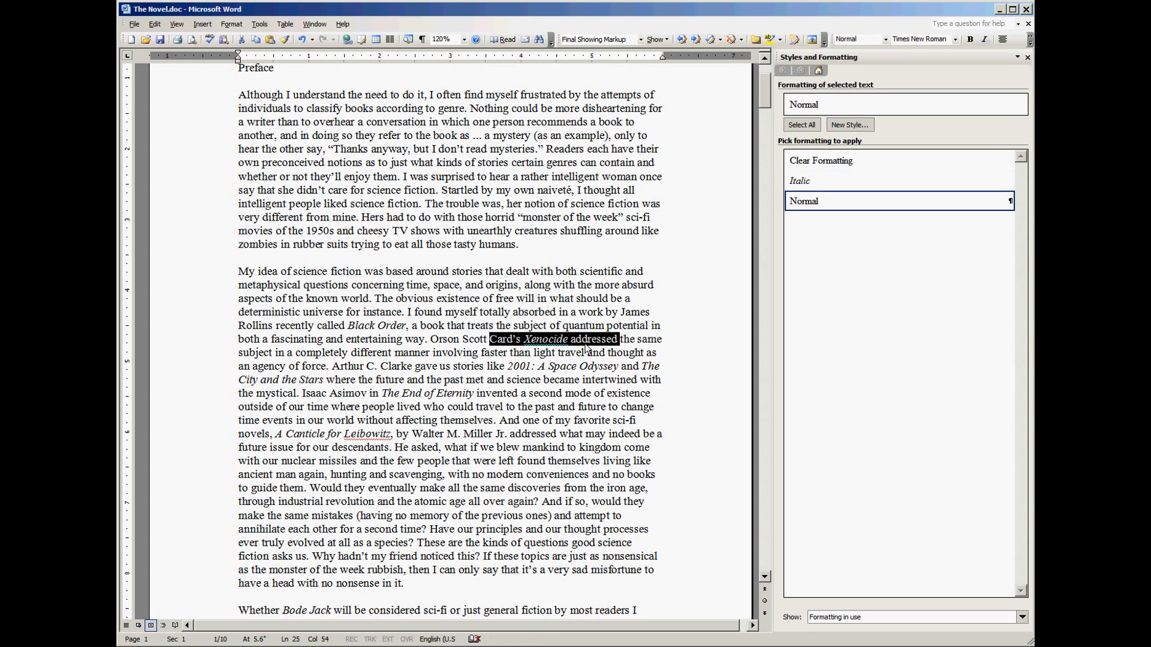
click(615, 345)
key(End)
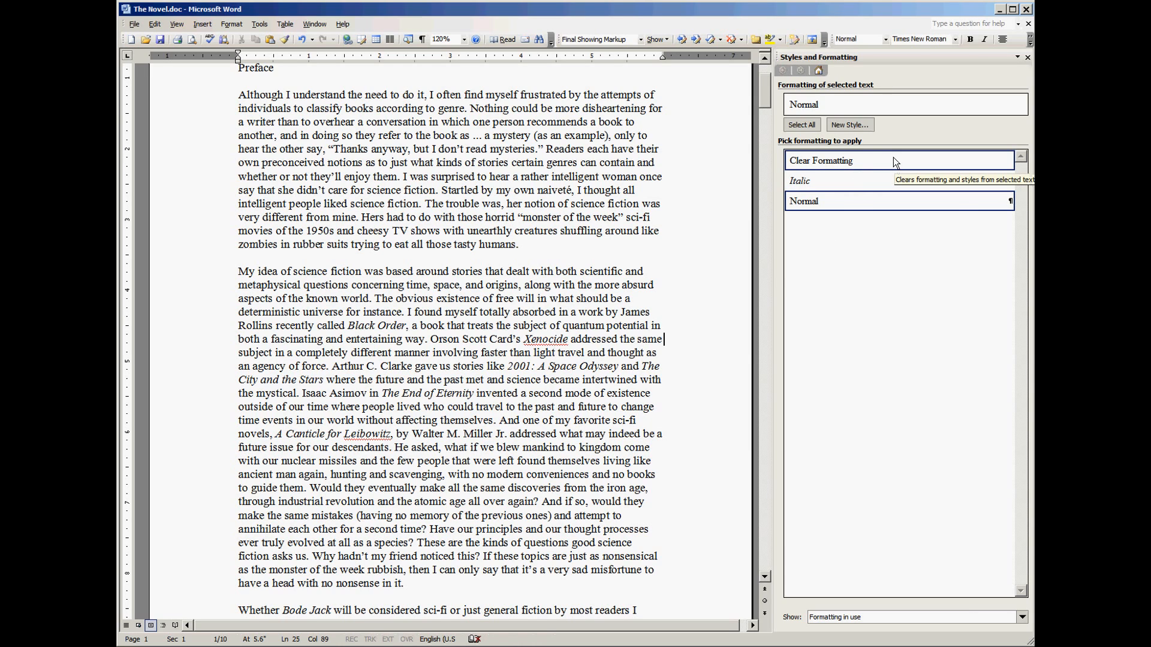
click(572, 340)
drag(615, 339, 505, 338)
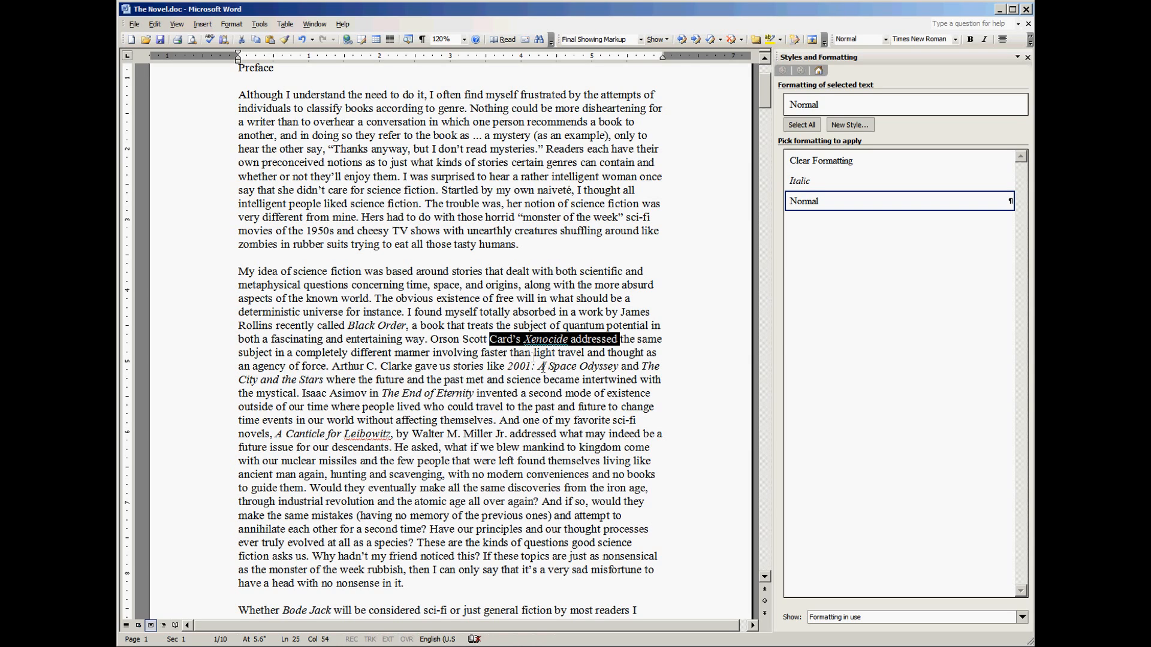
click(823, 160)
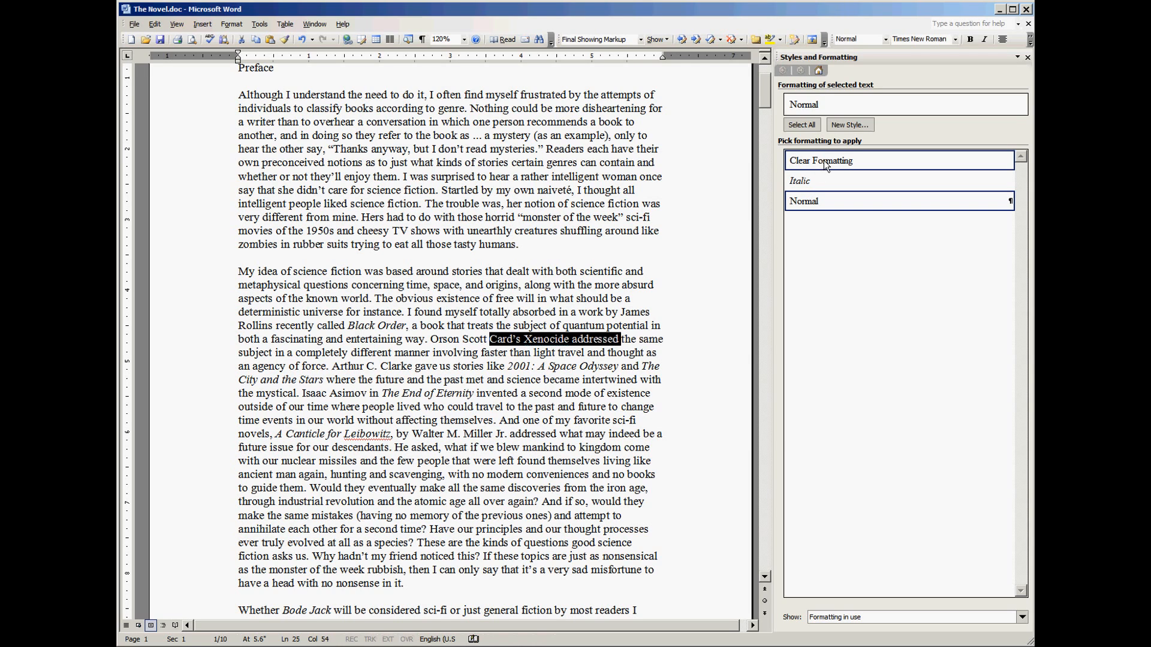
click(682, 311)
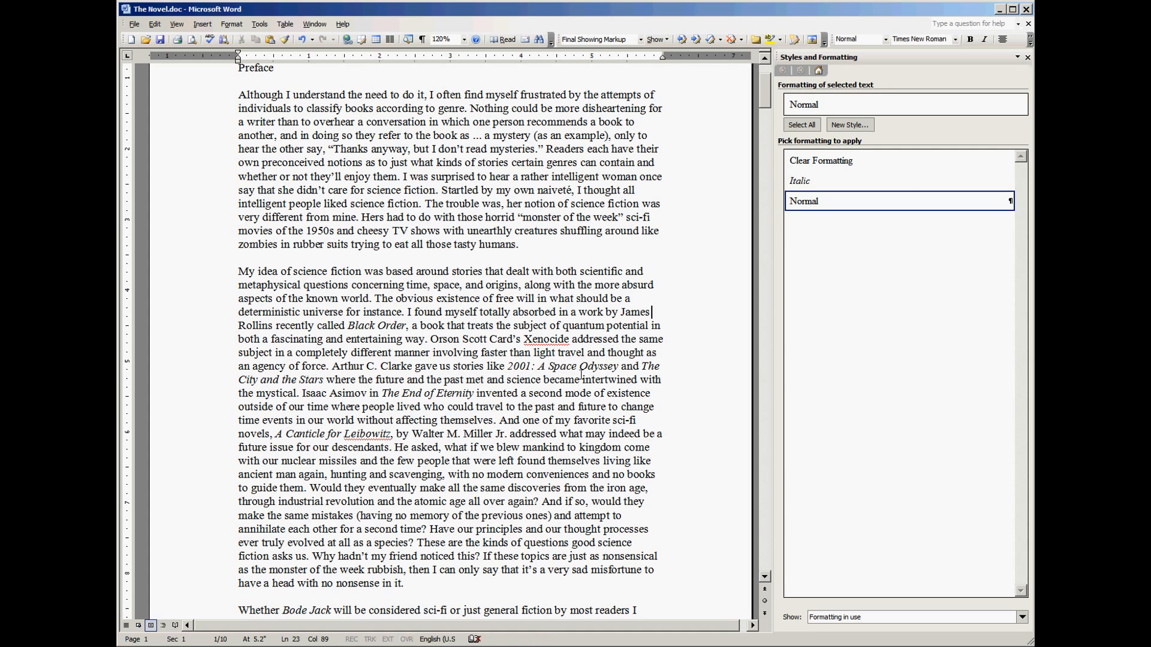
- Have the spelling checker ignore all occurrences of "Xenocide"
right_click(566, 343)
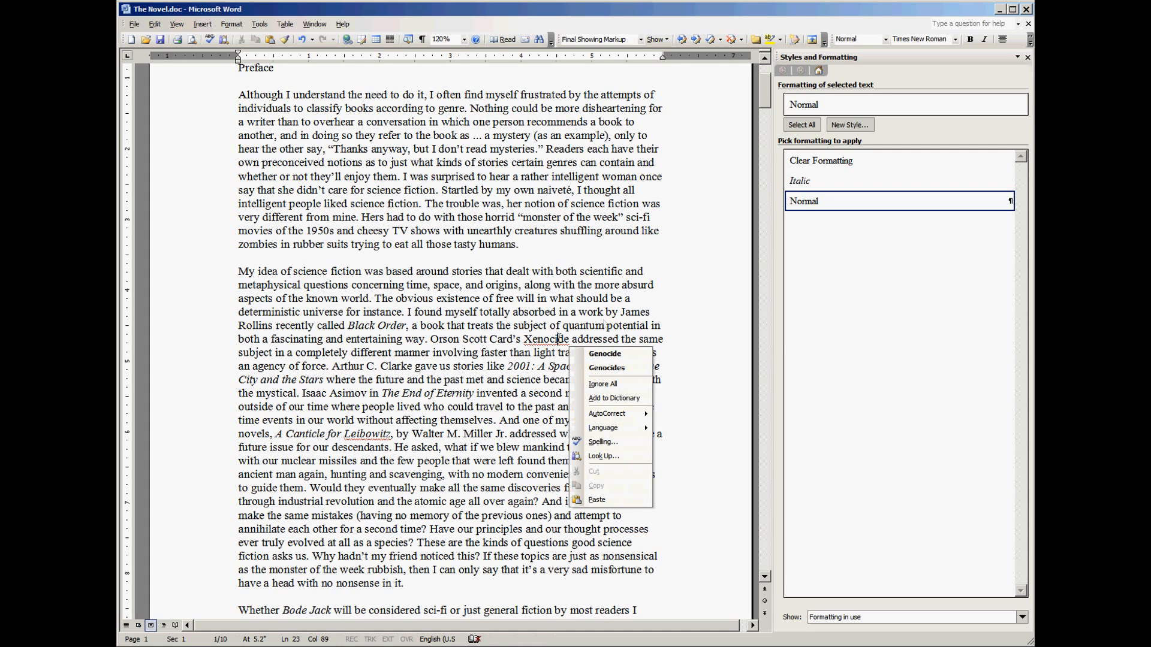
click(632, 384)
click(653, 394)
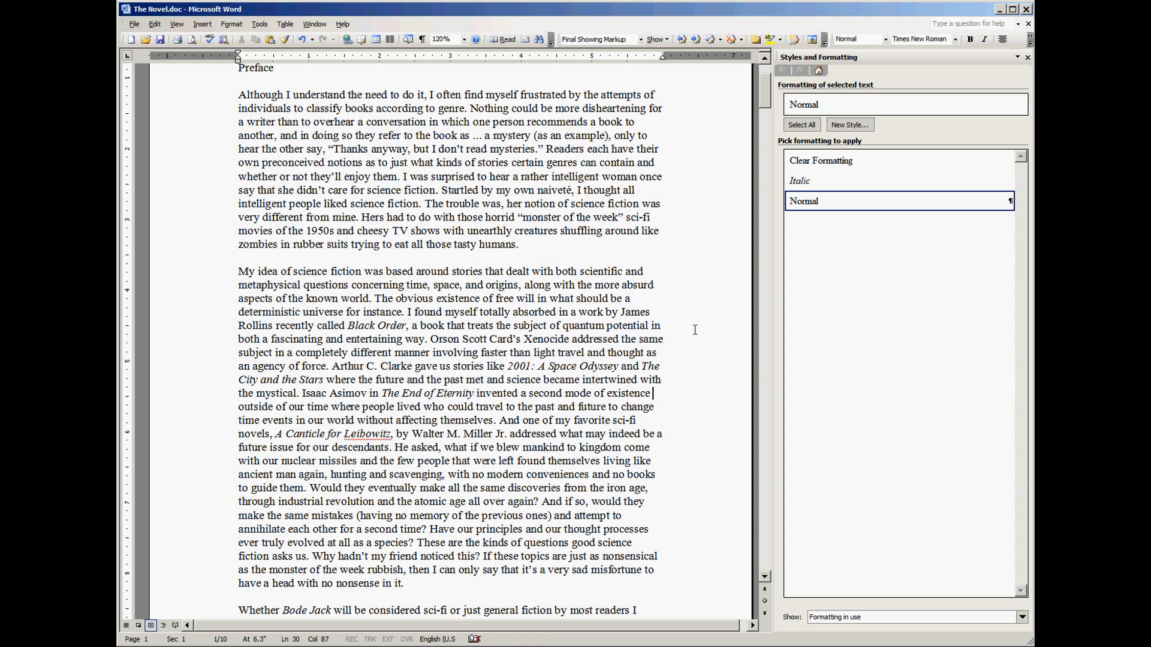
- Undo the ignored spelling of "Xenocide" and the cleared formatting around it
click(454, 285)
click(300, 39)
click(300, 39)
click(486, 247)
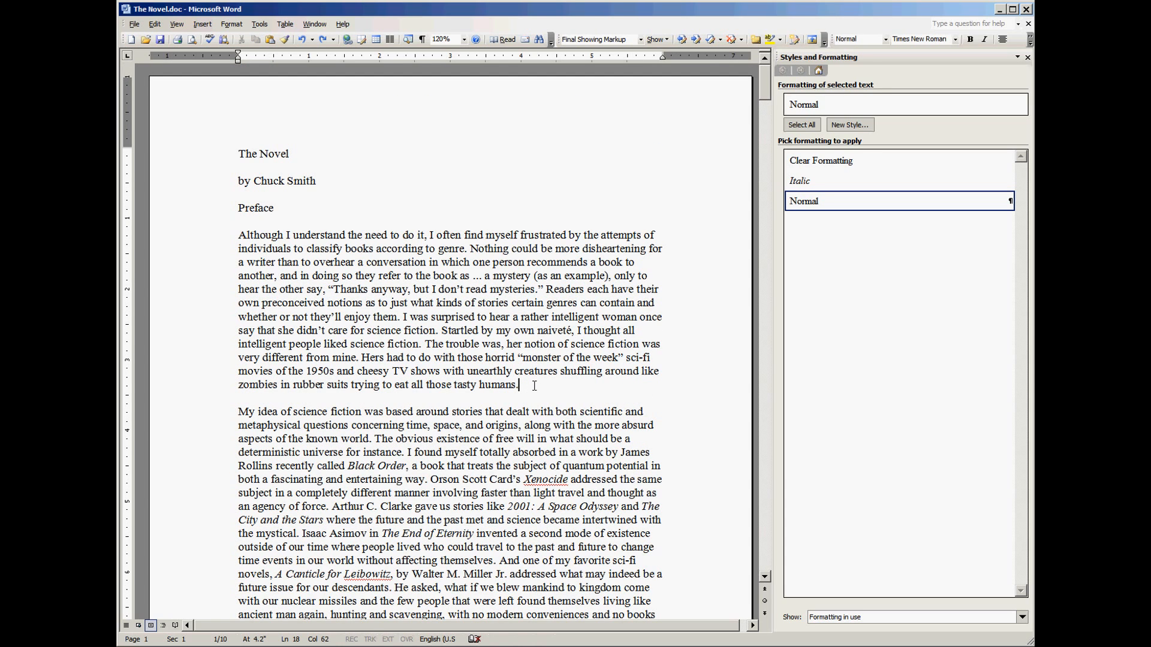
drag(534, 385, 236, 238)
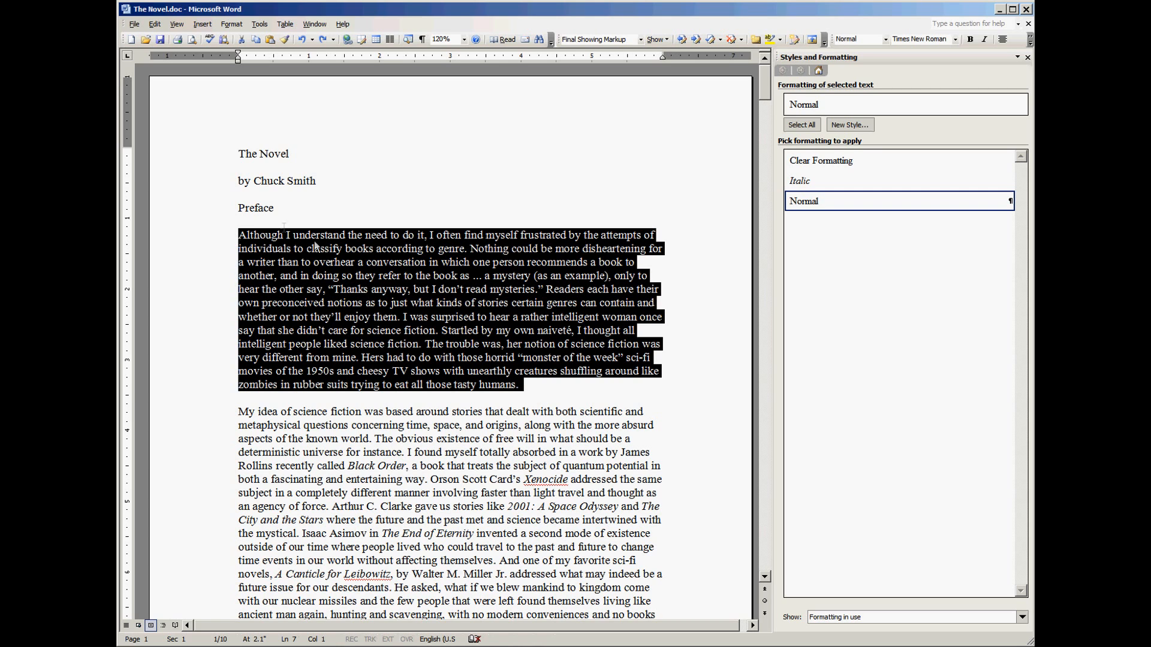
click(303, 205)
drag(533, 385, 214, 147)
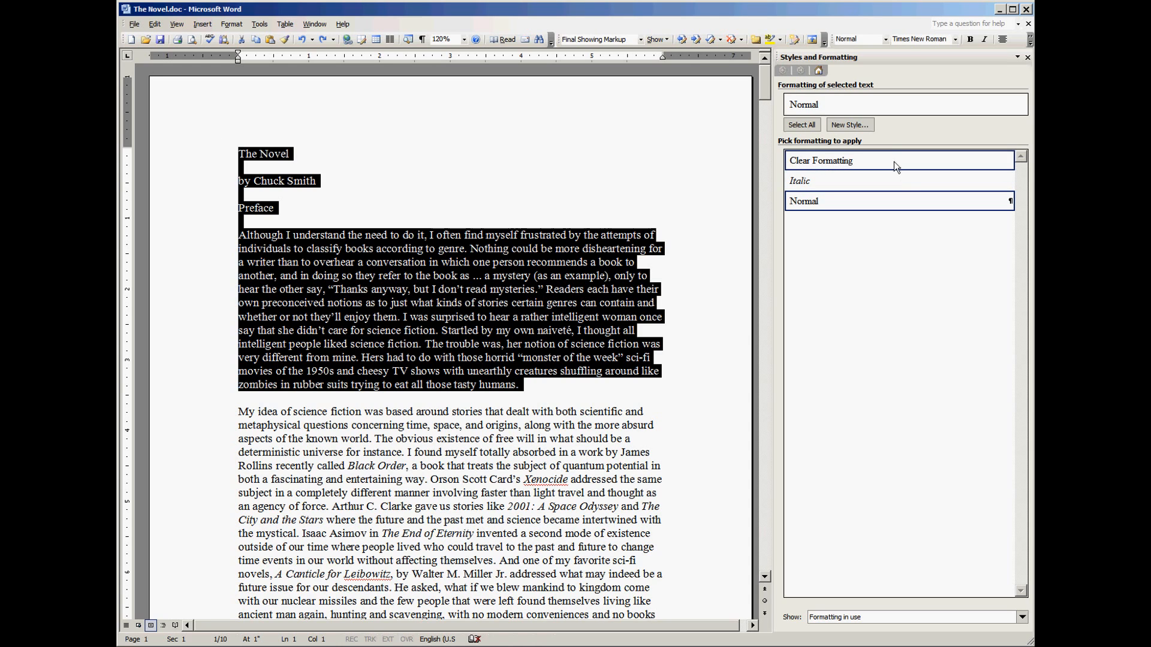
click(640, 157)
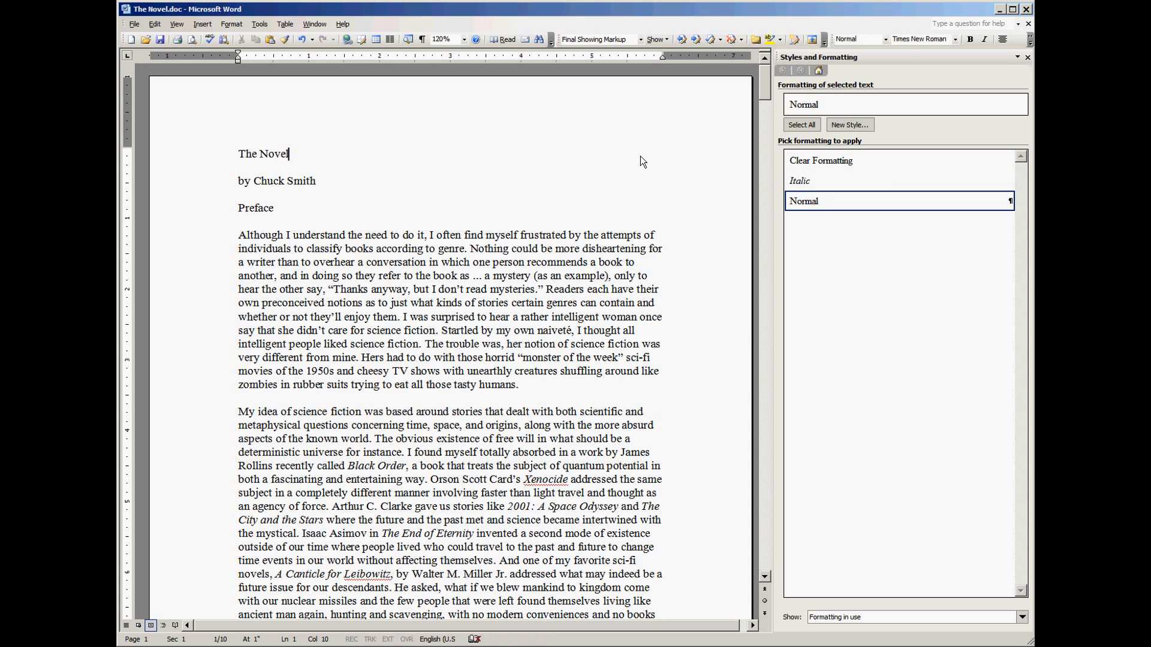
click(298, 214)
click(509, 194)
scroll(592, 335, down, 1)
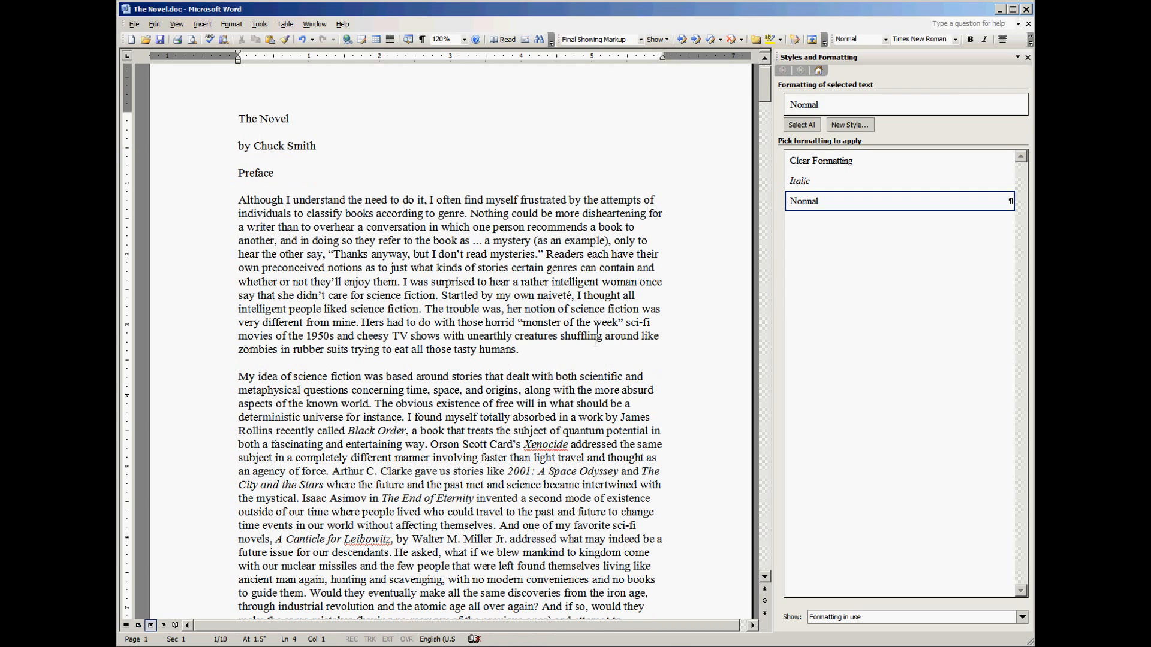
scroll(591, 351, down, 1)
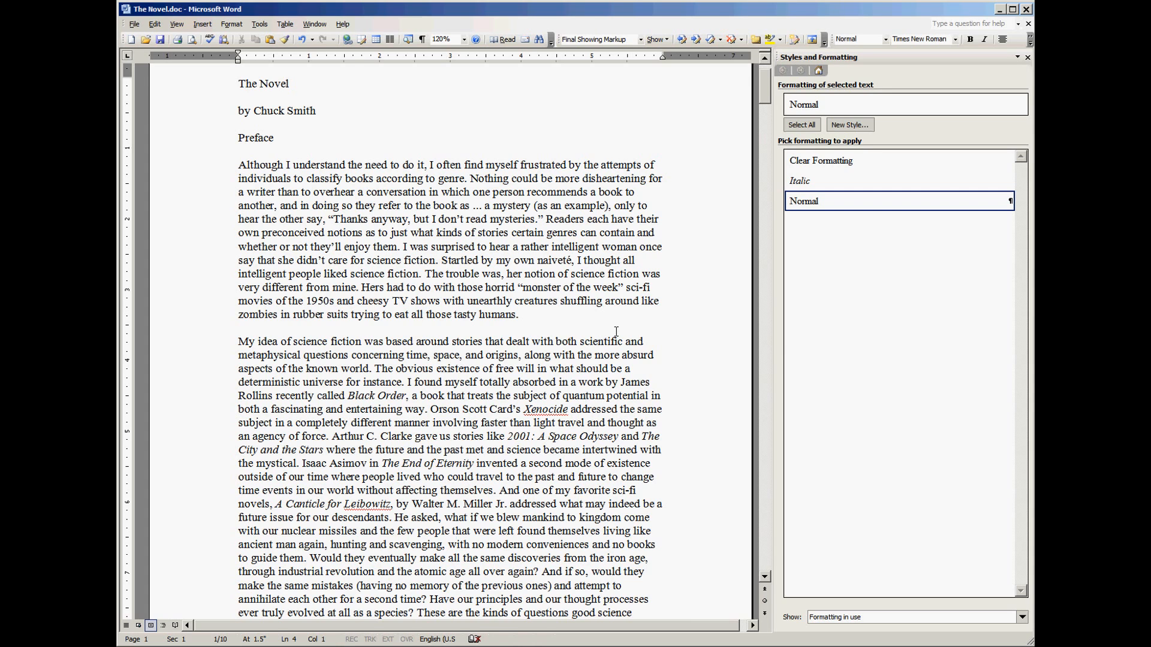
scroll(616, 331, up, 2)
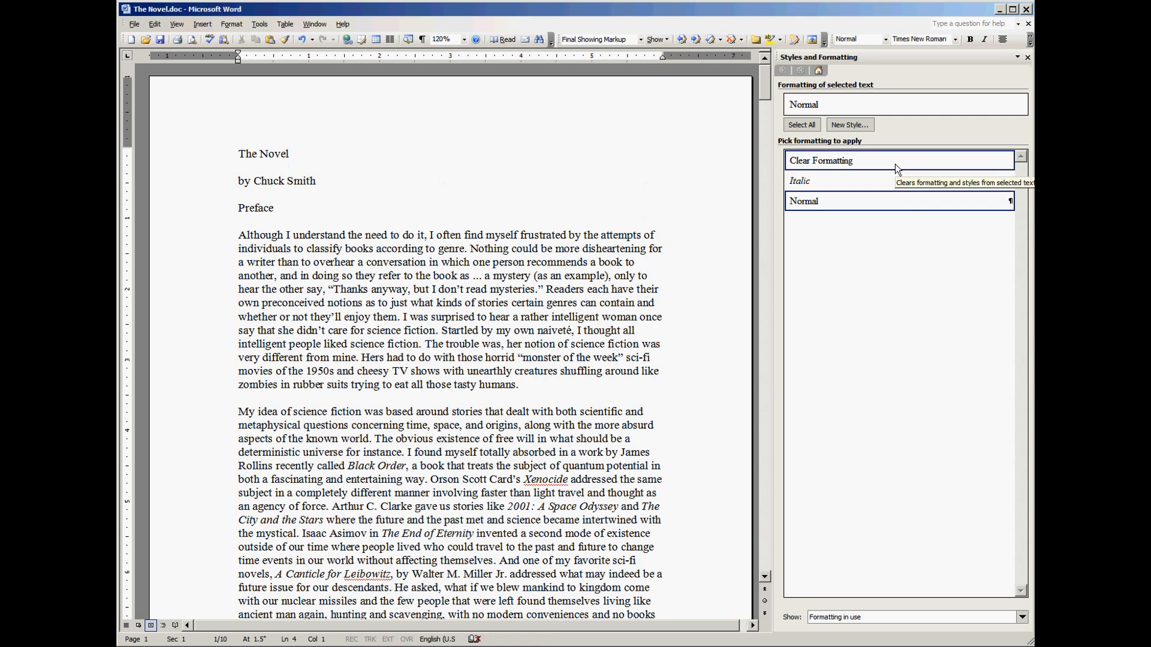
- Check which style is used by the title, the byline, the Preface heading and the first Preface paragraph
drag(554, 385, 216, 148)
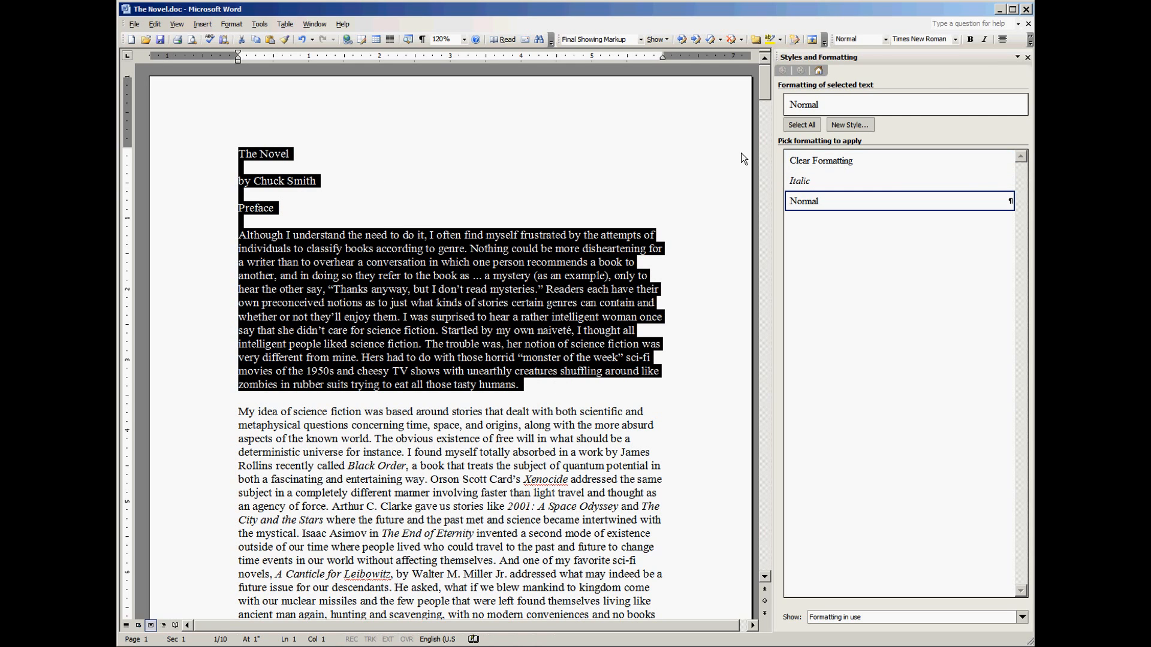
click(540, 132)
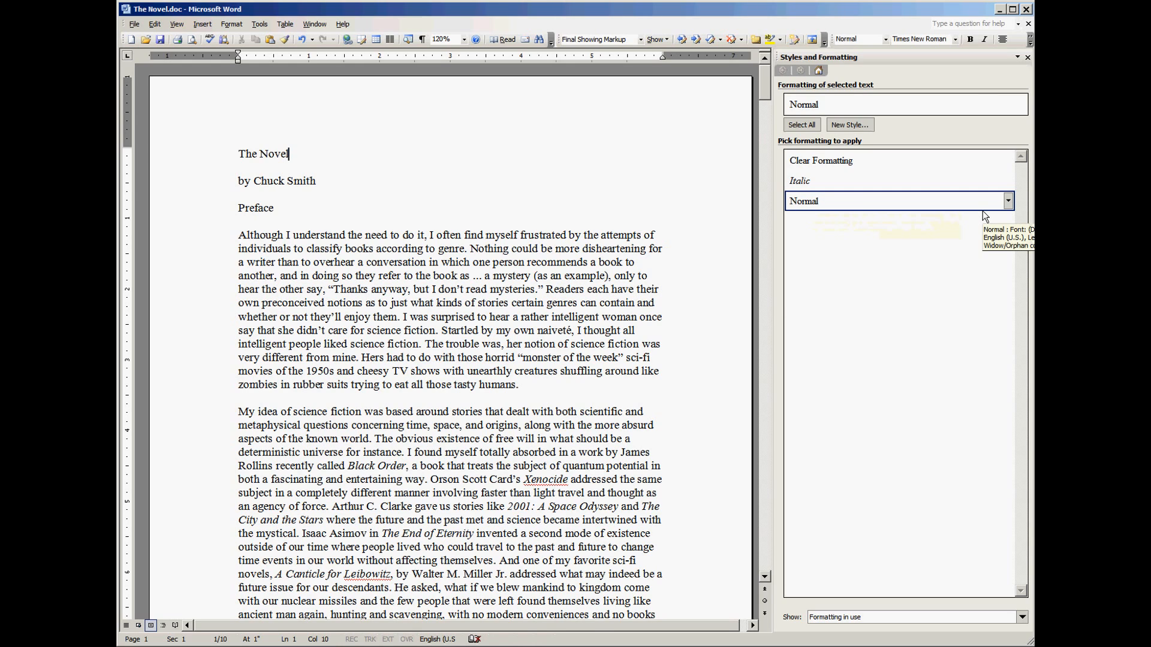
click(485, 248)
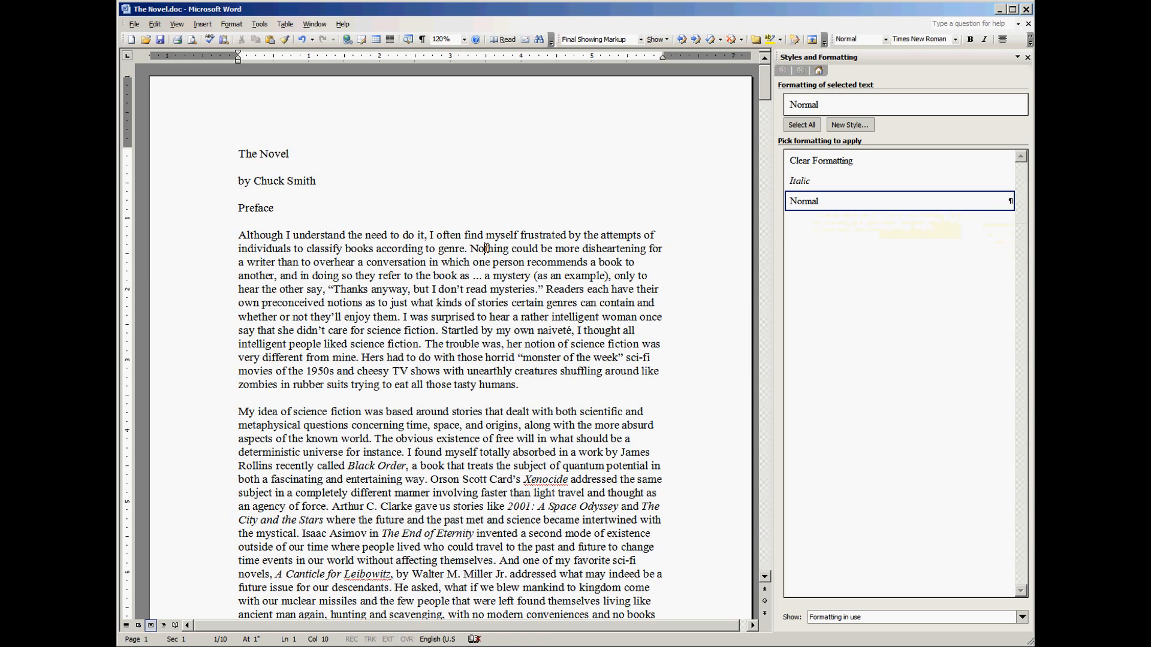
click(615, 280)
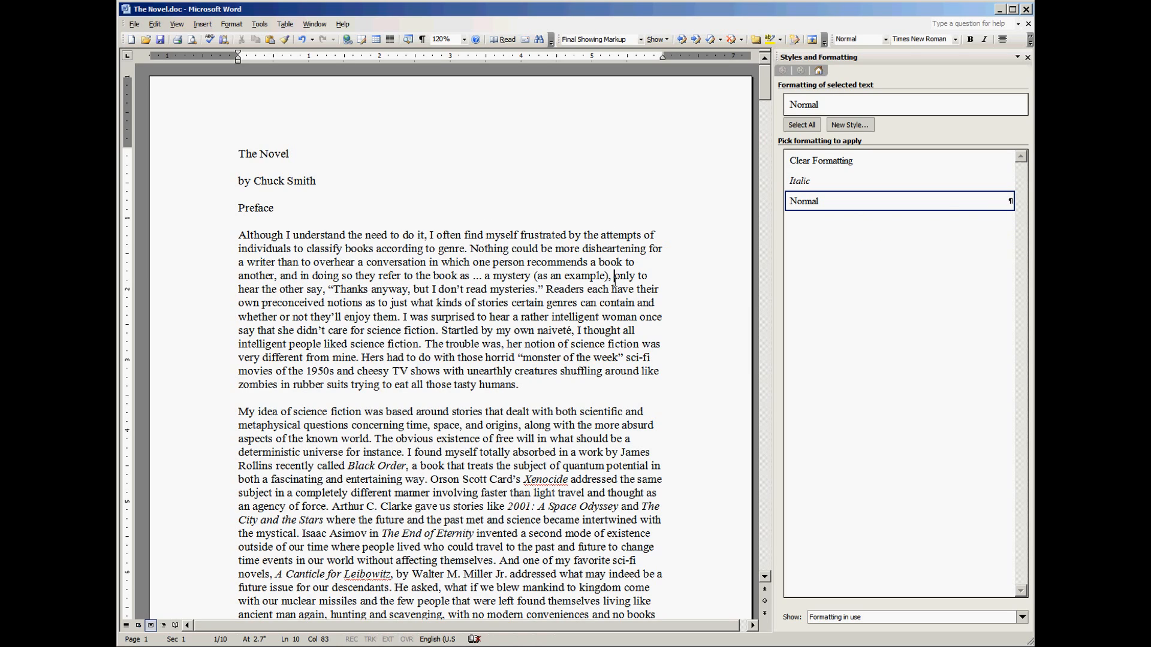
- Examine the Normal style's paragraph settings, including indents, spacing, and line and page breaks, without changing them
click(1021, 104)
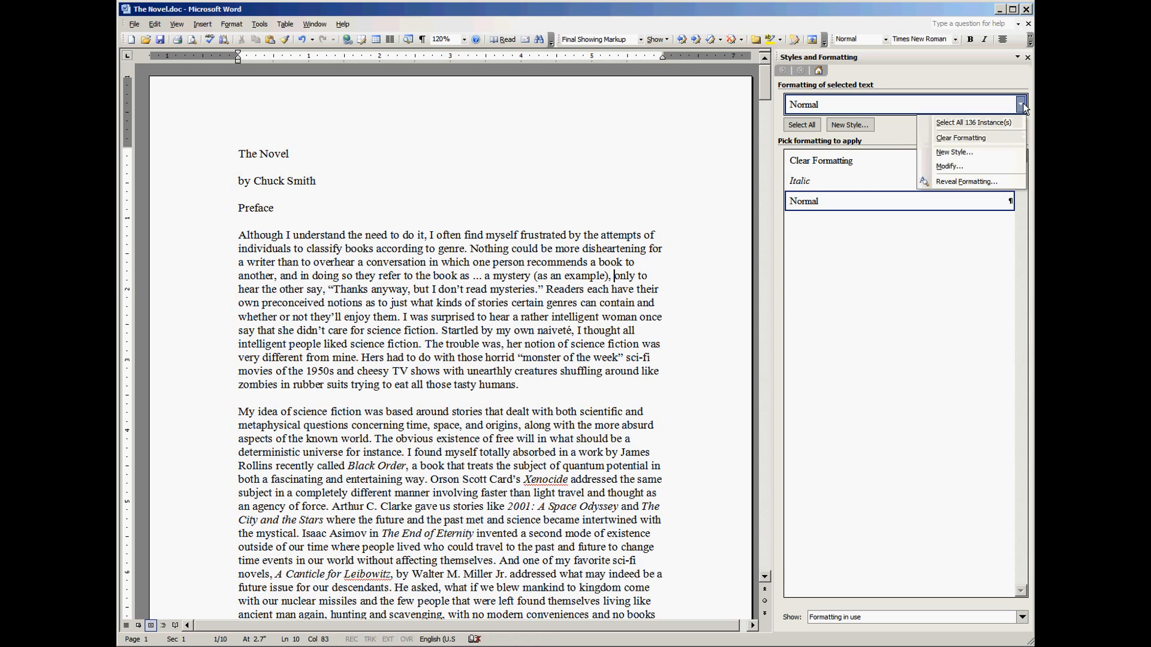
click(972, 164)
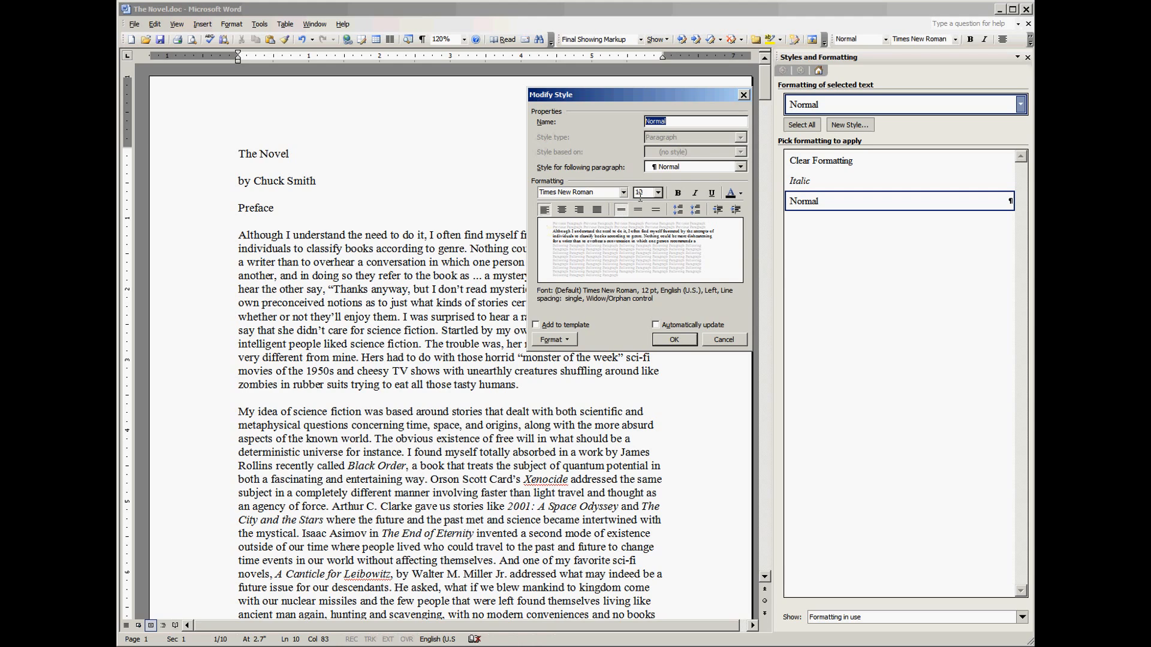
click(664, 121)
click(573, 339)
click(587, 367)
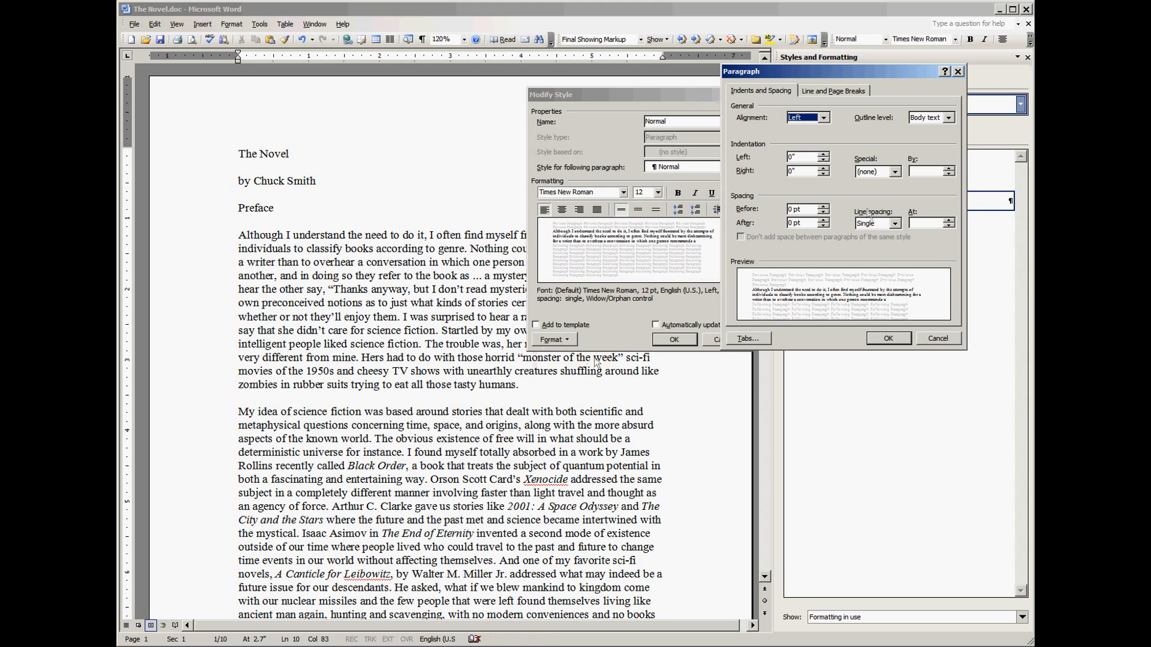
drag(853, 81, 633, 94)
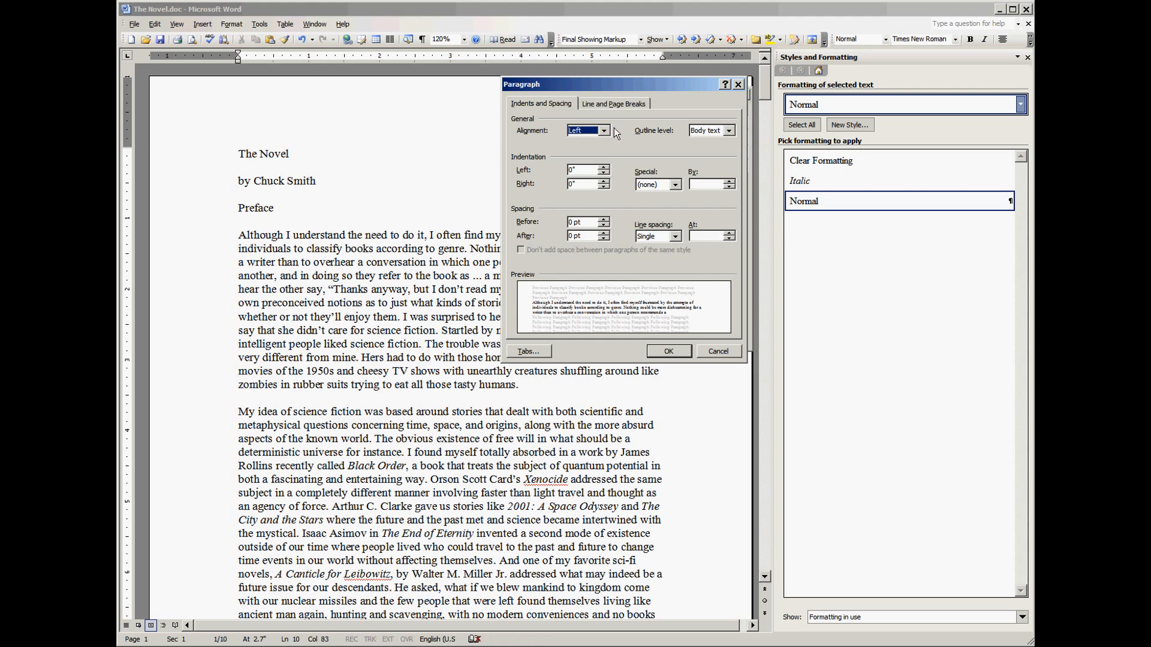
click(618, 103)
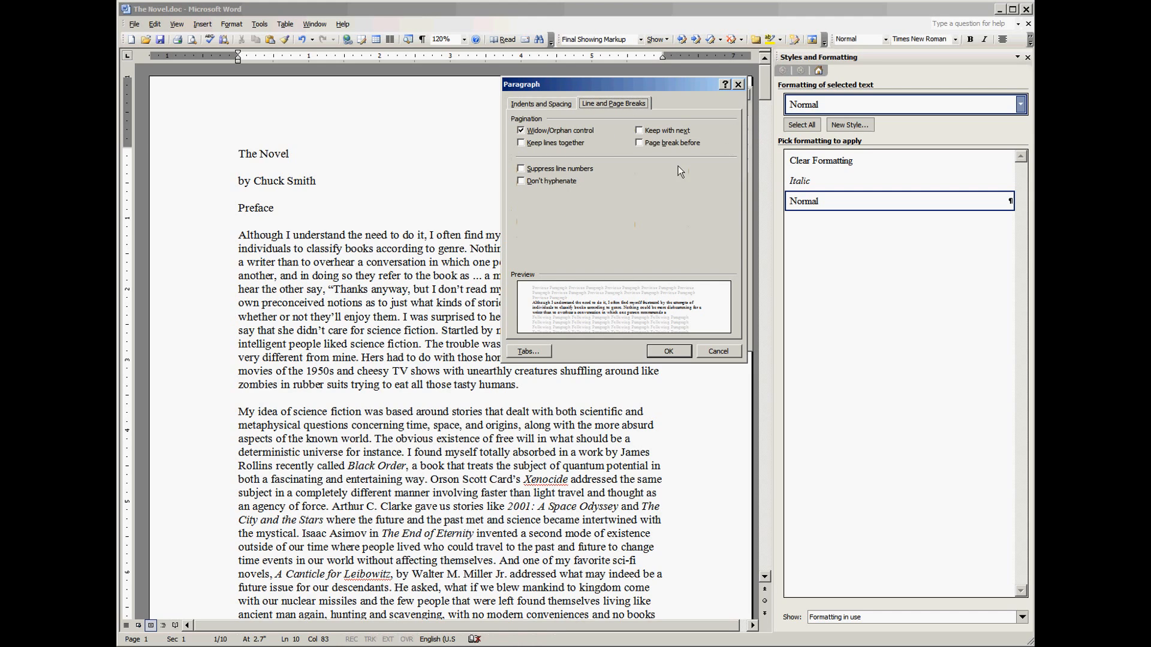
click(549, 103)
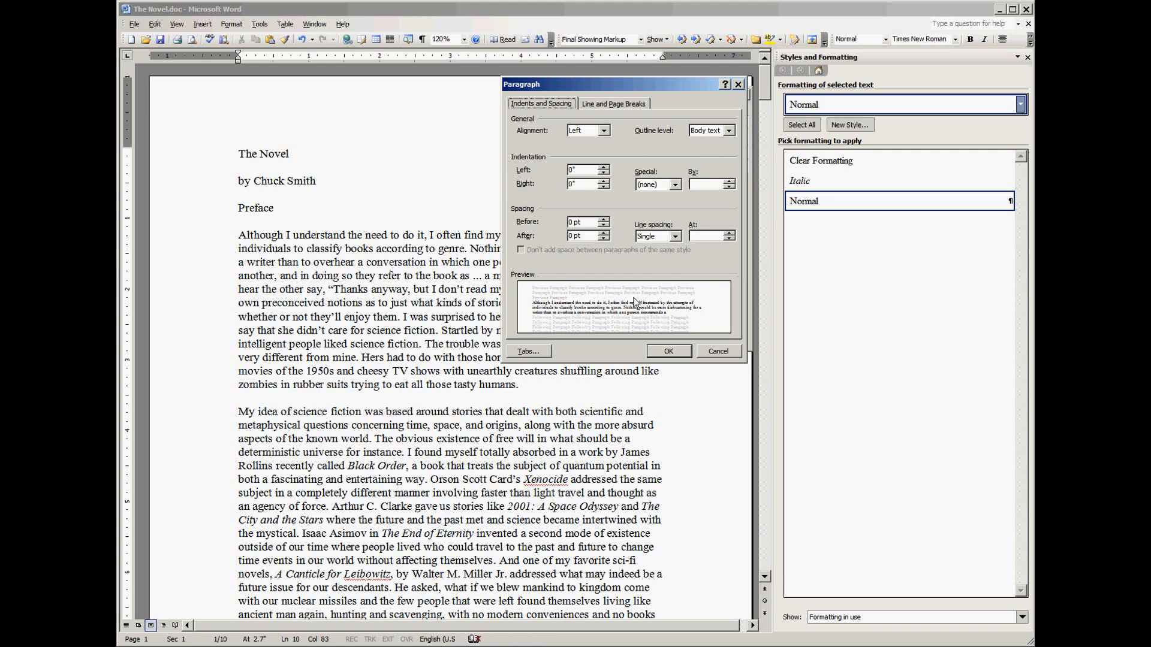
click(718, 347)
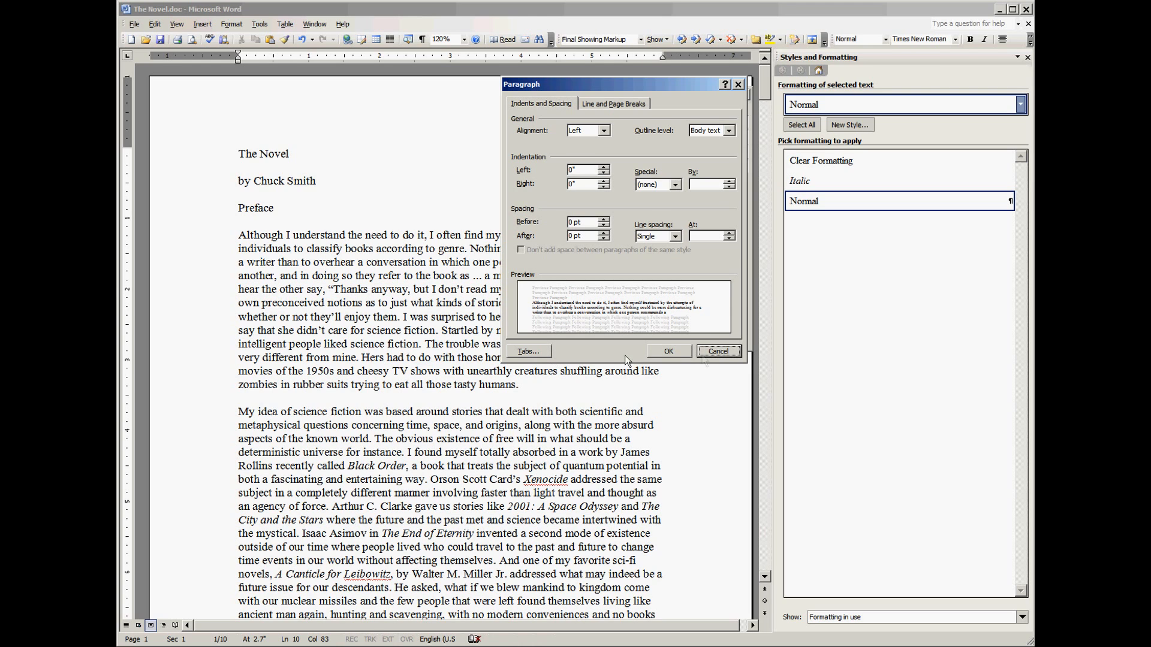
click(706, 352)
- Examine the Normal style's font settings and leave the style definition without saving changes
click(575, 340)
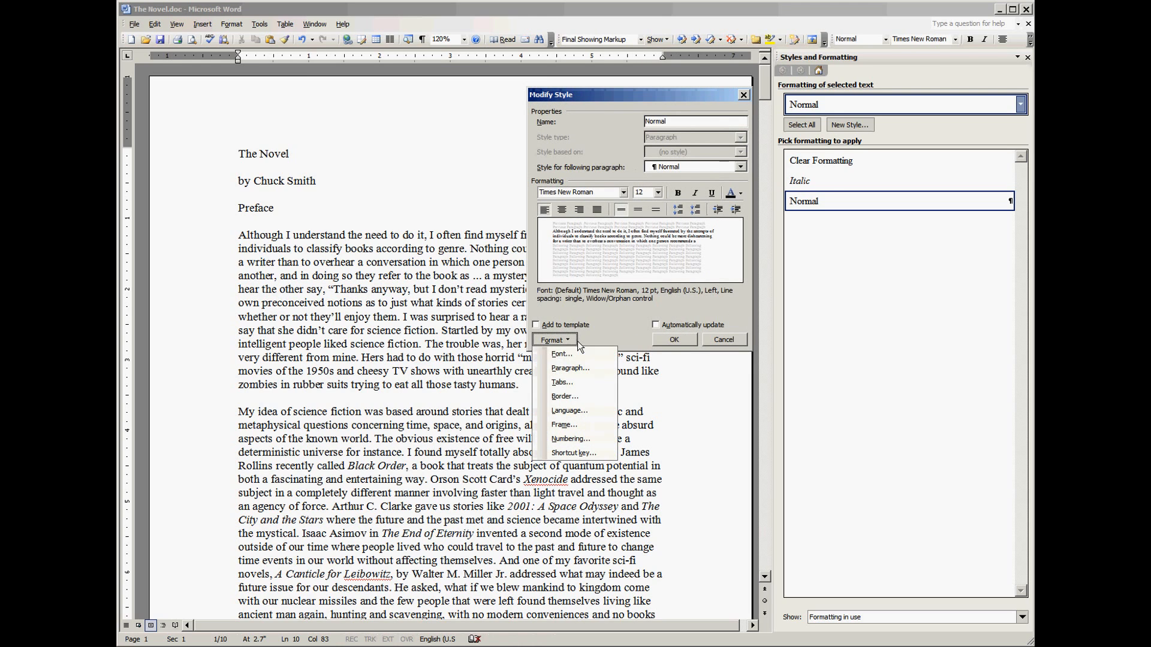
click(585, 355)
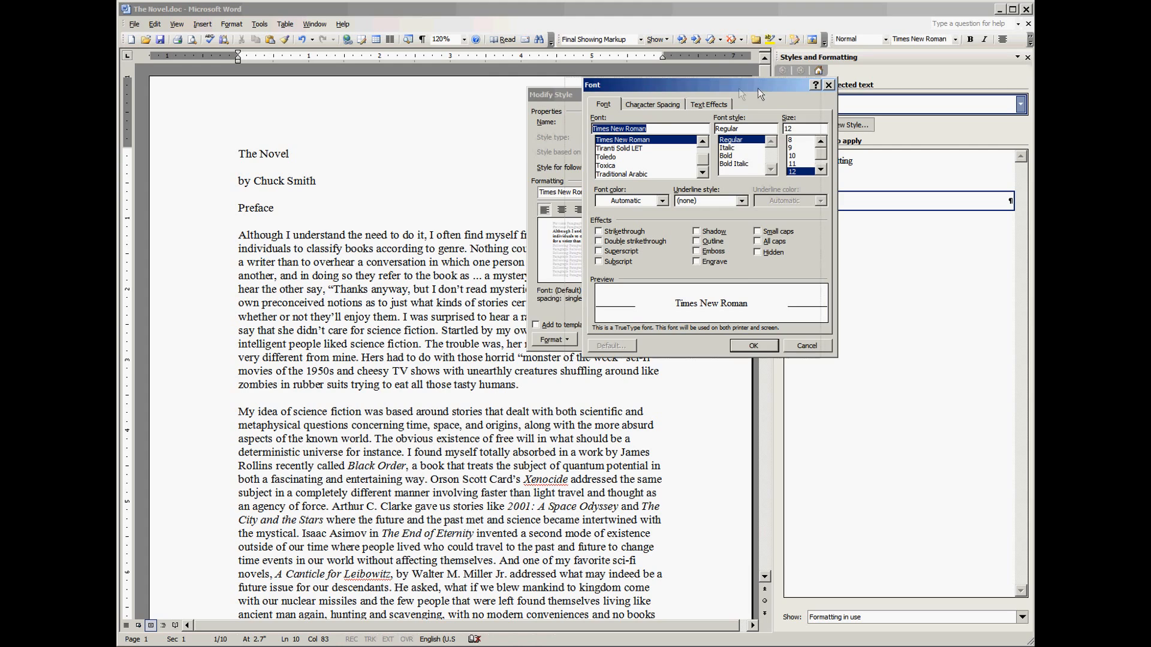
drag(757, 88, 665, 94)
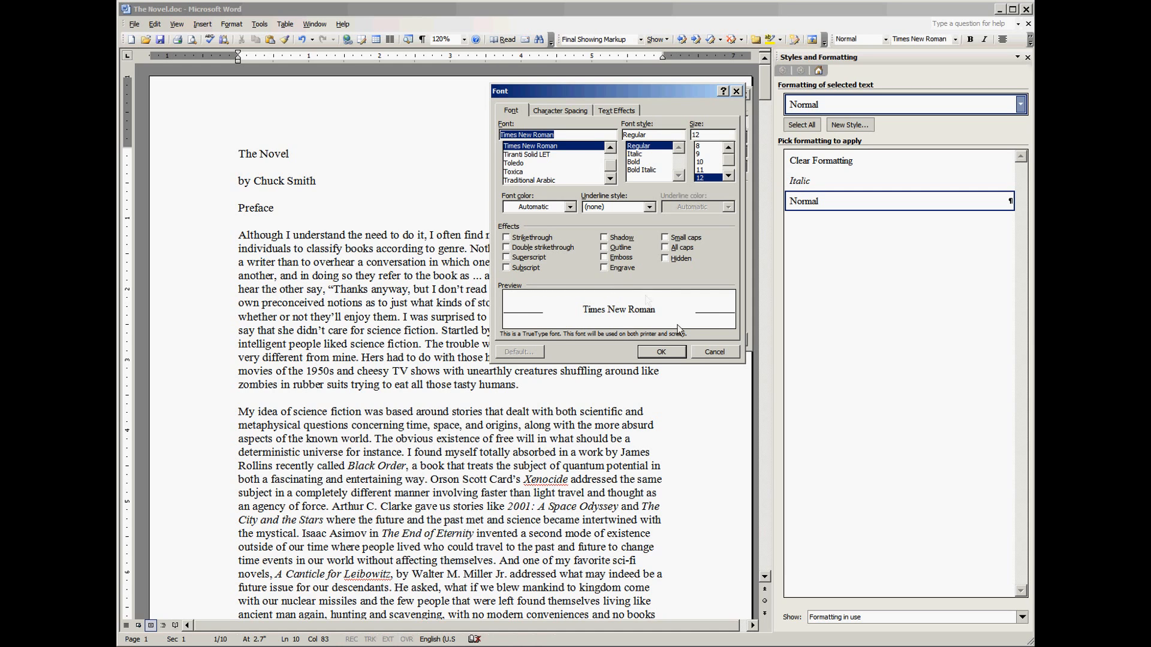
click(725, 355)
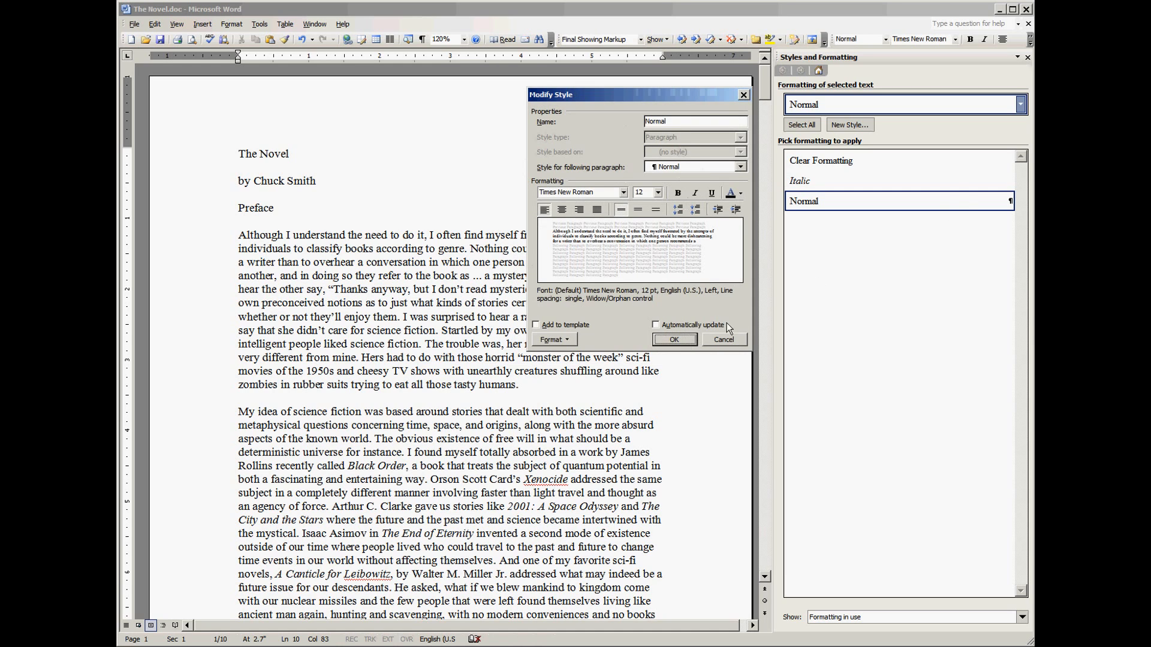
click(711, 340)
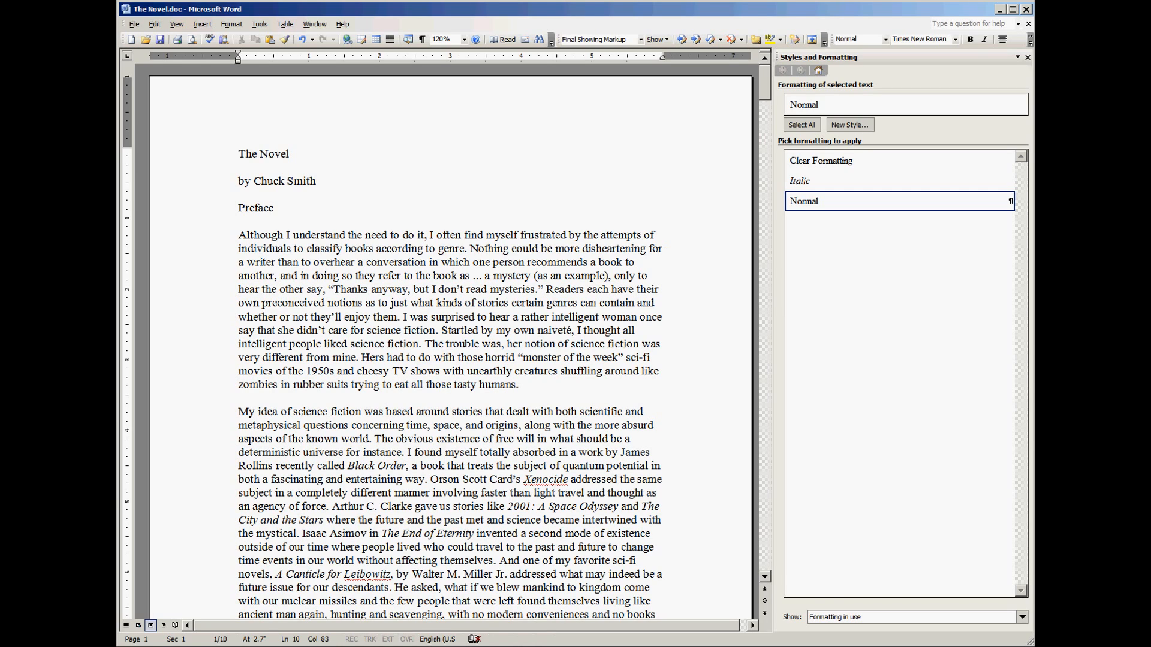
- Apply the Heading 1 style to the title "The Novel" from the full style list, and limit the list to formatting in use
click(1022, 617)
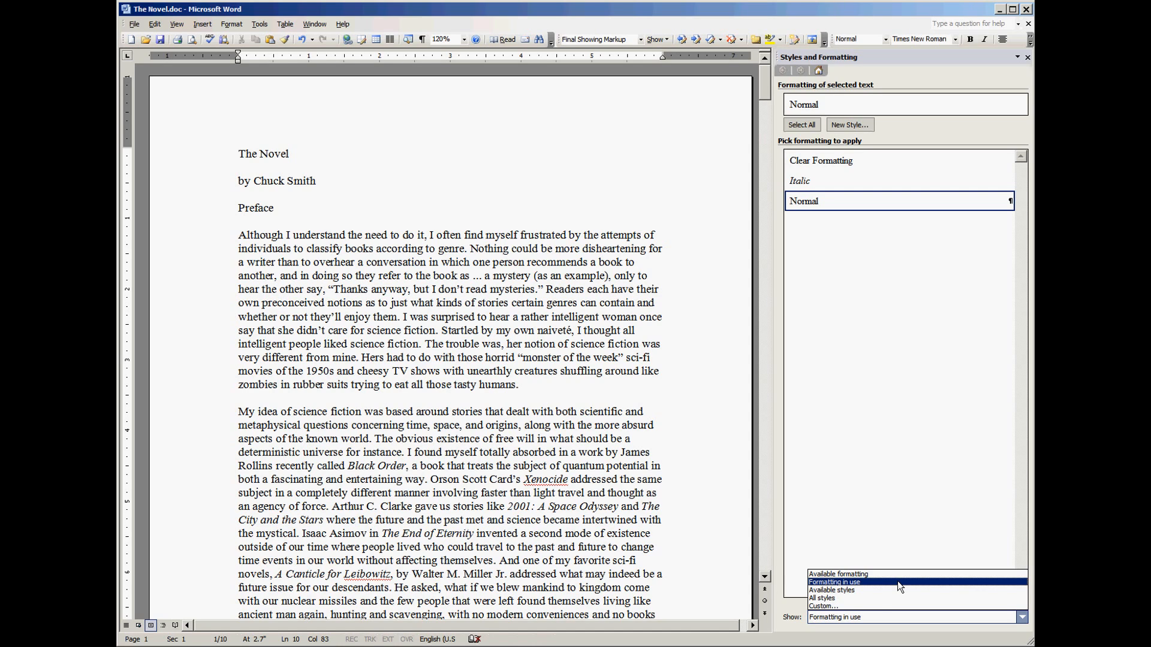
click(875, 598)
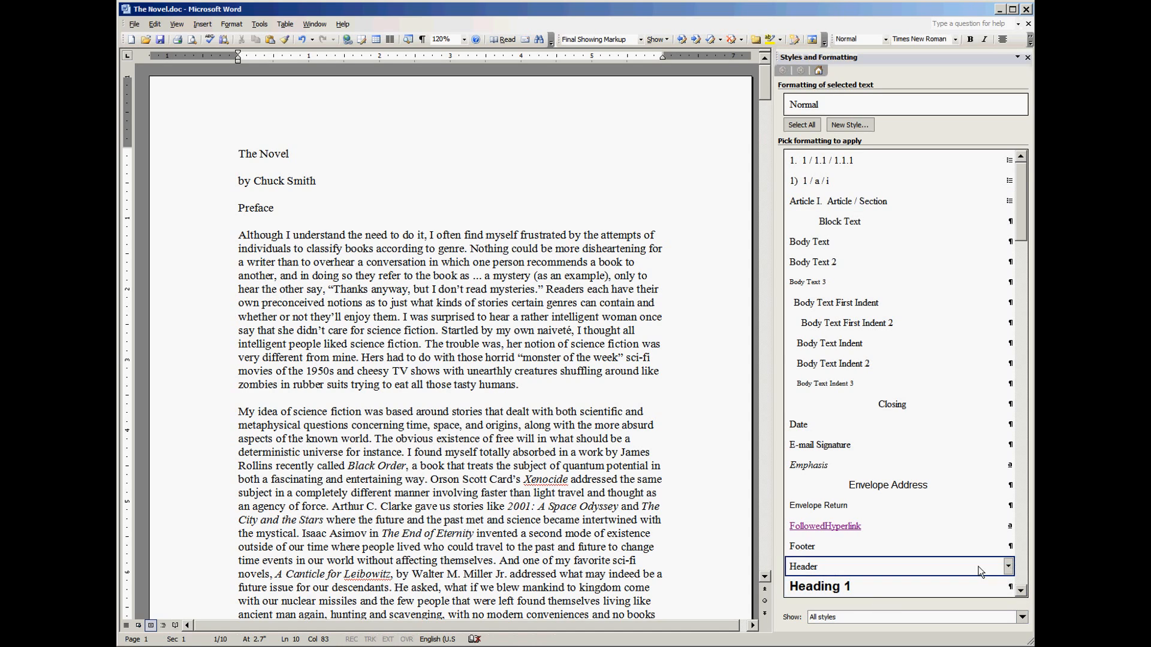
mouse_move(1024, 179)
mouse_down()
mouse_move(1023, 417)
mouse_move(1033, 179)
mouse_up()
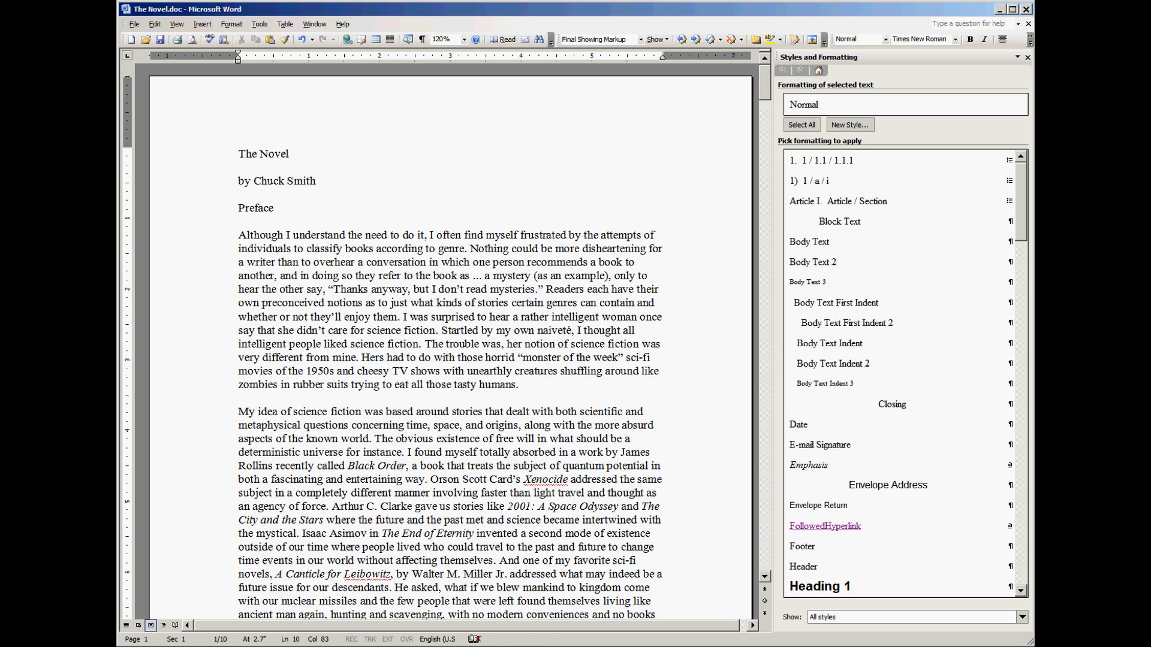
click(310, 146)
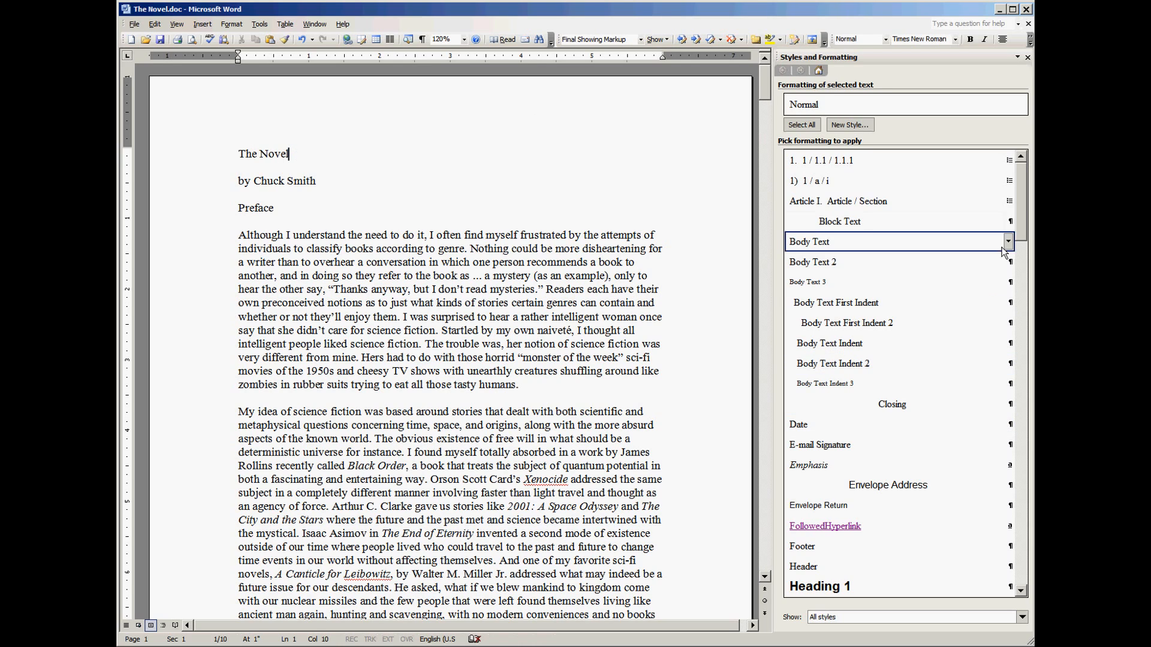
scroll(936, 397, down, 3)
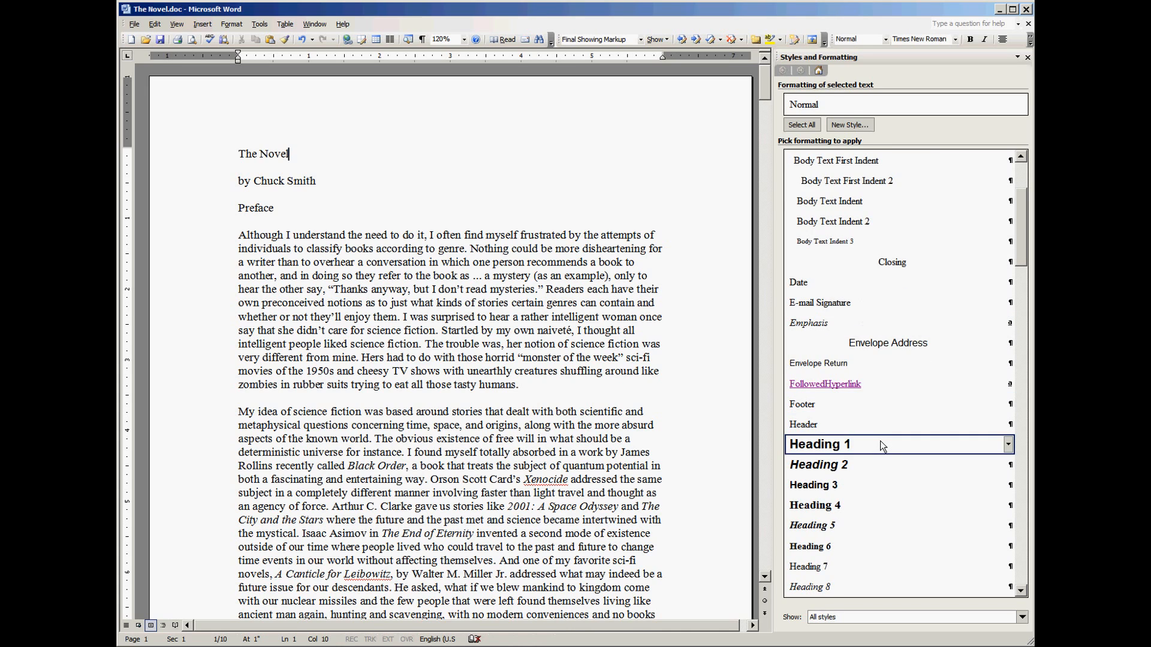
click(880, 444)
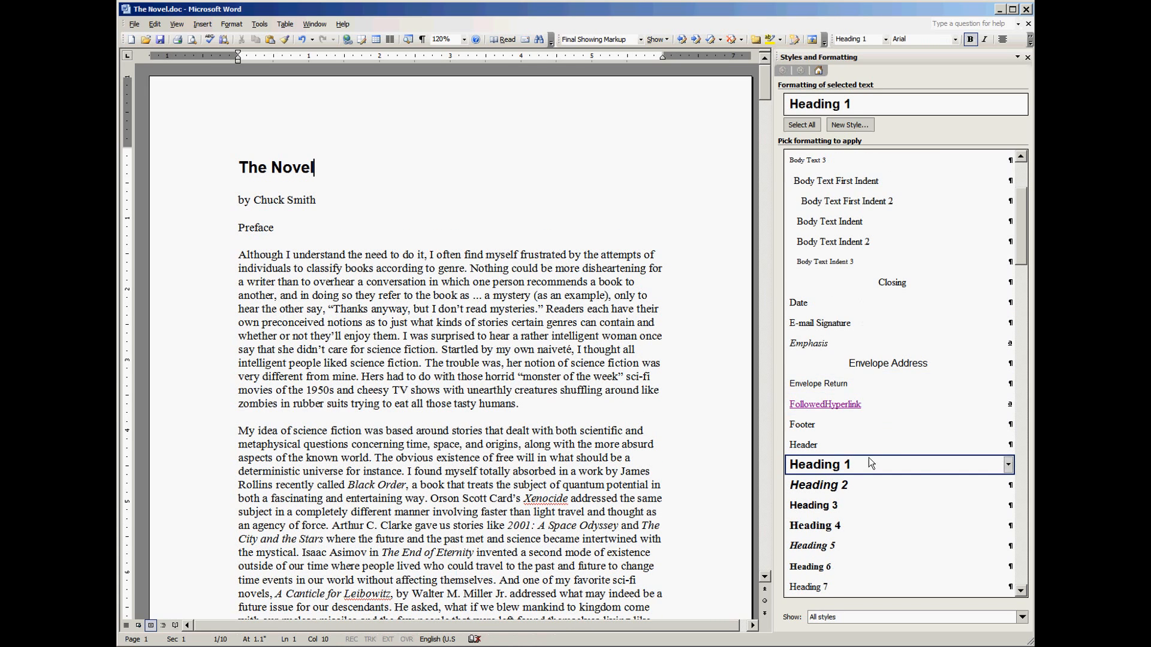
click(1021, 618)
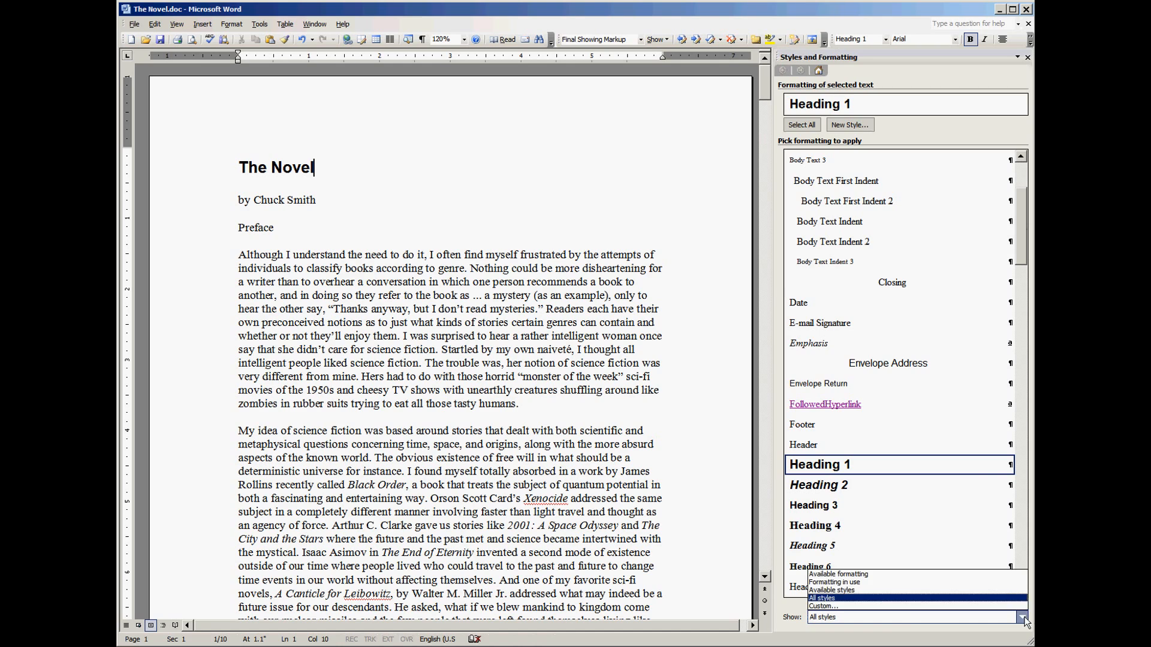
click(876, 582)
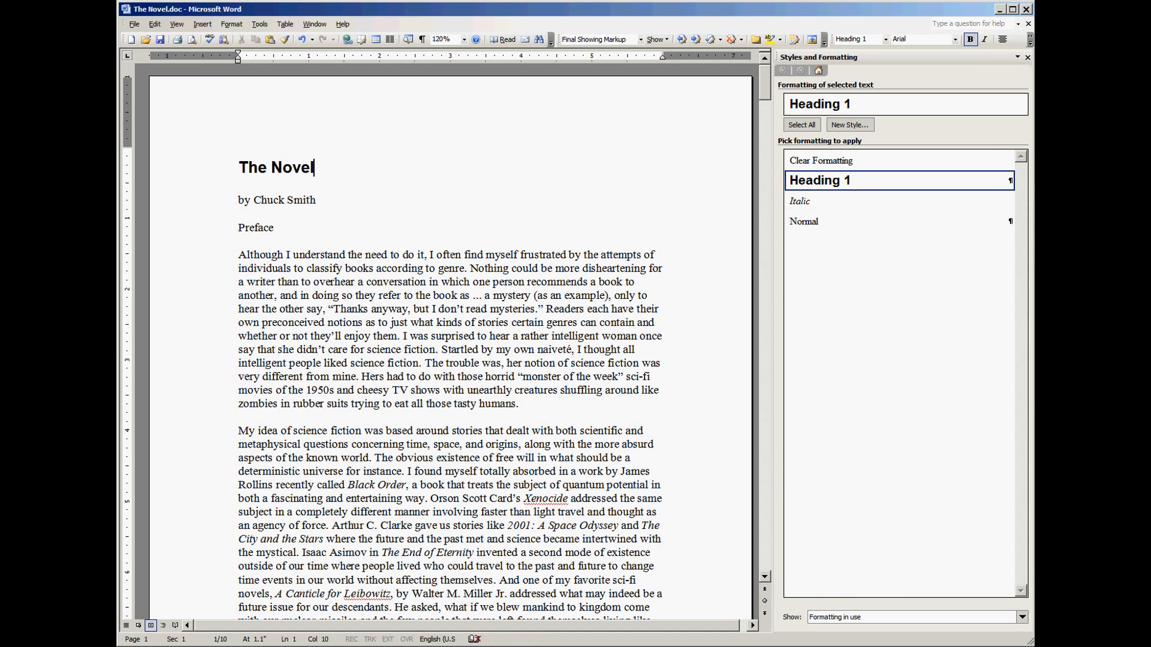
- Modify the Heading 1 style's font settings to turn off kerning for fonts, and check the text effects
click(1021, 105)
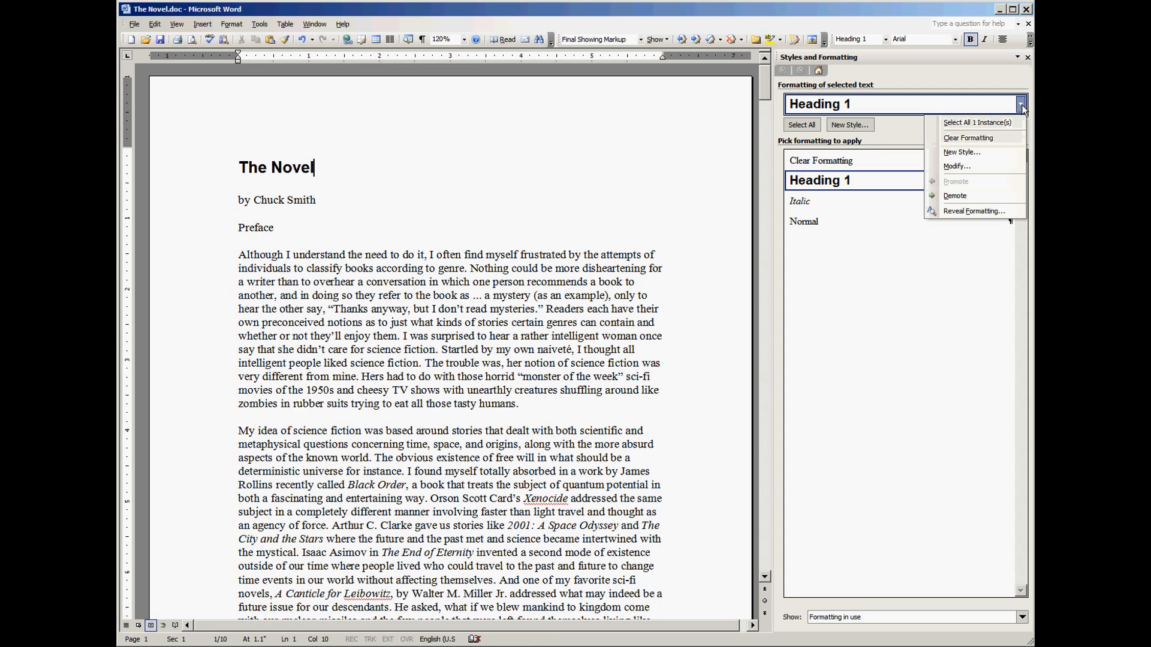
click(978, 164)
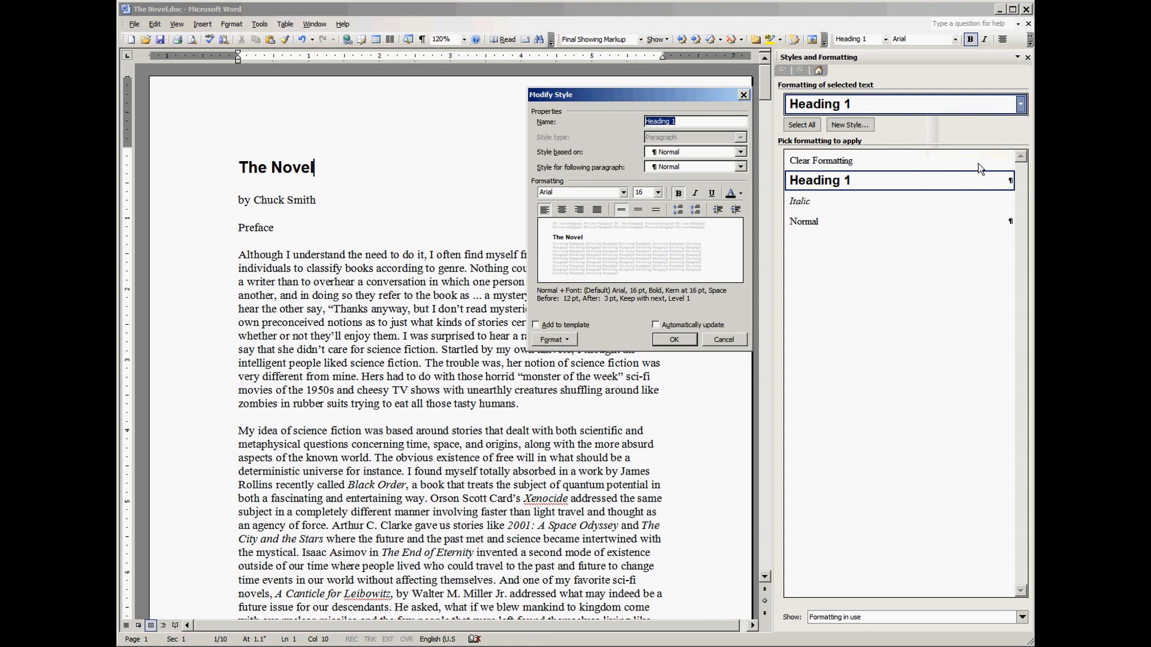
drag(658, 106, 813, 117)
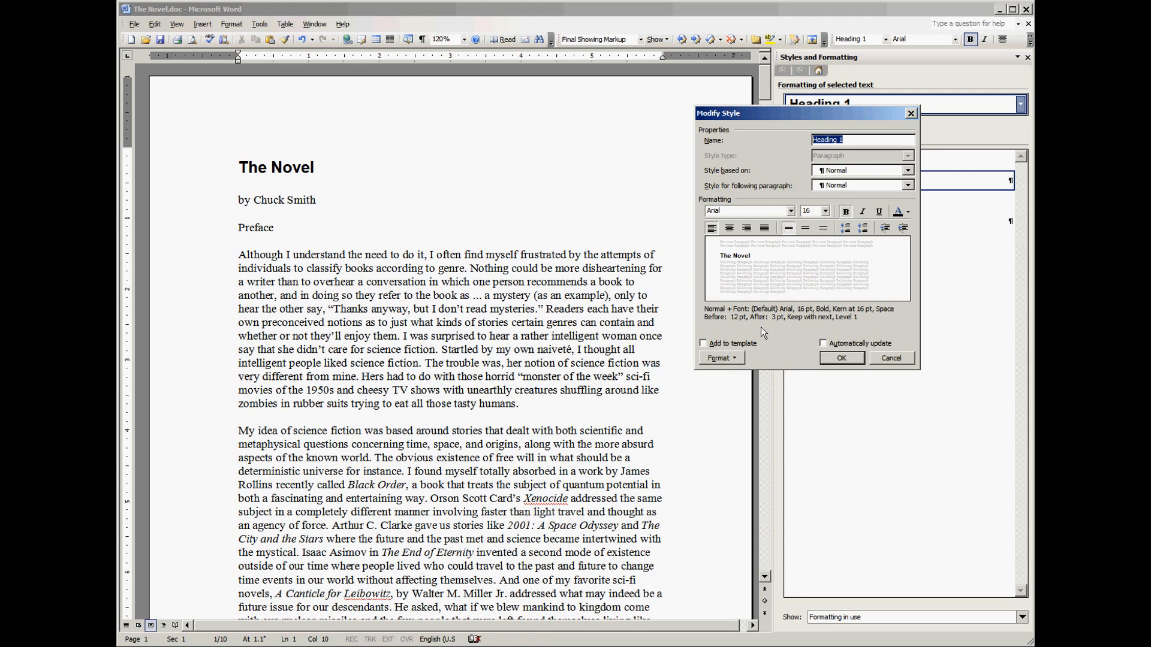
click(732, 358)
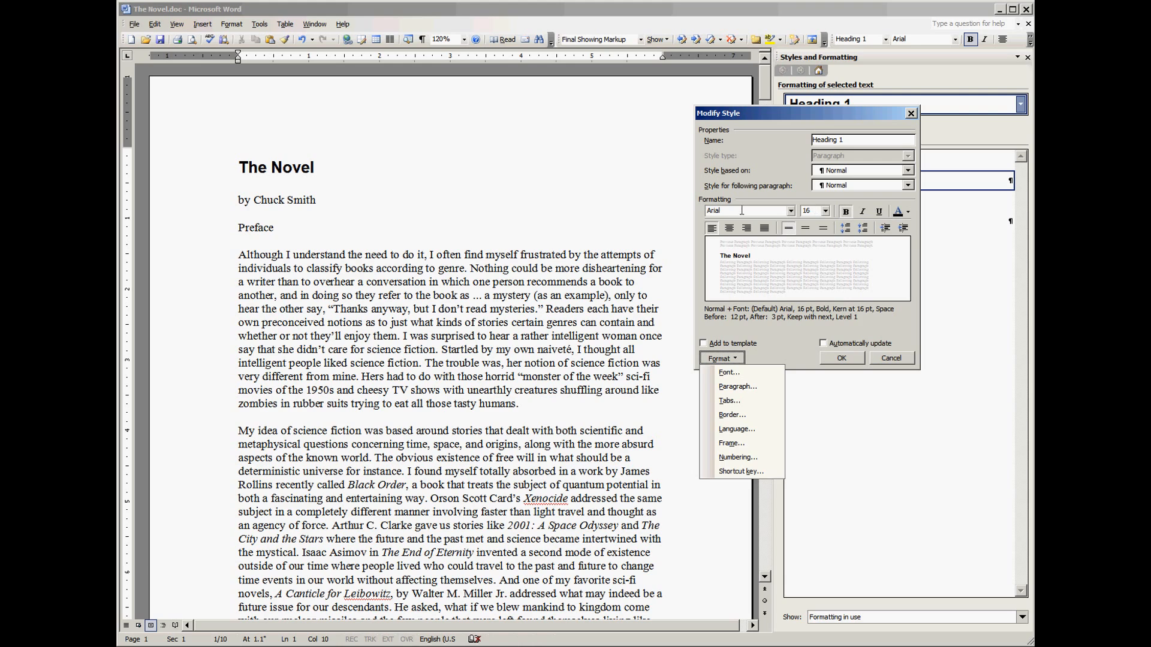
click(758, 372)
click(560, 110)
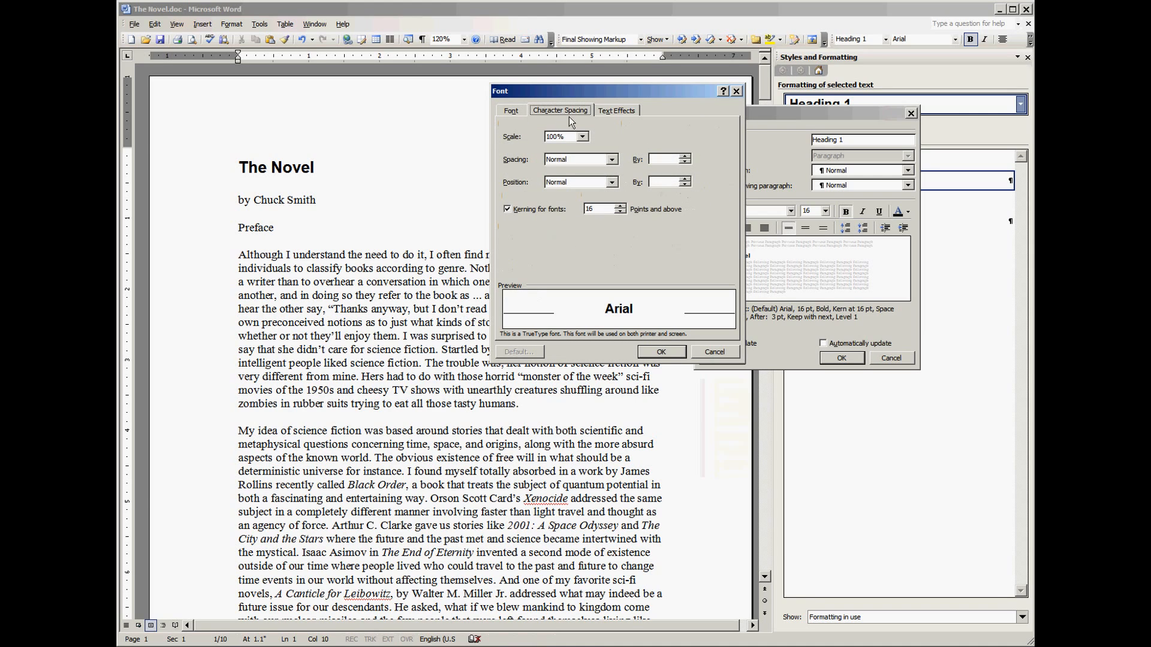
click(508, 210)
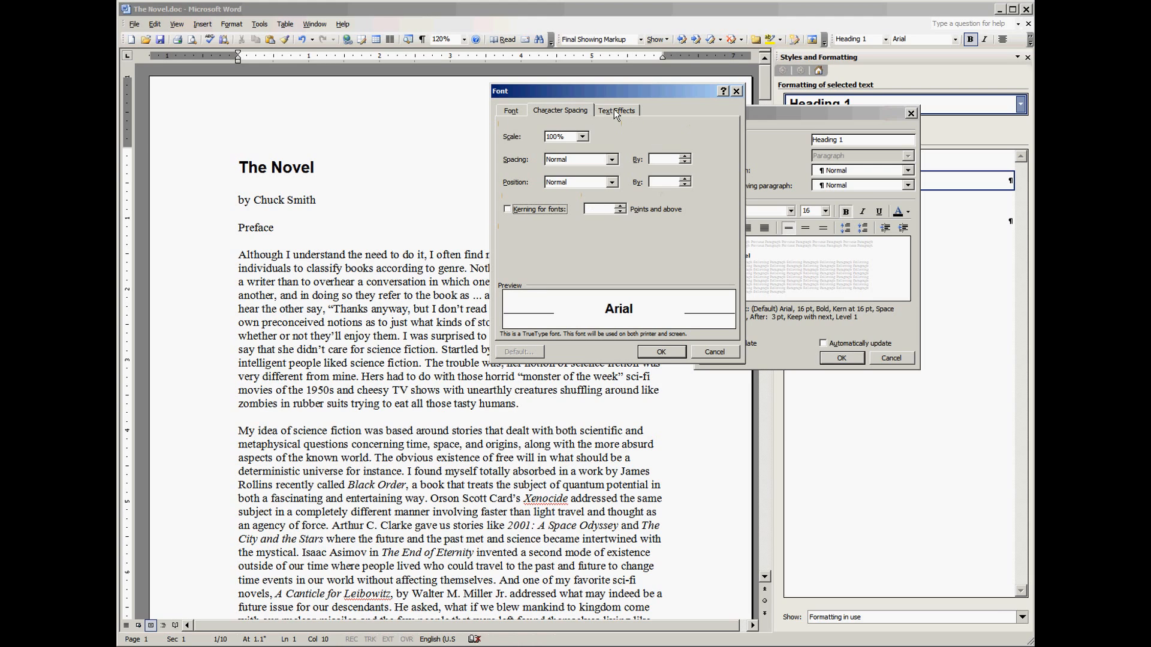
click(615, 111)
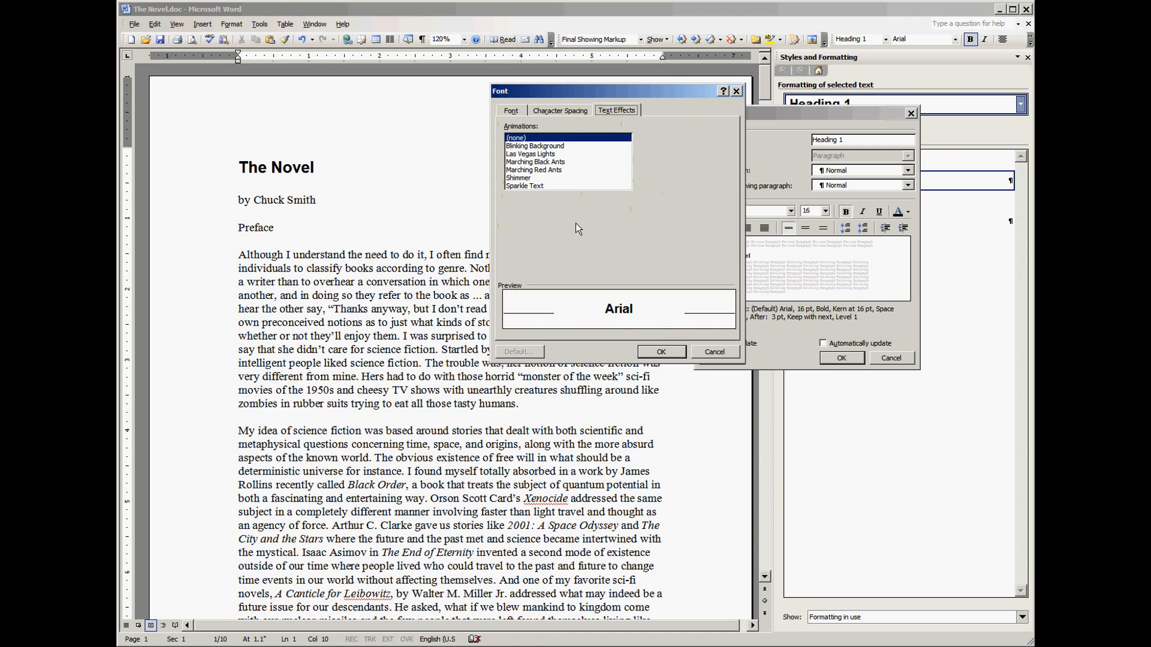
click(579, 112)
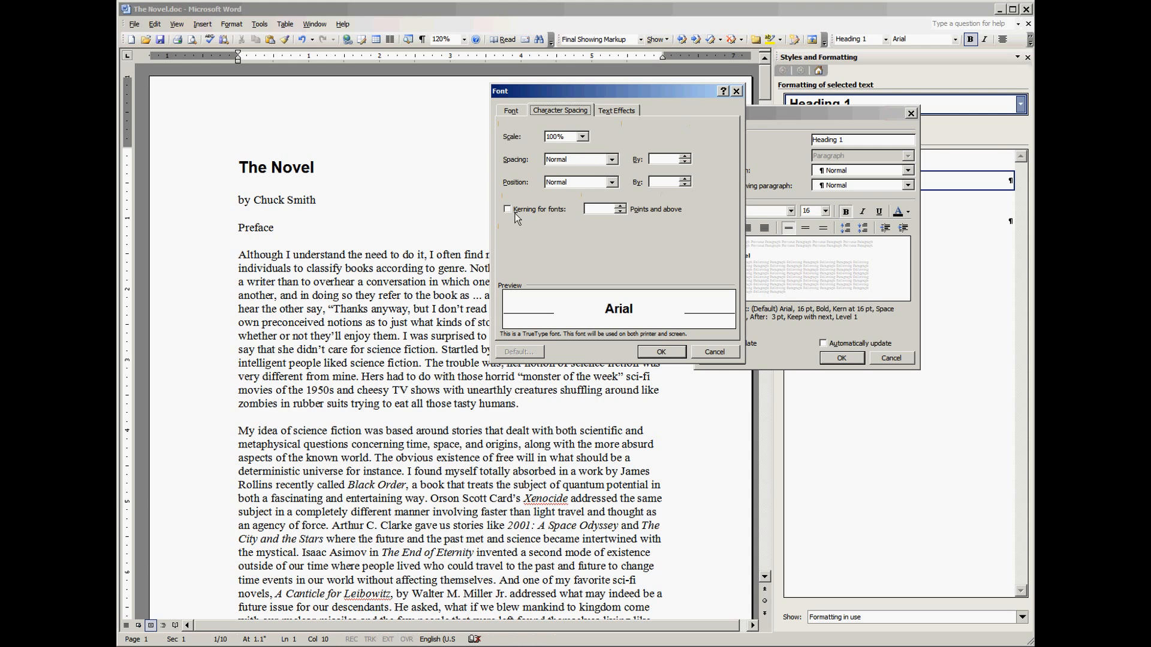
- Set the Heading 1 style's font to Times New Roman
click(514, 111)
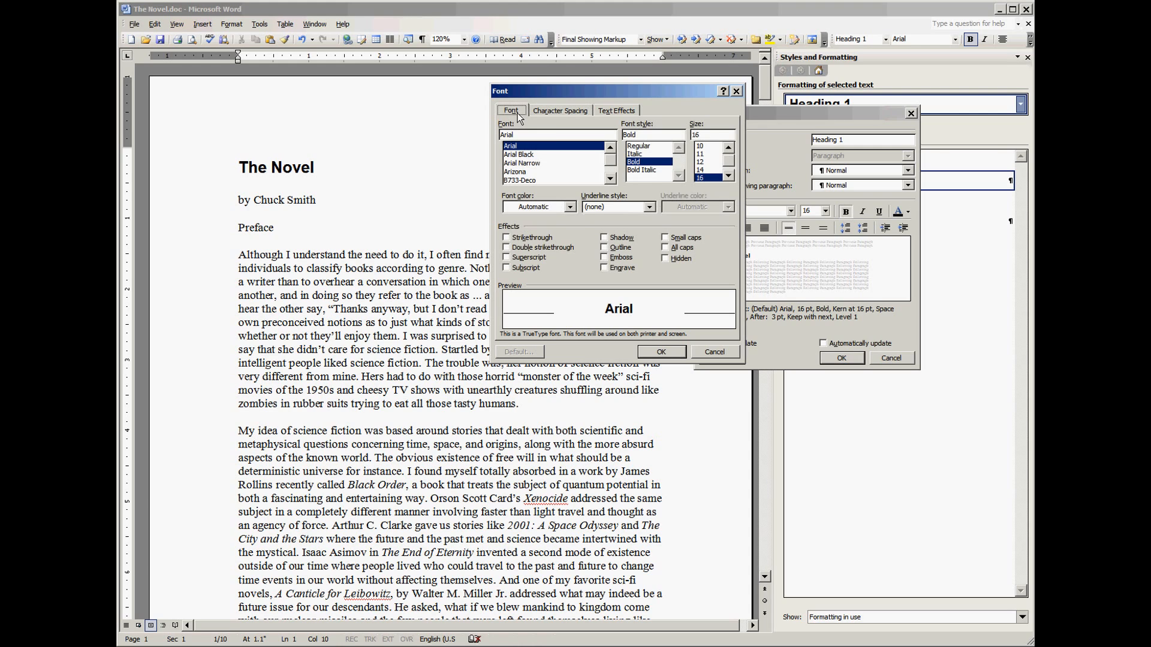
drag(663, 90, 791, 111)
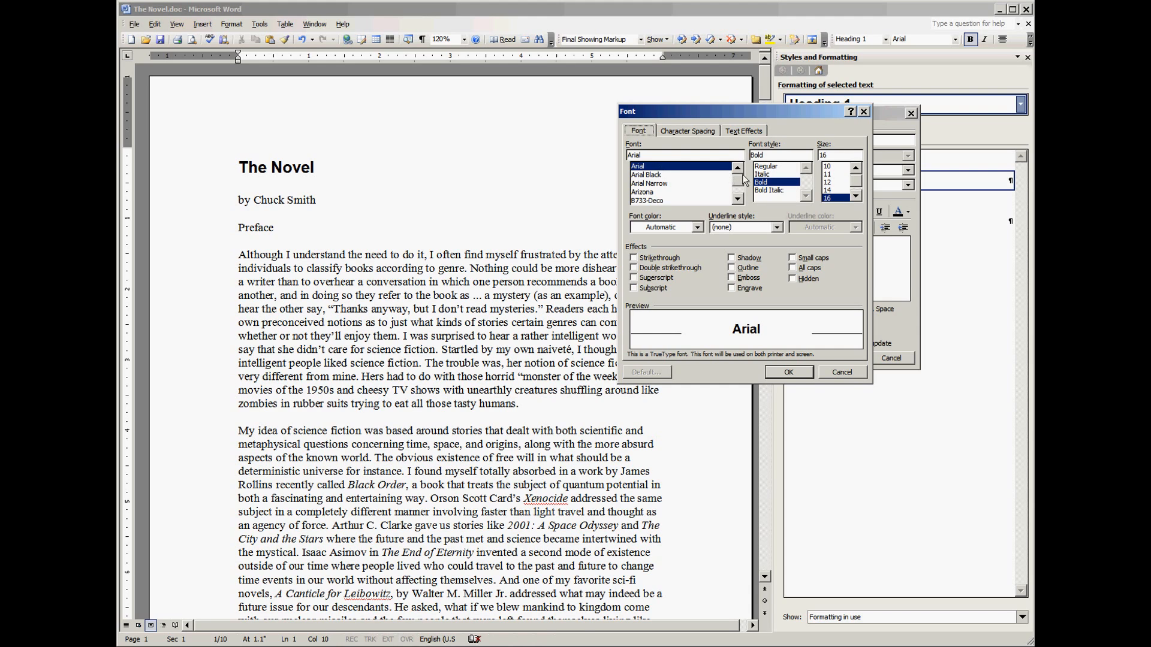
drag(738, 182, 741, 187)
click(737, 198)
click(737, 198)
click(737, 199)
click(737, 199)
click(737, 198)
click(691, 175)
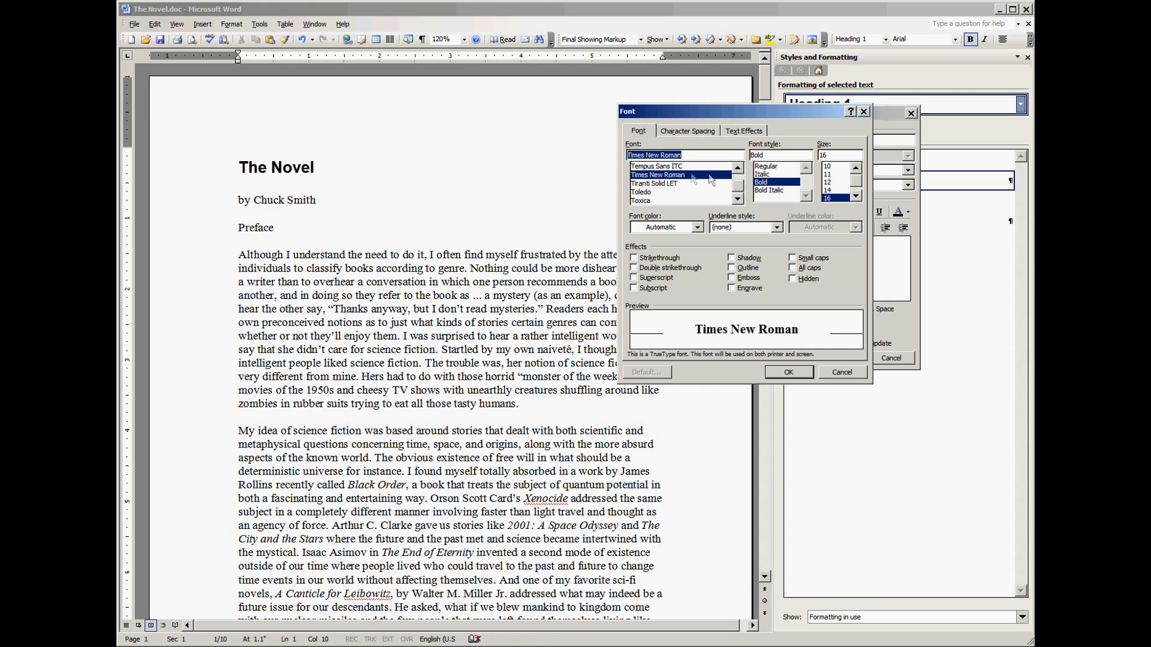
- Set the Heading 1 style's font size to 20 and accept the font settings
click(856, 196)
click(842, 190)
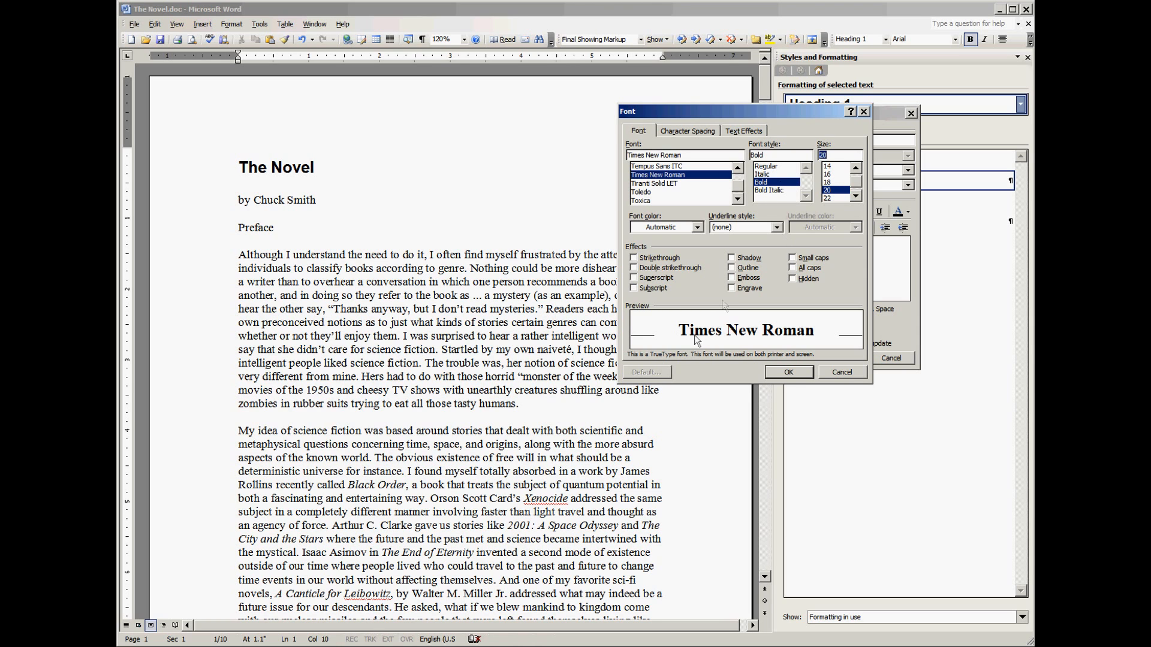
click(789, 372)
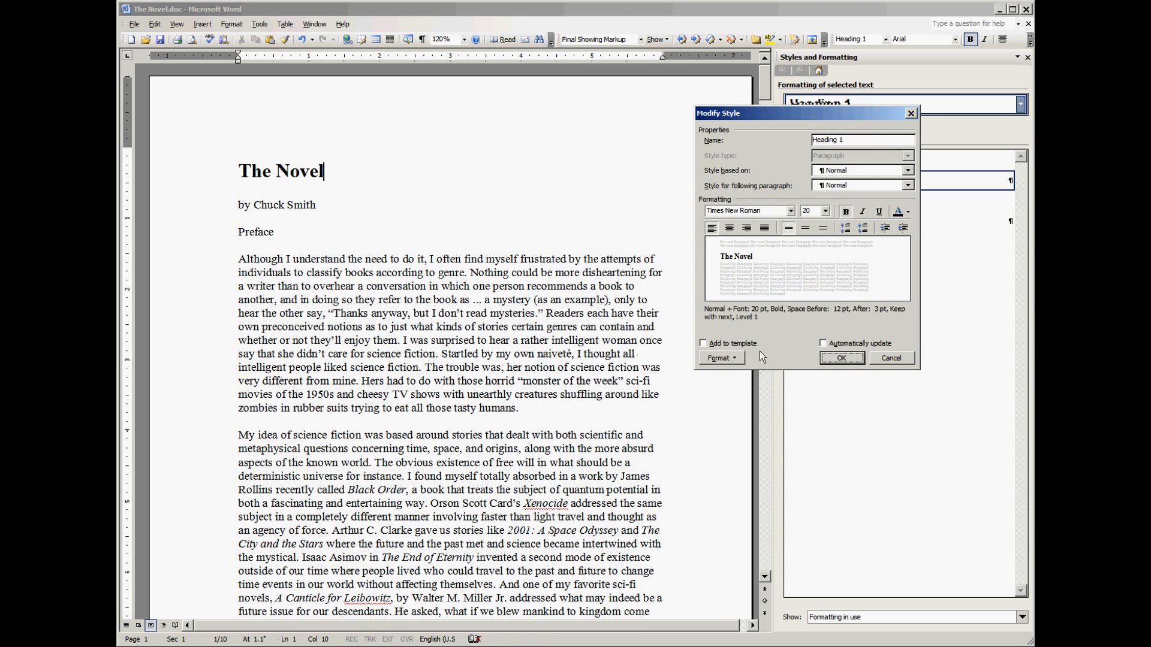
- Center the Heading 1 style's paragraph alignment, and check its line and page break options
click(737, 361)
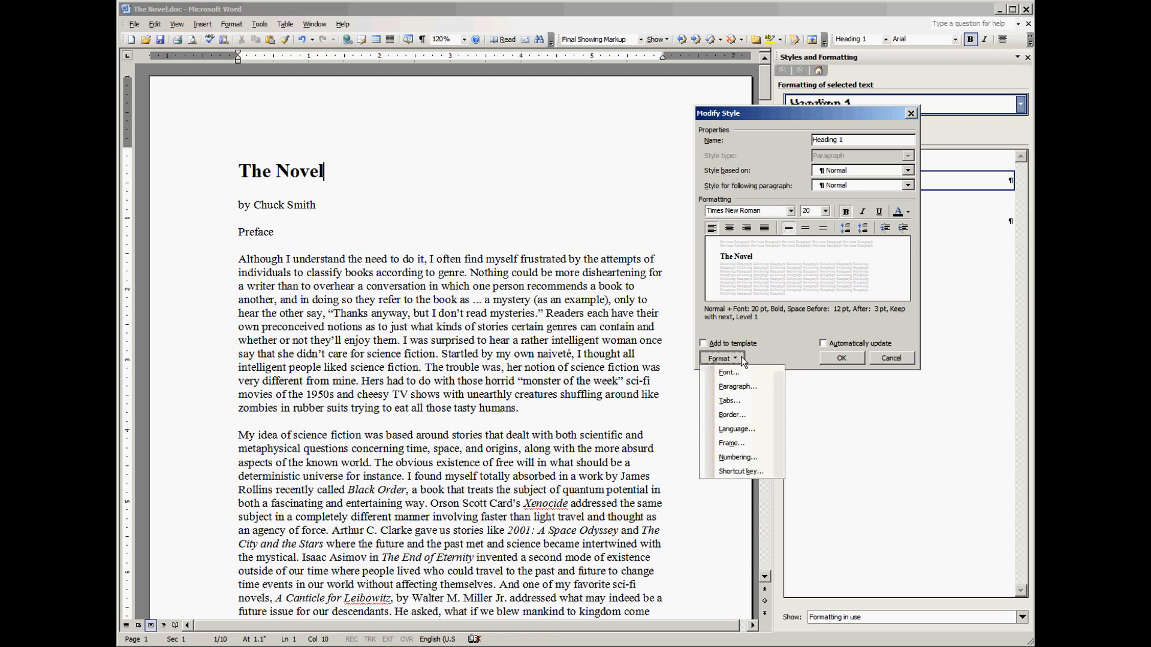
click(757, 385)
drag(629, 87, 811, 135)
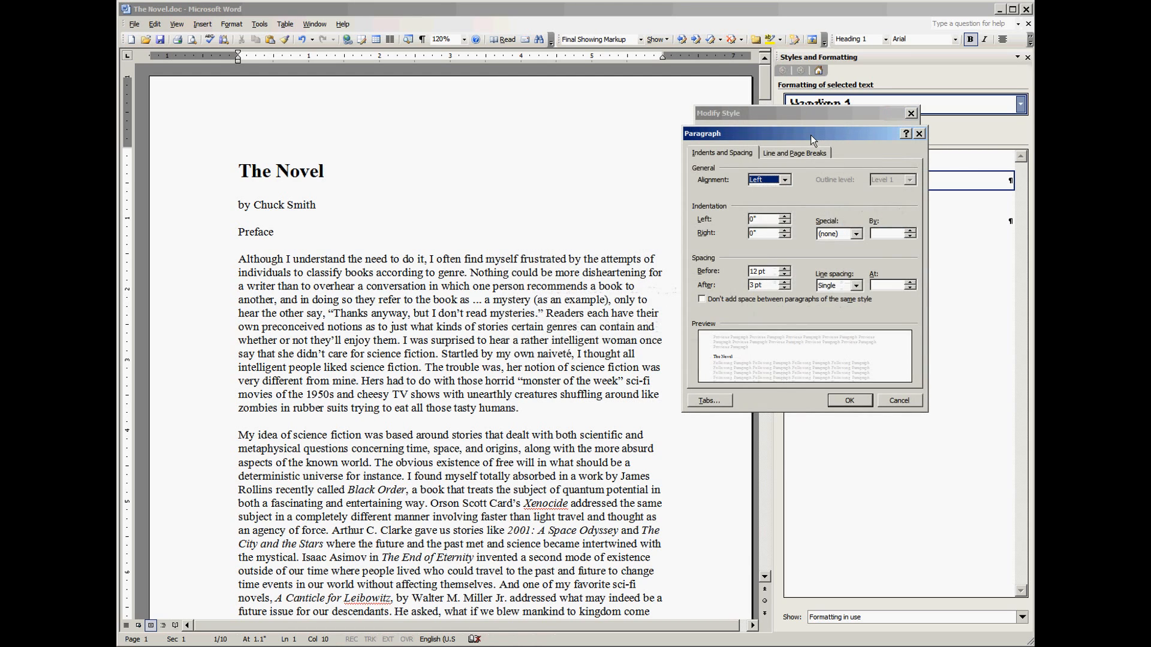
click(784, 180)
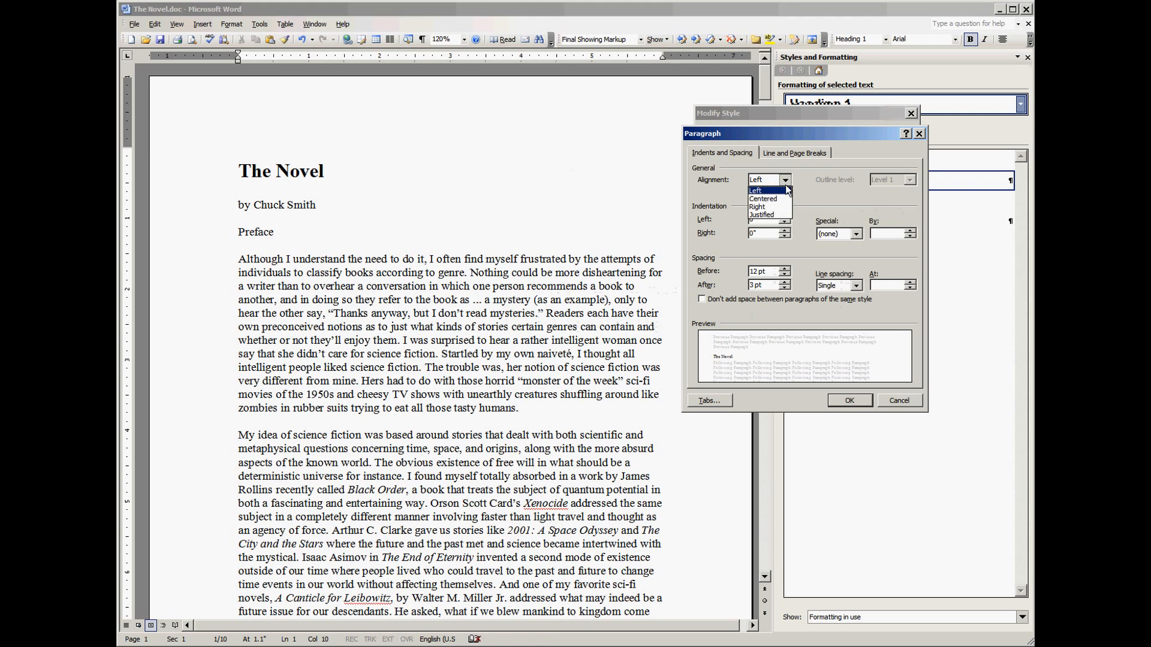
click(780, 198)
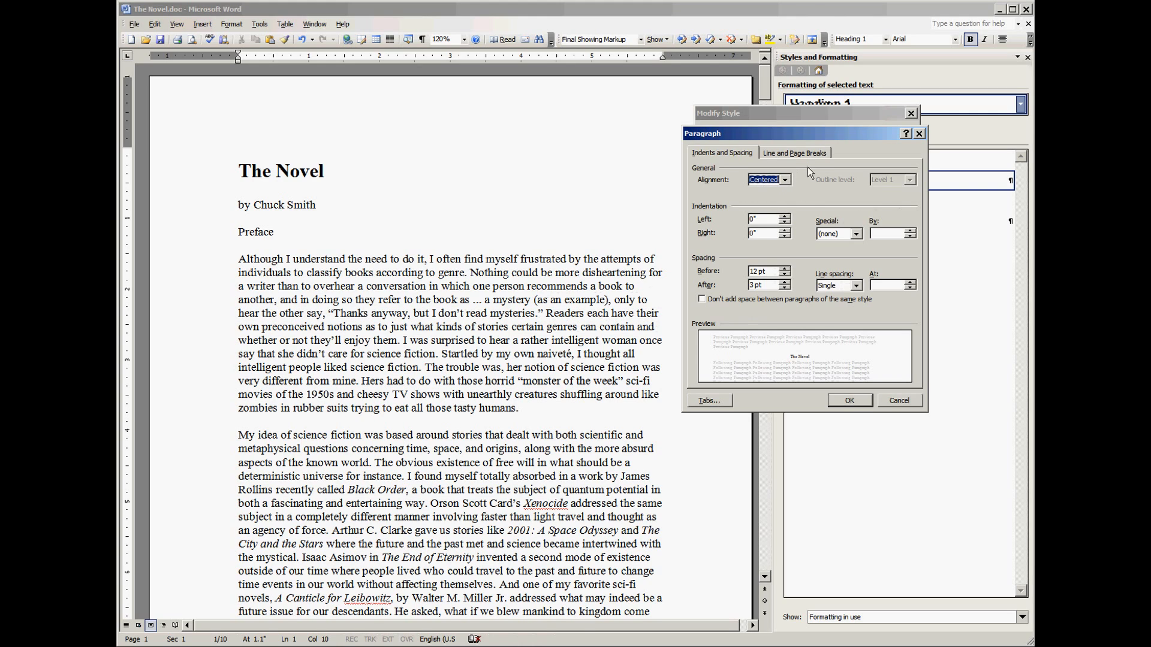
click(818, 154)
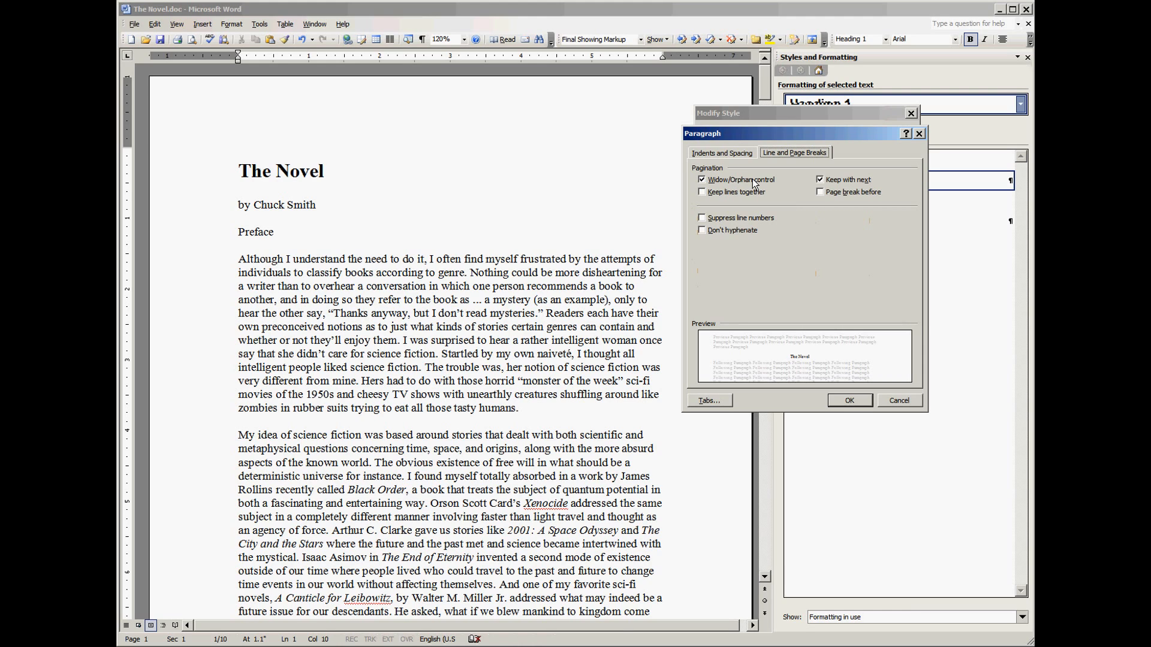
click(725, 155)
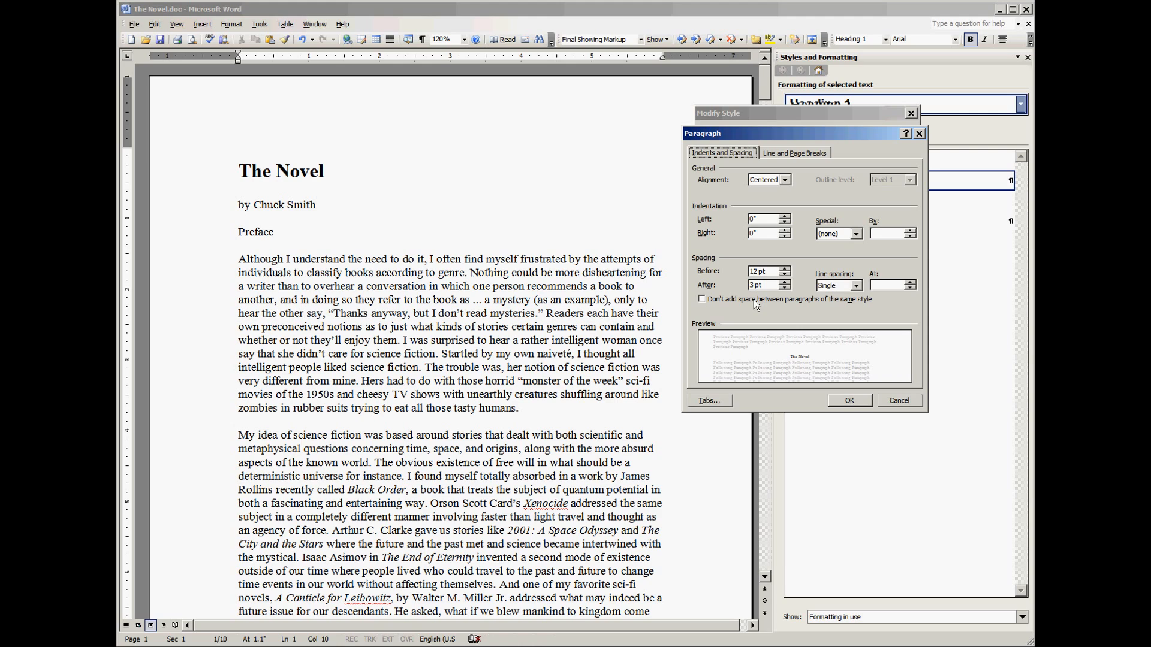
- Set the Heading 1 style's paragraph spacing to 12 pt after and 36 pt before
click(785, 282)
click(784, 282)
click(784, 282)
click(786, 288)
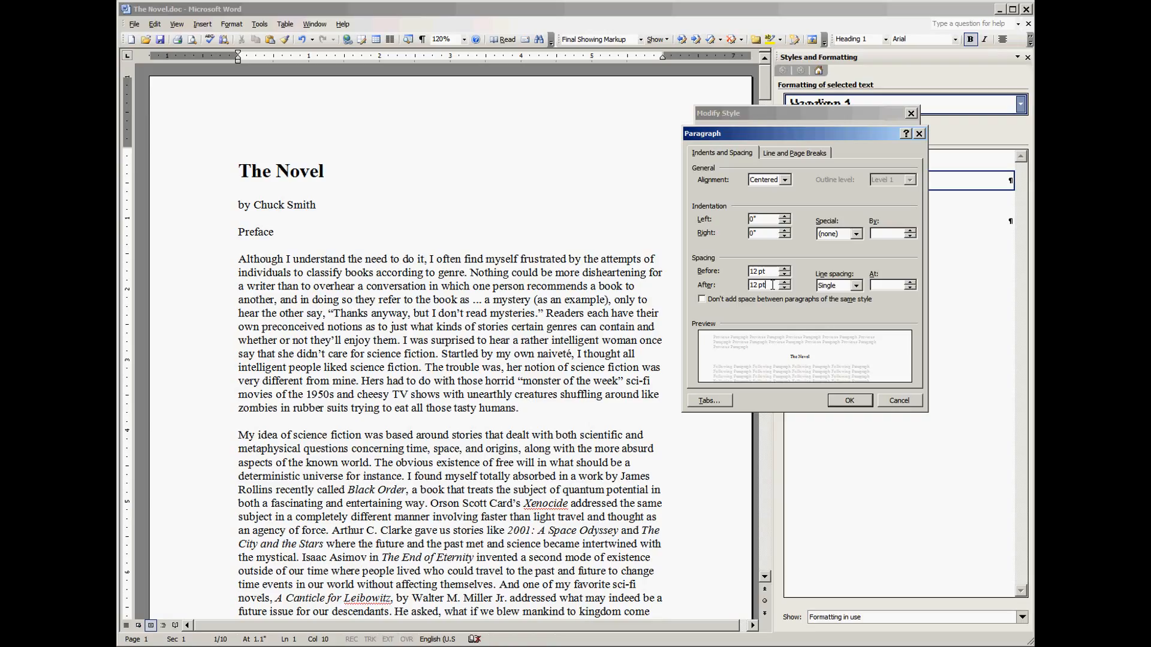
click(772, 271)
click(771, 286)
click(784, 268)
click(784, 269)
click(784, 268)
click(784, 269)
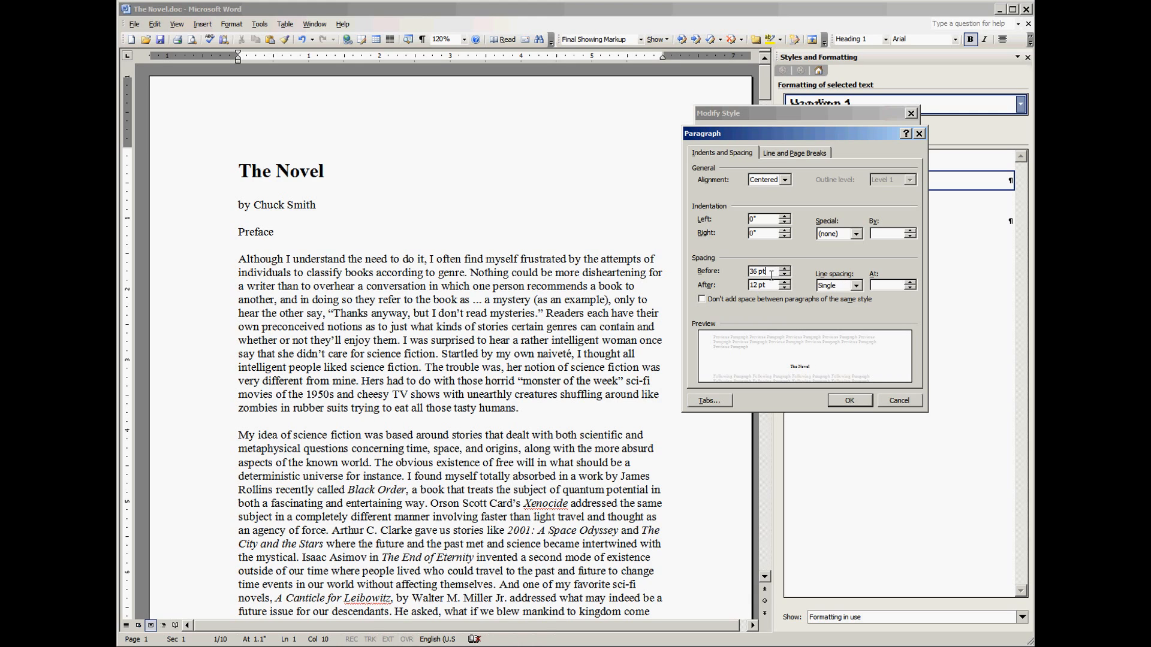
- Raise the Heading 1 style's spacing after to 24 pt and save the style changes
click(785, 288)
click(785, 281)
click(784, 282)
click(785, 282)
click(859, 285)
click(888, 259)
click(848, 401)
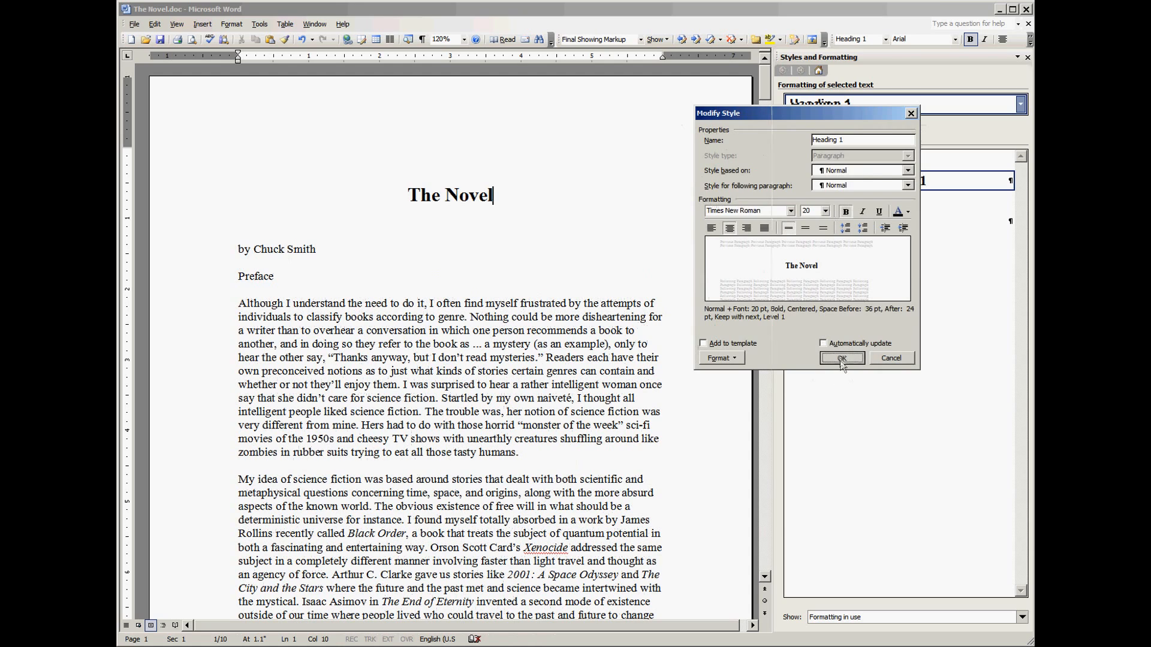
click(841, 358)
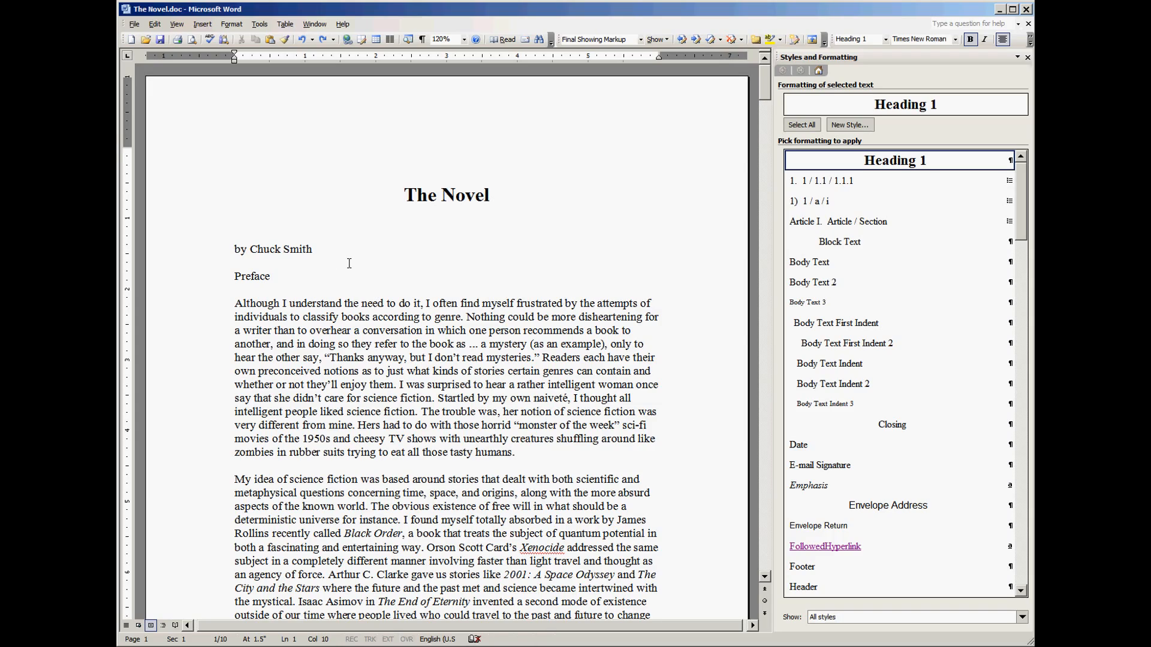
scroll(342, 258, down, 3)
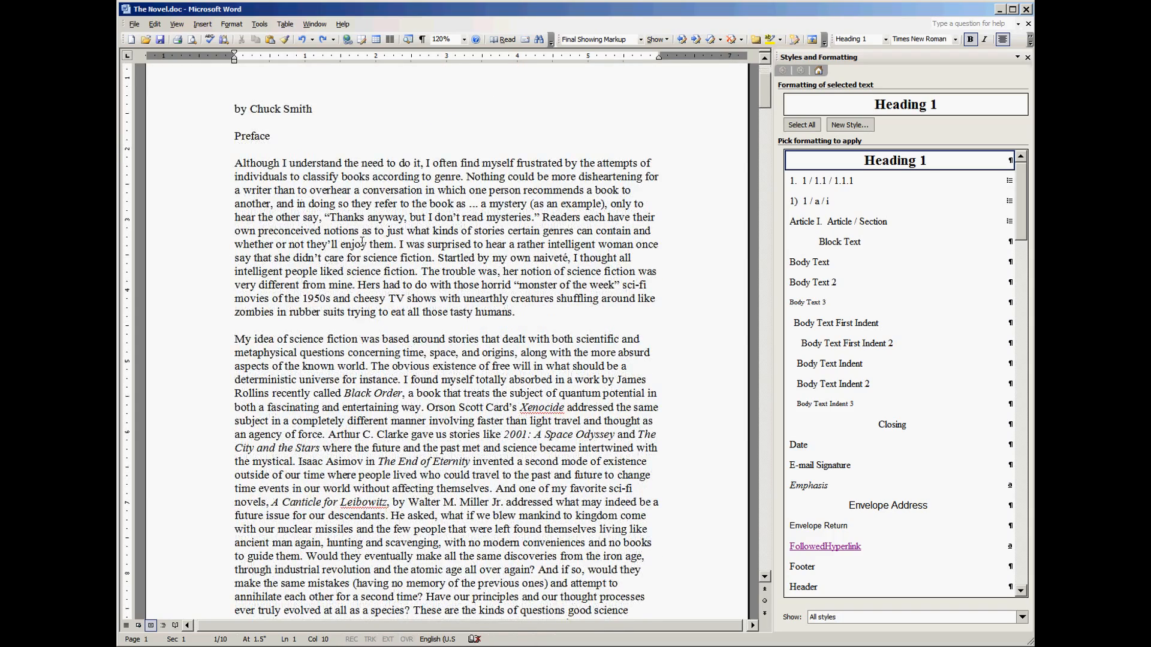
scroll(362, 241, down, 1)
click(426, 182)
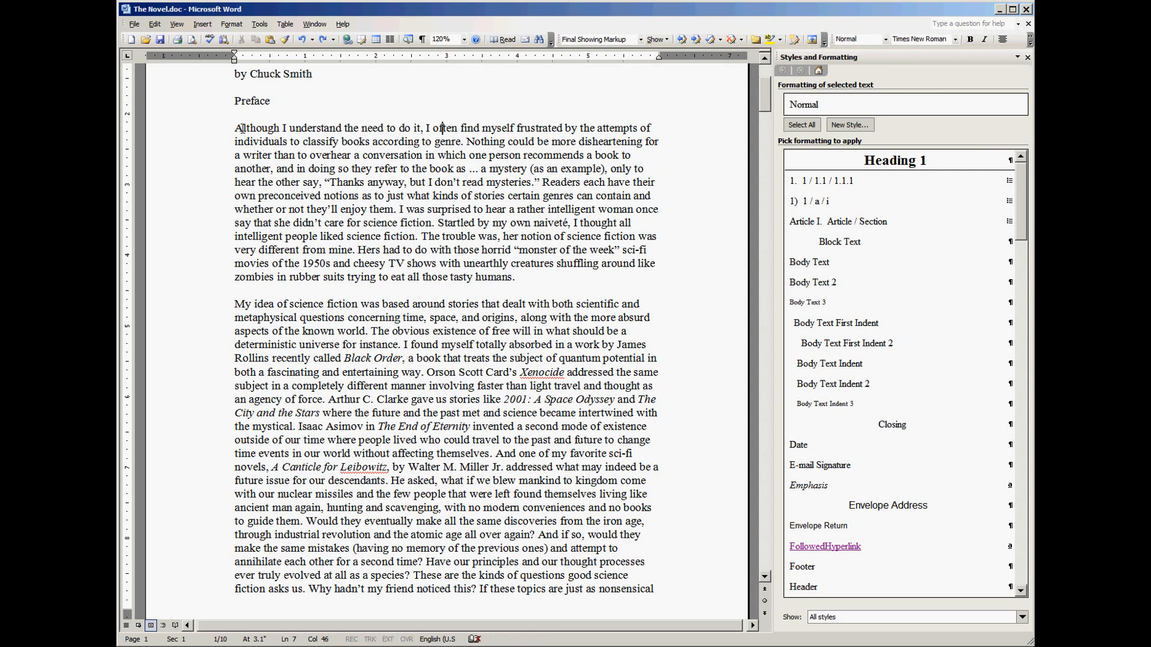
drag(234, 128, 243, 127)
scroll(342, 189, up, 2)
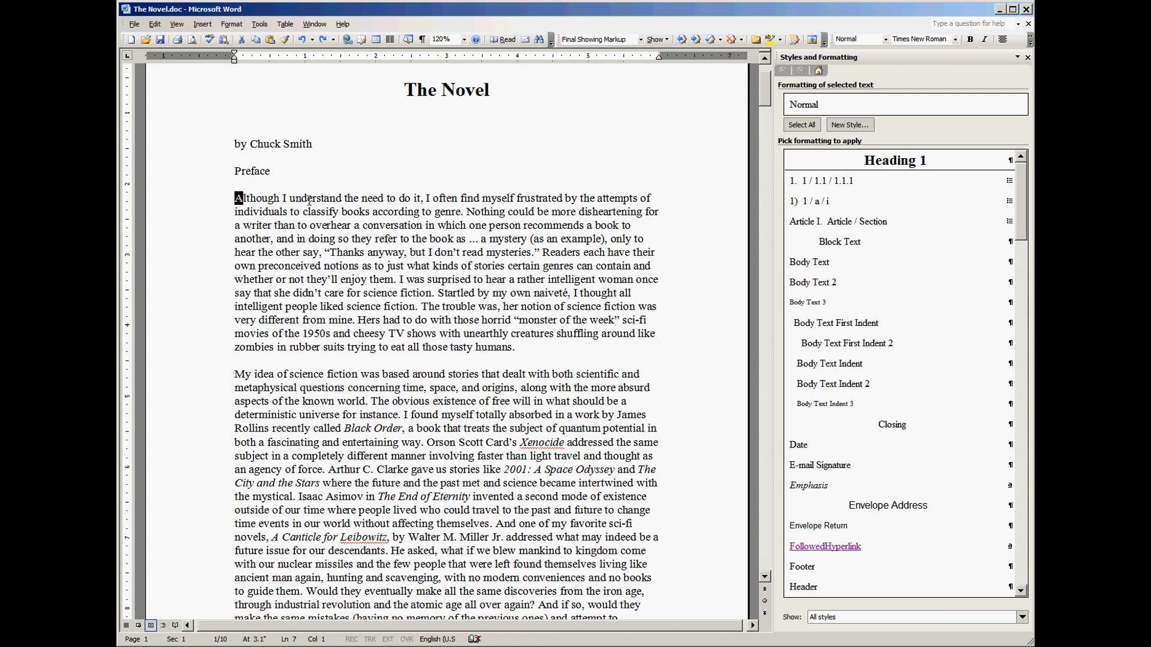
click(308, 198)
click(359, 130)
drag(242, 200, 235, 199)
click(347, 145)
- Check the font effects available for the words "Although I understand" in the preface, and leave without changes
drag(345, 198, 278, 197)
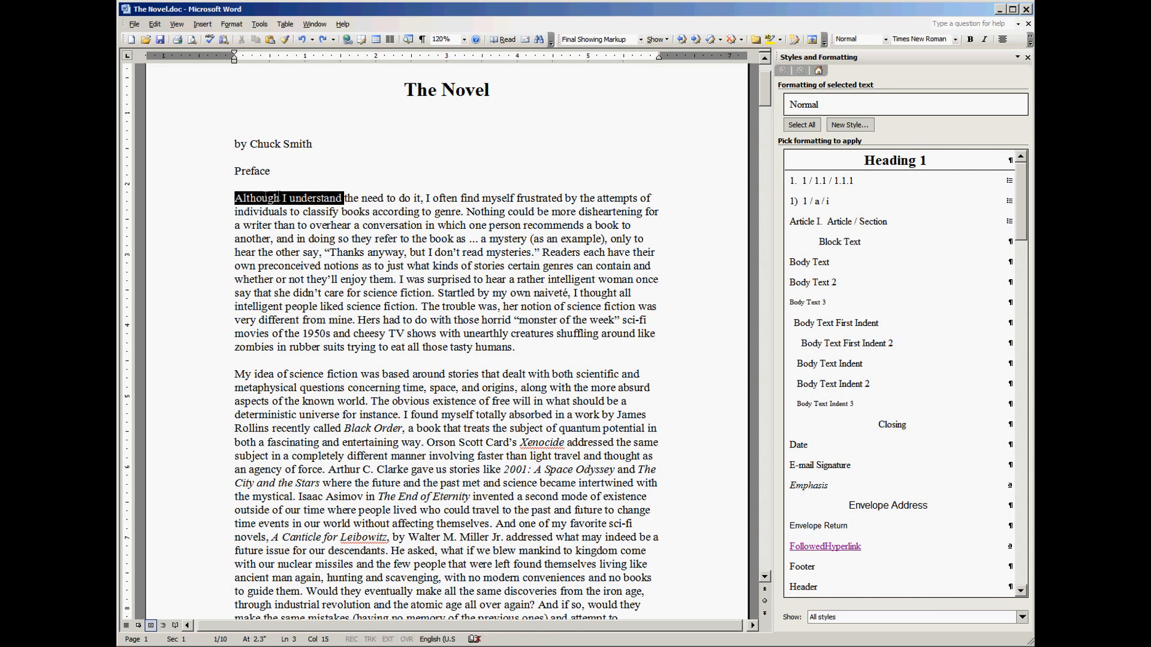
right_click(300, 199)
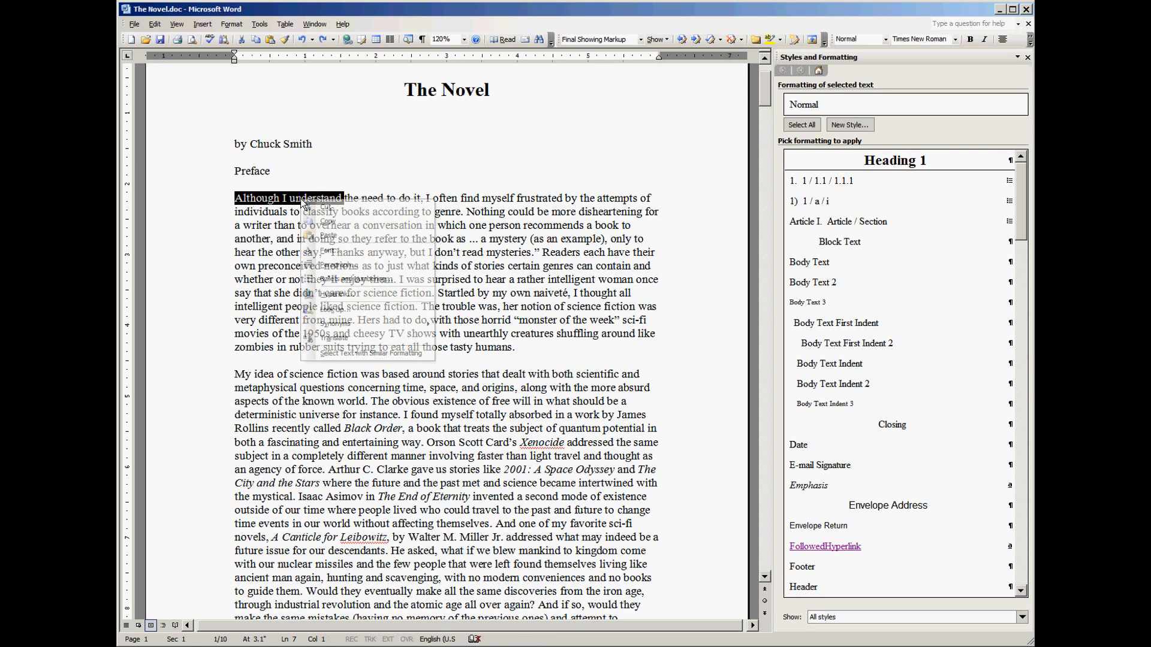
click(351, 253)
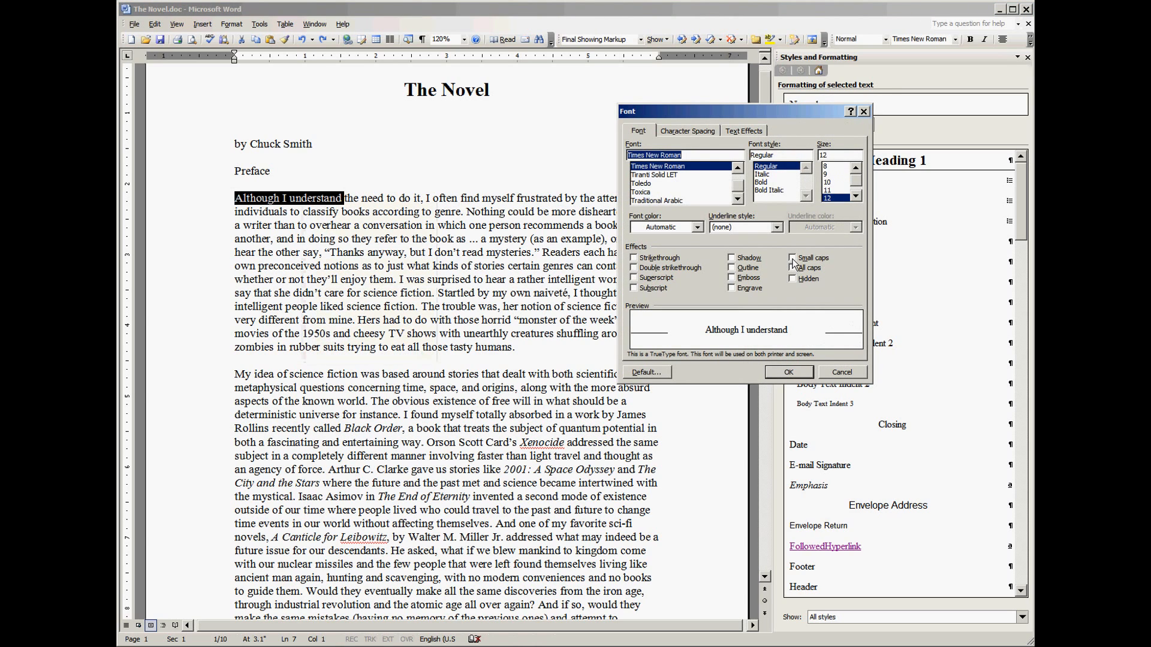
click(833, 374)
click(388, 200)
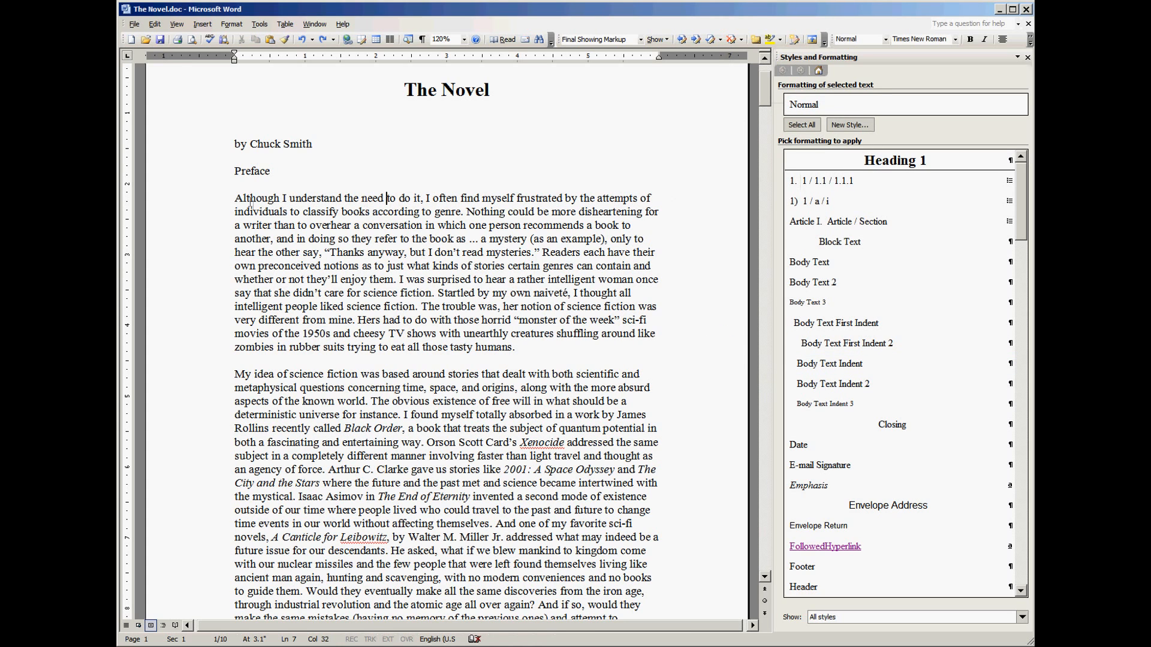
- Apply the Body Text style to the first paragraph of the preface
click(335, 153)
scroll(397, 156, down, 2)
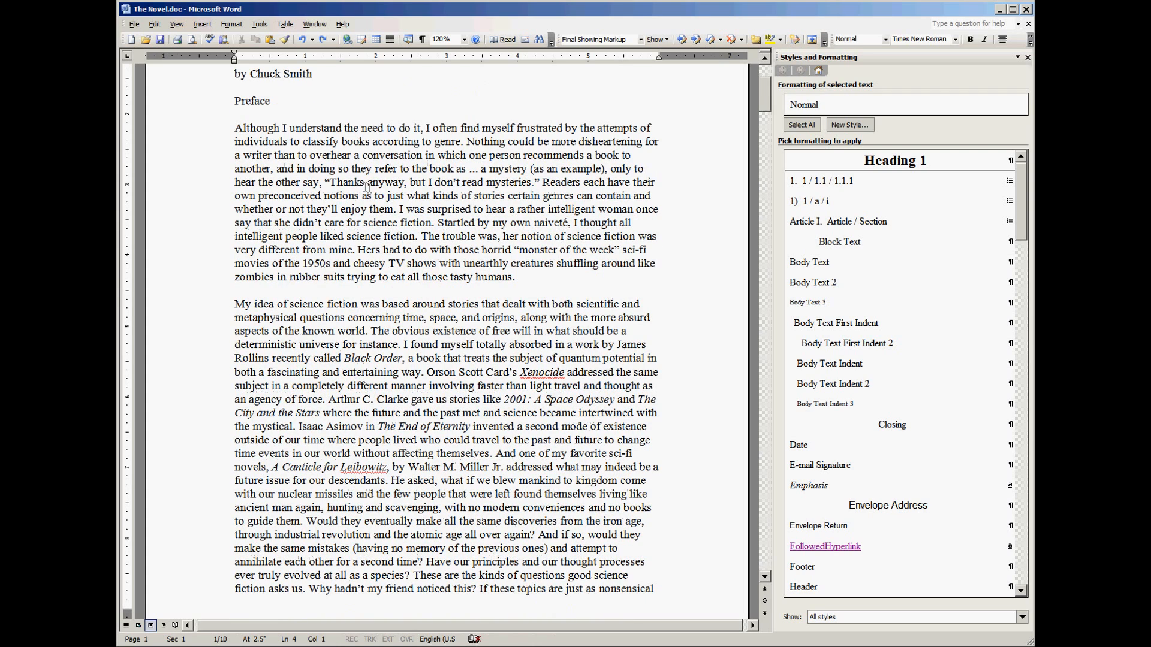
click(368, 183)
click(405, 142)
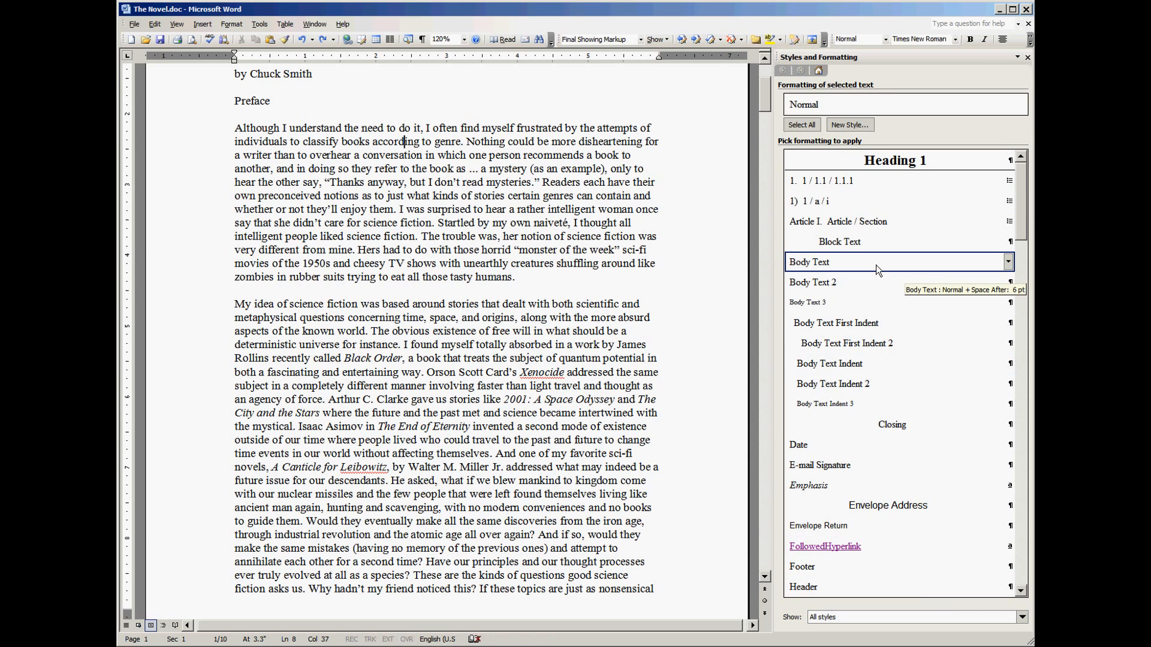
click(842, 262)
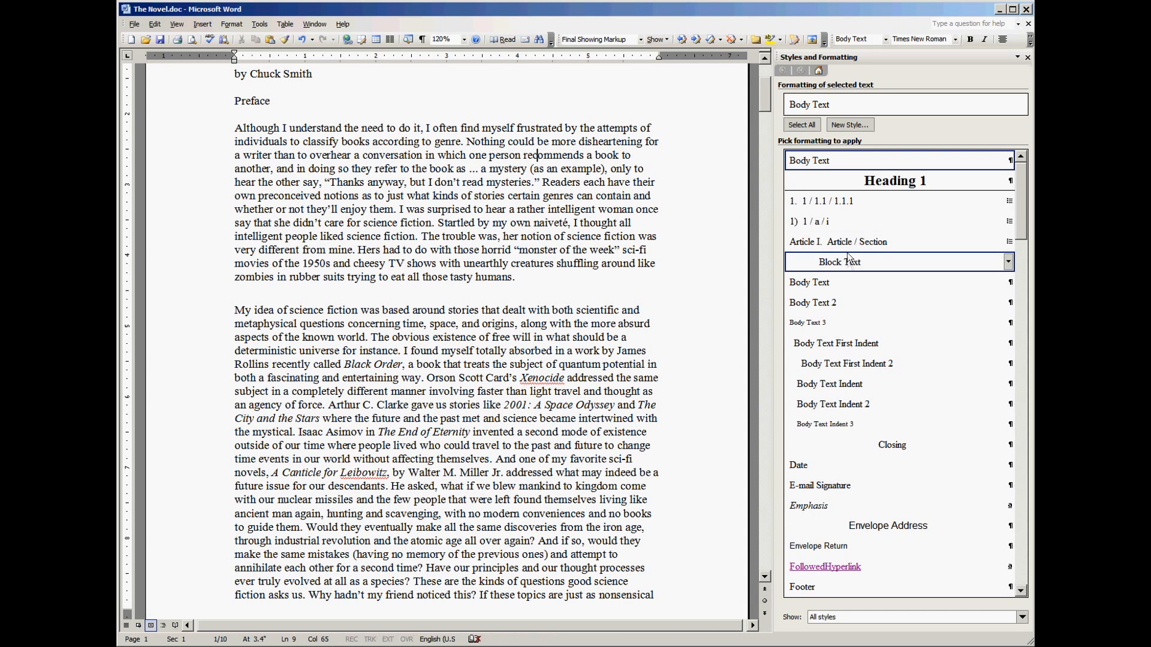
- Apply the Body Text First Indent style to the preface's second paragraph, beginning "My idea of science fiction"
drag(541, 275, 288, 157)
click(360, 185)
click(409, 236)
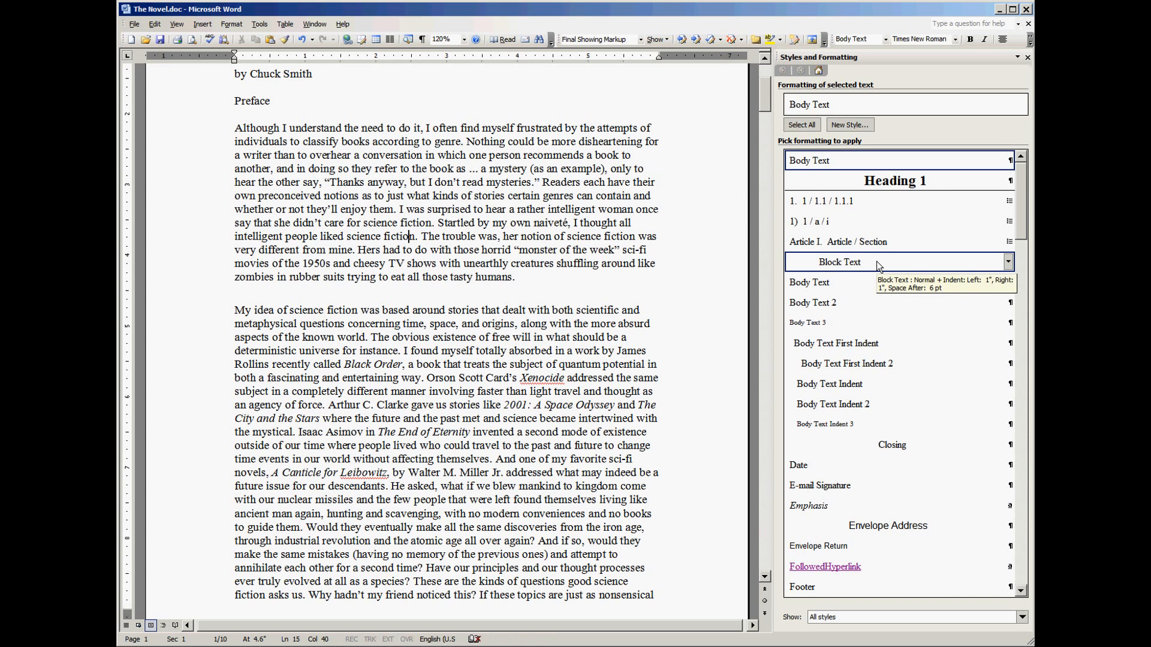
scroll(384, 211, down, 3)
click(384, 210)
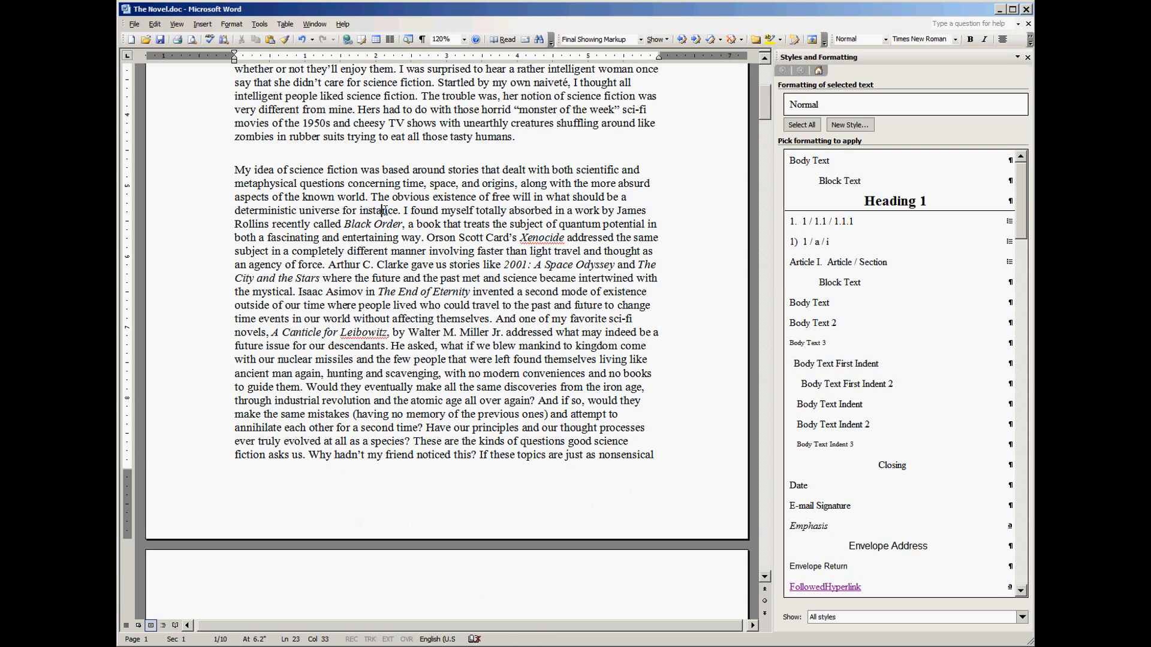
click(869, 362)
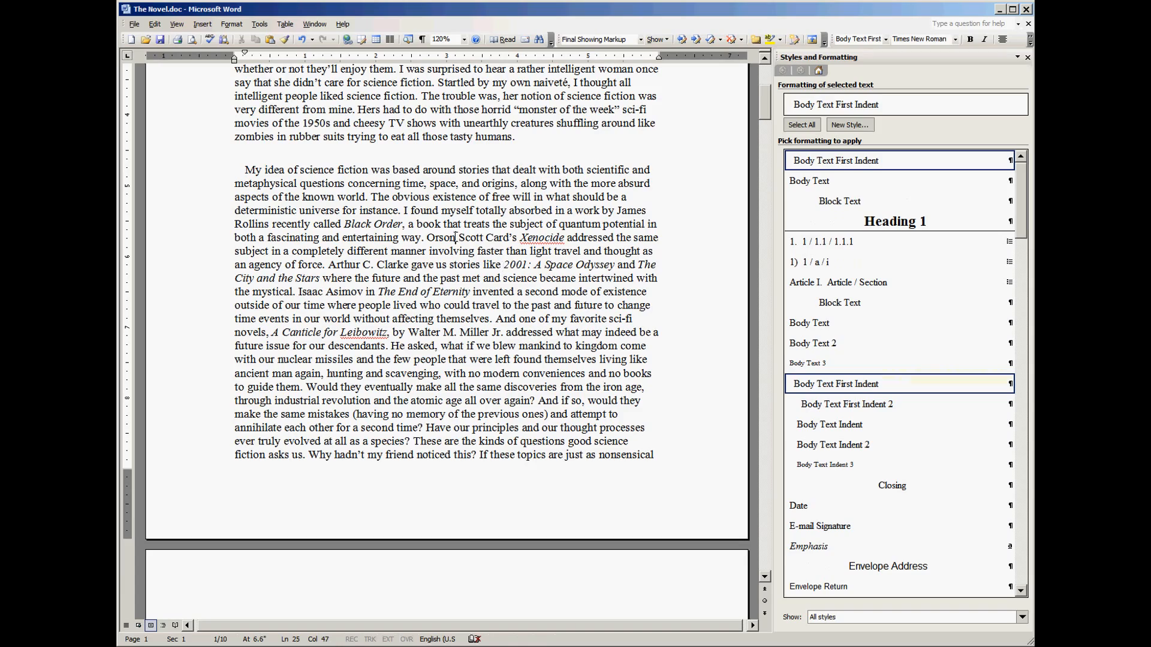
- Check the styles applied to the two preface paragraphs, and limit the style list to formatting in use
scroll(456, 237, up, 3)
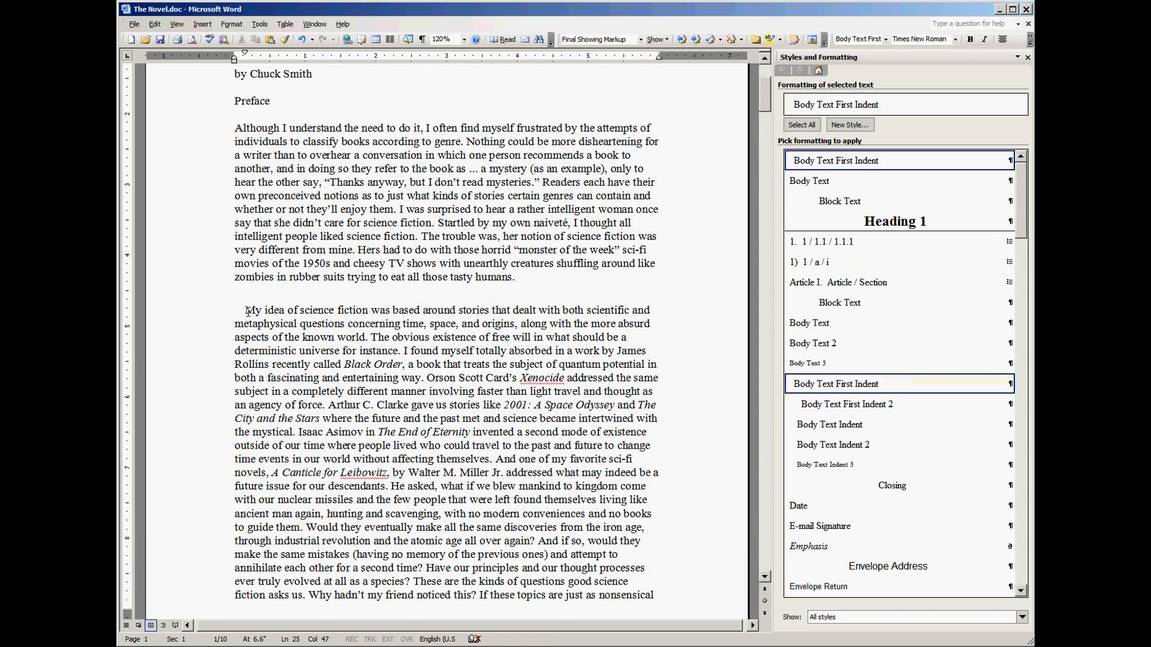
click(343, 291)
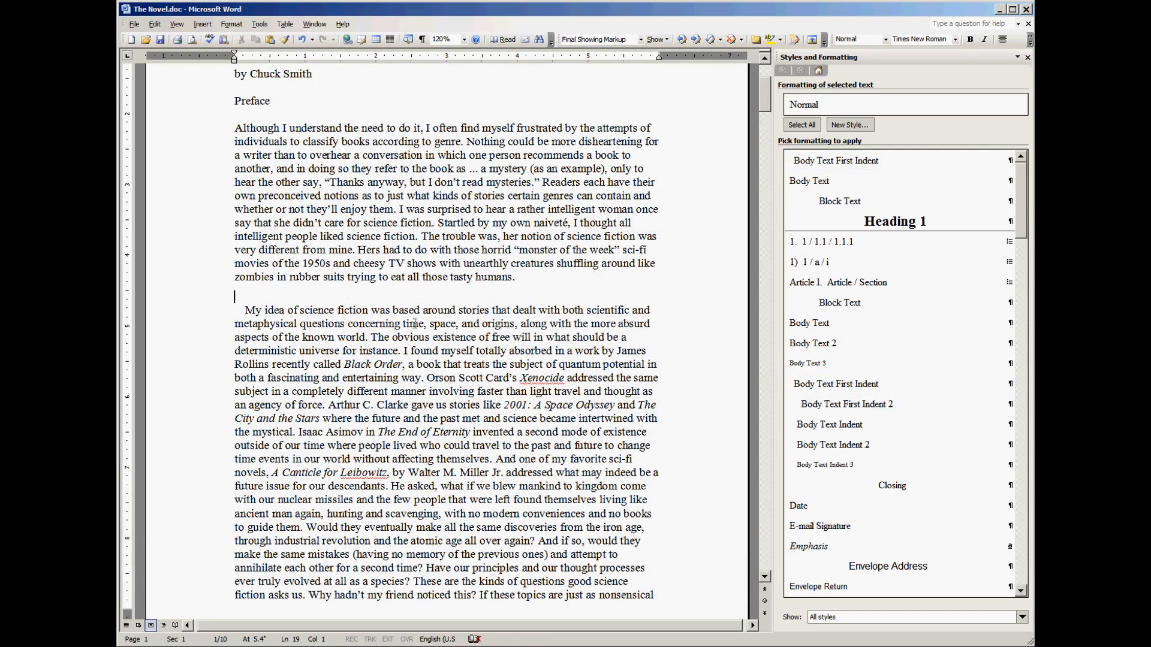
click(414, 209)
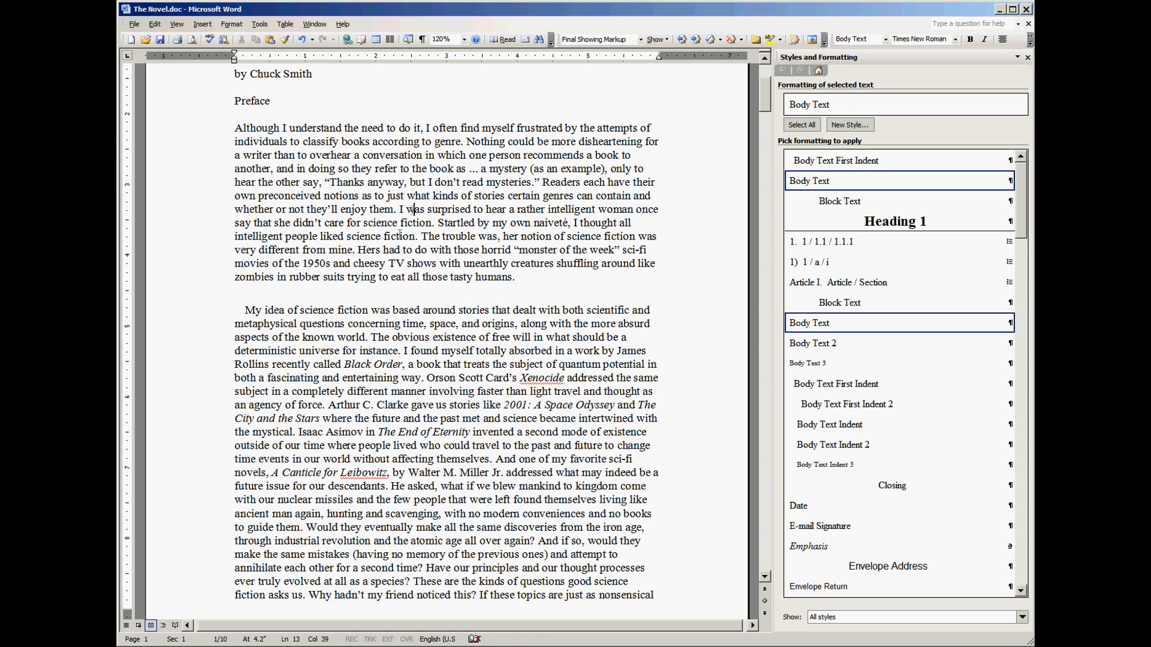
click(467, 182)
click(438, 351)
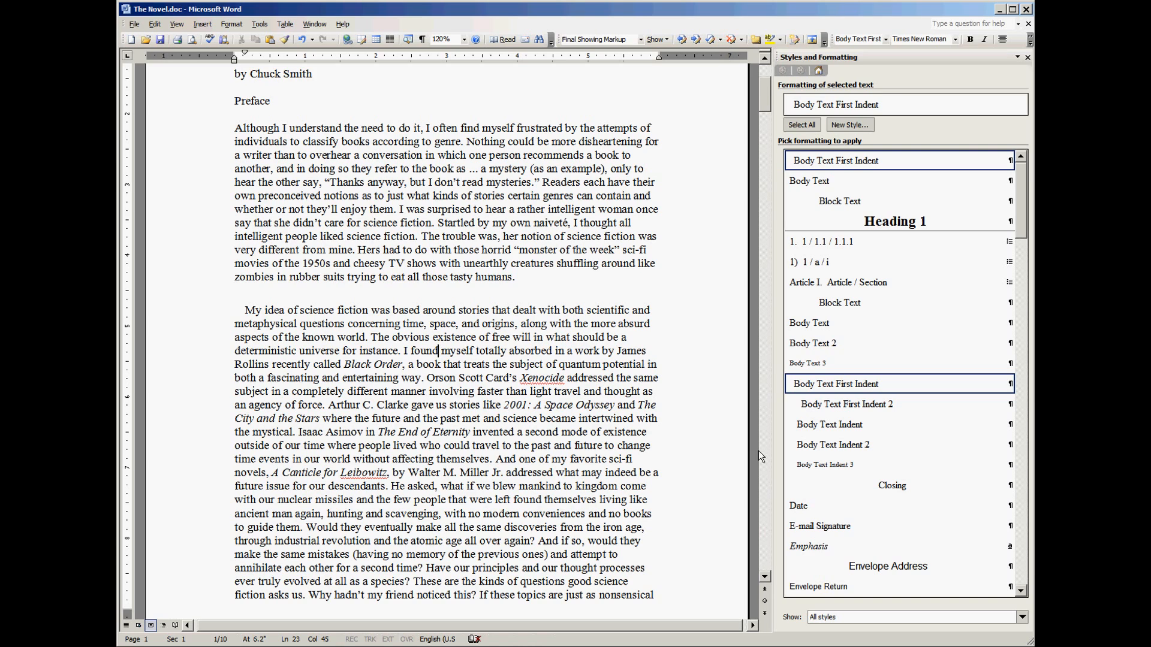
scroll(758, 451, down, 1)
click(954, 618)
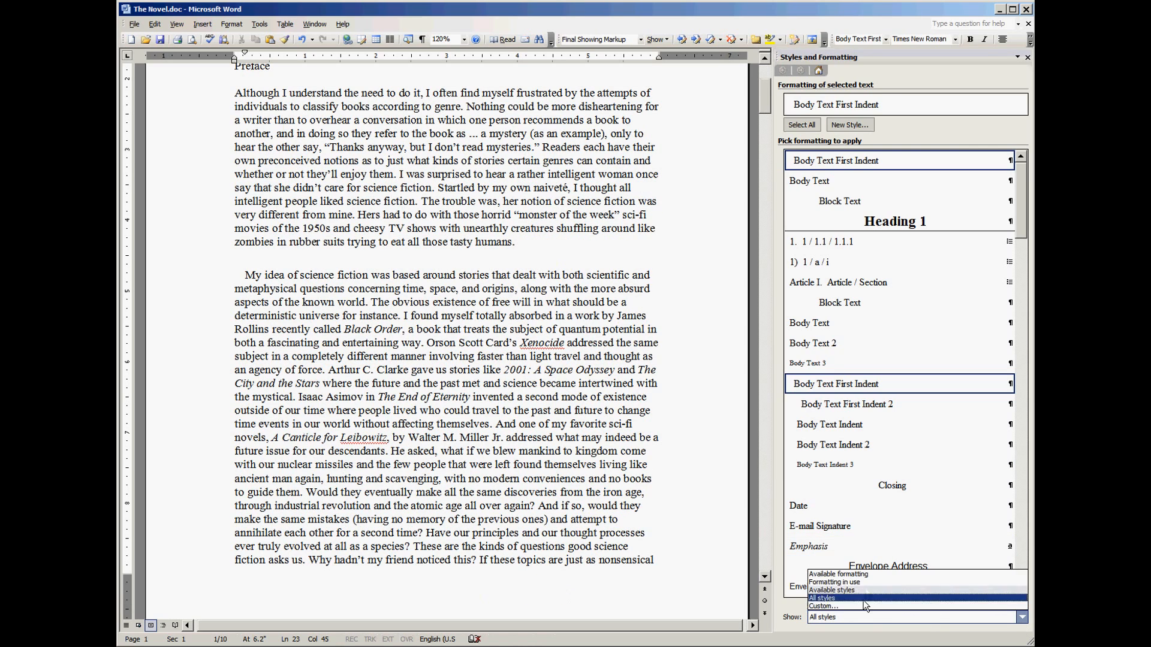
click(953, 582)
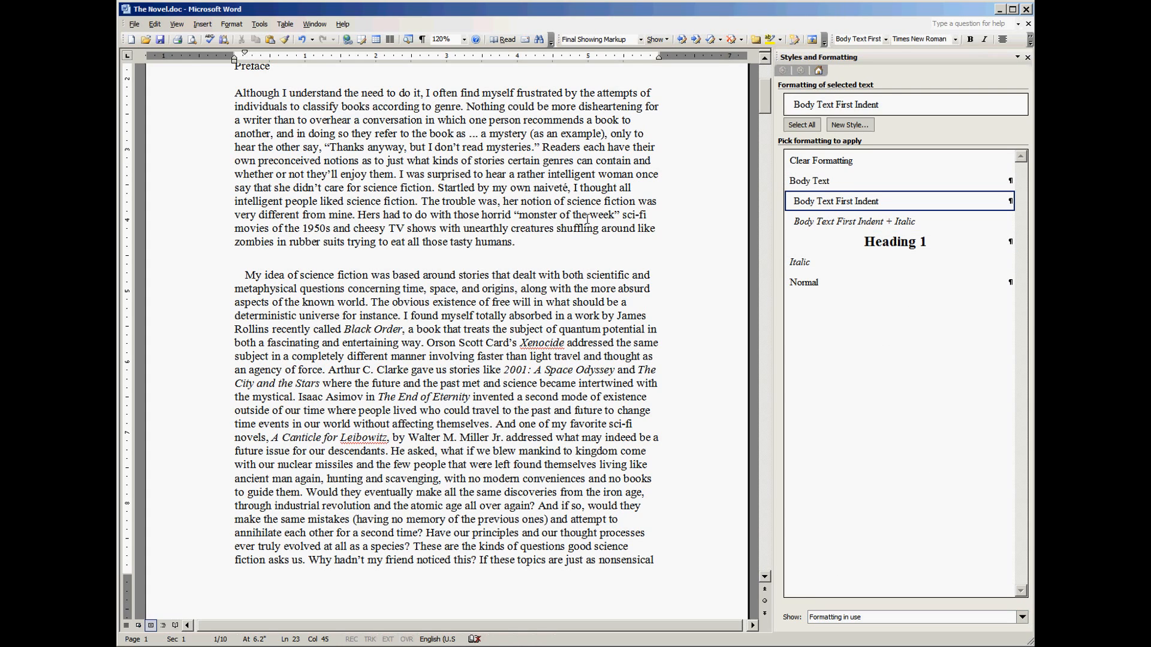
click(562, 240)
scroll(562, 240, up, 2)
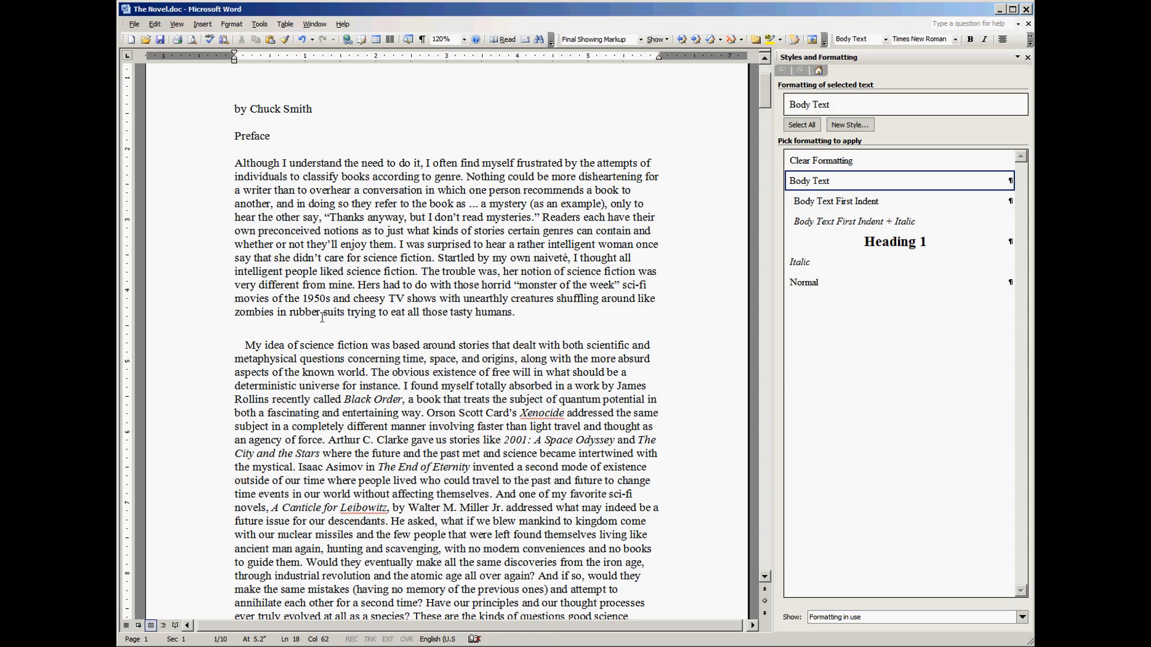
drag(249, 345, 283, 426)
scroll(359, 277, down, 13)
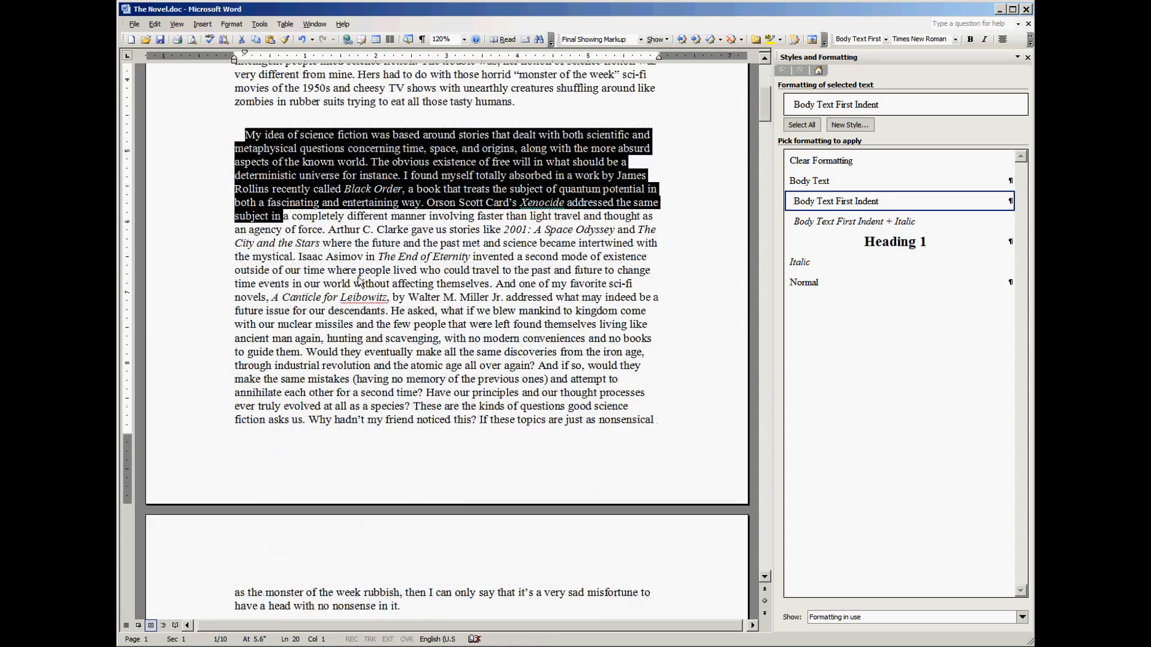
scroll(358, 277, up, 9)
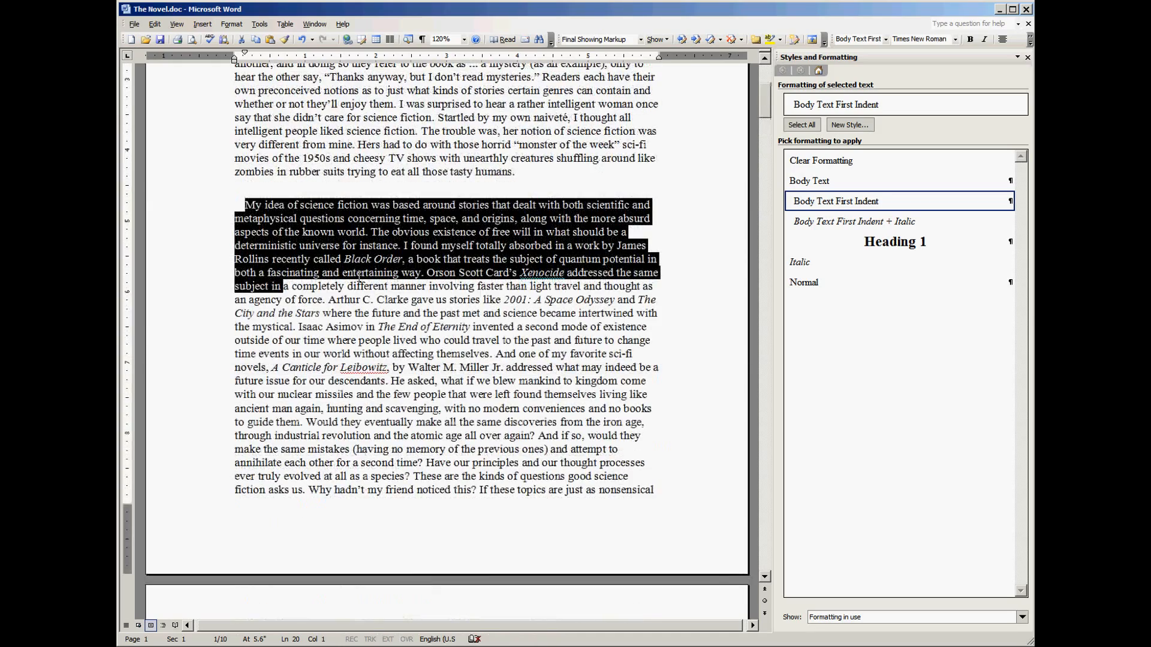
scroll(359, 277, down, 12)
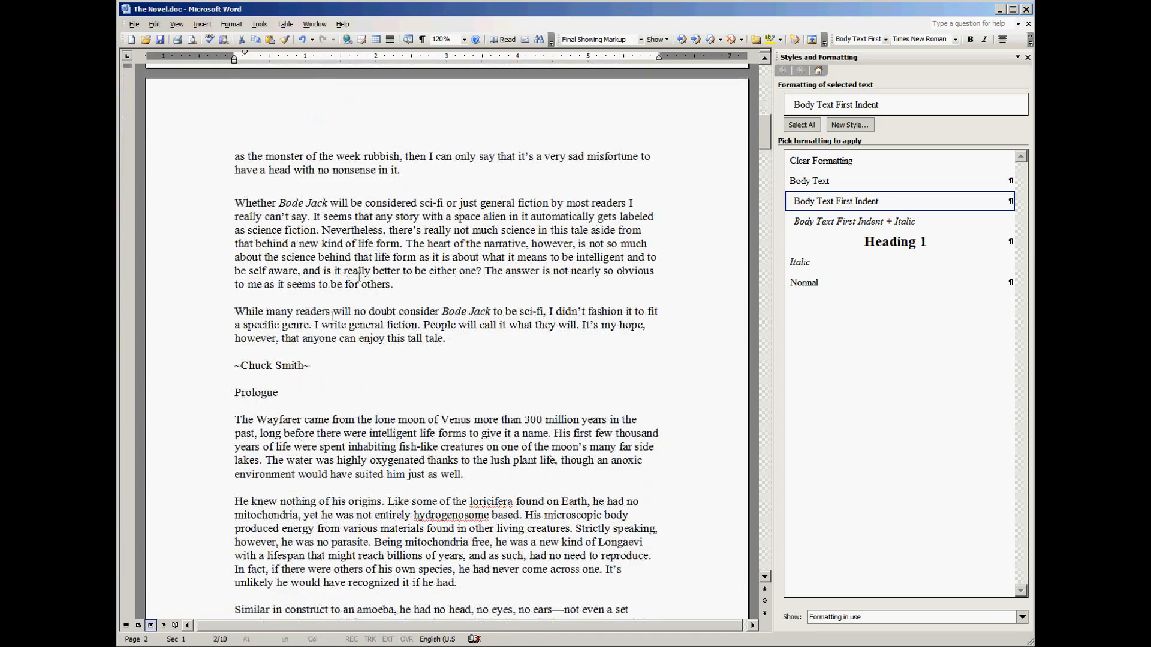
- Modify the Body Text style of the preface's first paragraph so that its text is justified
scroll(356, 374, up, 18)
click(512, 232)
click(512, 233)
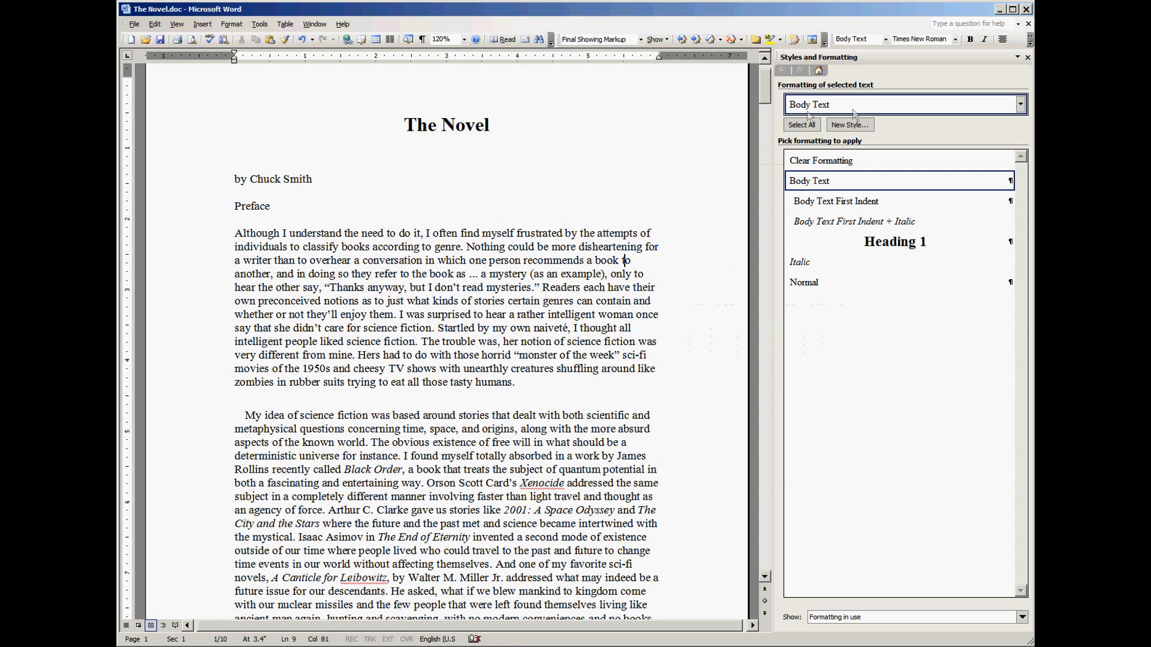
click(1022, 107)
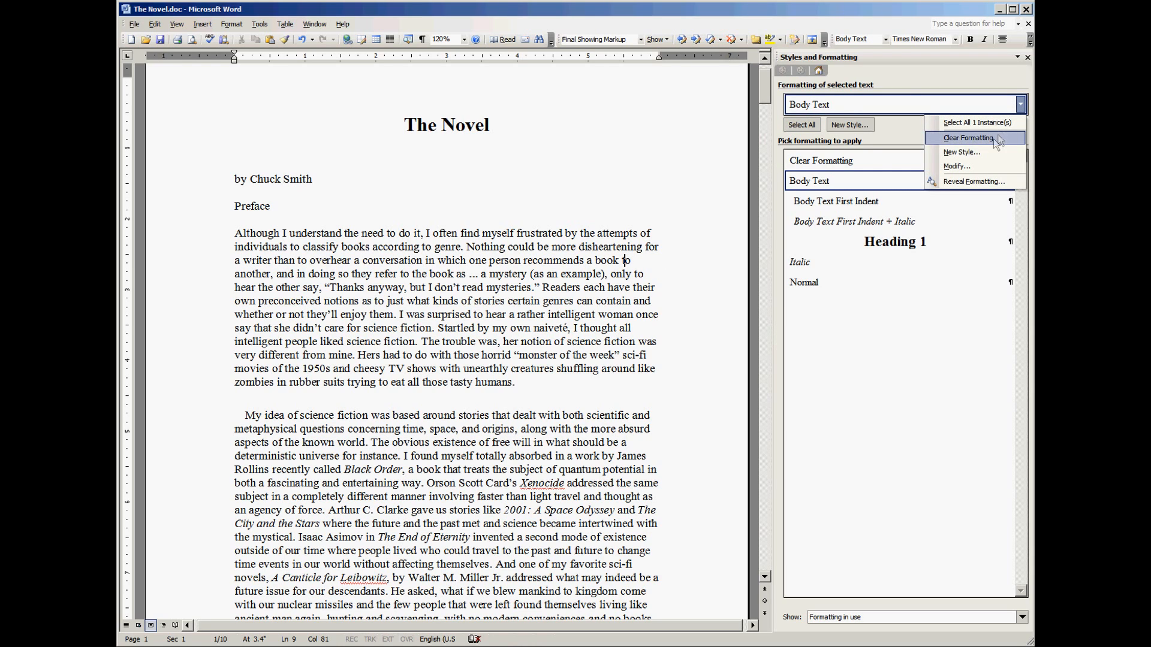
click(980, 168)
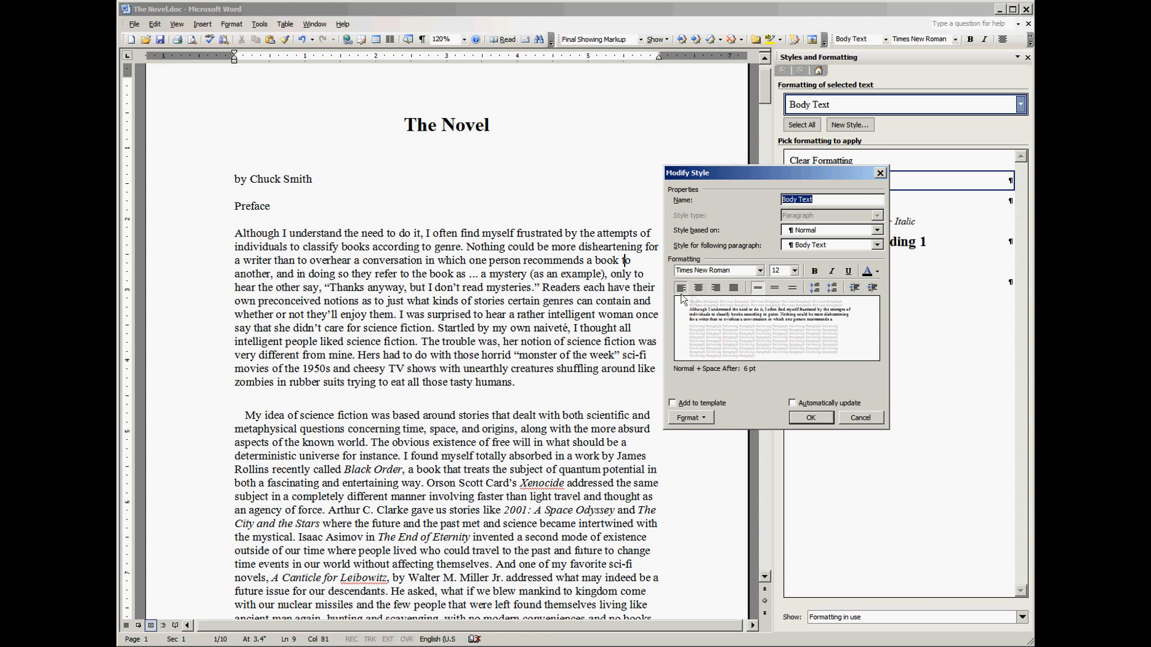
click(734, 288)
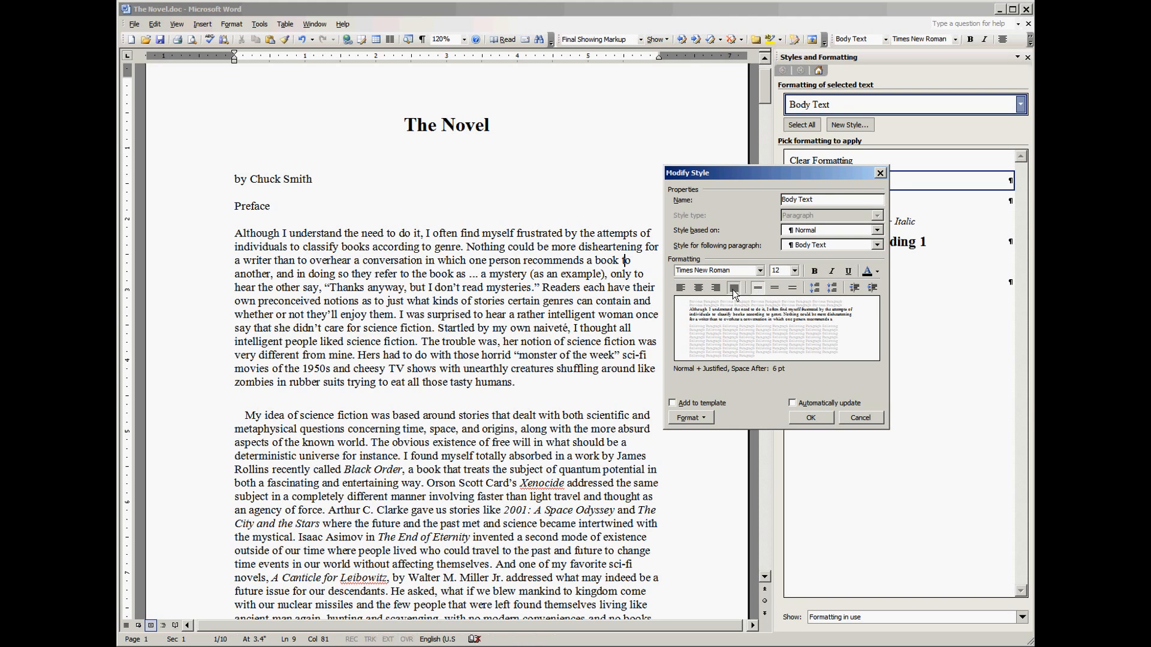
- Set the Body Text style's paragraph spacing after to 0 pt
click(710, 423)
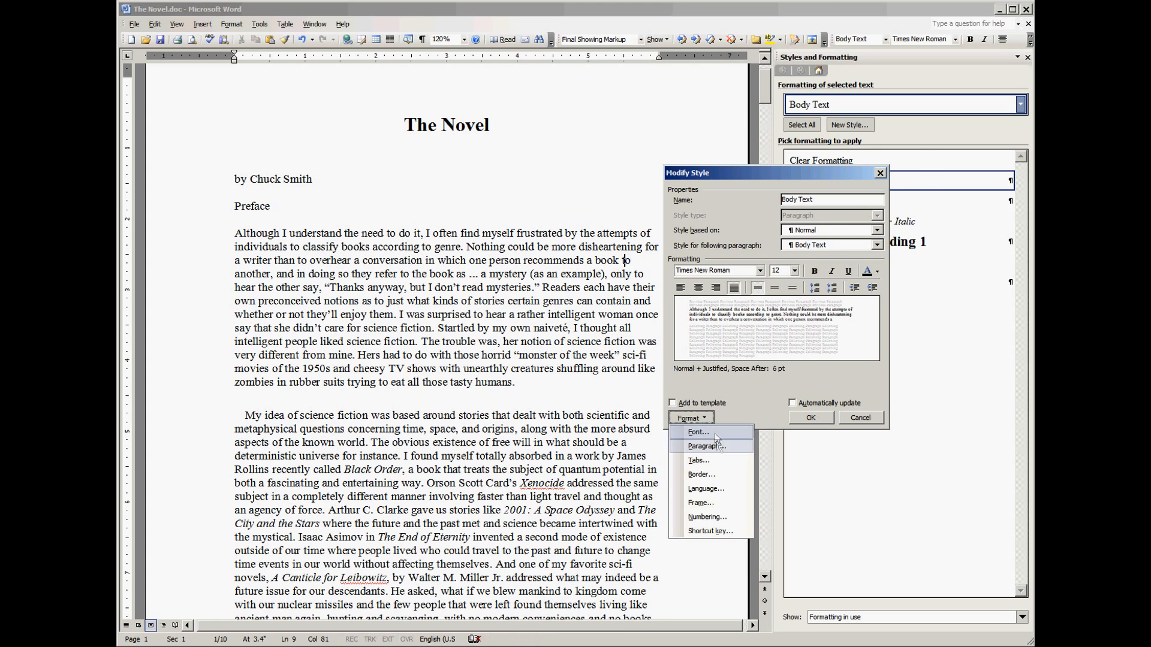
click(717, 444)
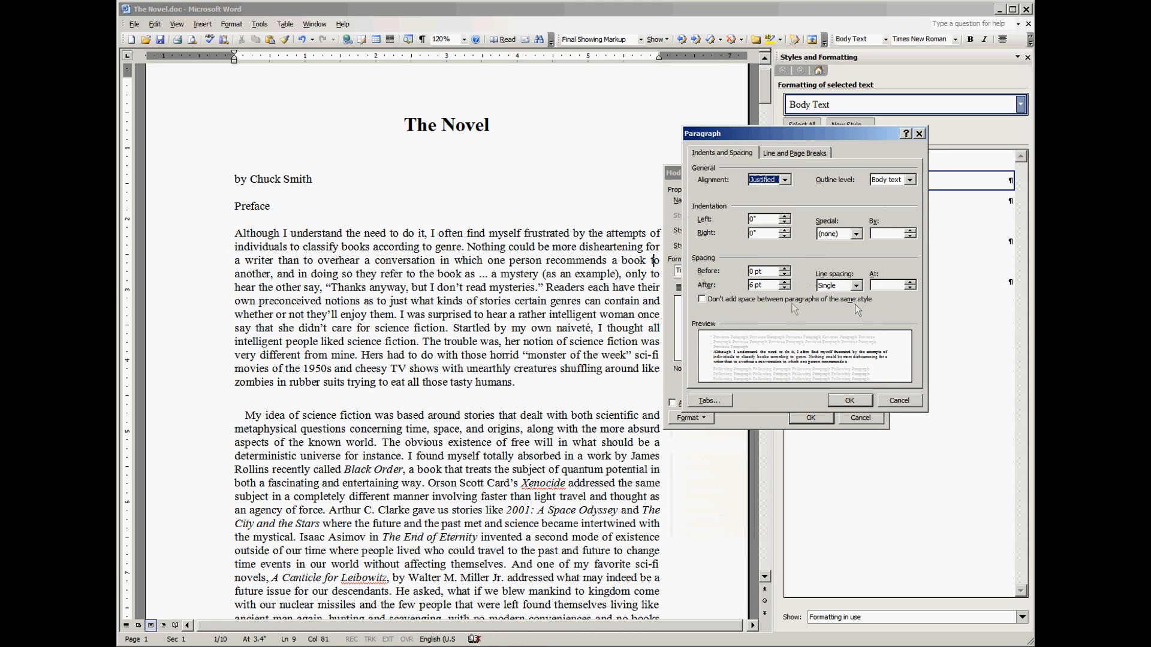
click(766, 285)
click(785, 288)
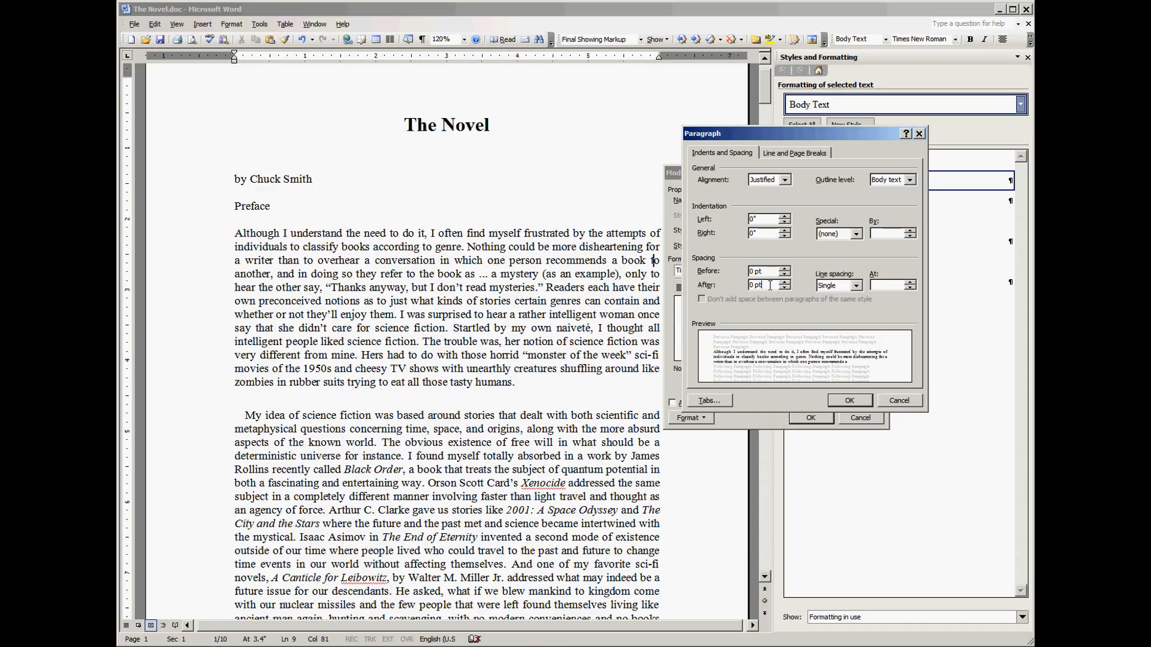
click(774, 271)
click(777, 286)
- Keep the Body Text style at no special indentation and single line spacing, and accept its paragraph settings
click(856, 234)
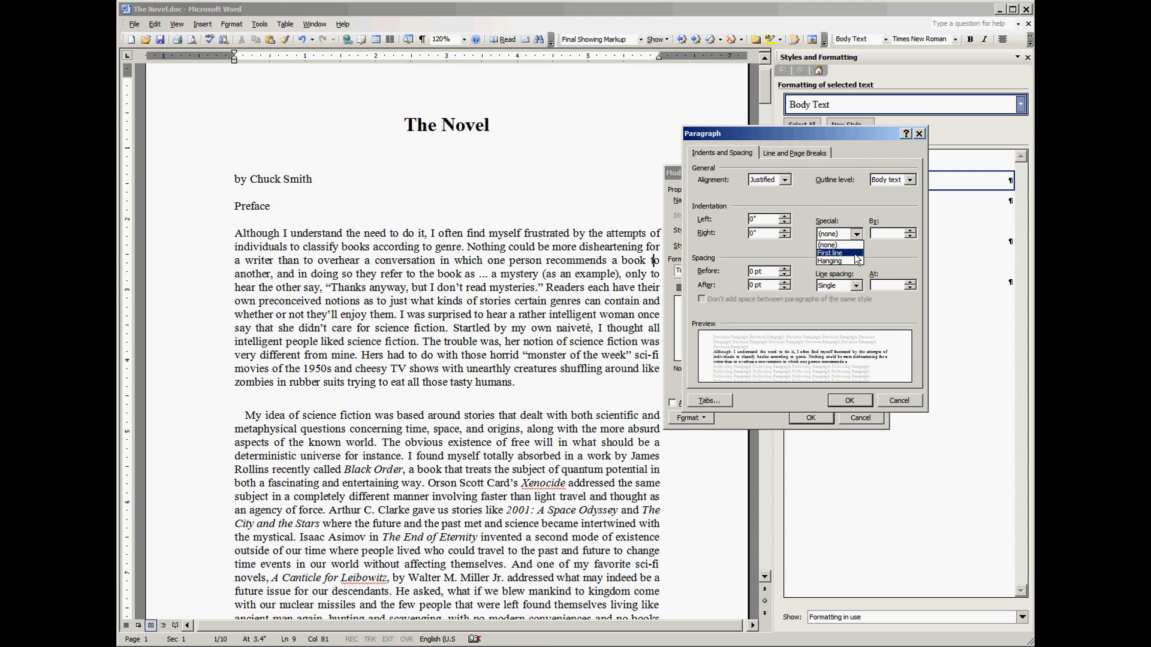
click(846, 202)
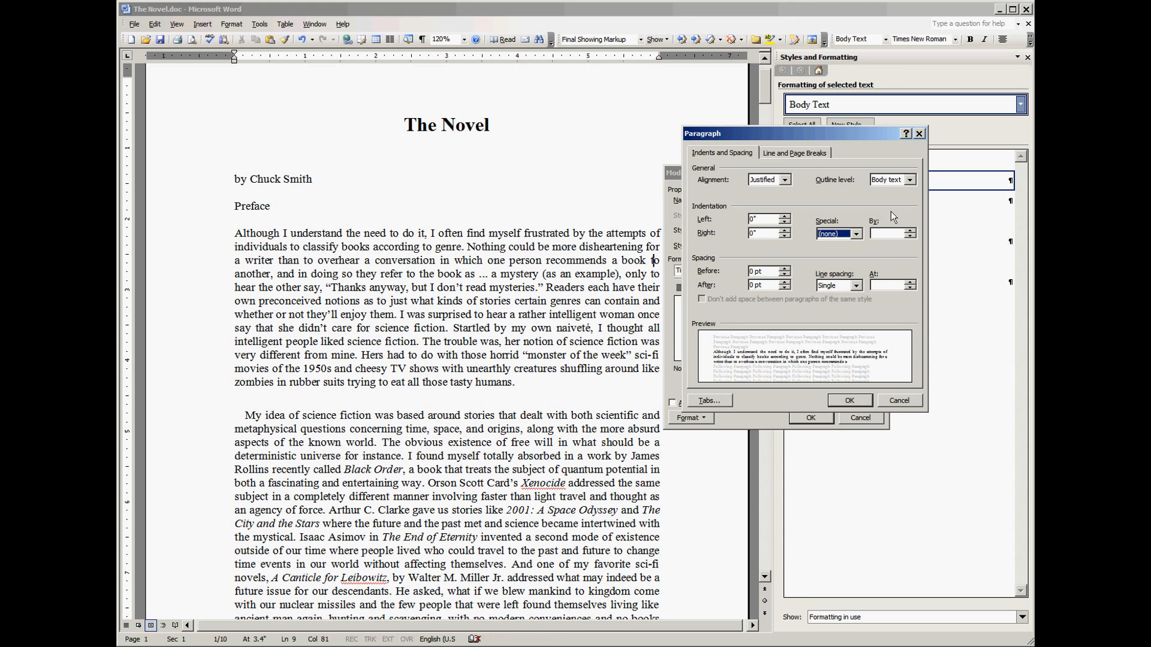
click(858, 288)
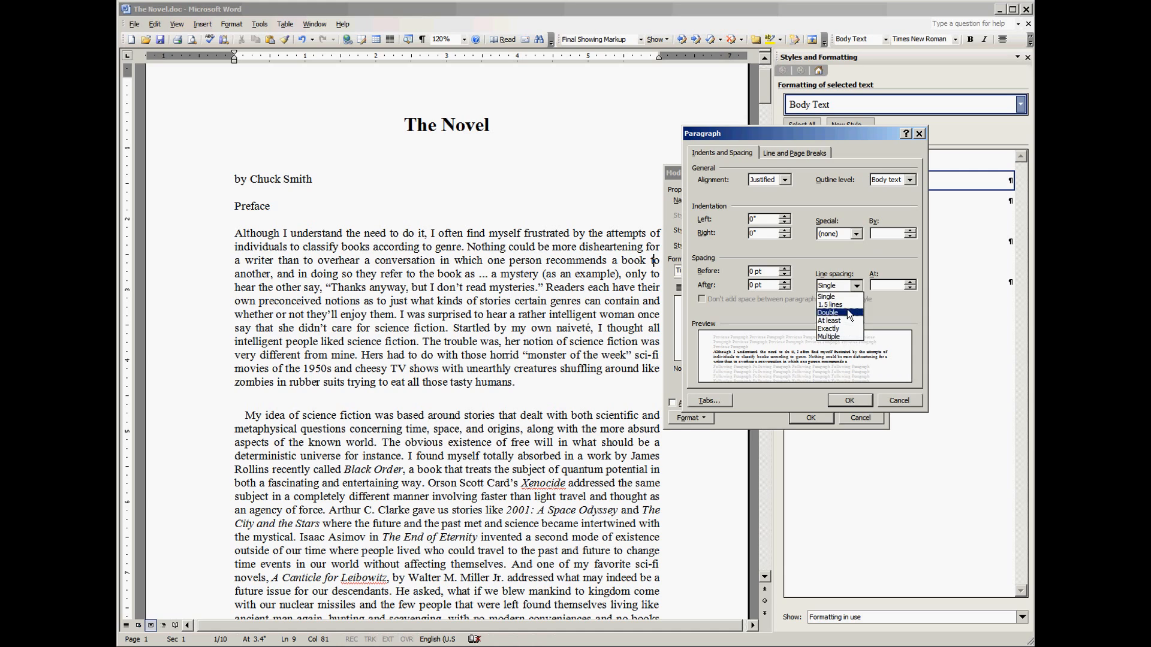
click(850, 297)
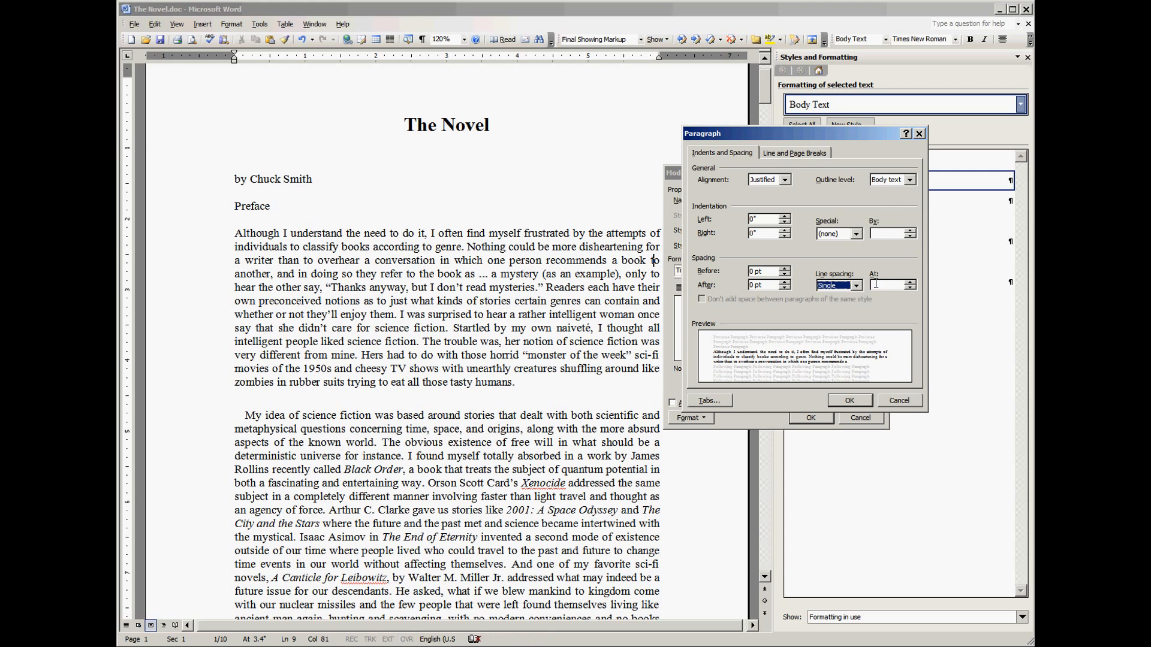
click(828, 157)
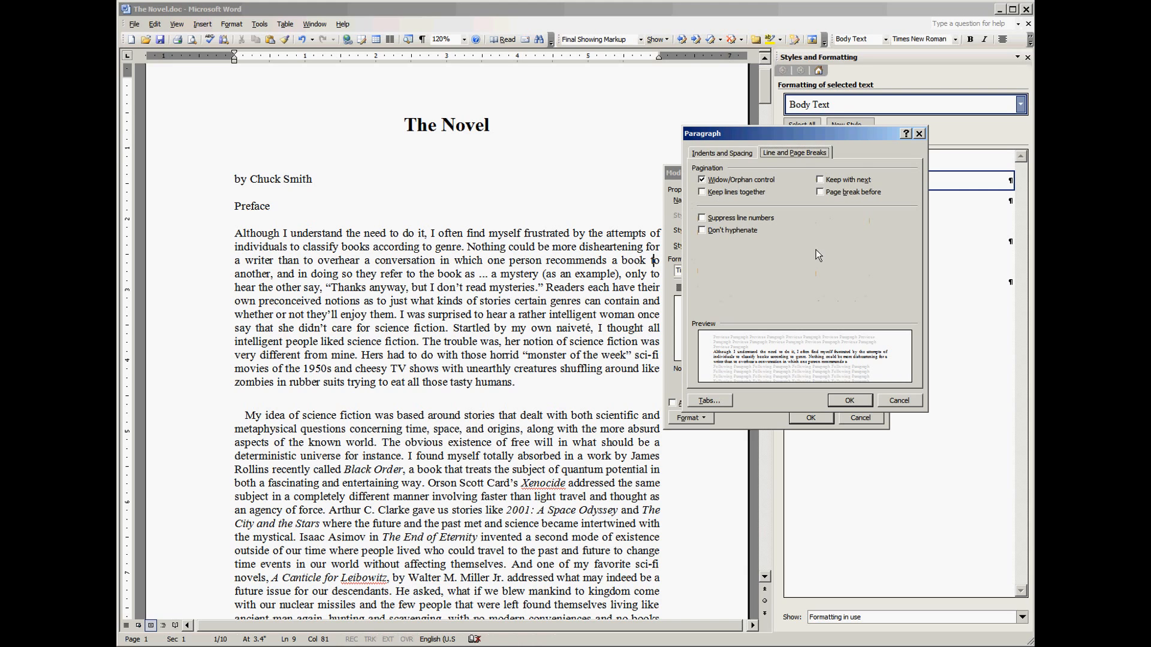
click(725, 154)
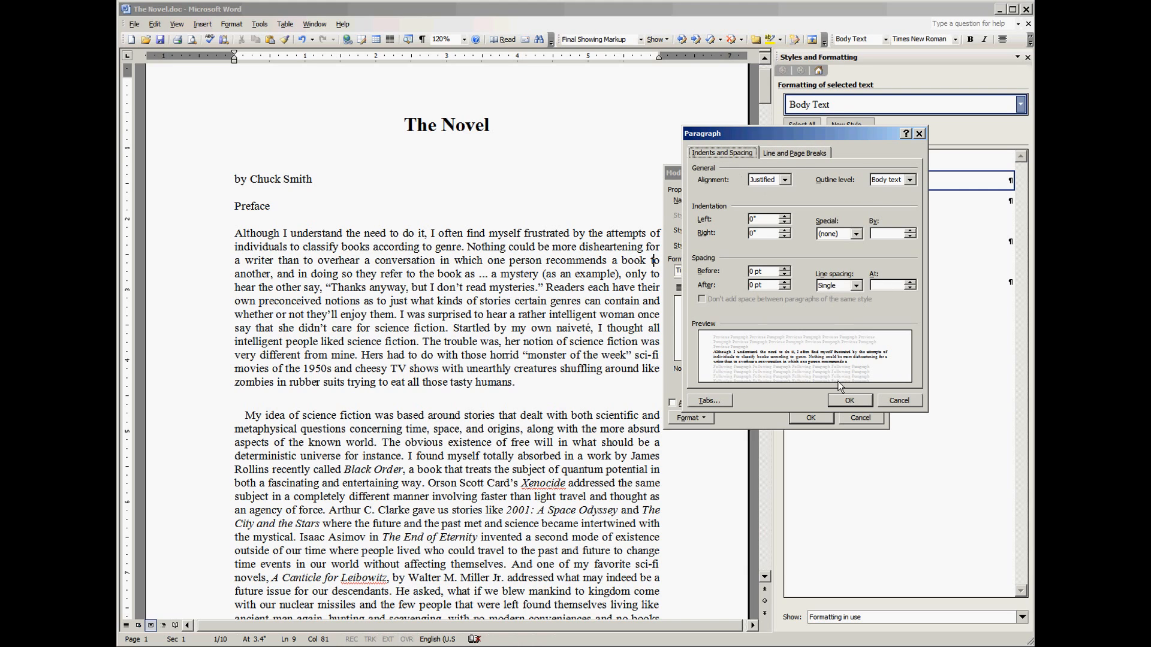
click(839, 401)
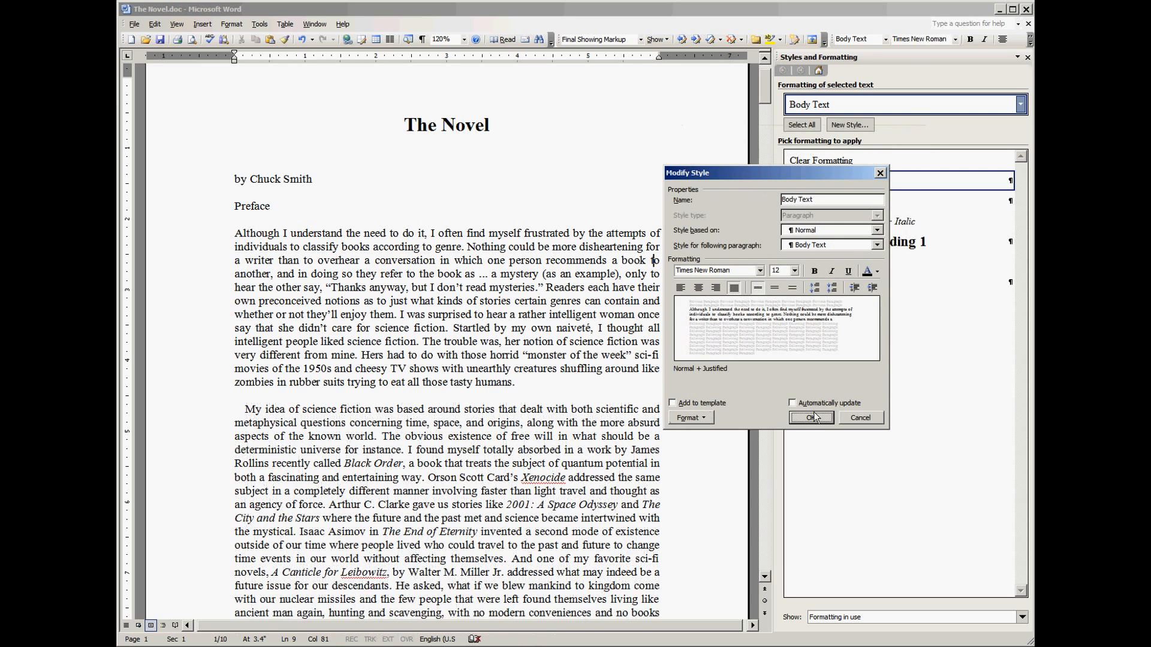
- Review the Body Text style's font, character spacing and text effect settings, and apply the modified style
click(695, 418)
click(698, 432)
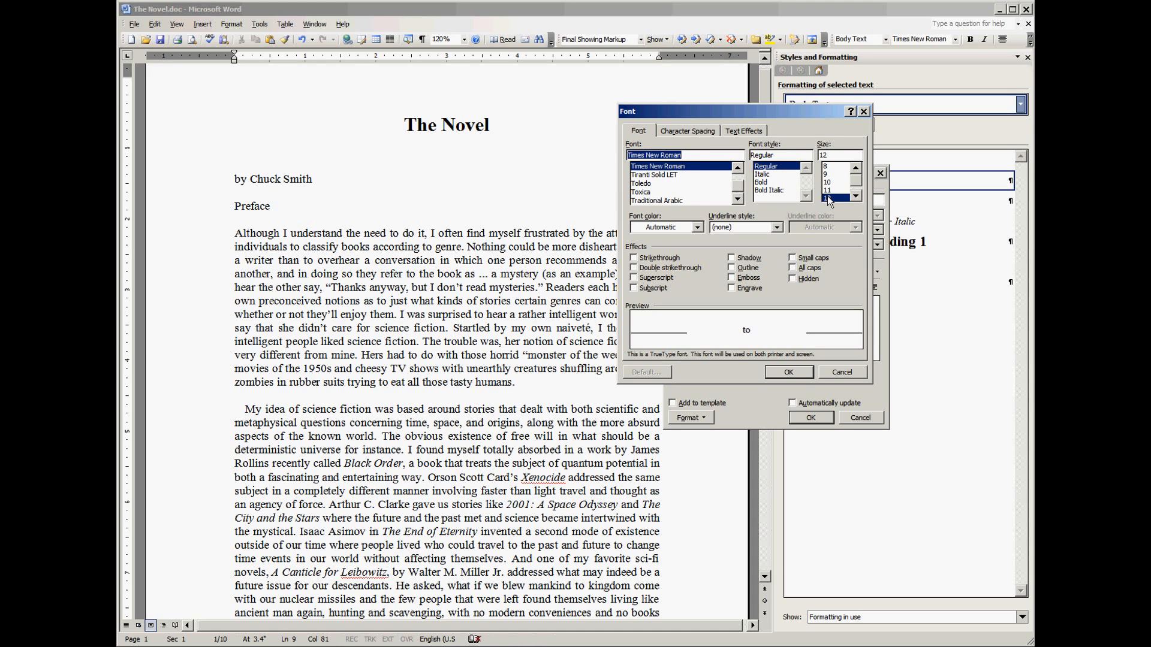
click(696, 133)
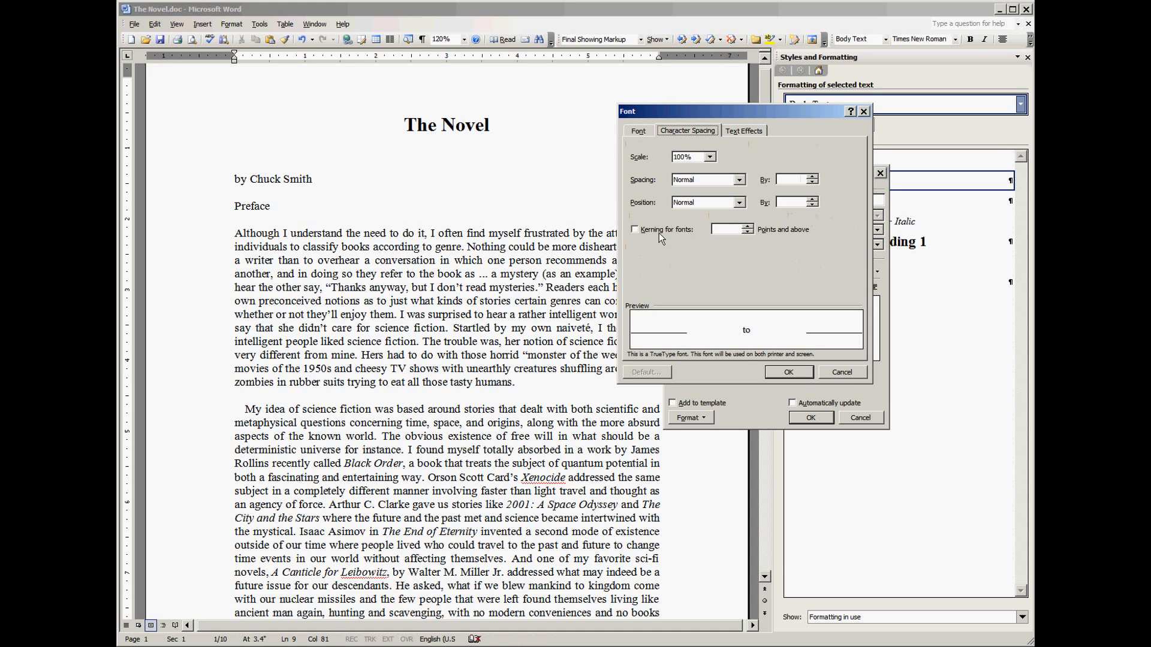
click(749, 133)
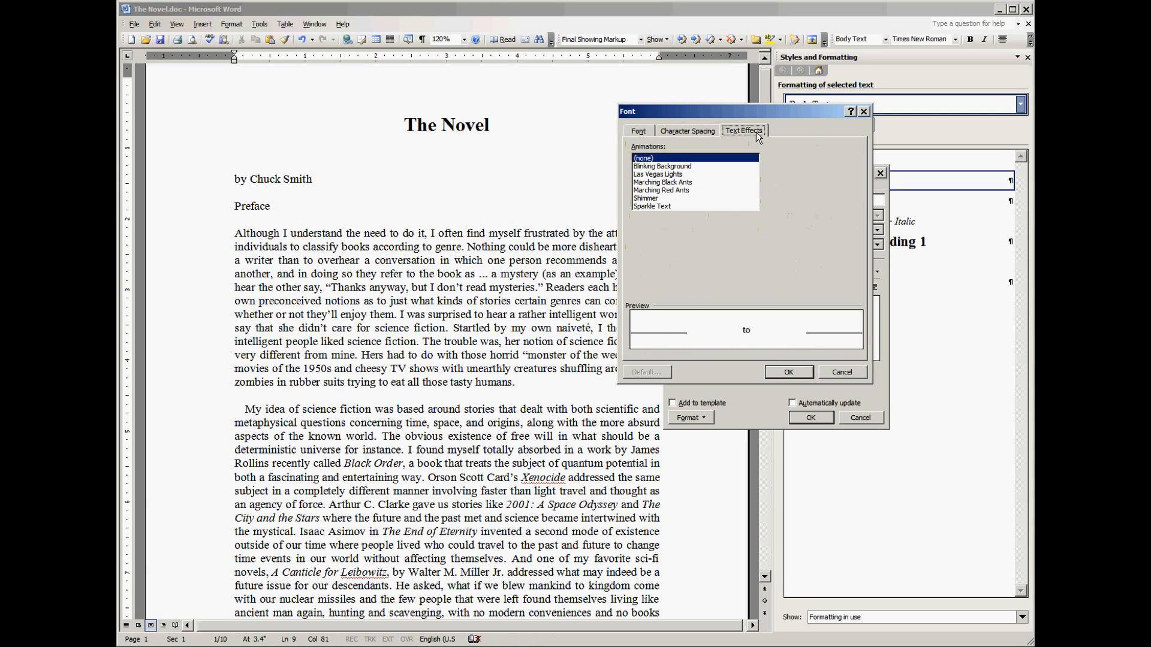
click(654, 130)
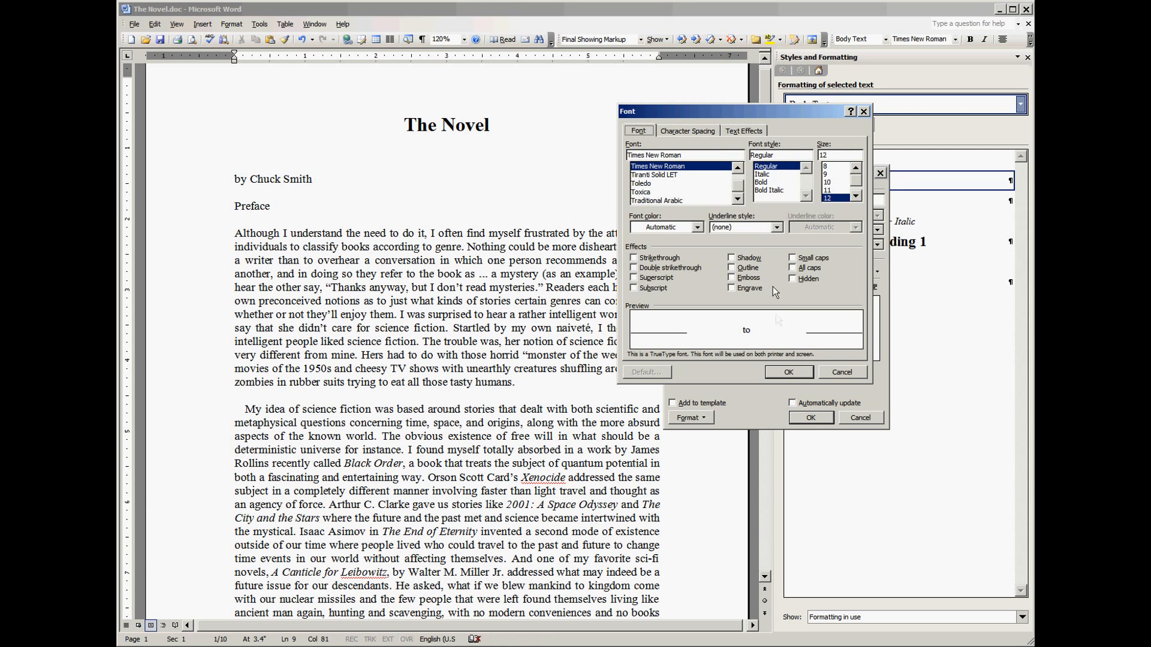
click(785, 371)
click(814, 419)
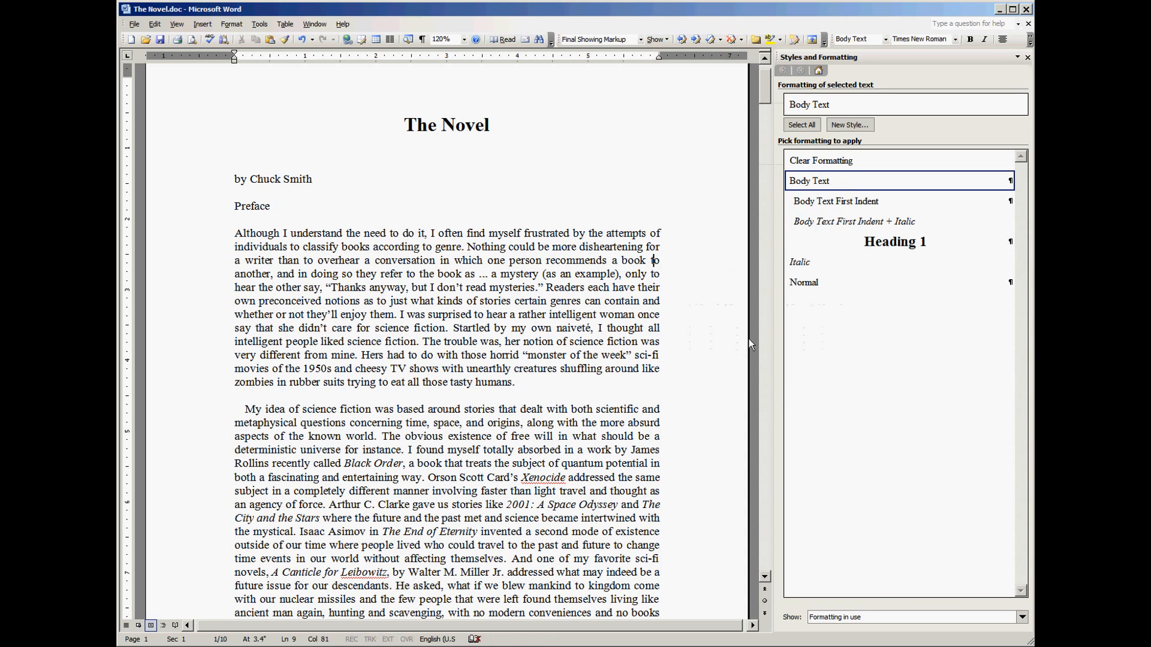
- Delete the blank line between the first and second paragraphs of the preface
click(323, 234)
click(494, 328)
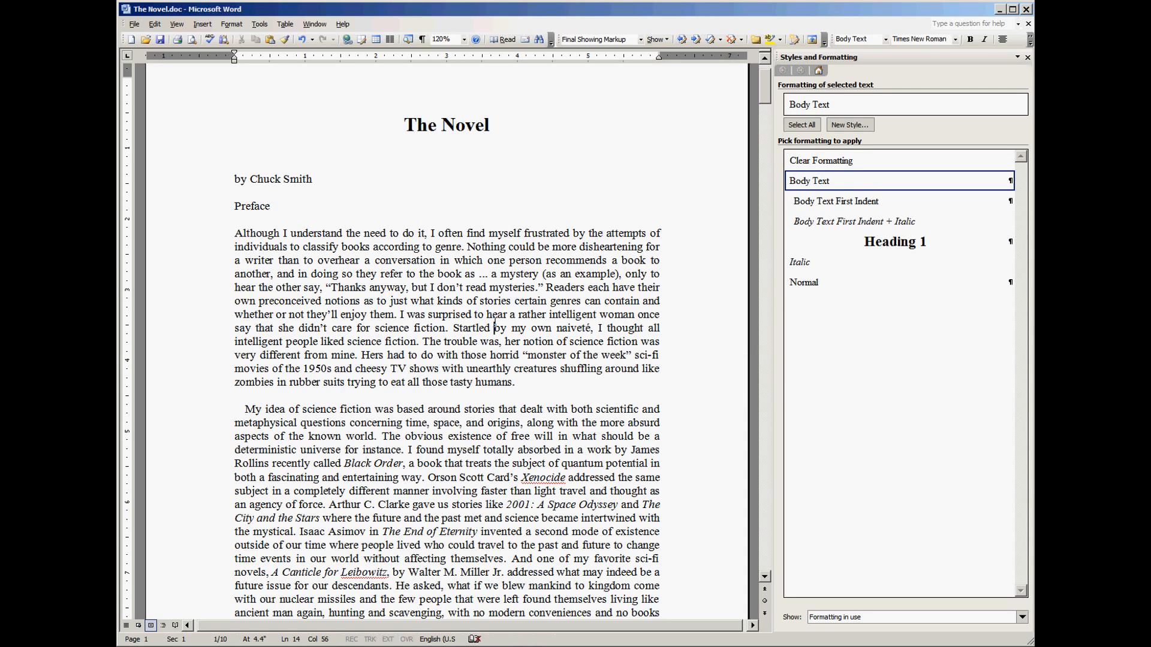
click(515, 393)
key(BackSpace)
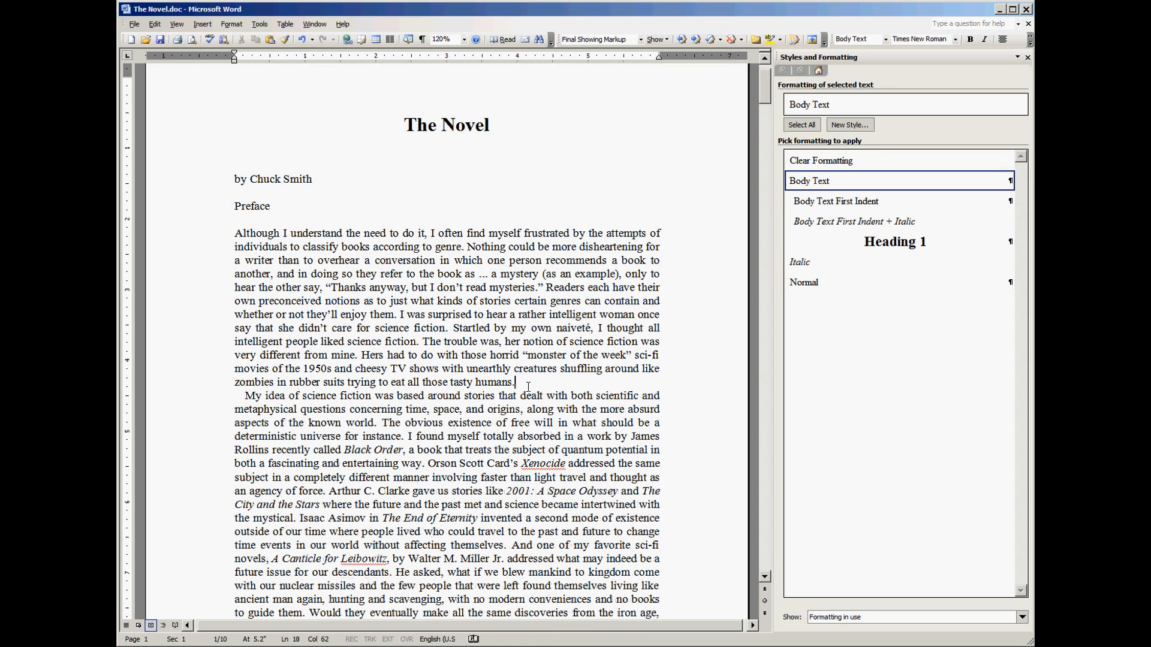
click(287, 235)
click(539, 380)
- Delete the blank line above the preface paragraph beginning "While many readers will no doubt consider"
scroll(580, 334, down, 5)
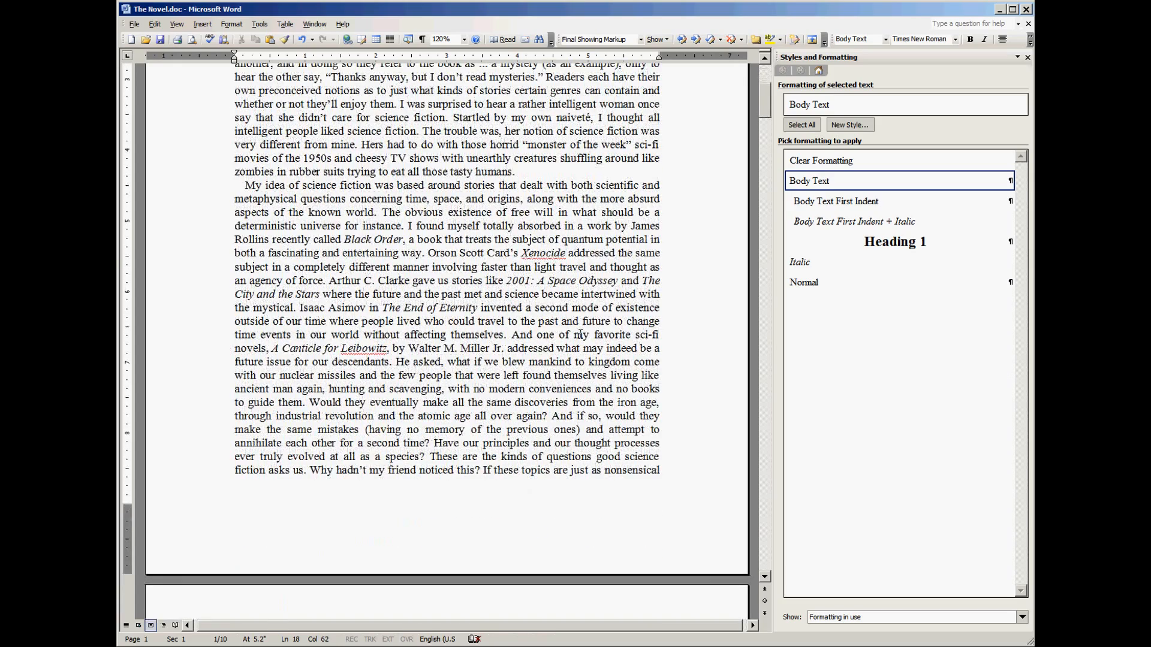
scroll(482, 502, down, 7)
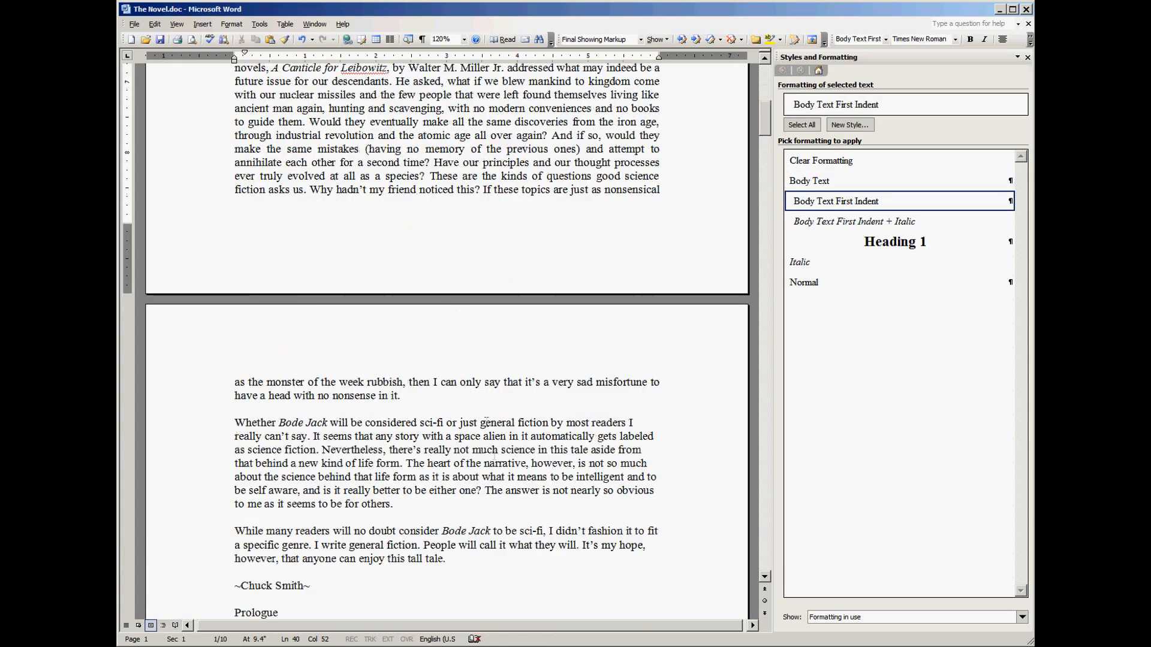
click(421, 412)
click(299, 517)
scroll(325, 504, down, 3)
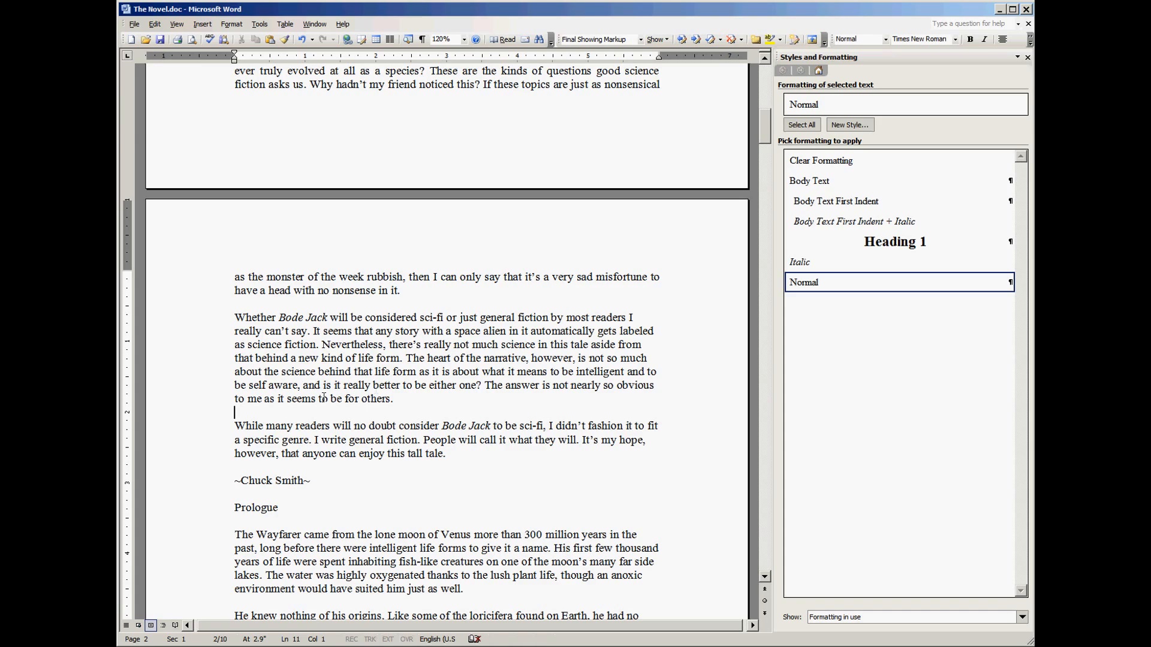
key(BackSpace)
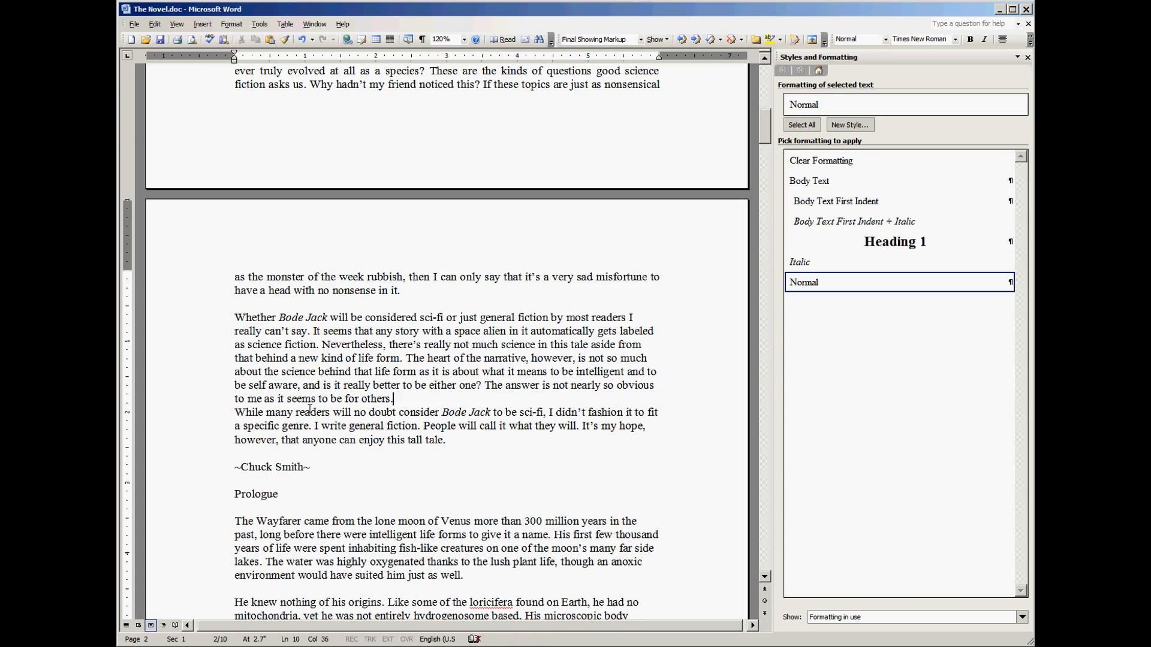
- Modify the Body Text First Indent style of the preface's second paragraph to use a first-line indent of 0.3"
scroll(324, 312, up, 15)
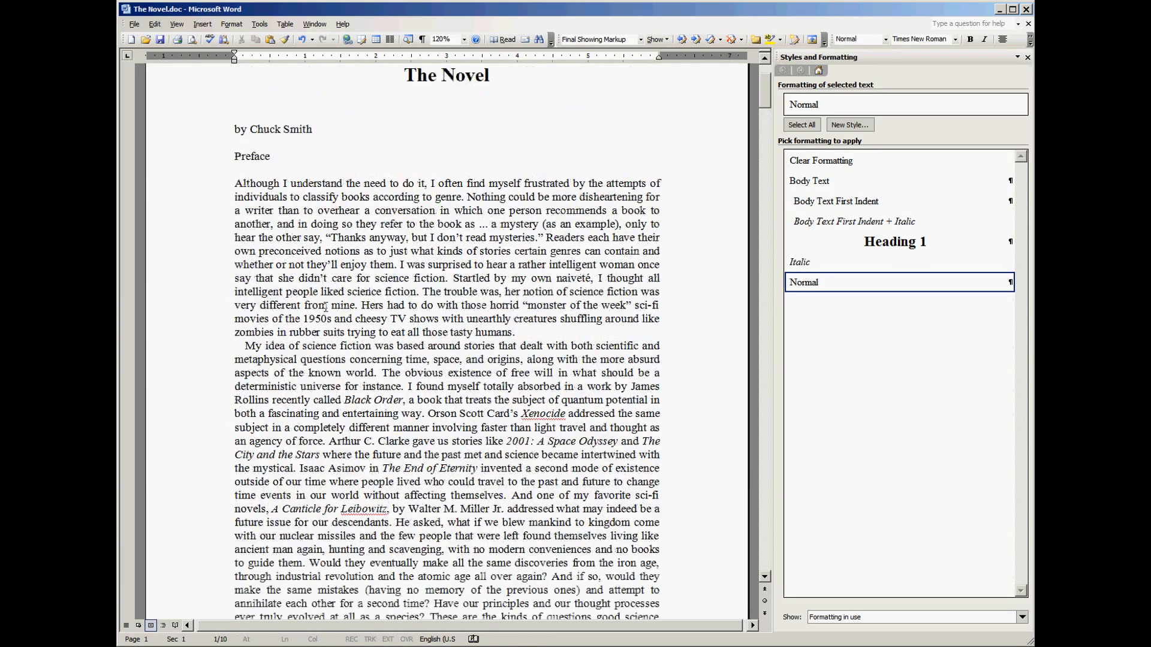
click(310, 222)
scroll(360, 264, down, 3)
click(395, 269)
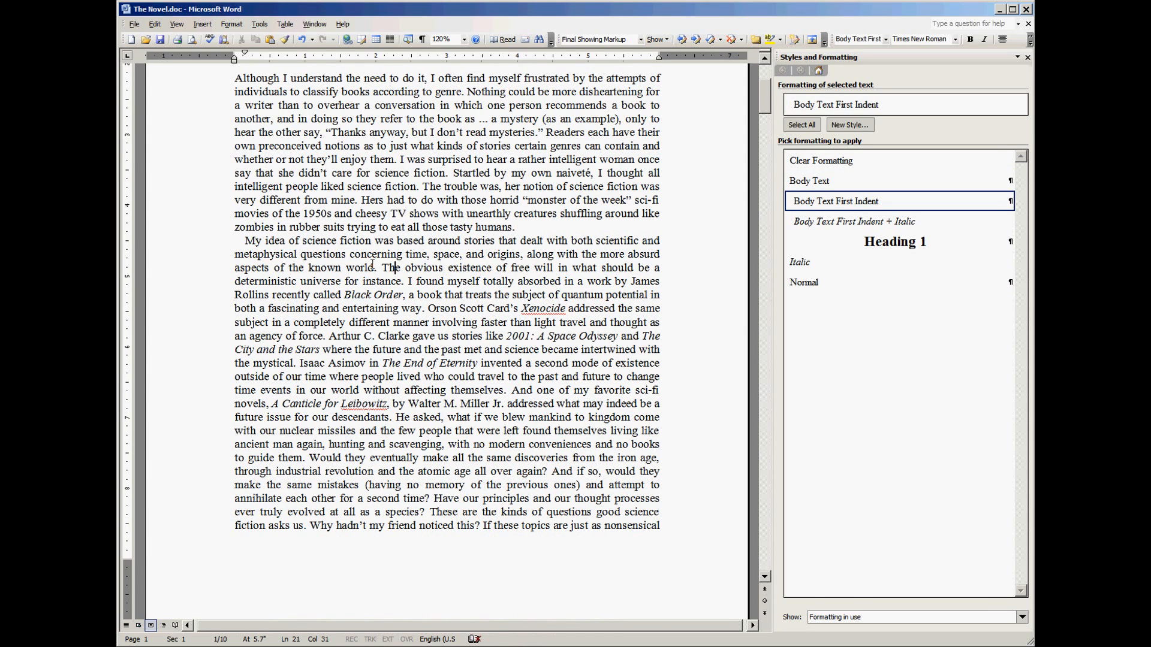
click(334, 269)
click(1021, 105)
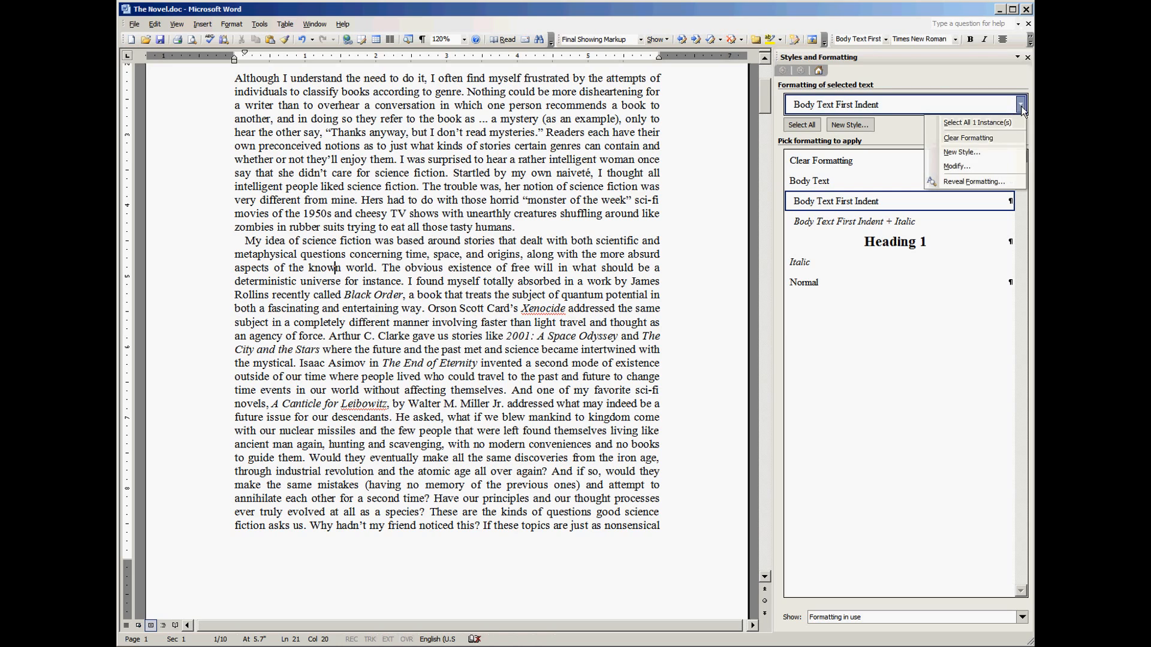
click(992, 165)
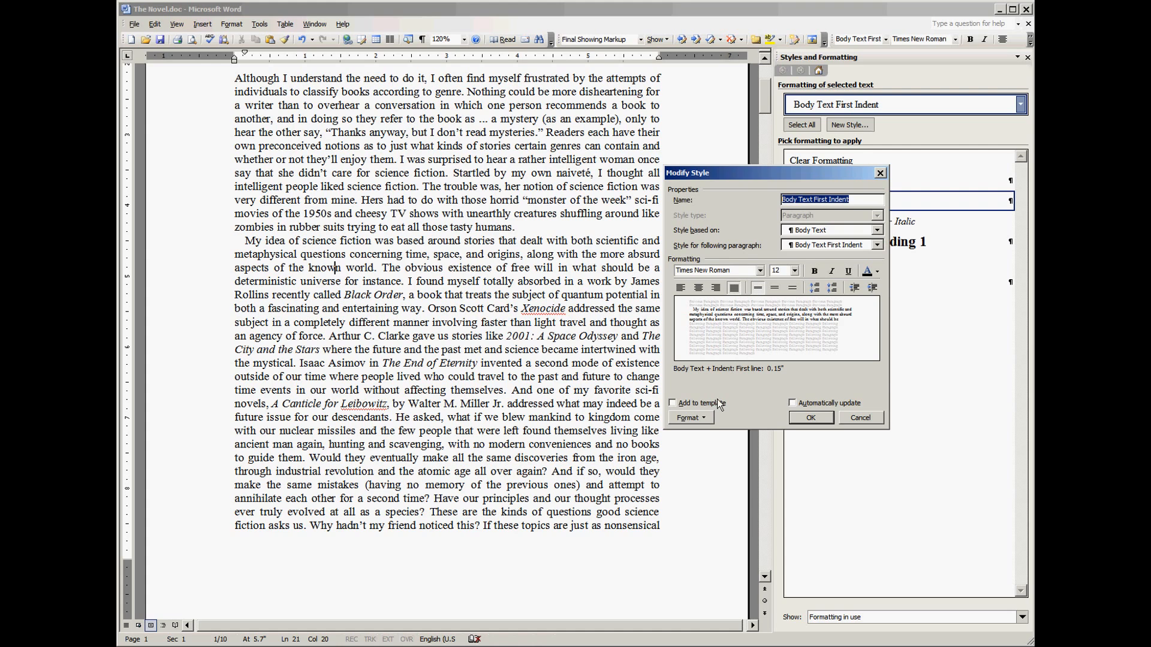
click(692, 418)
click(714, 446)
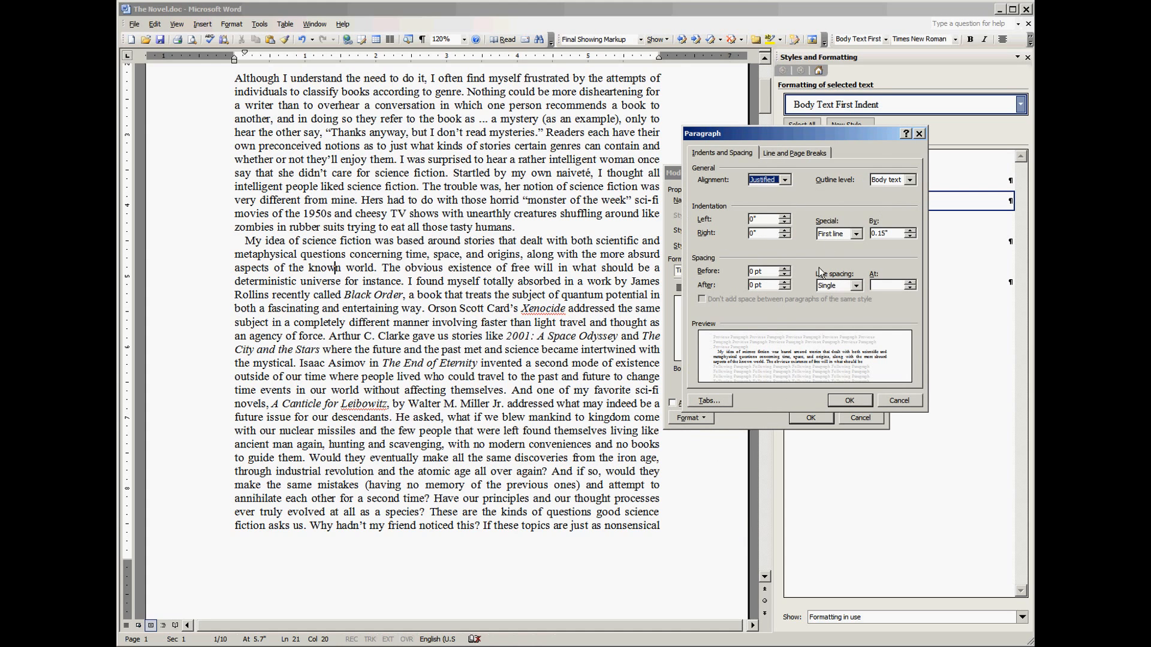
click(910, 231)
click(910, 231)
click(793, 152)
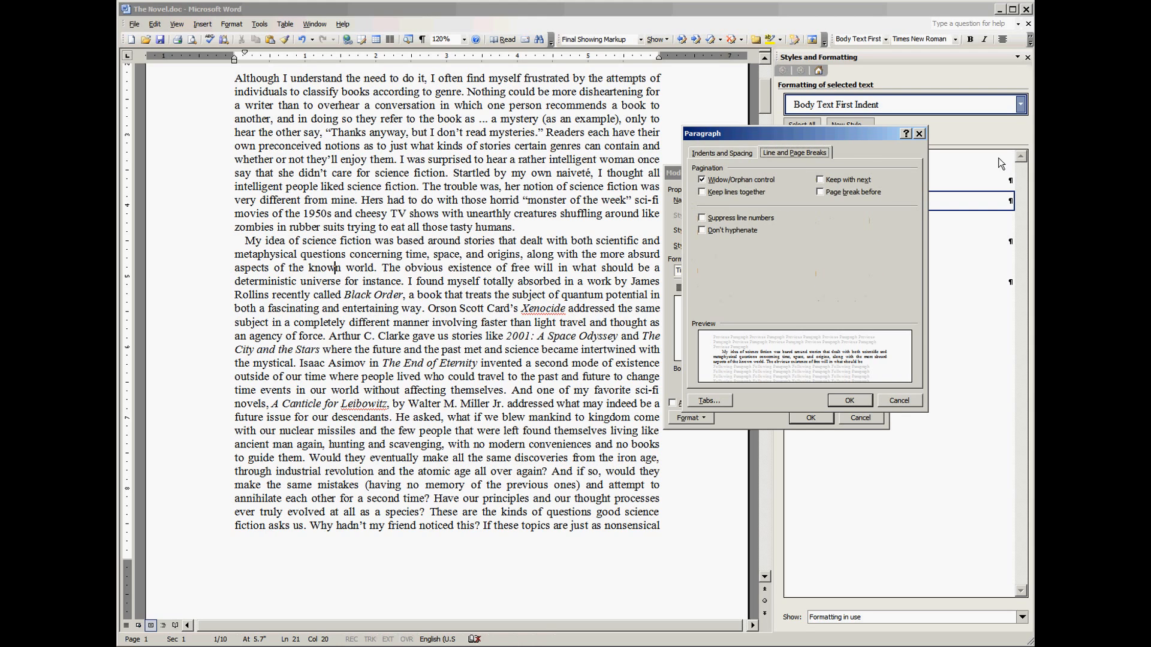
click(728, 153)
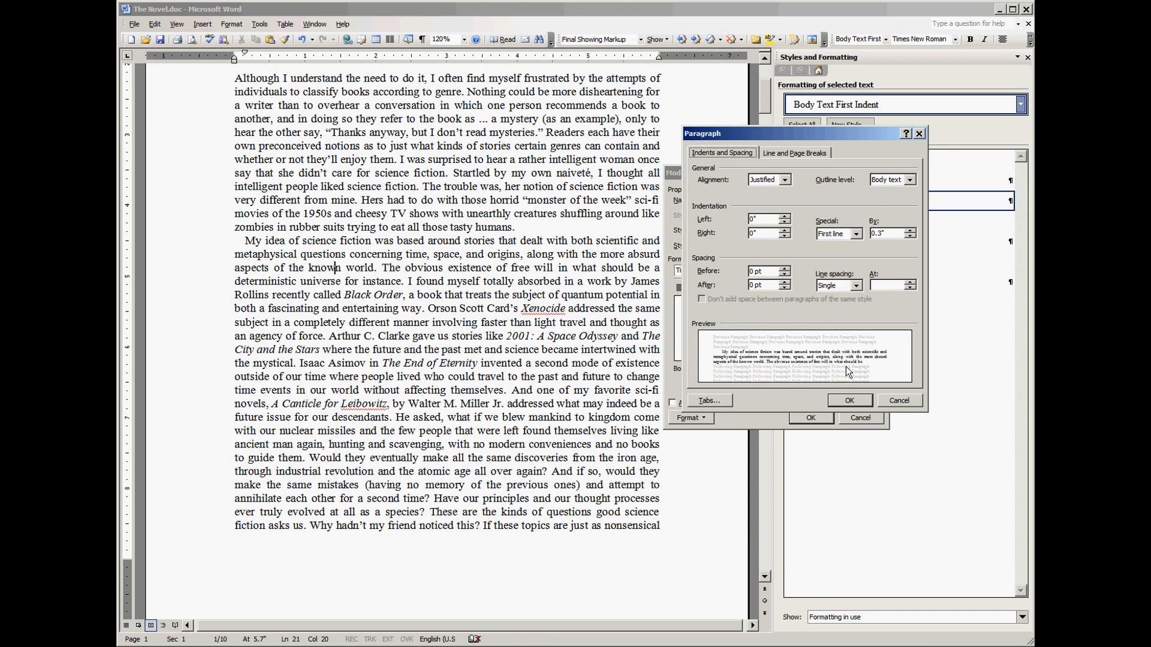
click(850, 400)
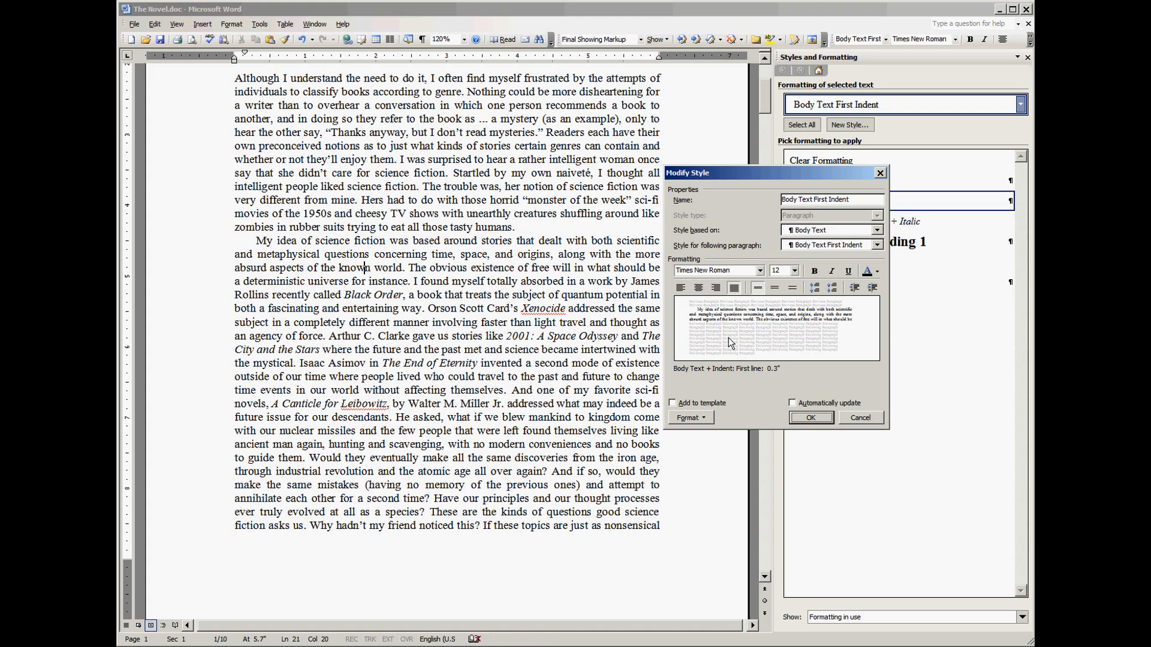
- Review the Body Text First Indent style's font, character spacing and text effect settings, and apply the modified style
click(705, 417)
click(713, 430)
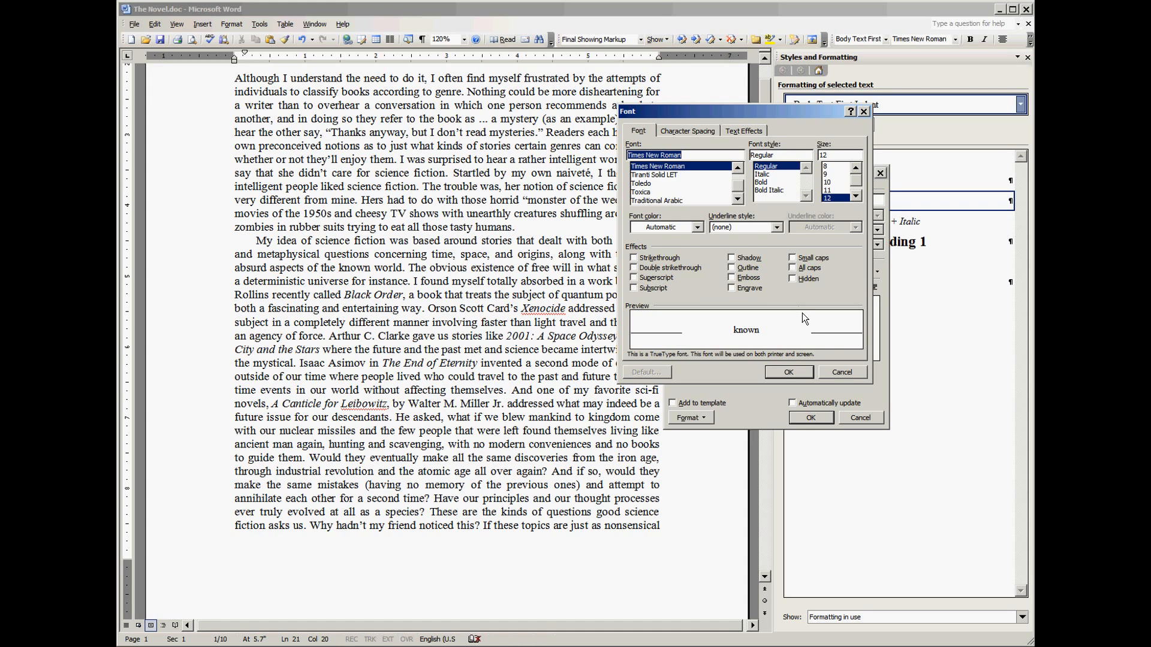
click(695, 131)
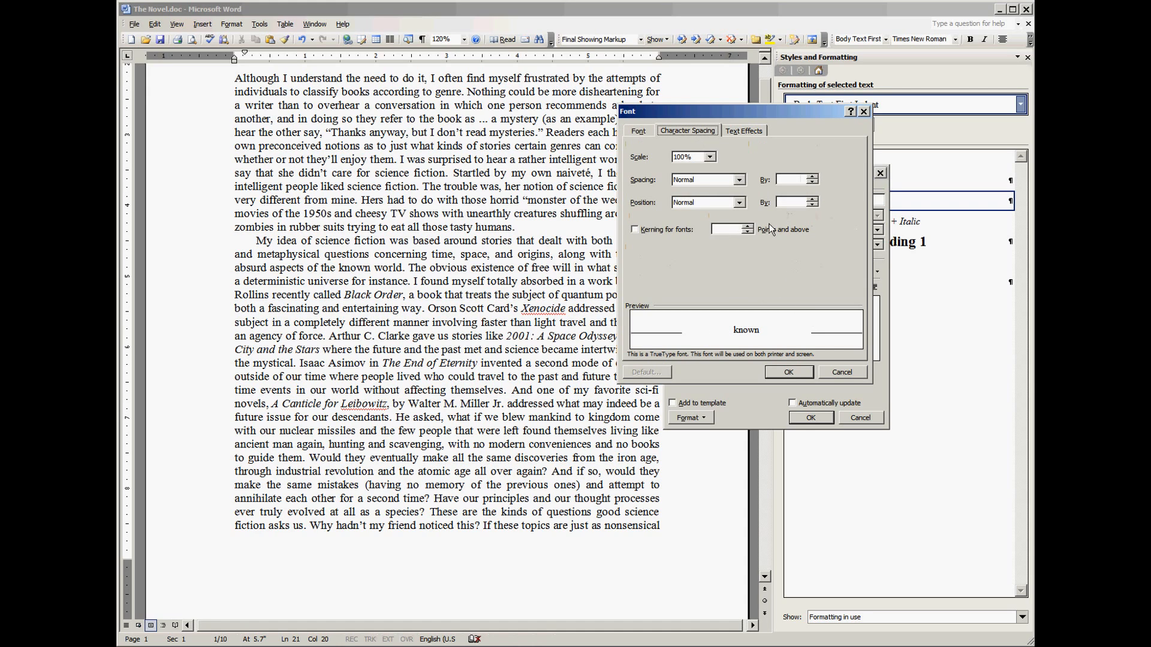
click(741, 130)
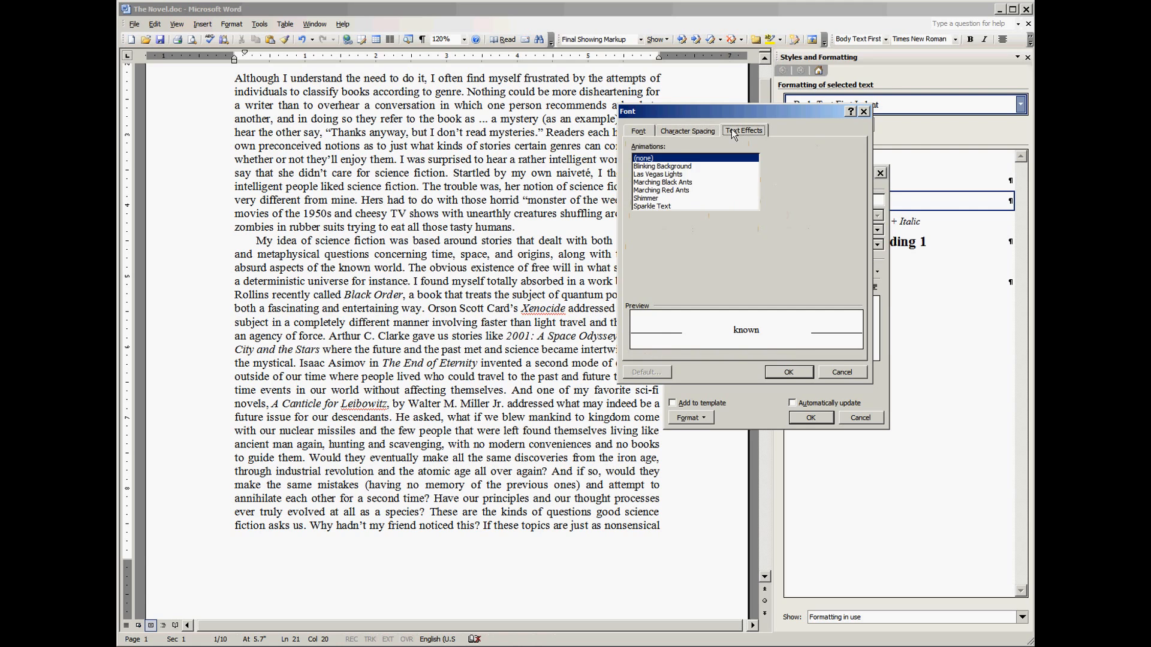
click(652, 131)
click(809, 373)
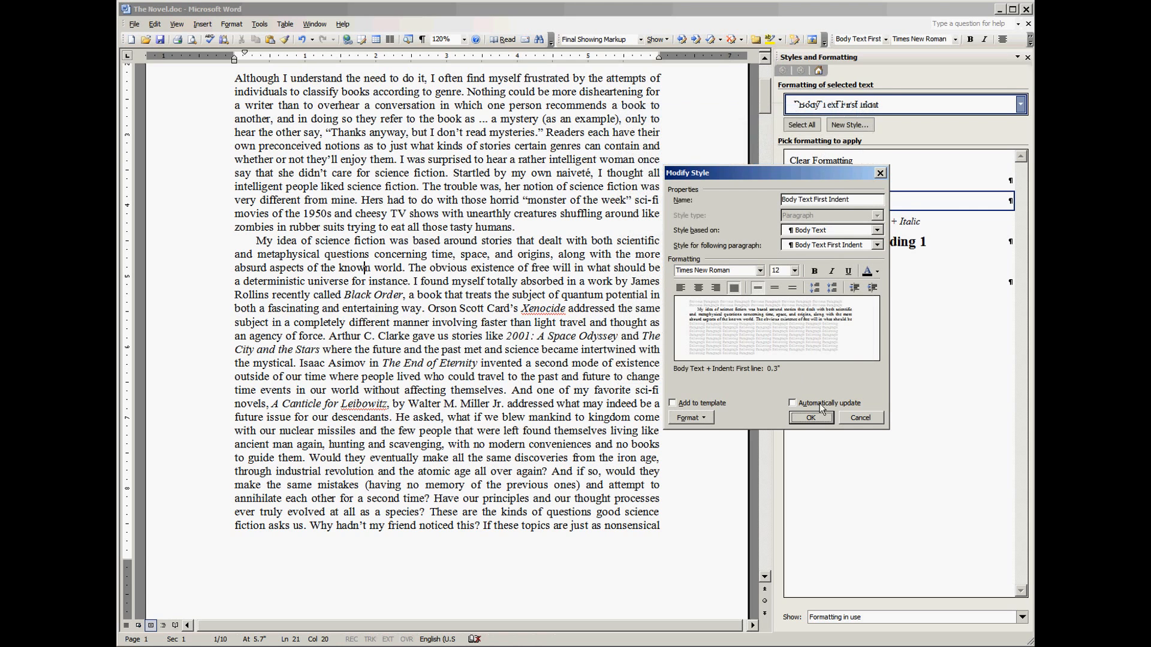
click(810, 417)
- Apply the Body Text First Indent style to the last two preface paragraphs, starting at "Whether Bode Jack will be considered sci-fi"
click(636, 377)
scroll(646, 377, up, 1)
scroll(647, 377, up, 1)
scroll(469, 270, down, 3)
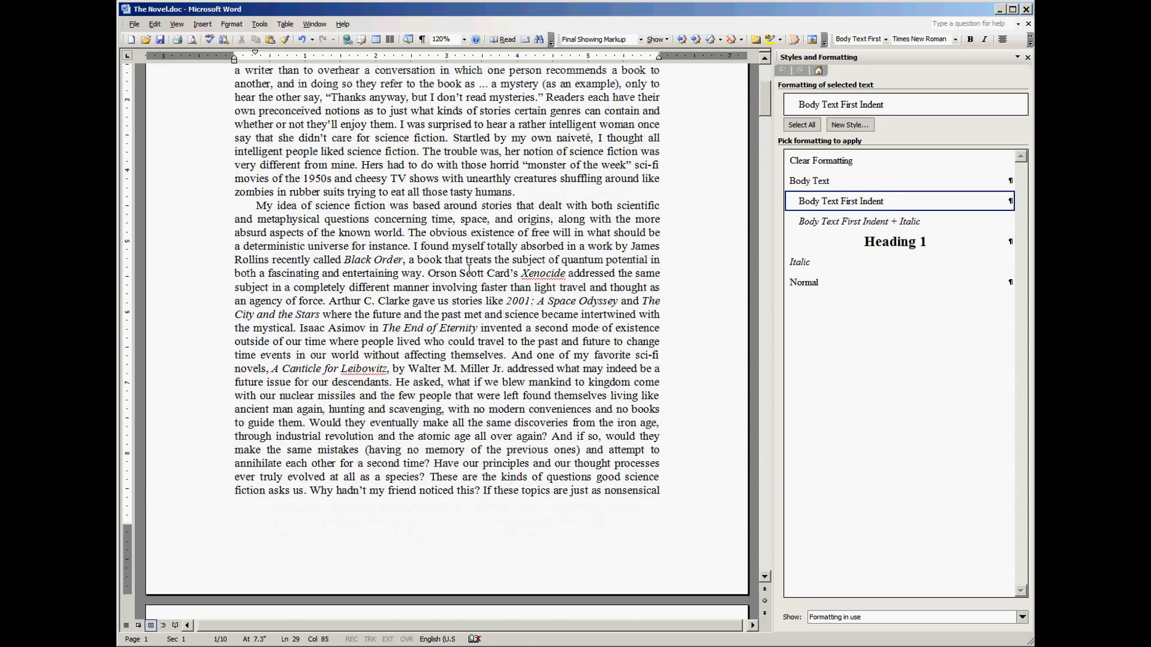
scroll(469, 270, down, 10)
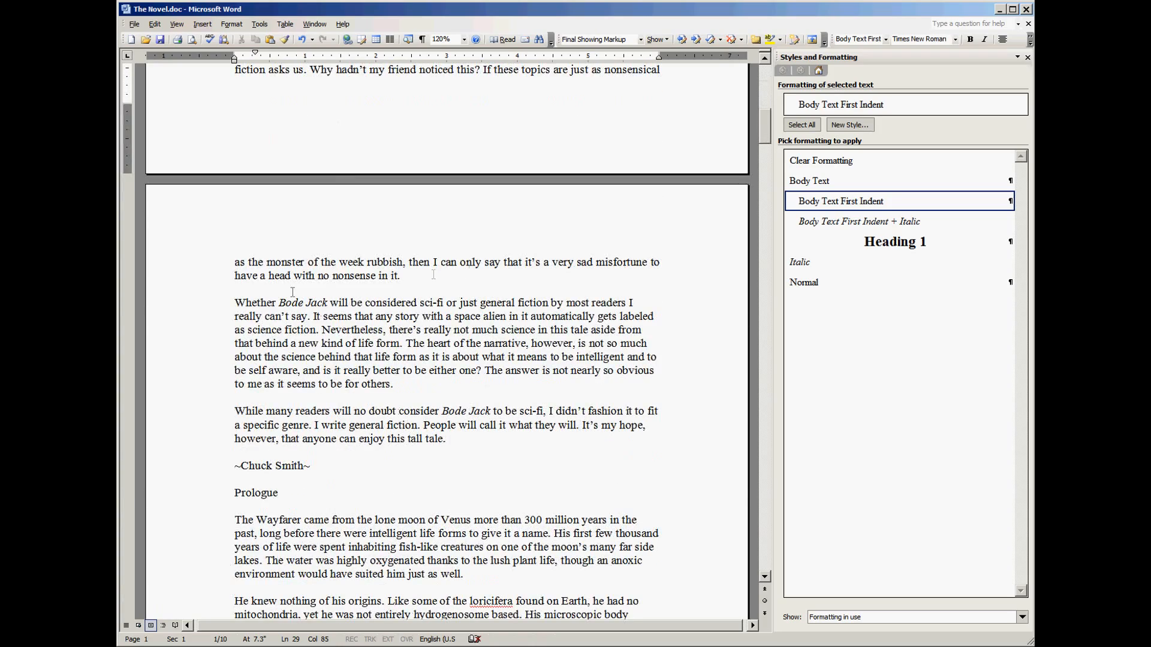
scroll(345, 259, up, 3)
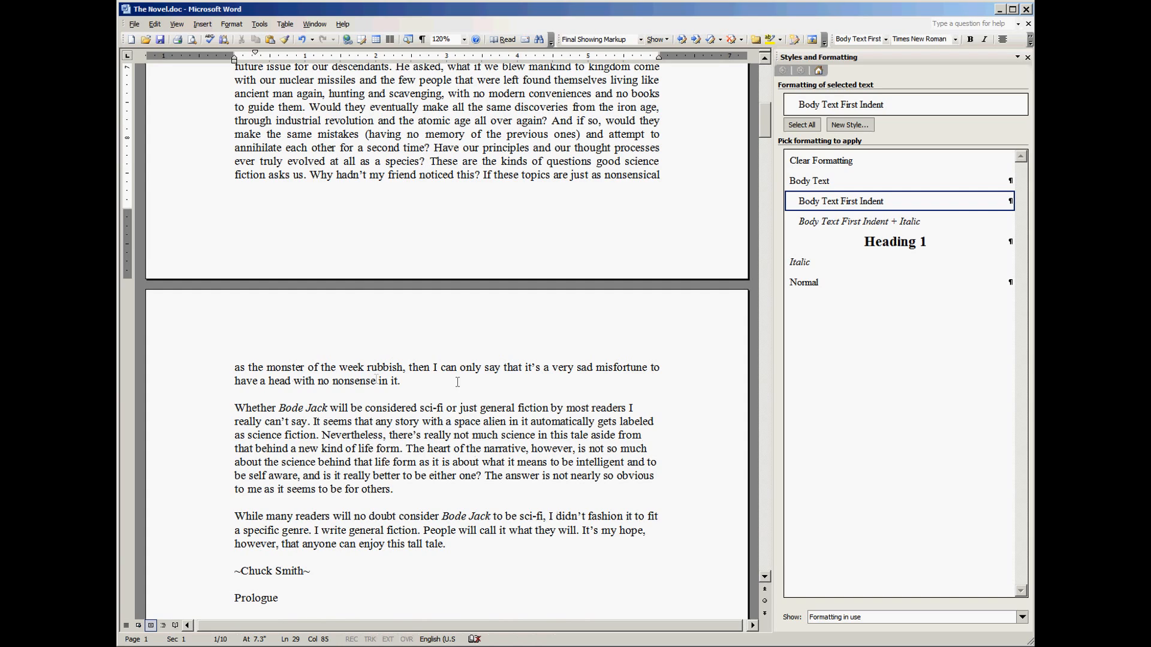
click(400, 381)
scroll(421, 357, down, 3)
click(410, 322)
scroll(409, 322, down, 2)
drag(467, 366, 235, 234)
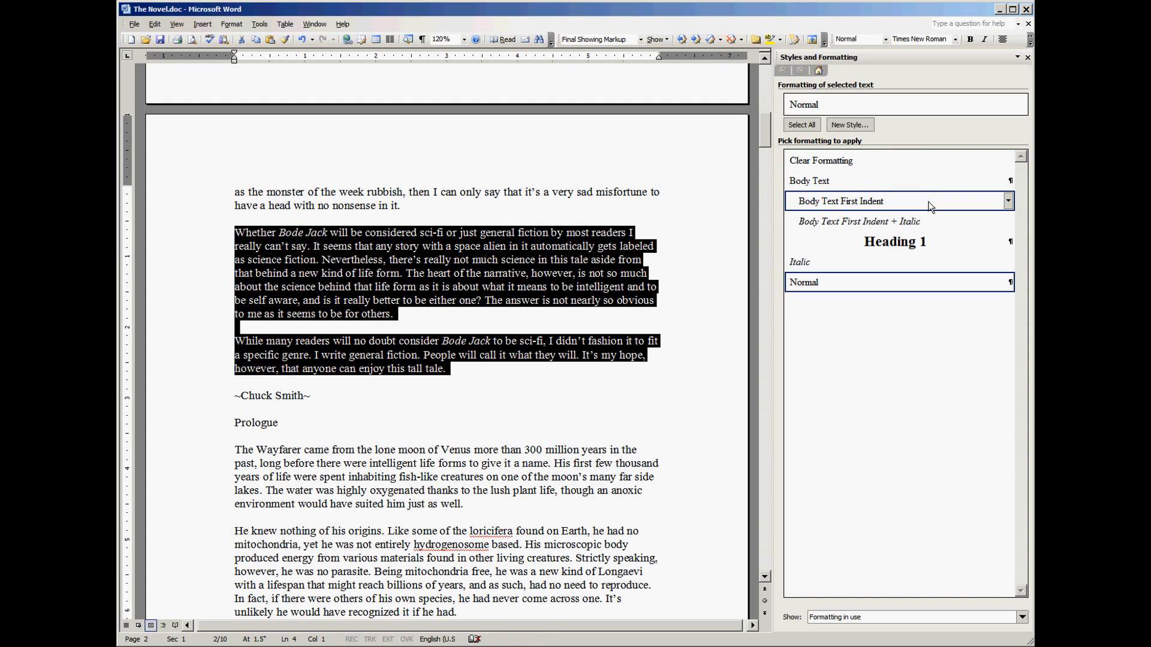
click(893, 201)
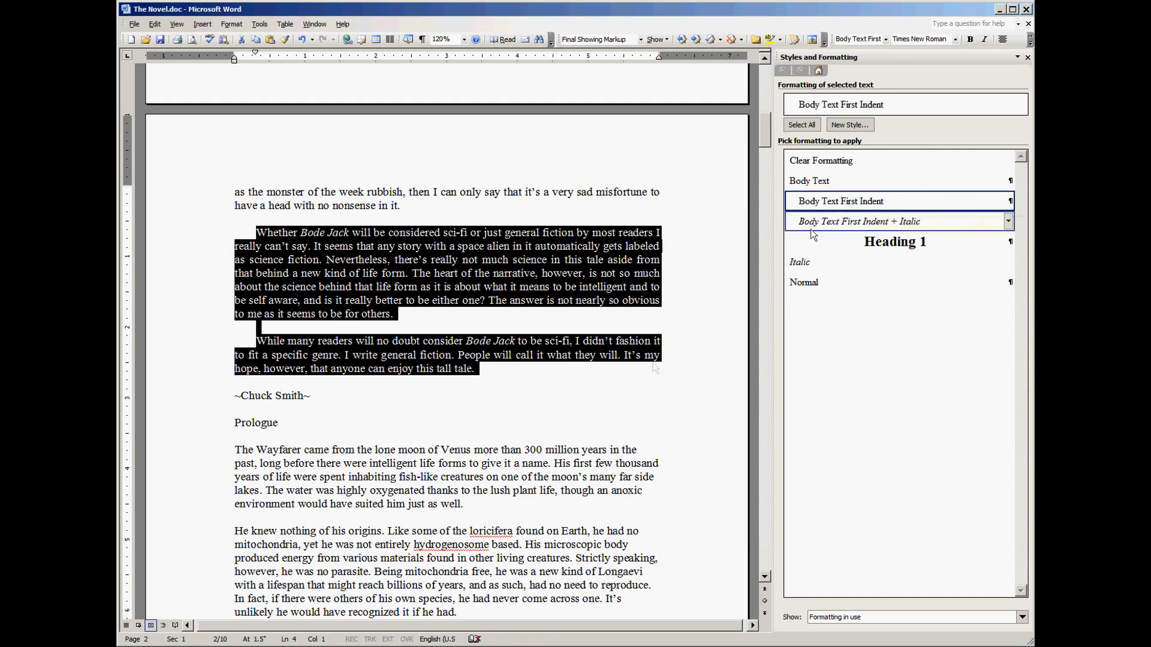
- Delete the blank lines above, between and below the last two preface paragraphs
click(655, 368)
key(Delete)
click(286, 220)
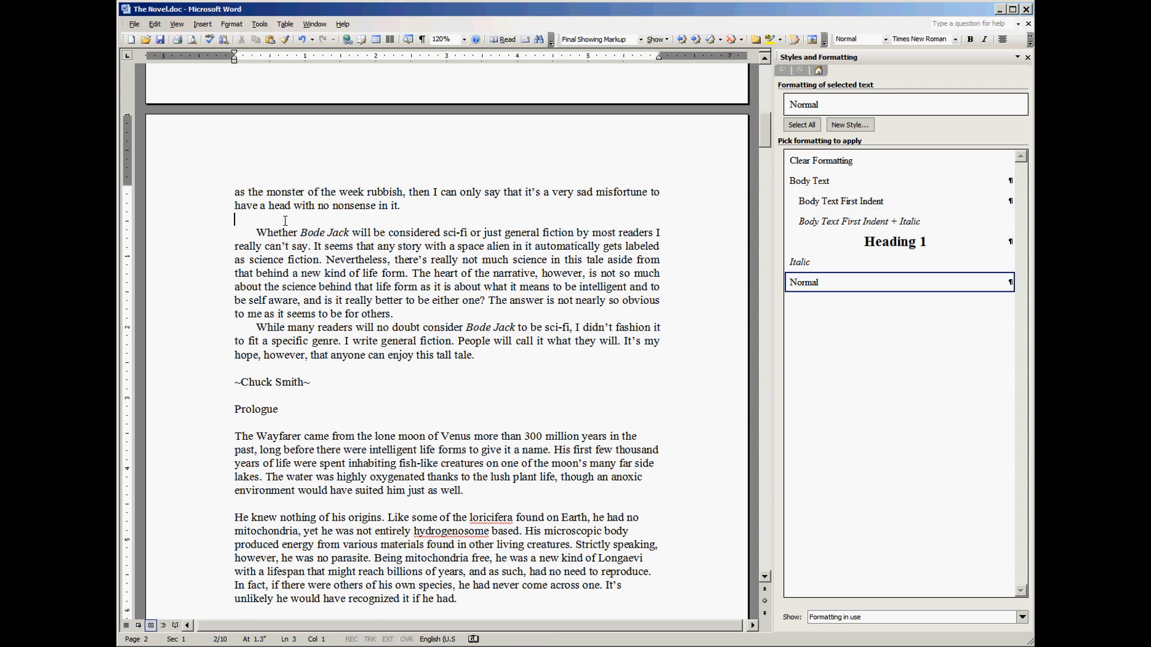
key(Delete)
click(311, 354)
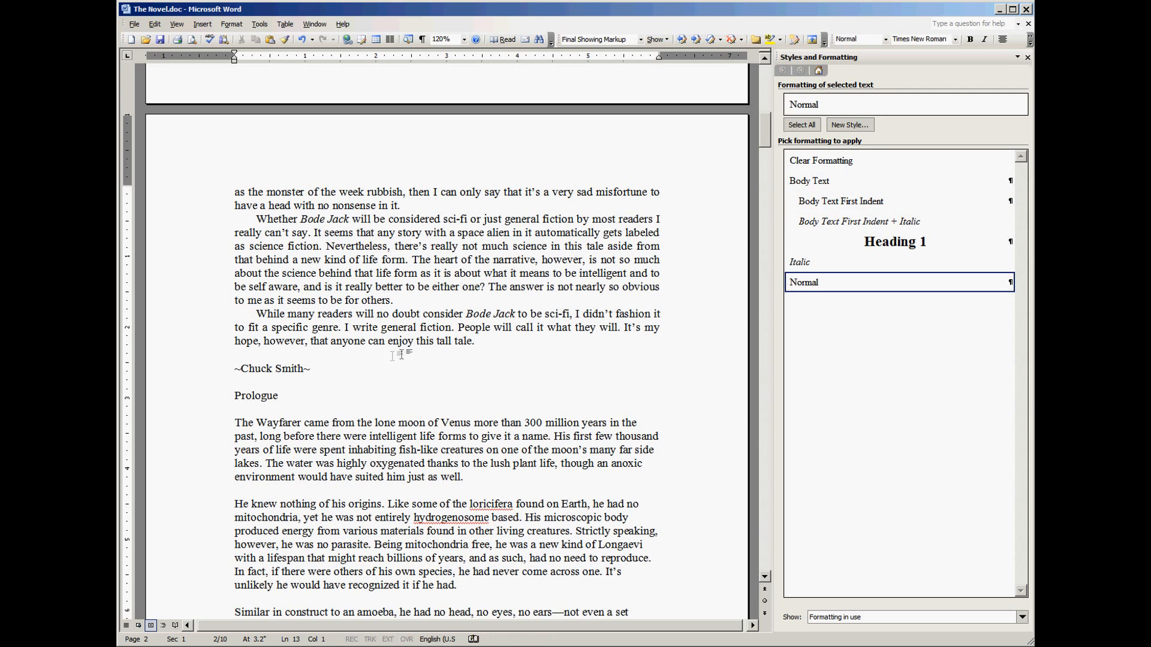
key(Delete)
- Apply the Body Text First Indent style to the first four Prologue paragraphs, from "The Wayfarer came" to "Here is where the real living began"
scroll(371, 273, up, 10)
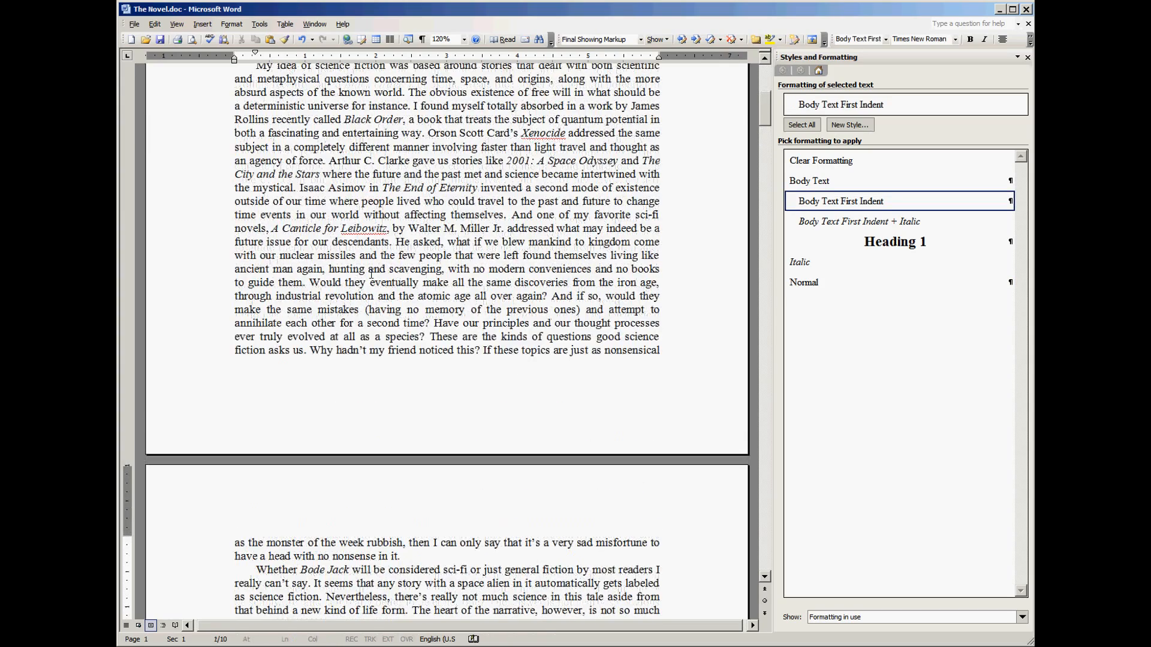
scroll(372, 272, up, 7)
scroll(488, 251, up, 3)
scroll(371, 230, down, 12)
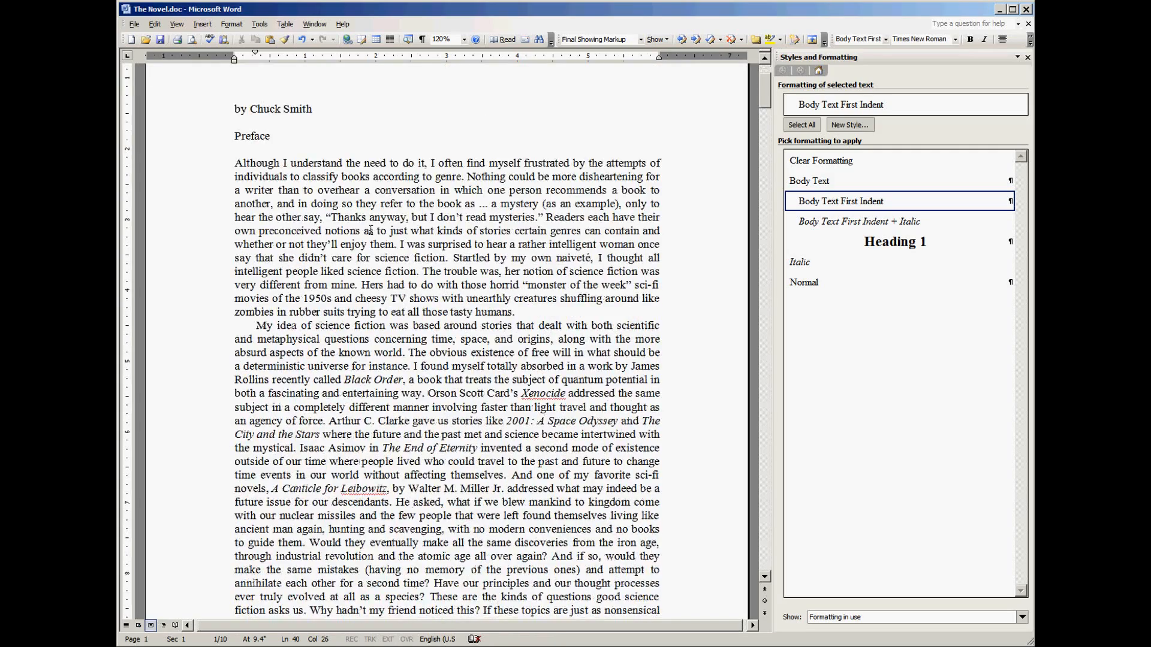
scroll(370, 231, down, 5)
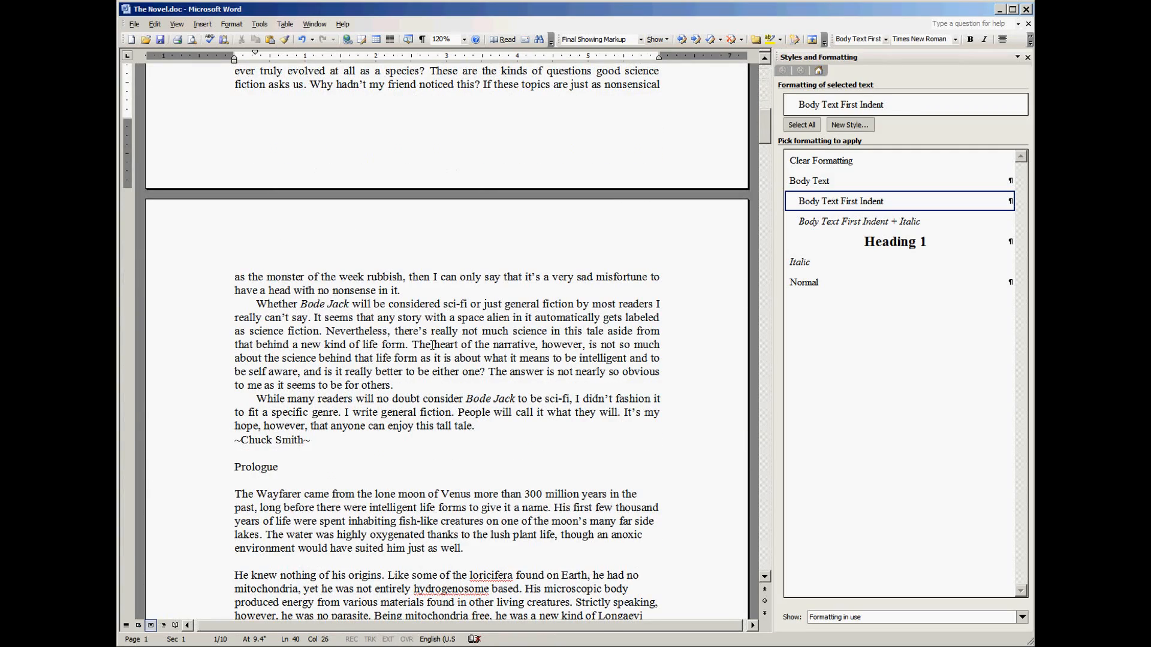
scroll(537, 342, down, 8)
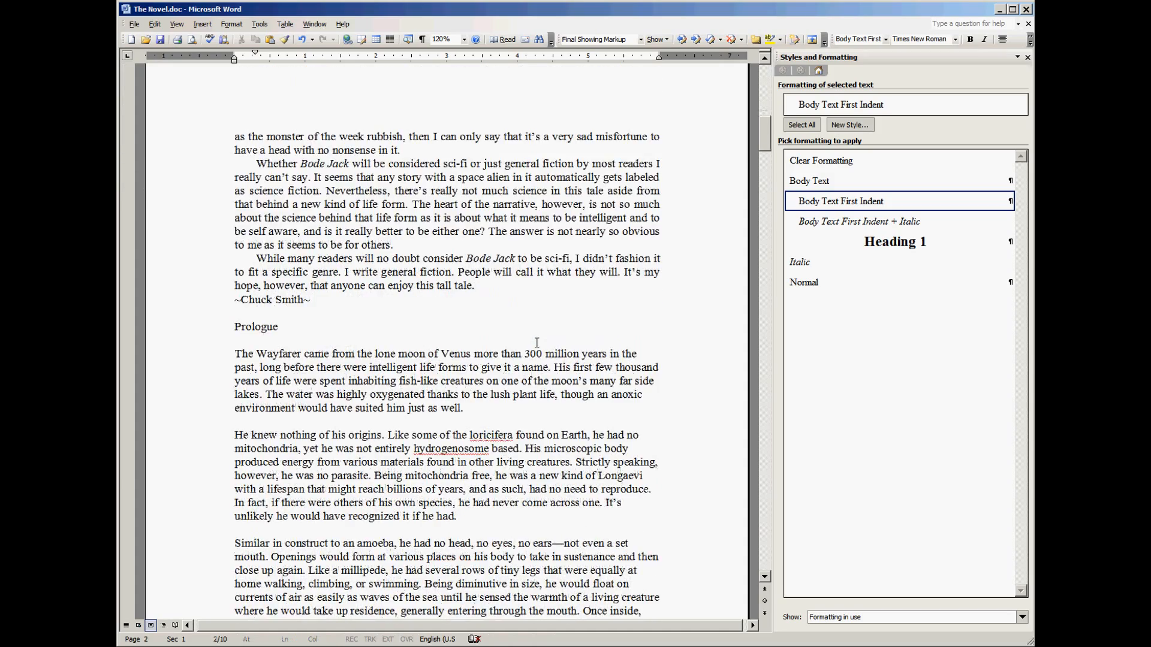
scroll(537, 342, down, 3)
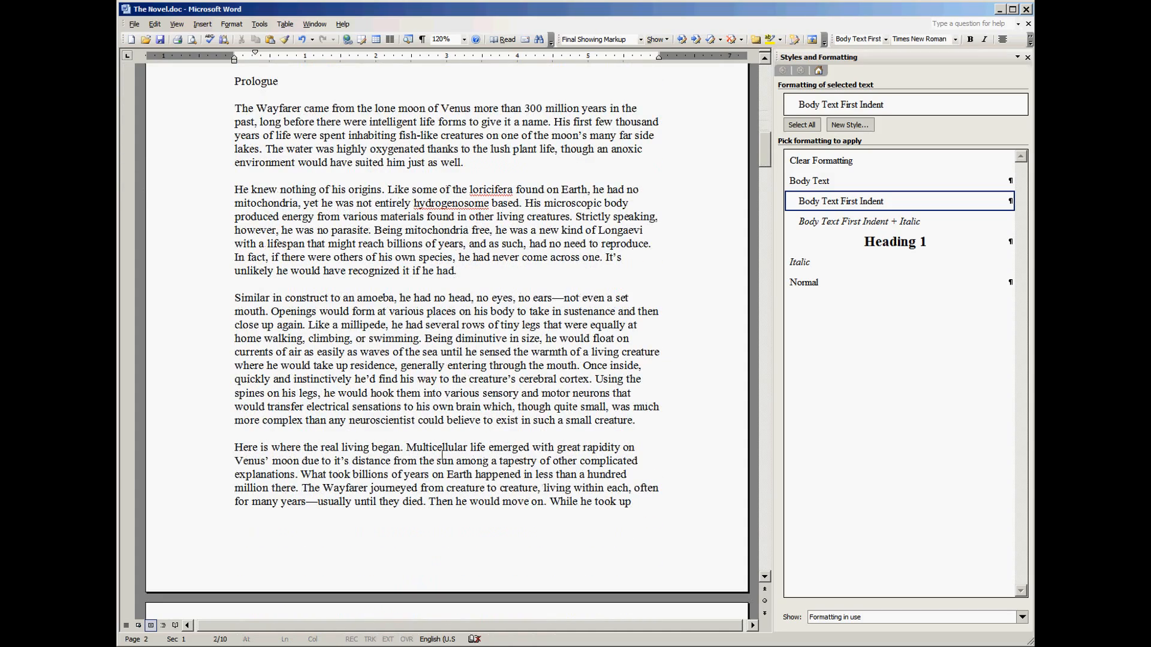
drag(643, 497, 284, 111)
click(841, 201)
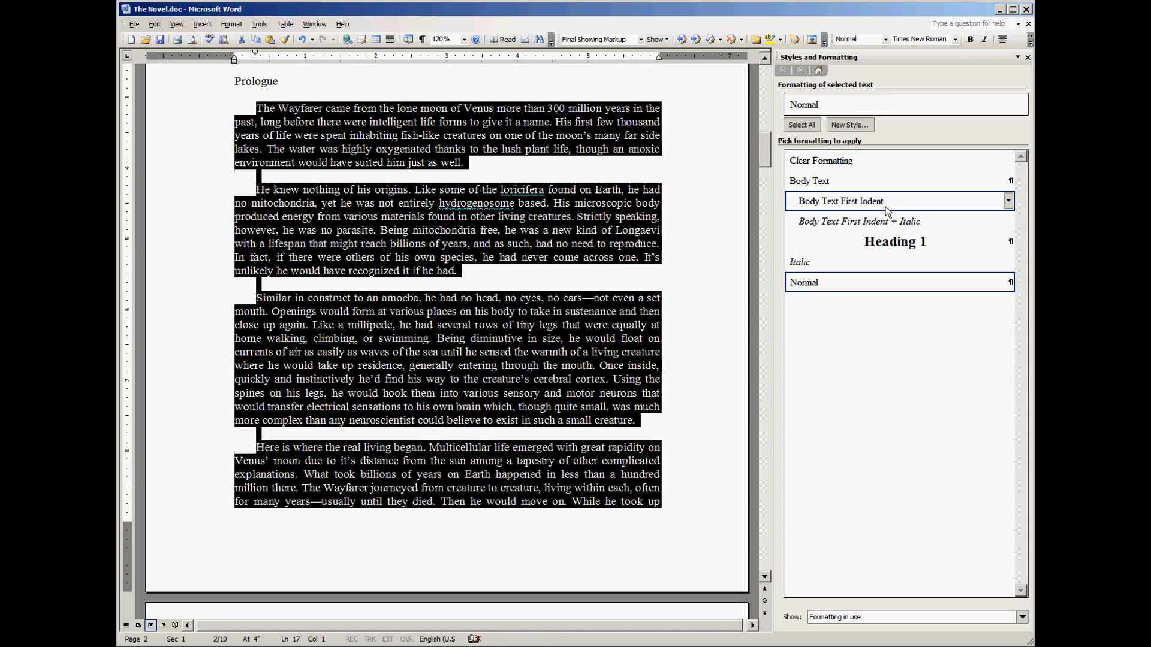
click(461, 205)
- Delete the blank lines between the first four Prologue paragraphs
click(308, 177)
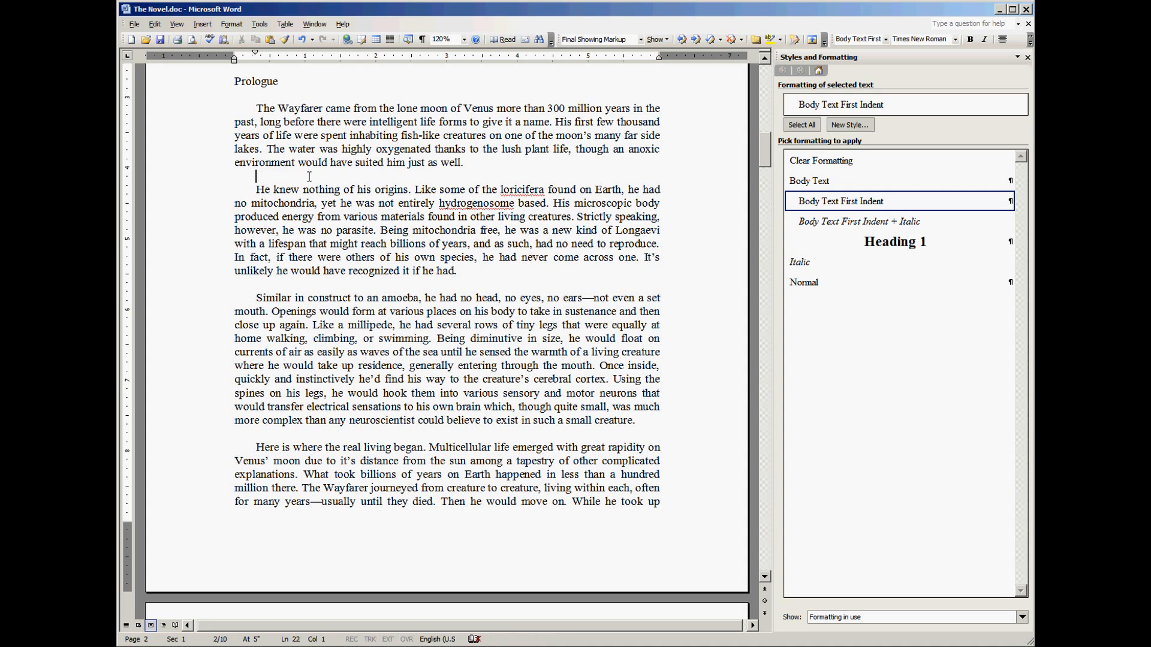
key(BackSpace)
click(310, 270)
key(BackSpace)
click(313, 407)
key(BackSpace)
- Apply the Body Text First Indent style to the Prologue paragraph beginning "This was his normal mode of existence"
scroll(356, 304, down, 15)
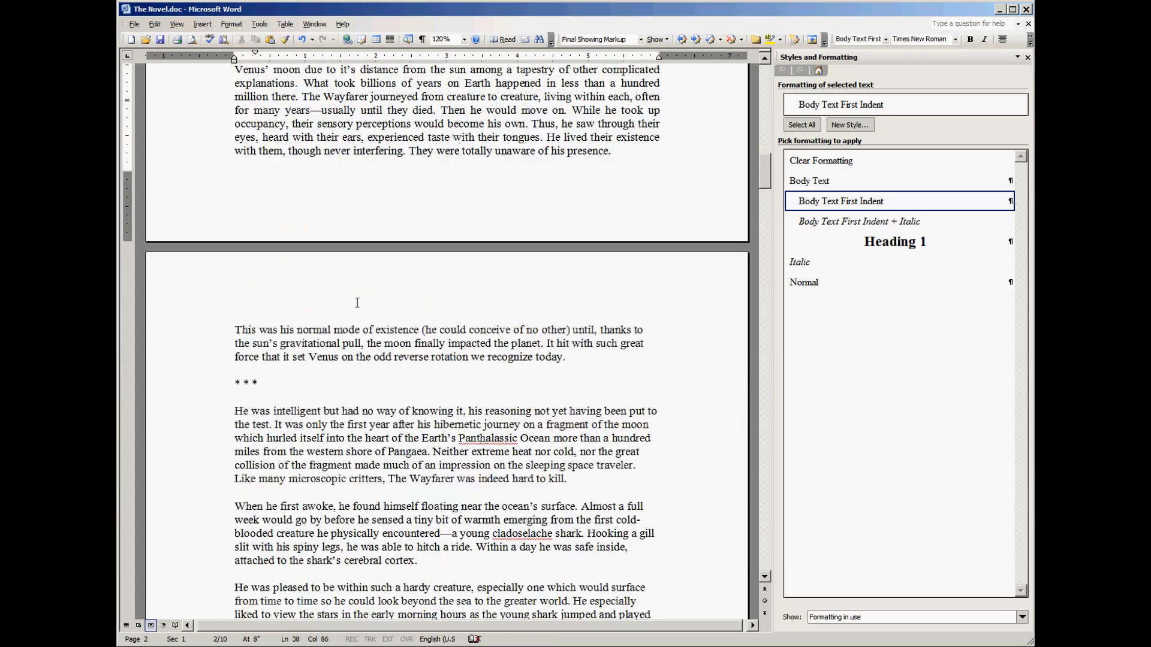
click(582, 189)
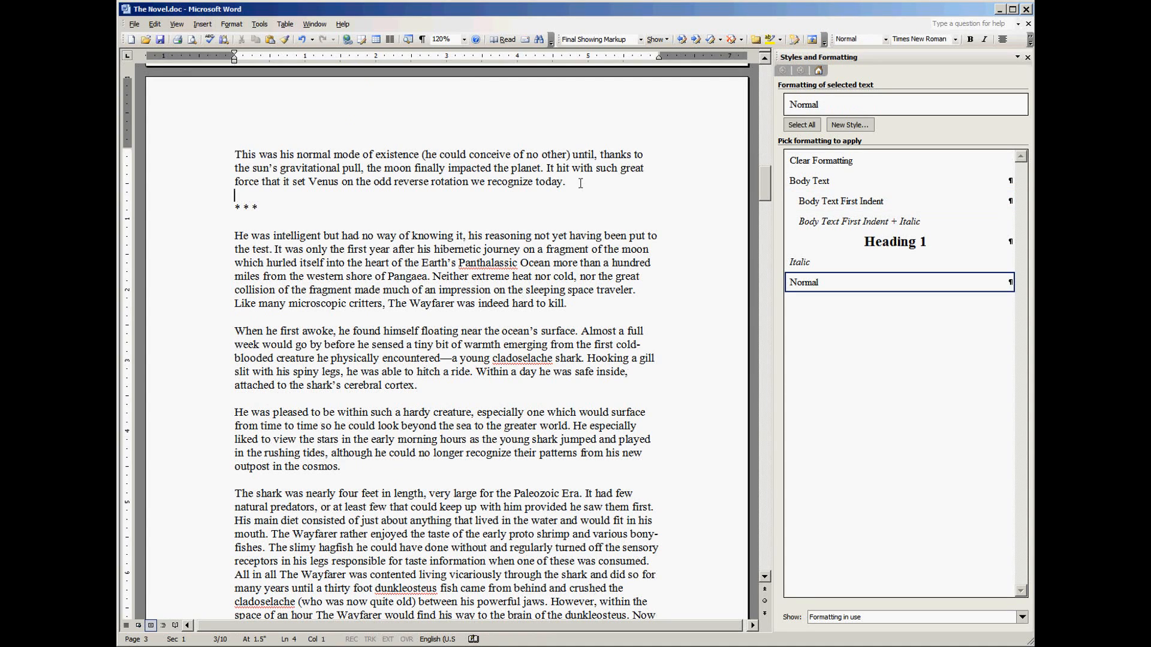
click(919, 200)
- Delete the blank lines around the first asterisk scene break and apply Body Text First Indent to "He was intelligent but had no way"
click(314, 199)
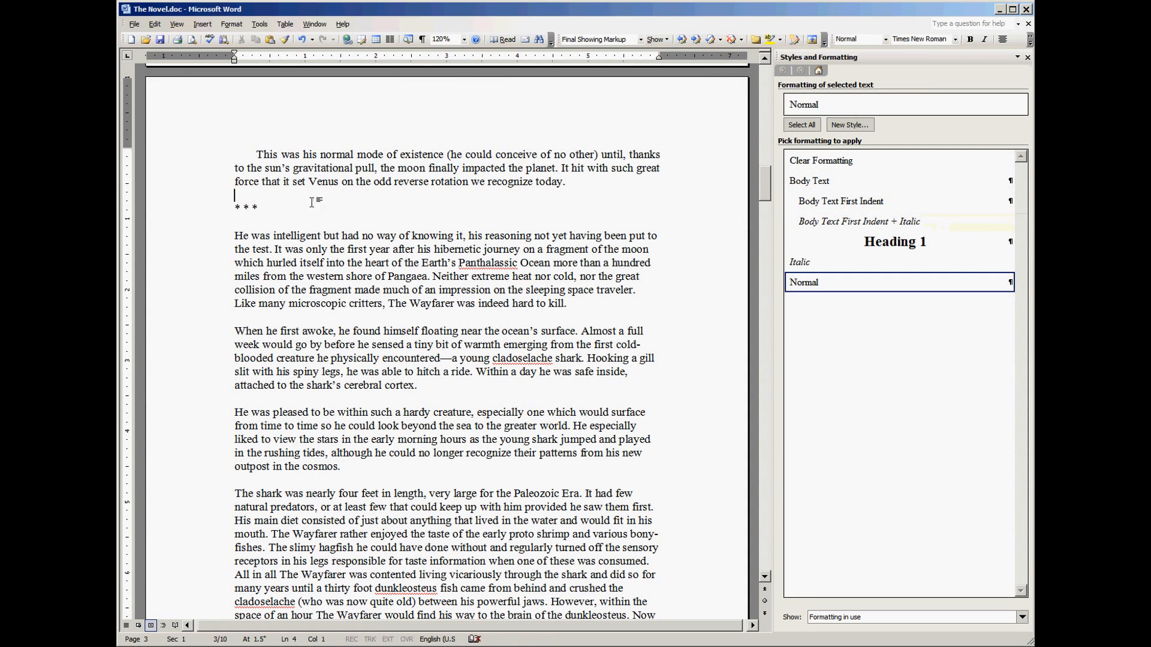
key(BackSpace)
click(290, 214)
key(BackSpace)
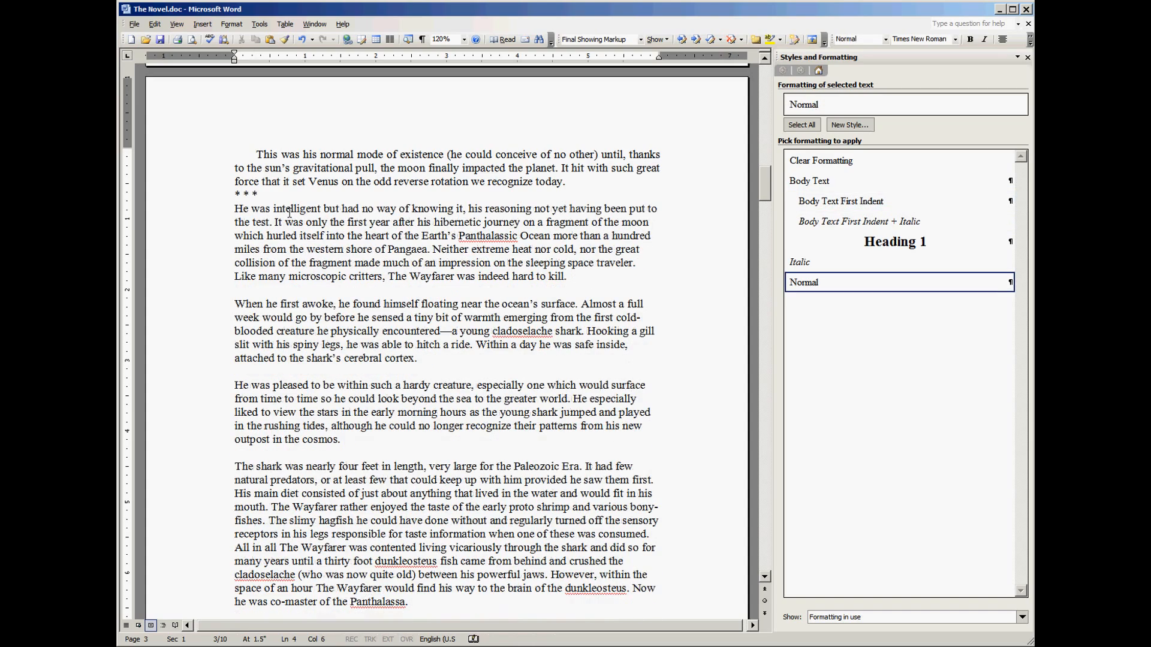
click(851, 202)
- Apply the Body Text First Indent style to all remaining Prologue text, from "When he first awoke" down to the paragraph before Chapter One
scroll(266, 258, down, 3)
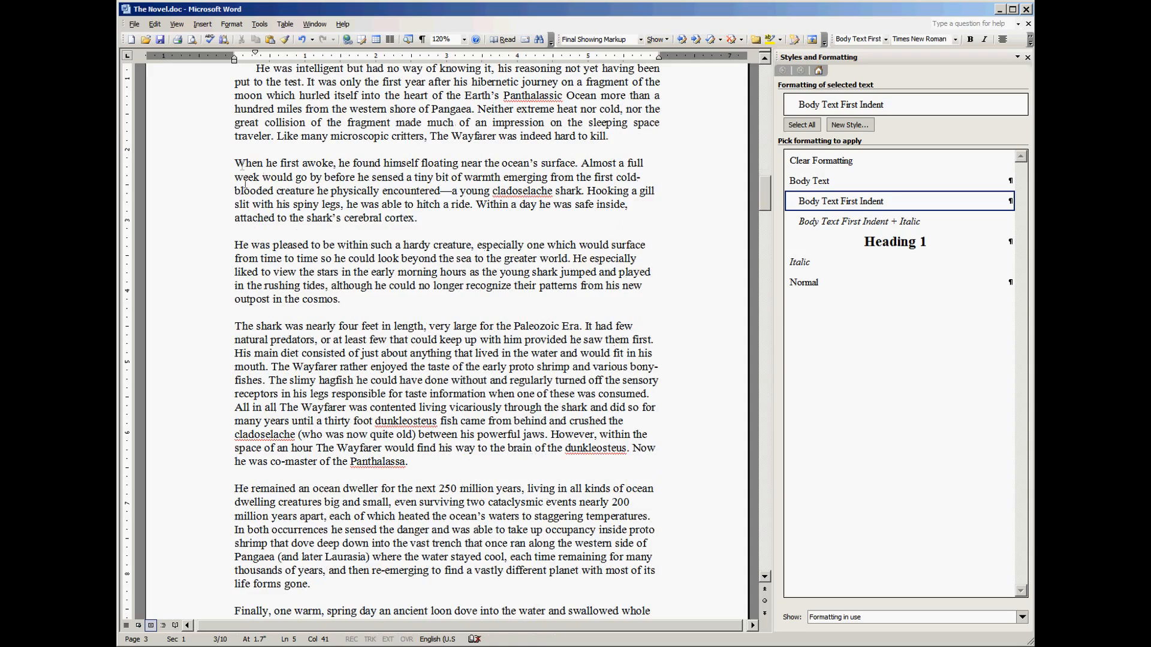
drag(234, 158, 422, 547)
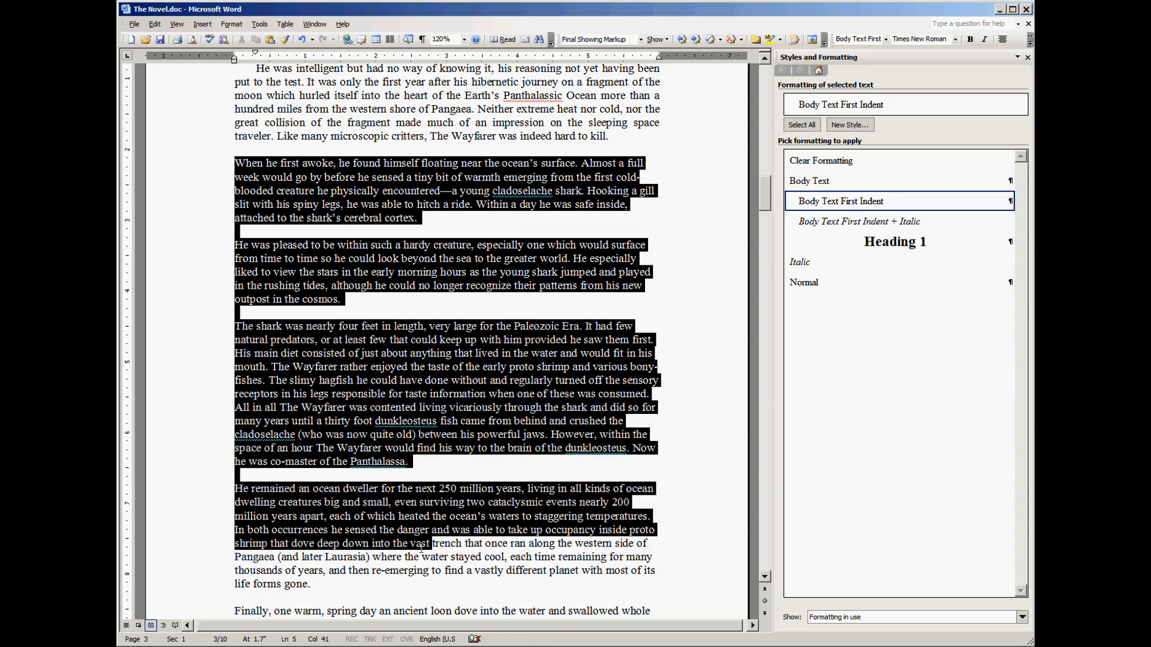
scroll(475, 430, down, 4)
scroll(475, 429, down, 8)
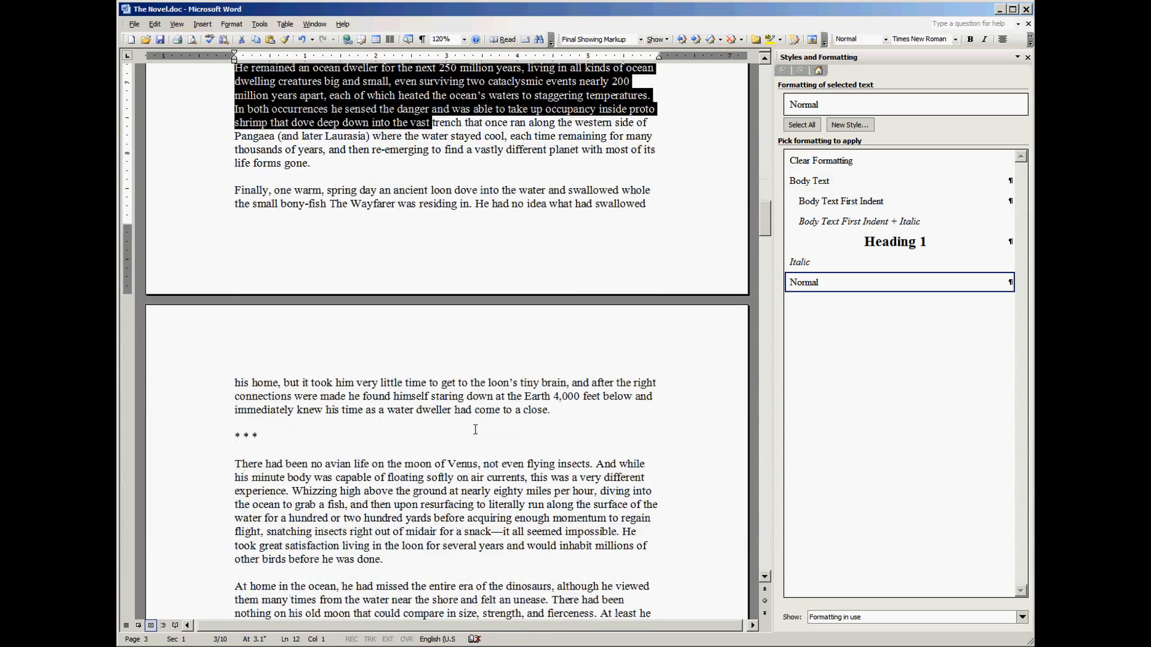
scroll(551, 317, down, 20)
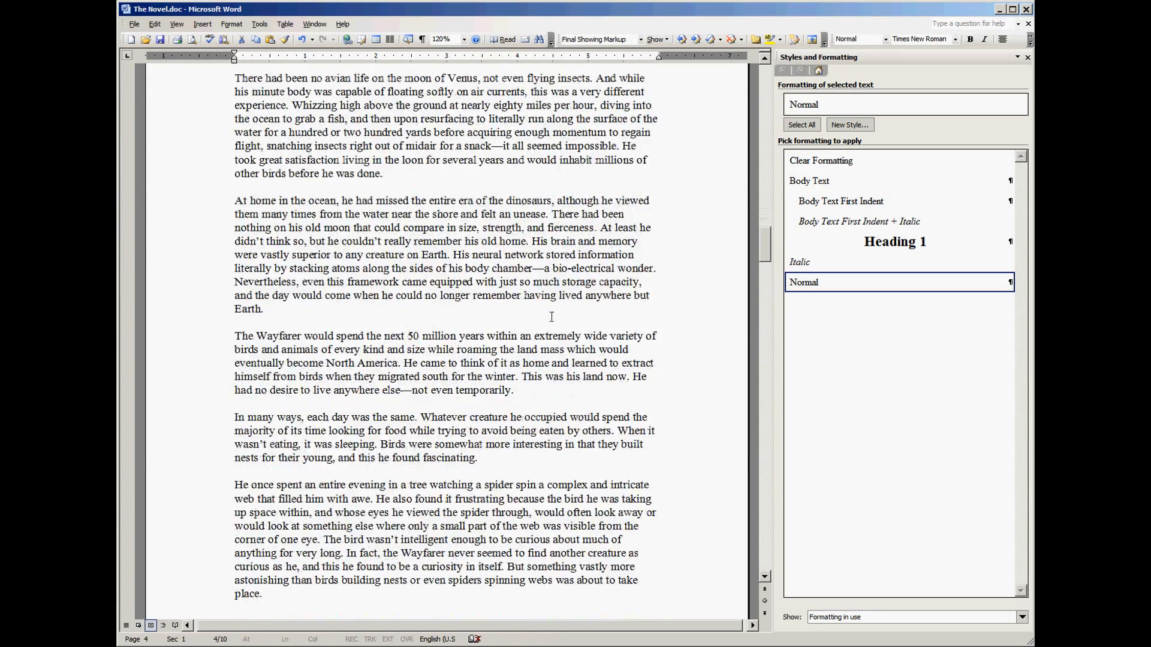
scroll(552, 315, down, 20)
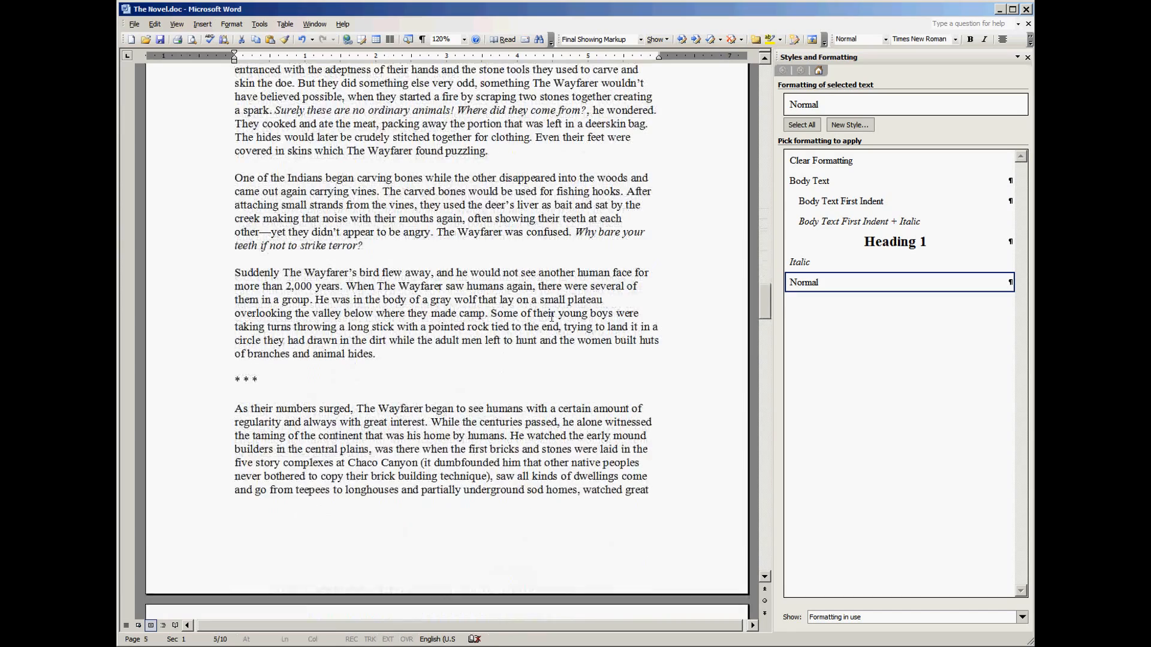
scroll(552, 317, down, 3)
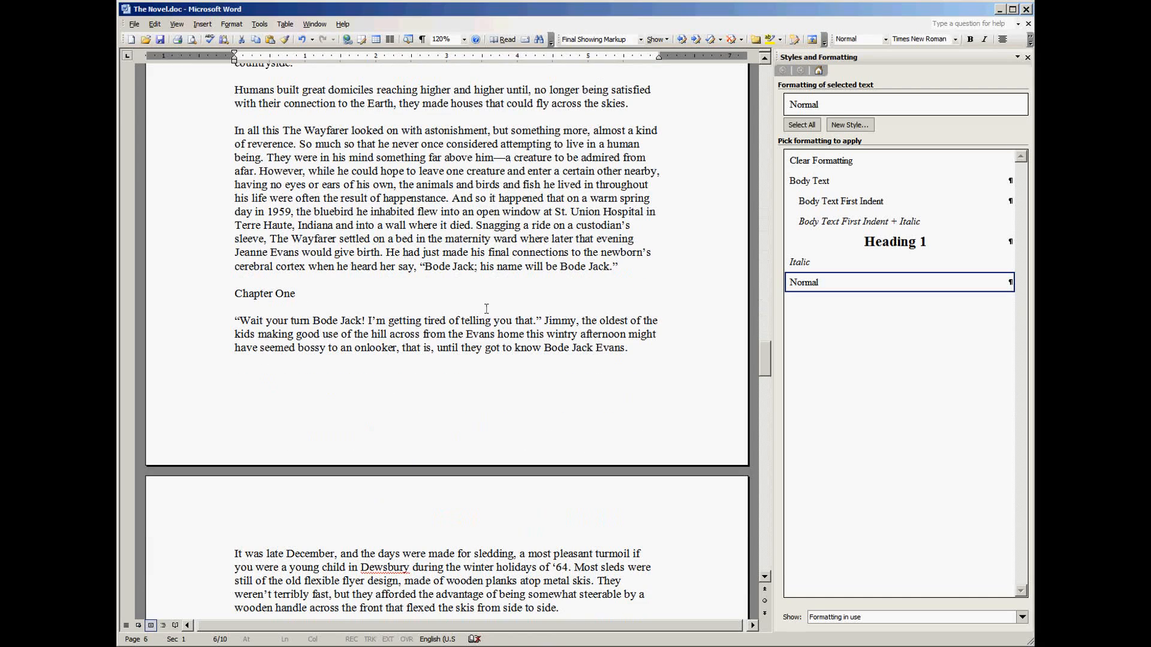
shift+click(634, 268)
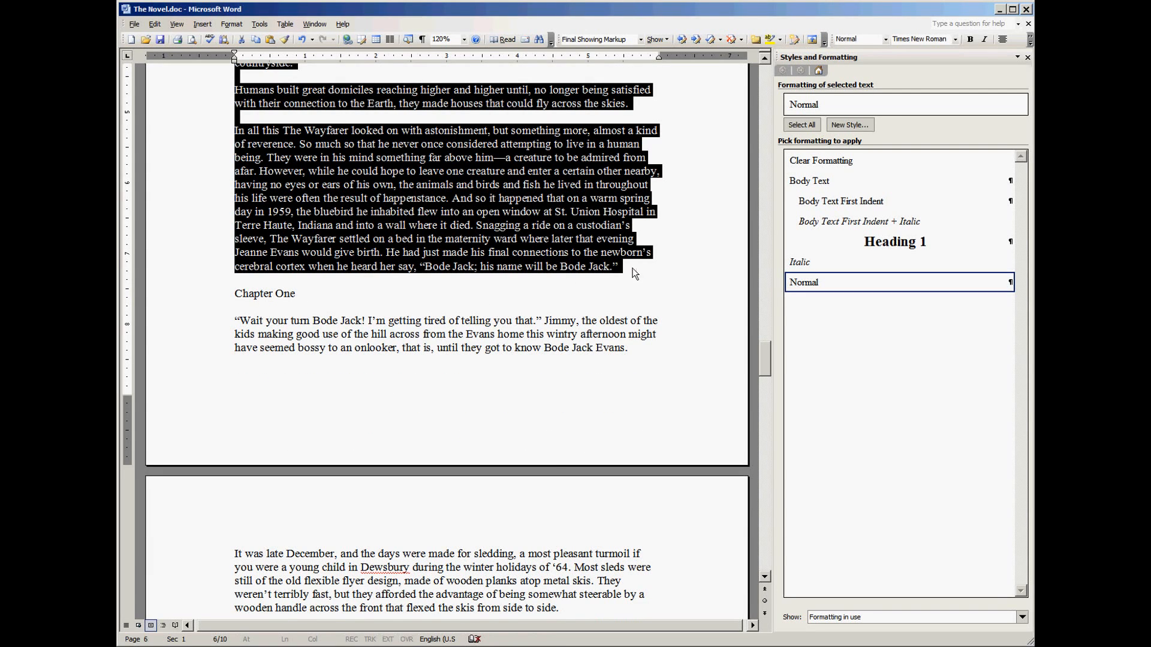
click(899, 202)
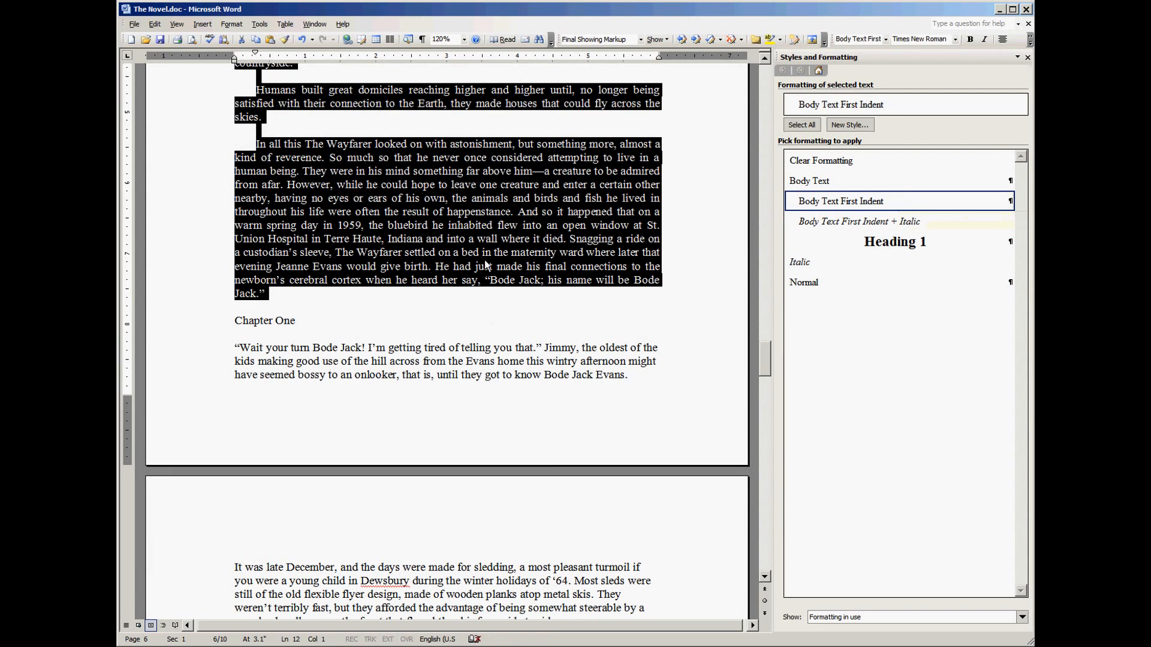
click(425, 253)
- Delete the blank lines above the Prologue paragraphs beginning "In all this The Wayfarer", "Humans built great domiciles" and "At times the white men"
scroll(425, 259, up, 4)
click(317, 305)
key(Delete)
click(302, 252)
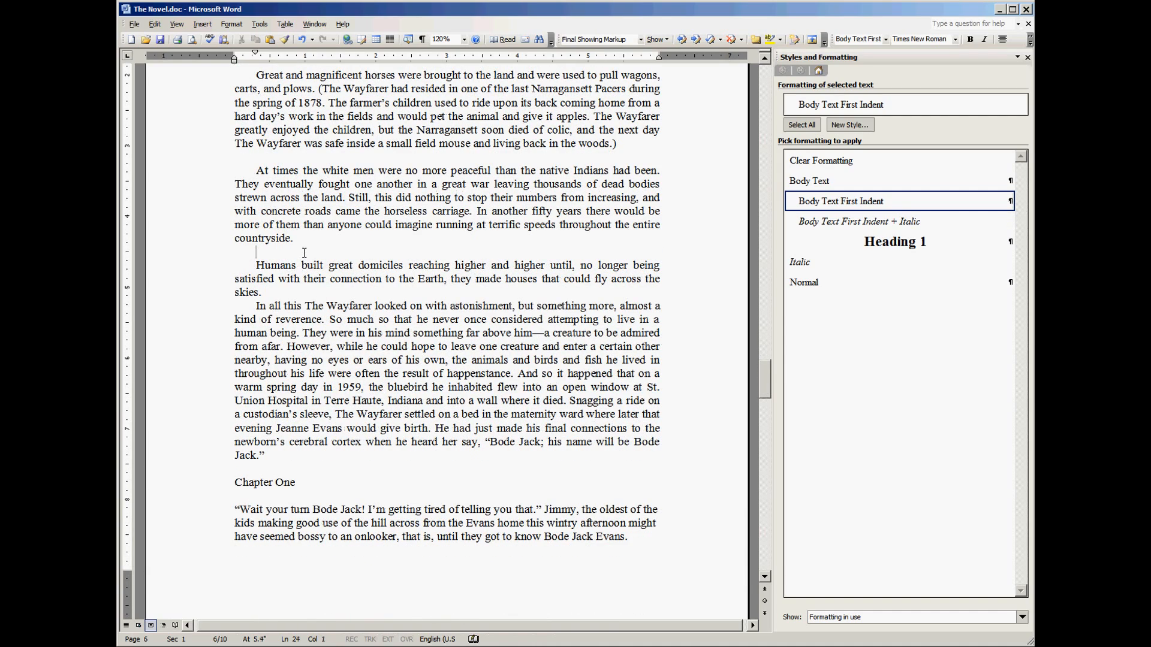
key(Delete)
click(318, 157)
key(BackSpace)
- Delete the blank lines above the Prologue paragraphs beginning "Great and magnificent horses" and "They came in great wooden vessels"
scroll(318, 157, up, 6)
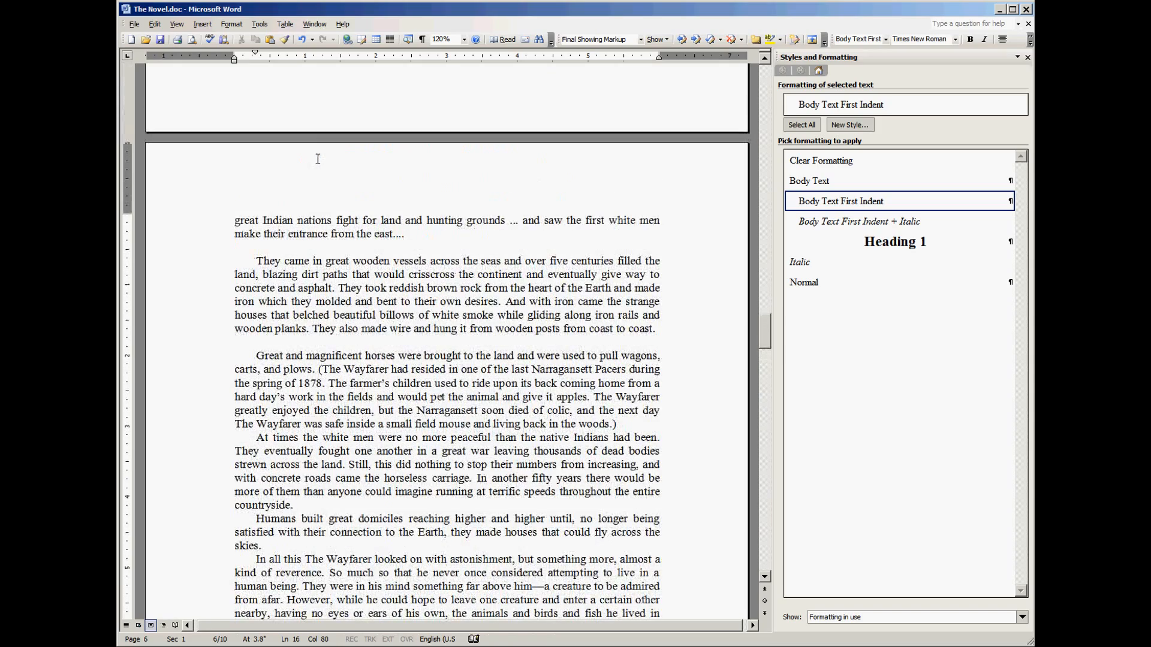
click(296, 342)
key(BackSpace)
click(330, 246)
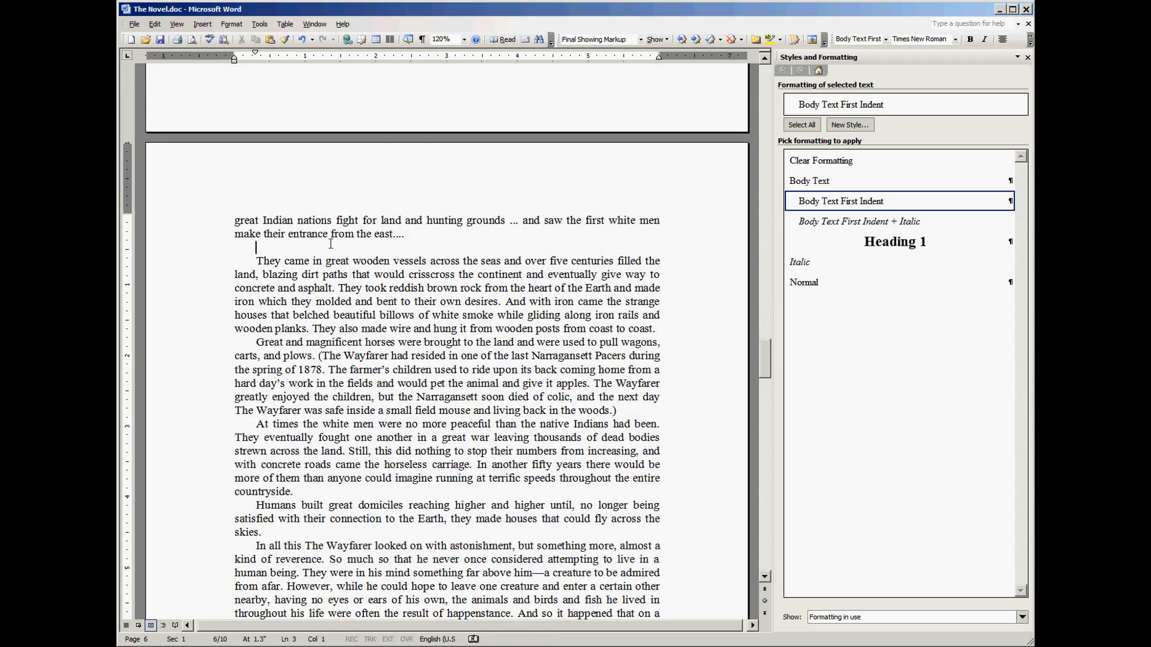
key(BackSpace)
- Delete the blank line between the asterisk scene break and the paragraph beginning "As their numbers surged"
scroll(330, 243, up, 3)
scroll(330, 243, up, 3)
click(360, 412)
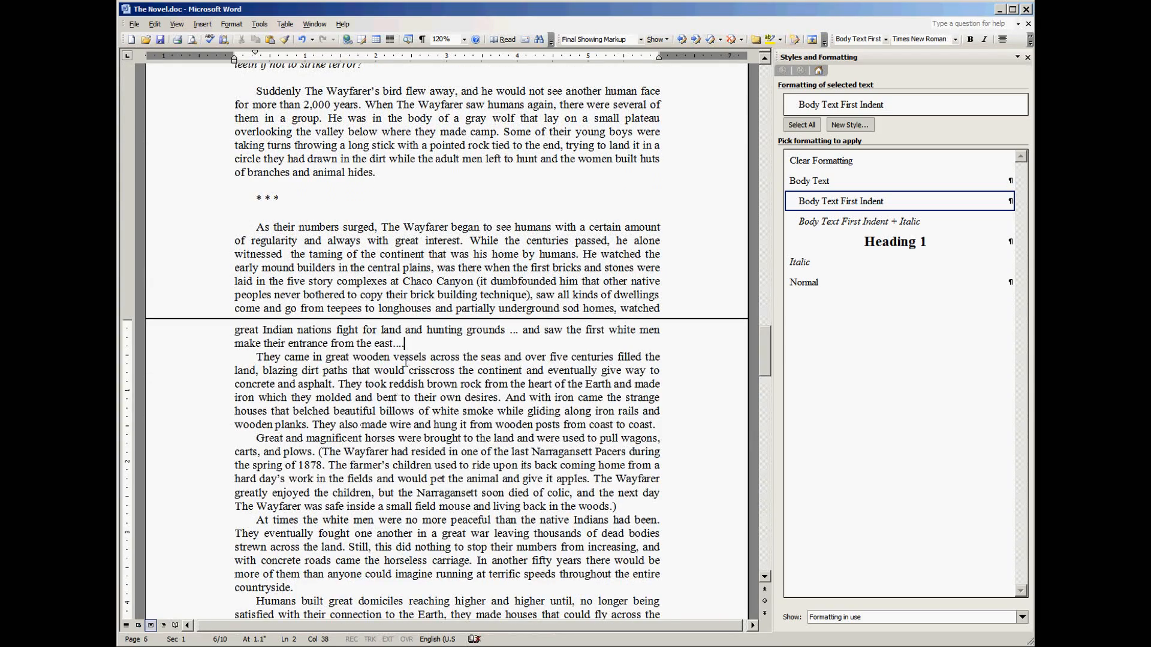
drag(283, 199, 259, 214)
click(303, 208)
key(BackSpace)
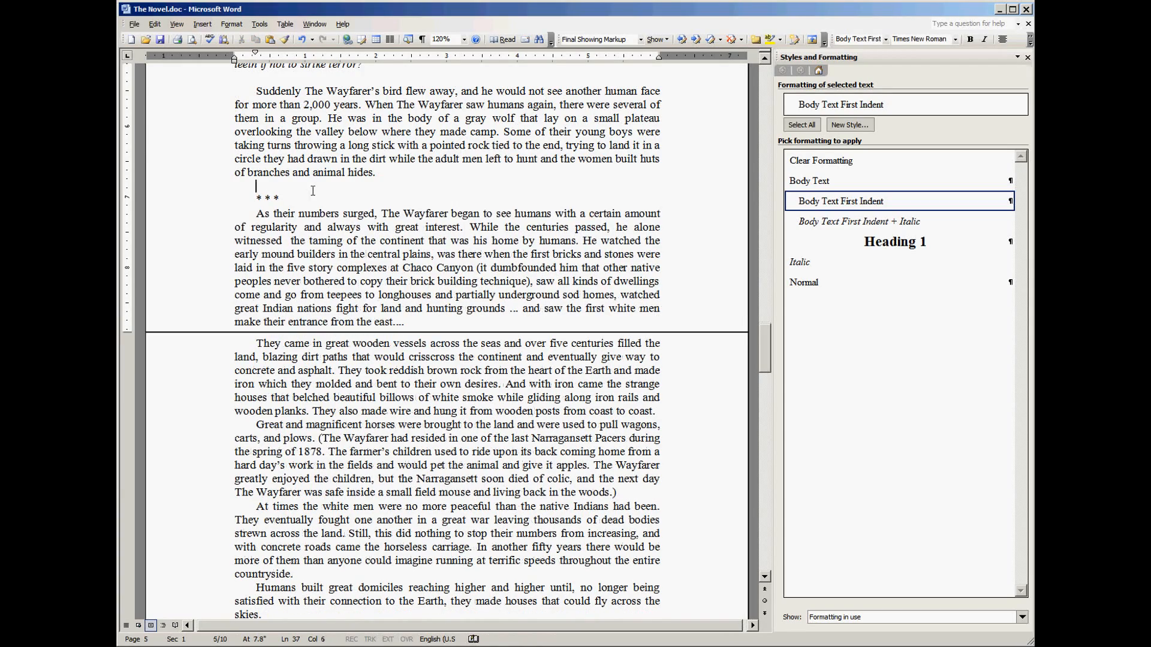
- Delete the blank lines above the asterisk scene break and above the Prologue paragraph beginning "Suddenly The Wayfarer's bird"
click(312, 187)
key(BackSpace)
scroll(312, 191, up, 5)
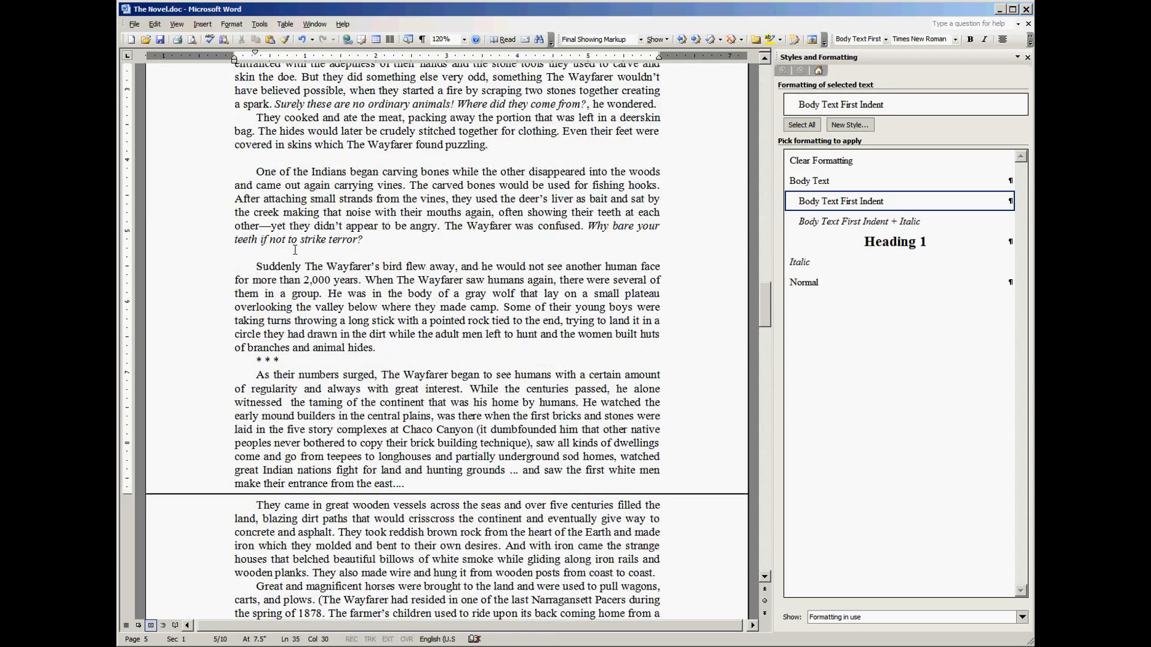
click(299, 251)
key(BackSpace)
- Delete the blank lines above the Prologue paragraphs beginning "One of the Indians", "The Indians sat beside" and "The Paleo-Indians"
scroll(300, 251, up, 4)
click(315, 296)
key(BackSpace)
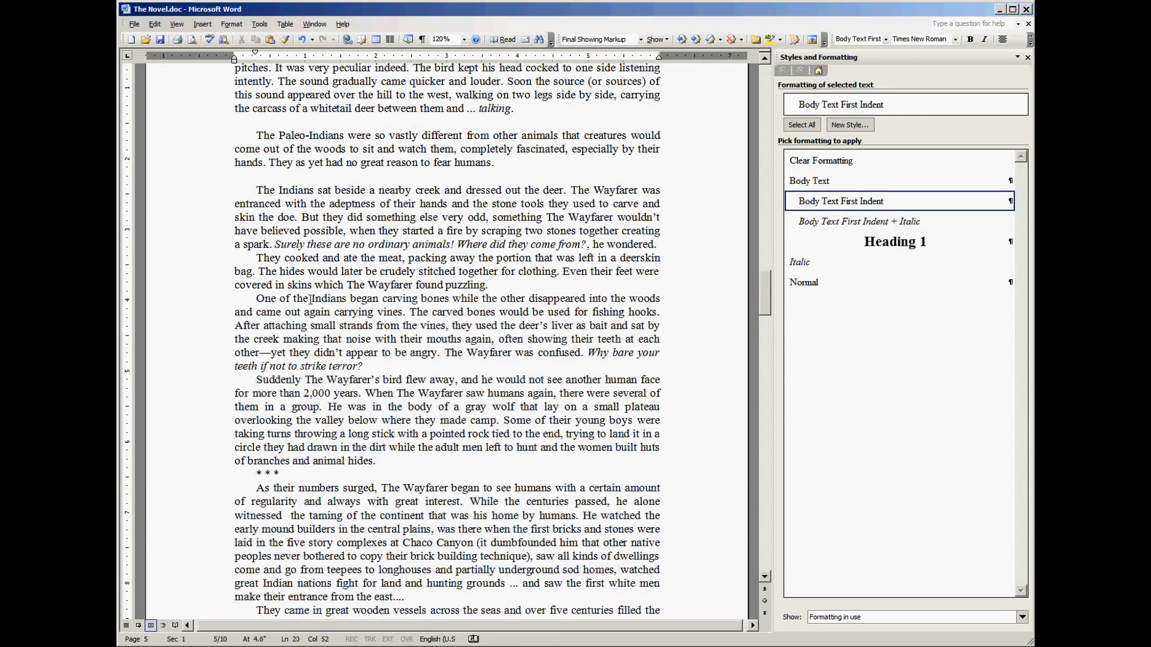
click(325, 178)
key(BackSpace)
click(330, 122)
key(BackSpace)
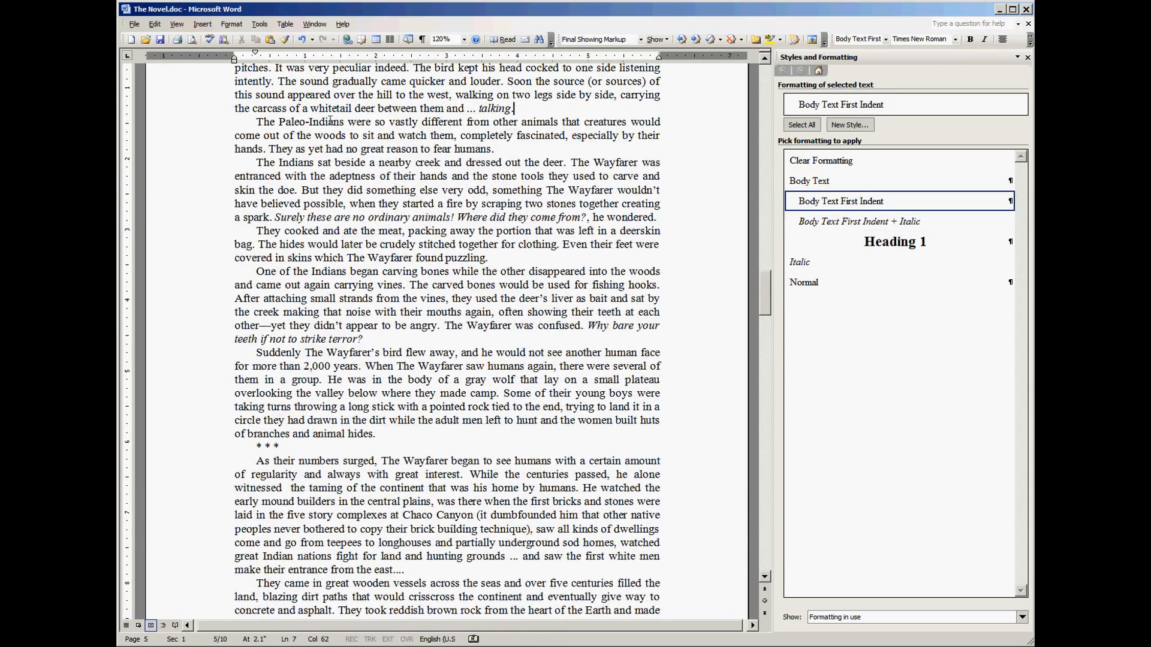
- Delete the blank lines above the Prologue paragraphs beginning "It was only 10,000 years ago" and "He once spent an entire evening"
scroll(329, 121, up, 7)
click(291, 251)
key(BackSpace)
scroll(291, 251, up, 5)
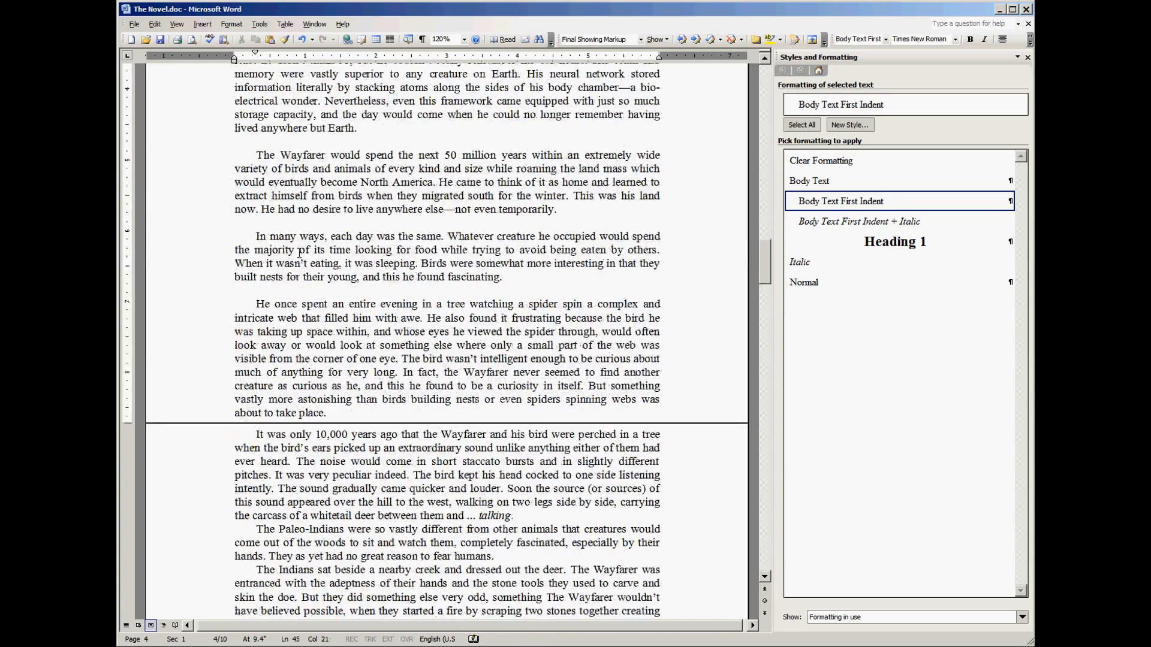
click(295, 297)
key(BackSpace)
- Delete the blank lines above the Prologue paragraphs beginning "In many ways", "The Wayfarer would spend" and "At home in the ocean"
click(332, 223)
key(BackSpace)
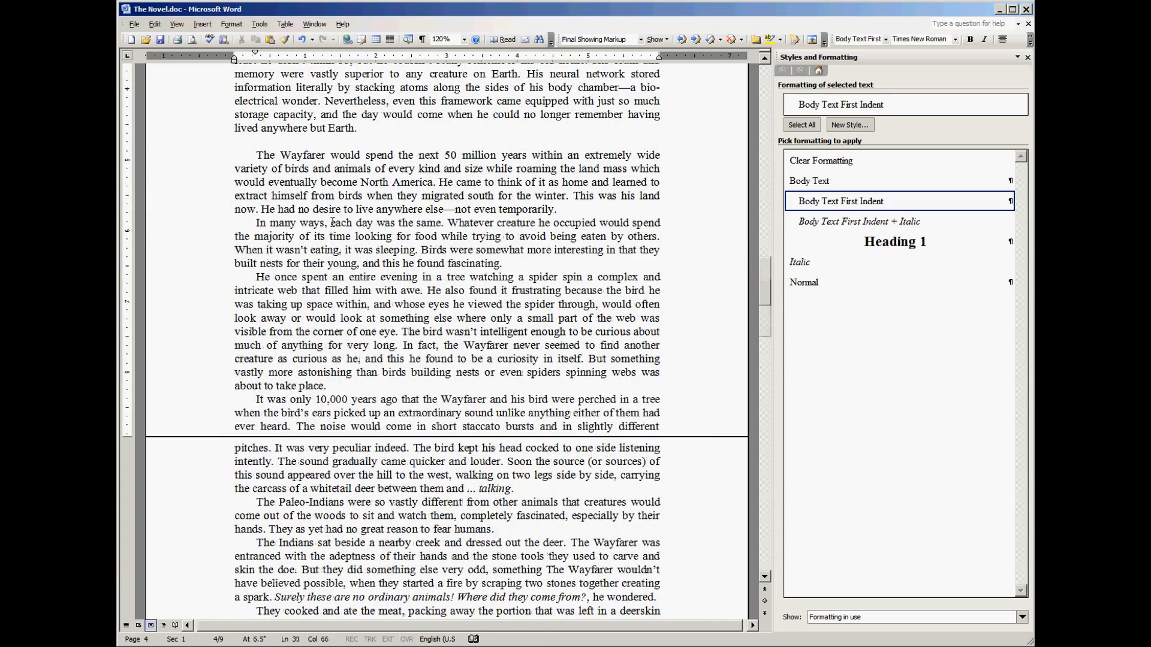
click(331, 140)
key(BackSpace)
scroll(331, 141, up, 6)
click(323, 222)
key(BackSpace)
- Delete the blank lines below and above the asterisk scene break that precedes "There had been no avian life"
scroll(323, 222, up, 9)
click(335, 406)
key(BackSpace)
click(317, 382)
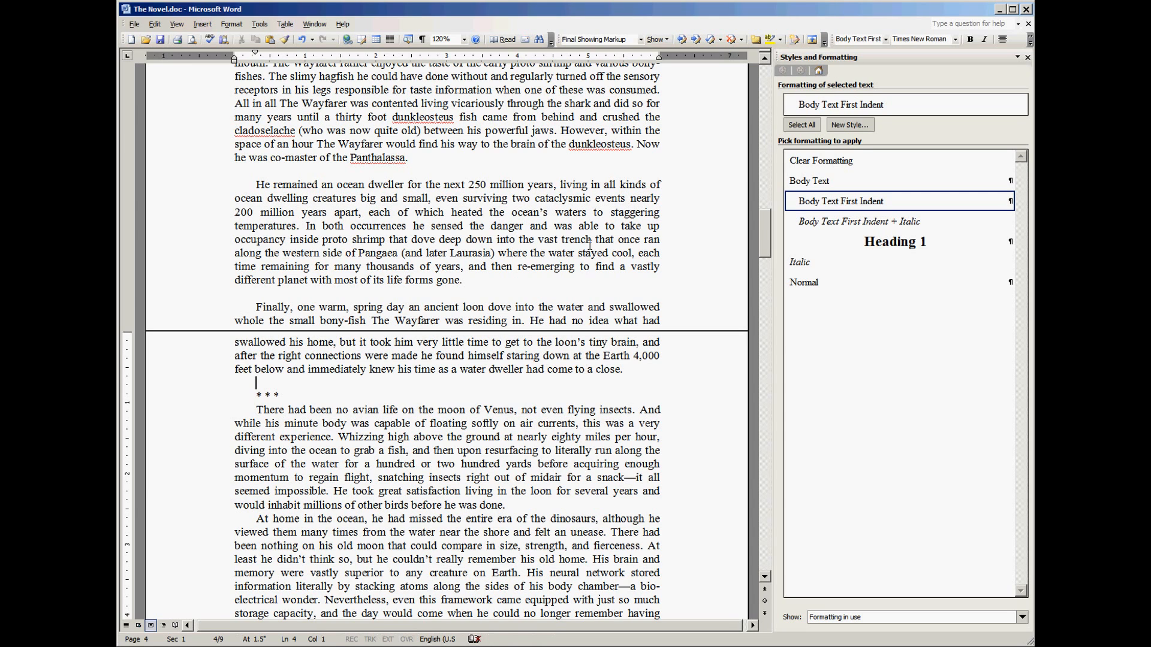
key(BackSpace)
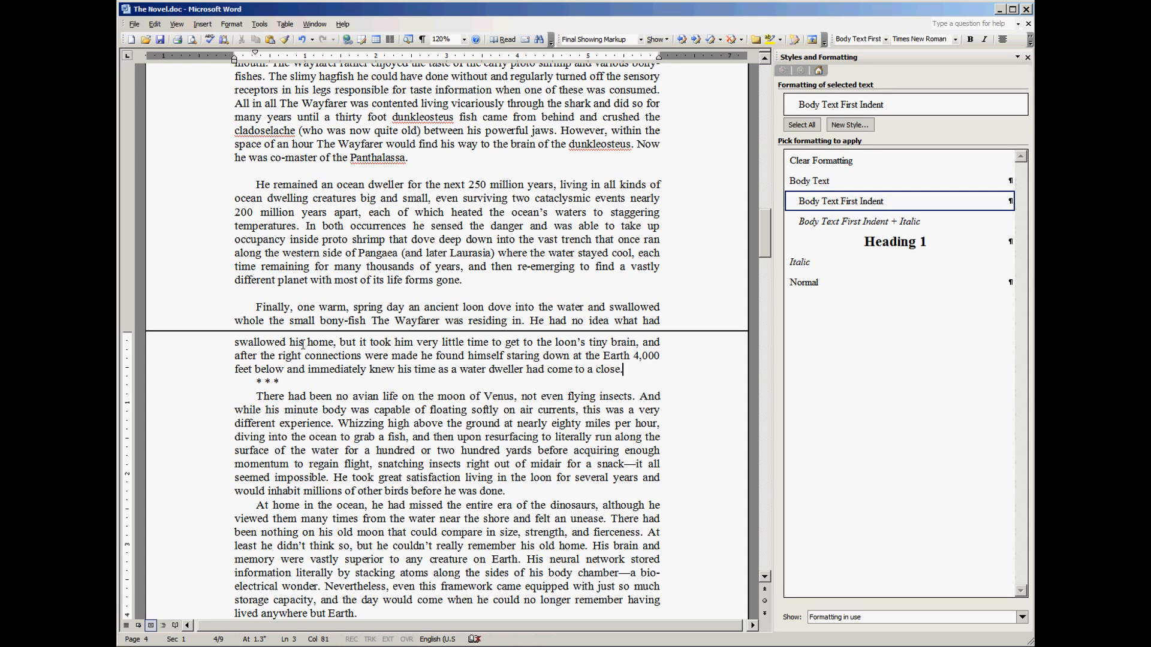
- Delete the blank lines above the Prologue paragraphs beginning "Finally, one warm", "He remained an ocean dweller" and "The shark was nearly"
click(470, 282)
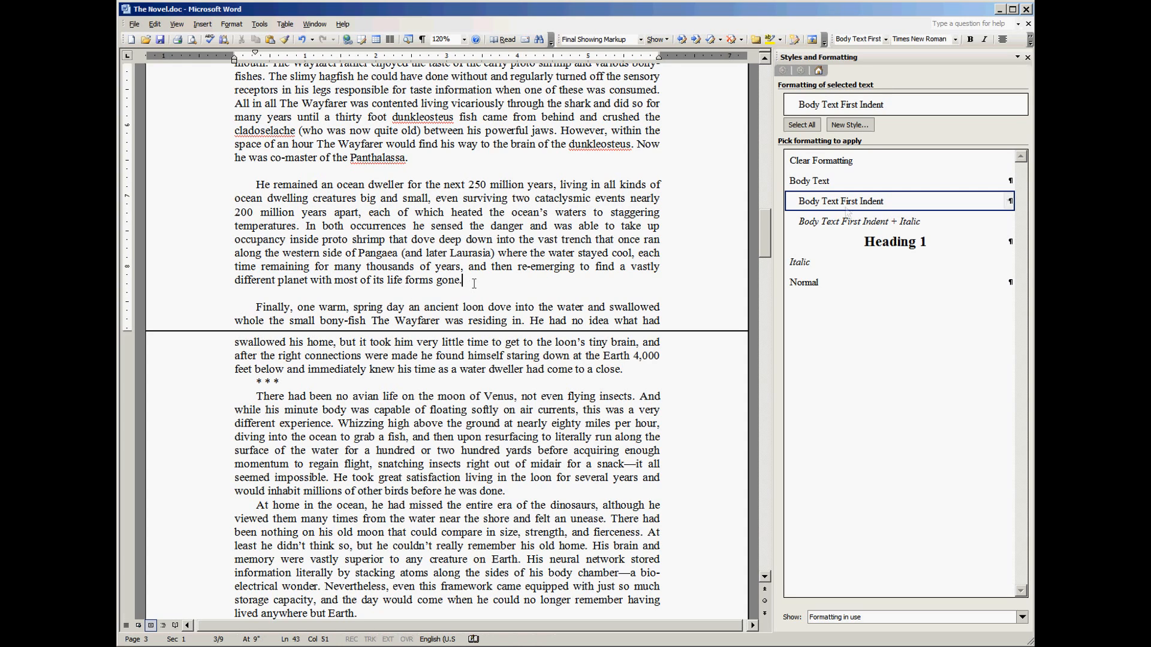
key(Delete)
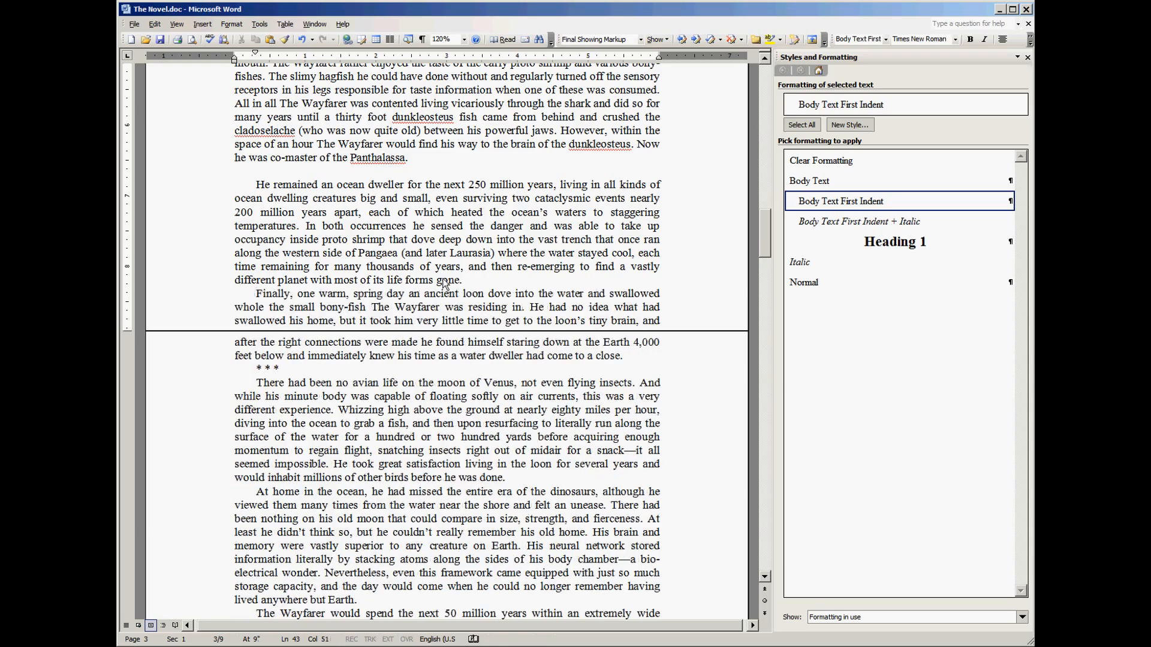
click(360, 167)
key(BackSpace)
scroll(360, 168, up, 6)
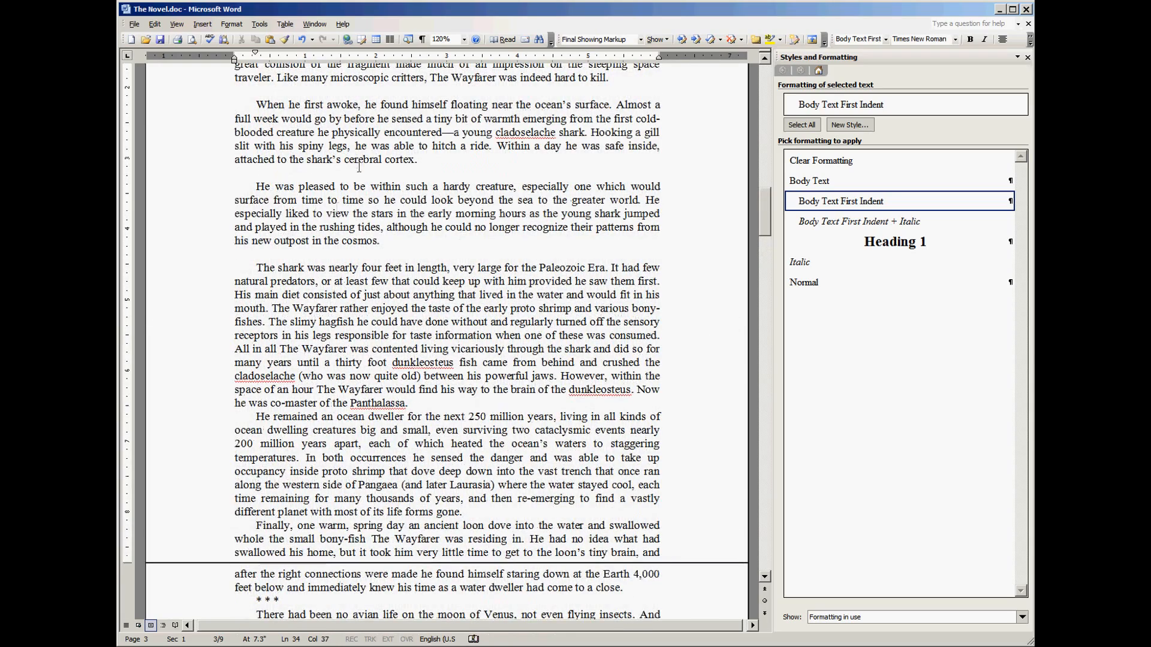
key(BackSpace)
- Delete the blank lines above the Prologue paragraphs beginning "He was pleased" and "When he first awoke"
click(298, 173)
key(BackSpace)
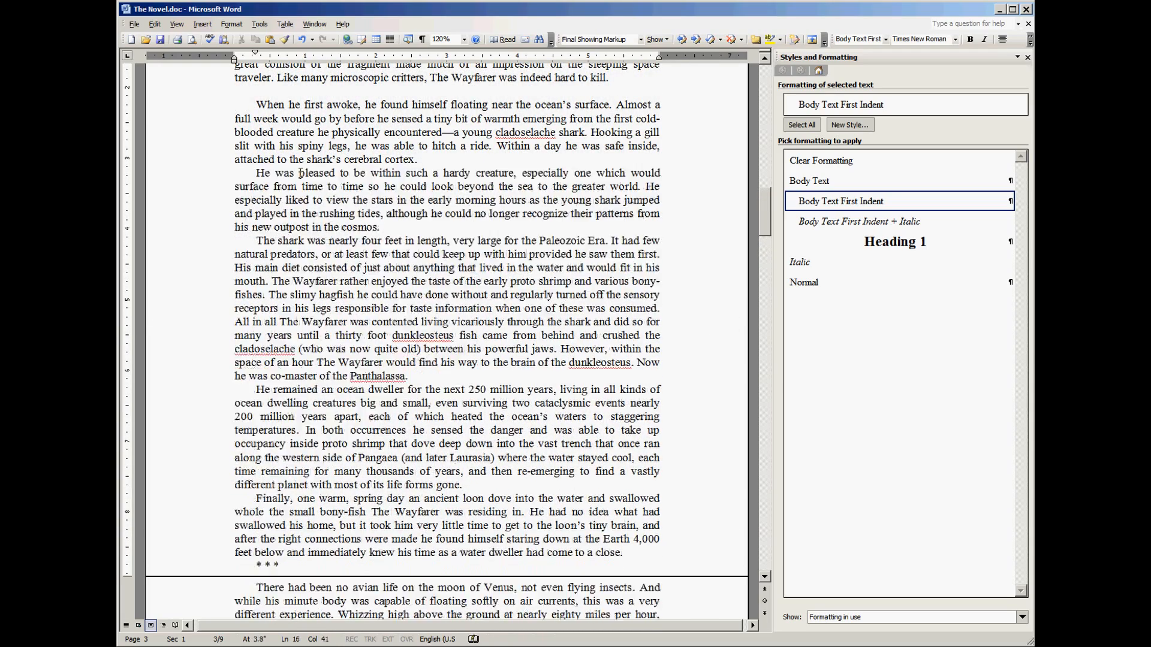
scroll(297, 181, up, 4)
click(289, 265)
key(BackSpace)
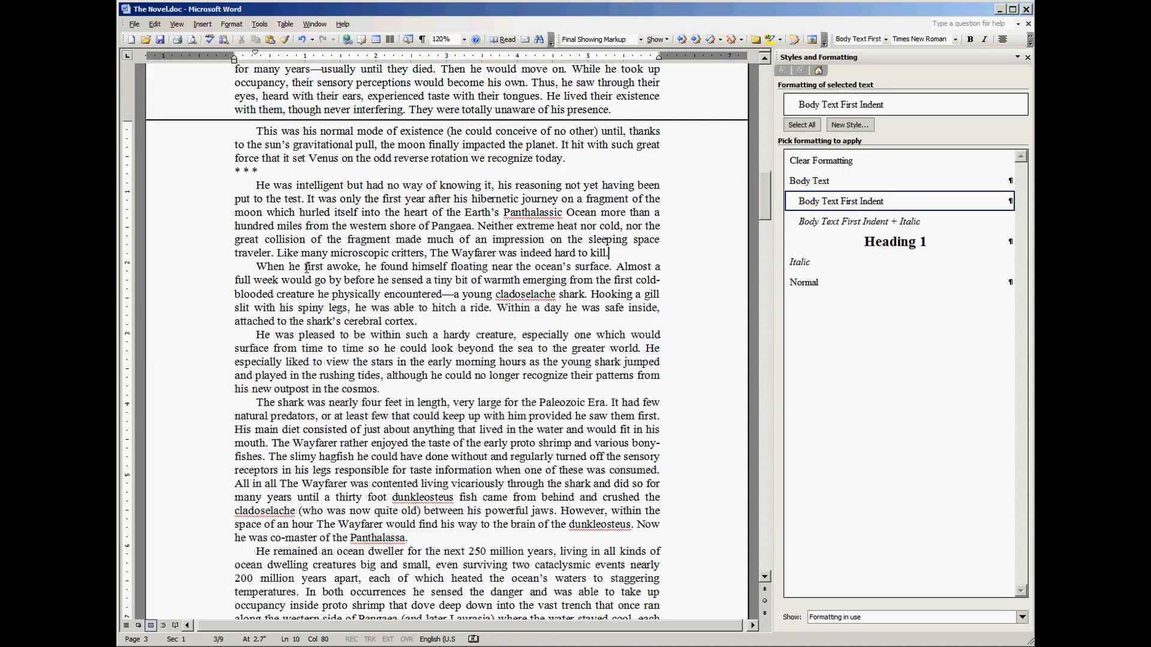
- Insert two sample paragraphs, "HHHJJJK" and "HHJJK;pp", after the first paragraph of the Prologue
scroll(306, 268, up, 7)
scroll(306, 268, up, 3)
scroll(369, 223, down, 2)
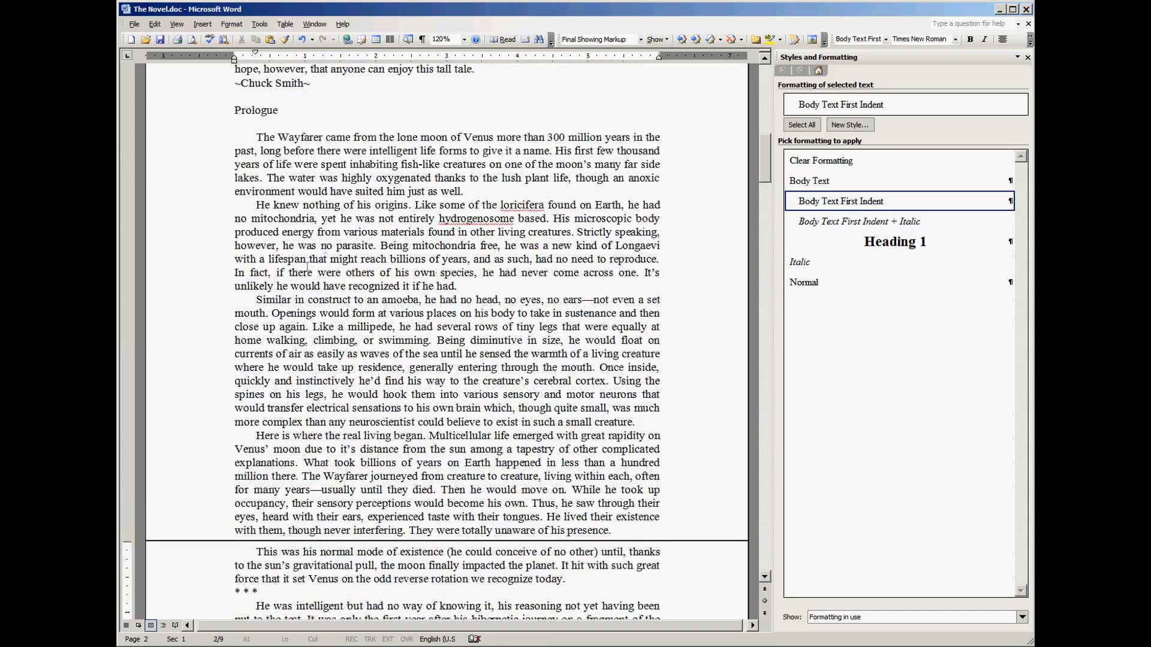
click(488, 156)
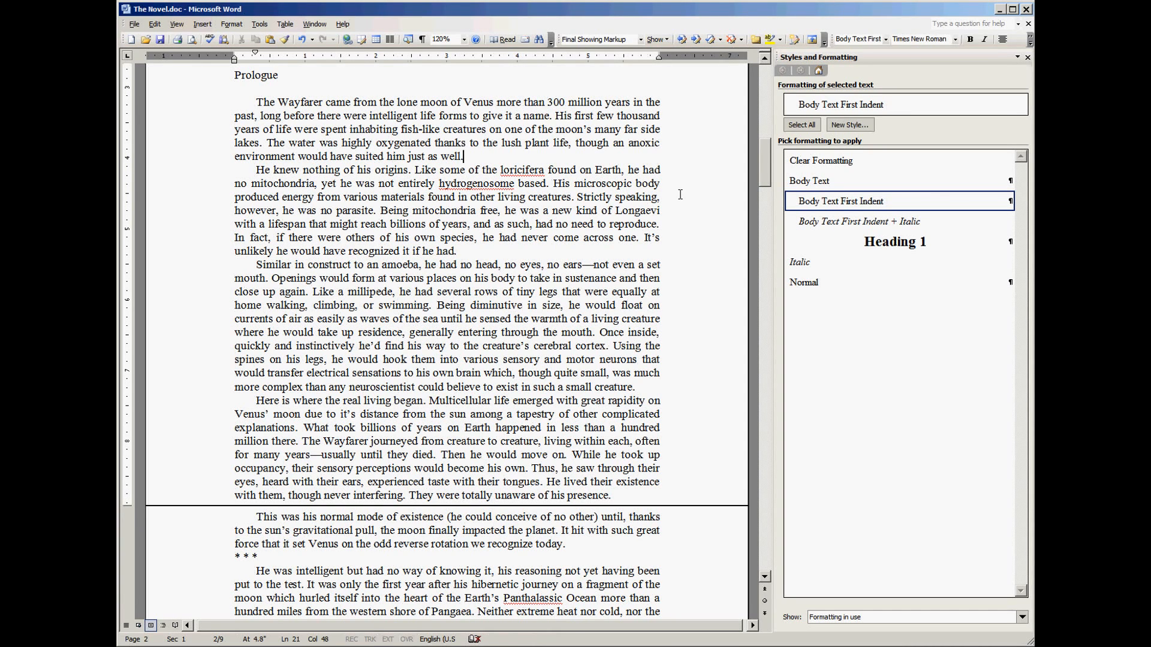
key(Return)
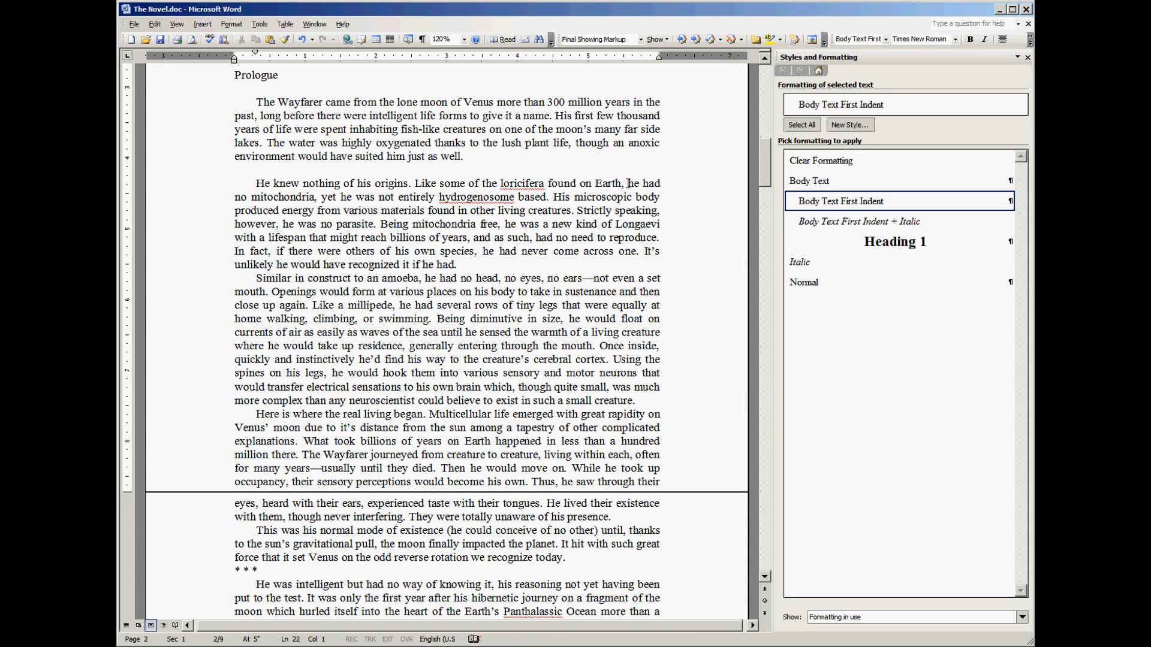
text(HHHJJJK)
key(Return)
text(HHJJK;pp)
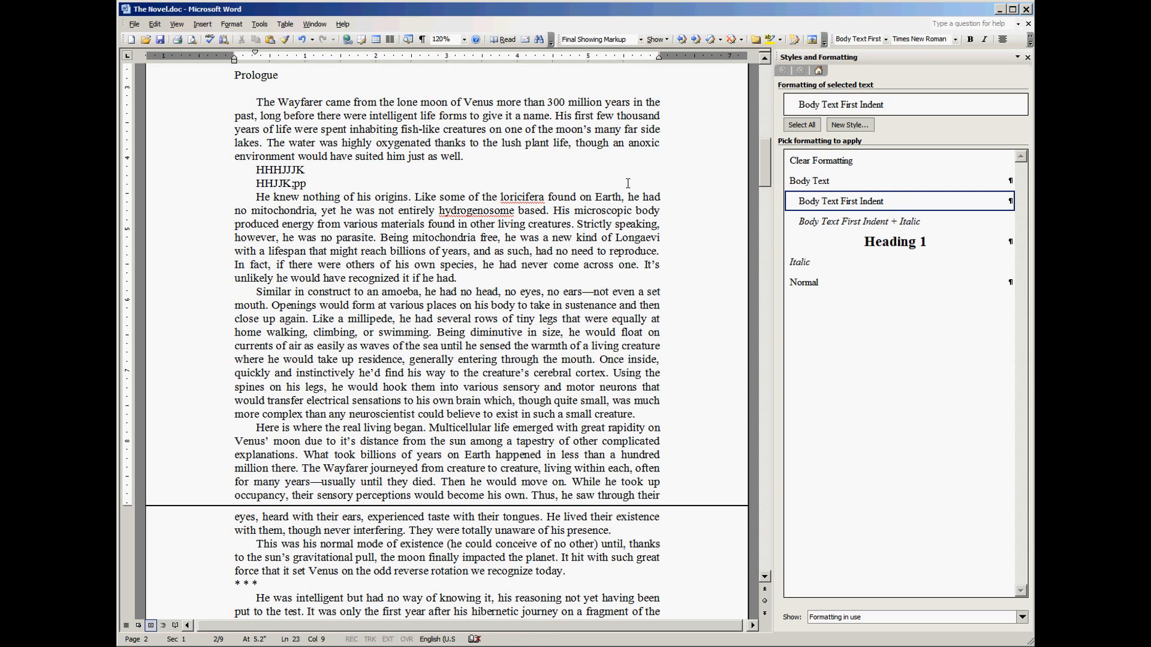
- Delete the two sample paragraphs below the first paragraph of the Prologue
triple_click(335, 187)
click(321, 173)
drag(321, 183, 239, 177)
key(Delete)
- Delete the blank lines below the Preface heading, between the byline and Preface, and between the title and byline
scroll(303, 106, up, 3)
scroll(303, 106, up, 15)
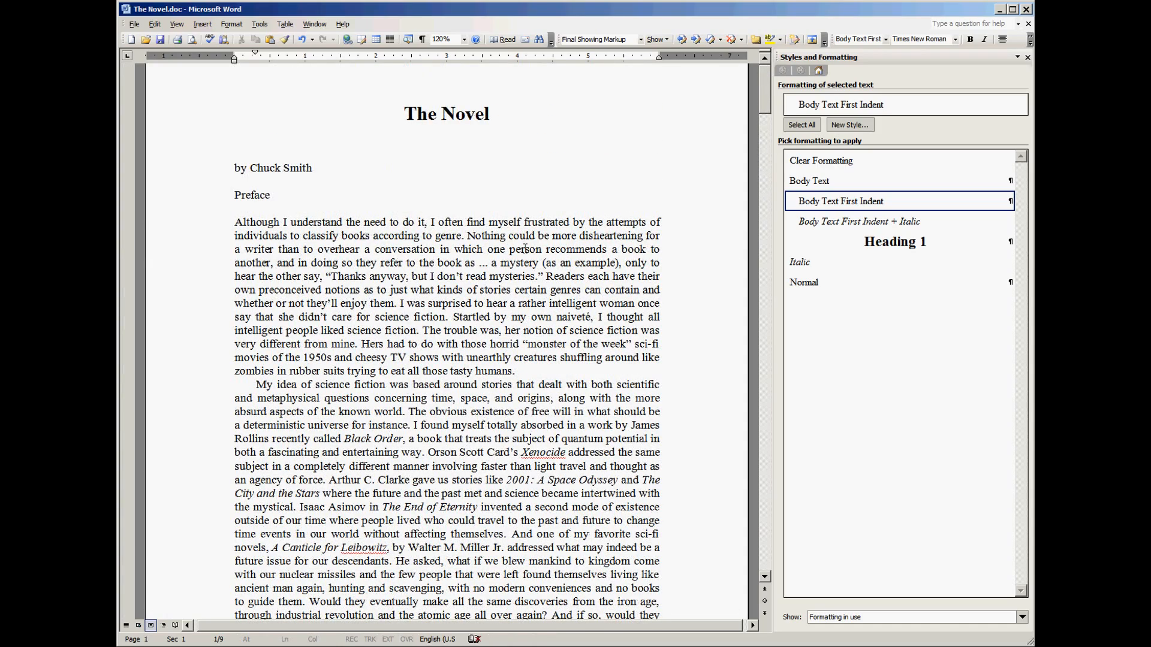
click(310, 208)
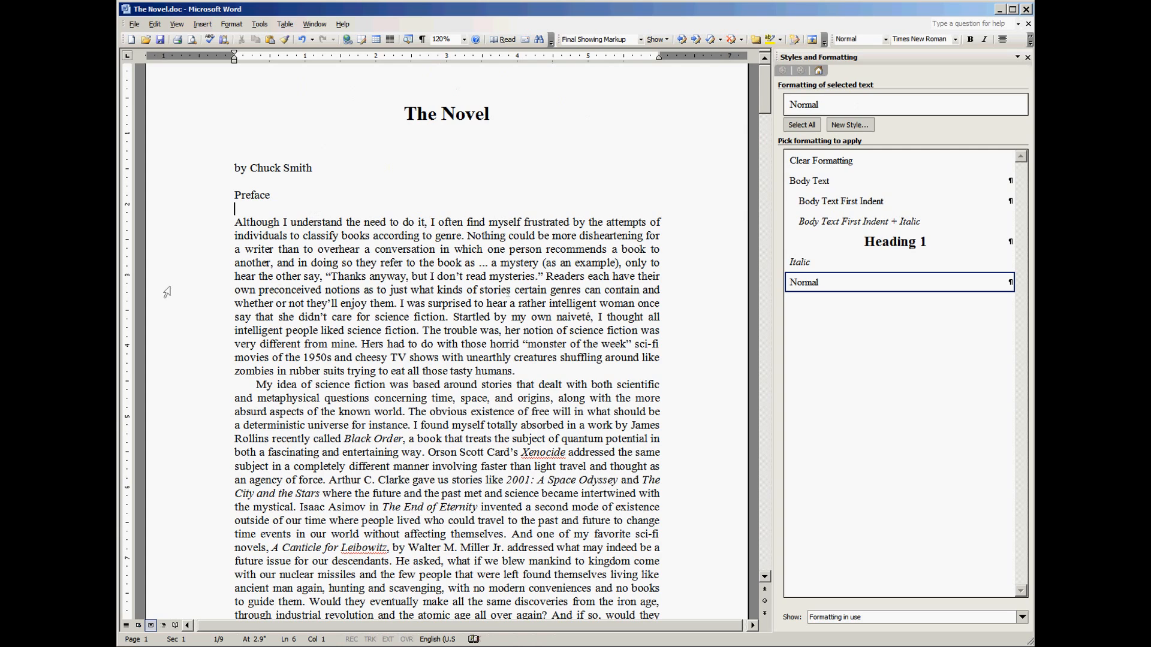
key(BackSpace)
key(Home)
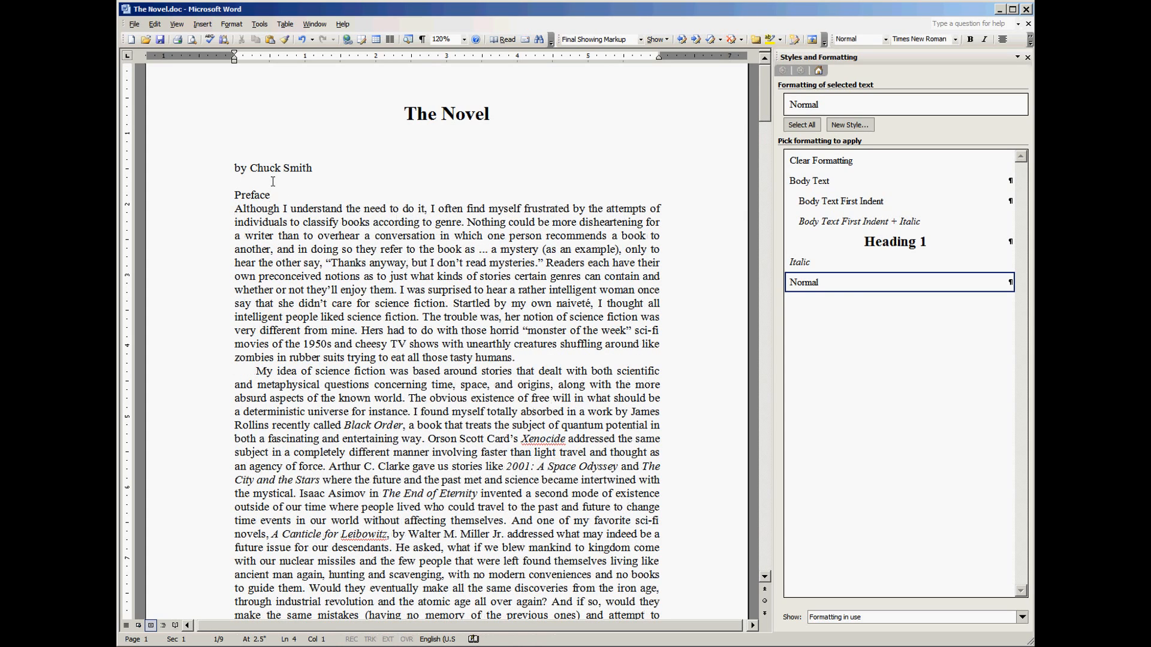
key(BackSpace)
click(352, 155)
key(BackSpace)
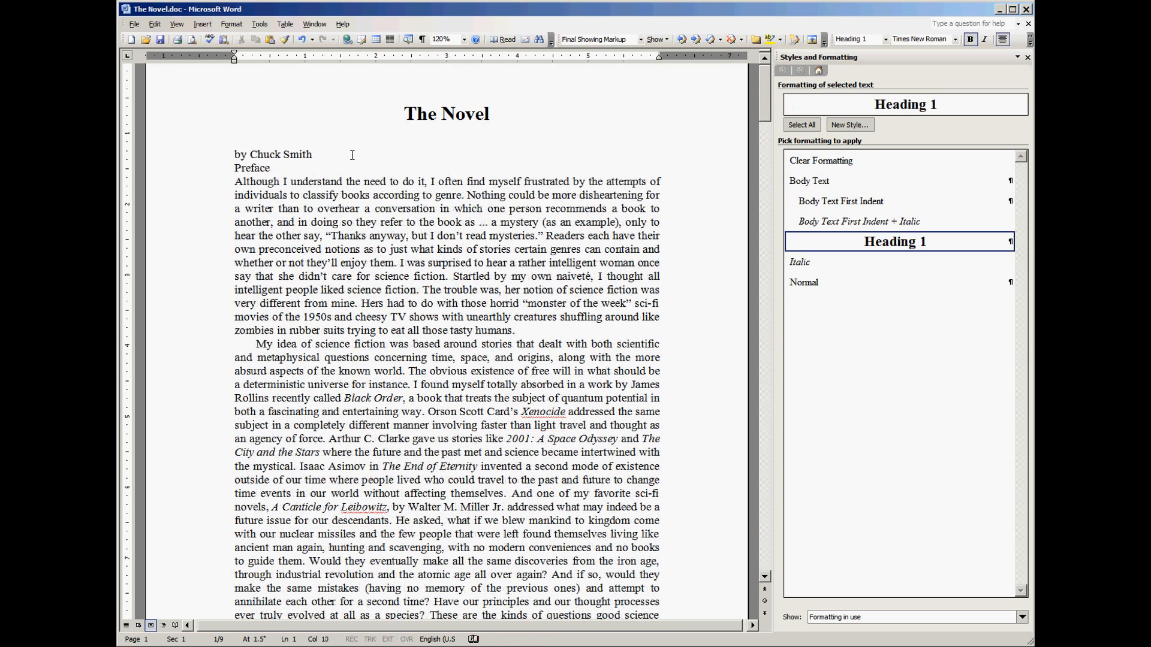
- Compare the style of the title with that of the byline, with all styles shown in the style list
click(388, 143)
click(516, 117)
scroll(515, 118, up, 1)
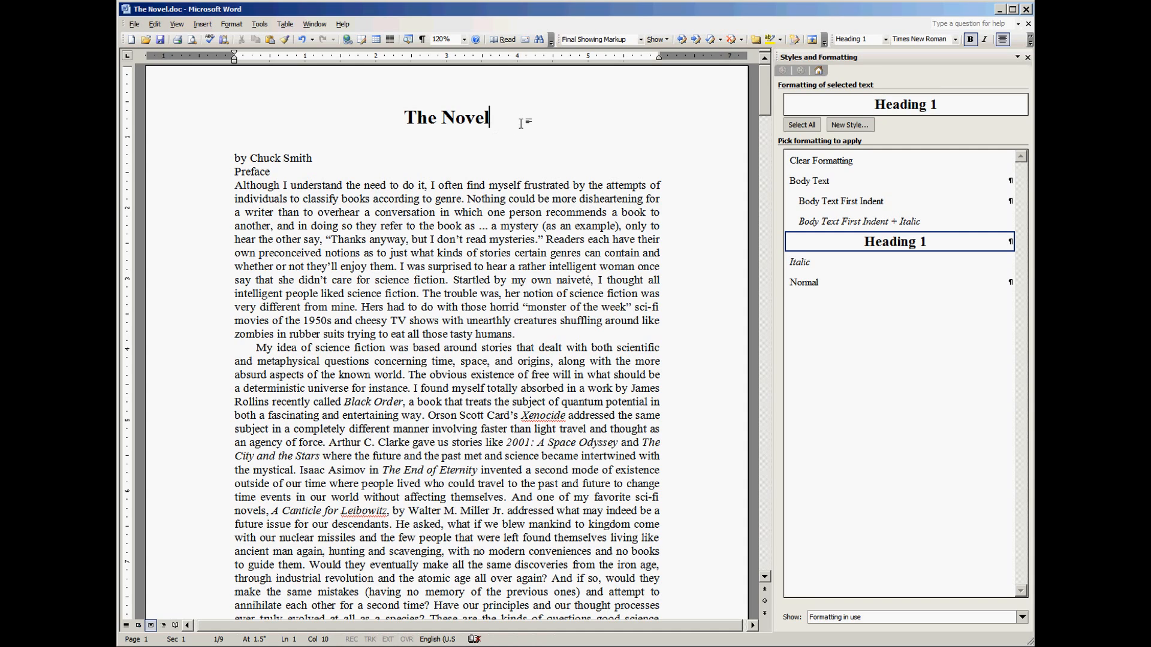
key(Down)
key(Up)
key(Down)
key(Up)
click(369, 156)
click(584, 127)
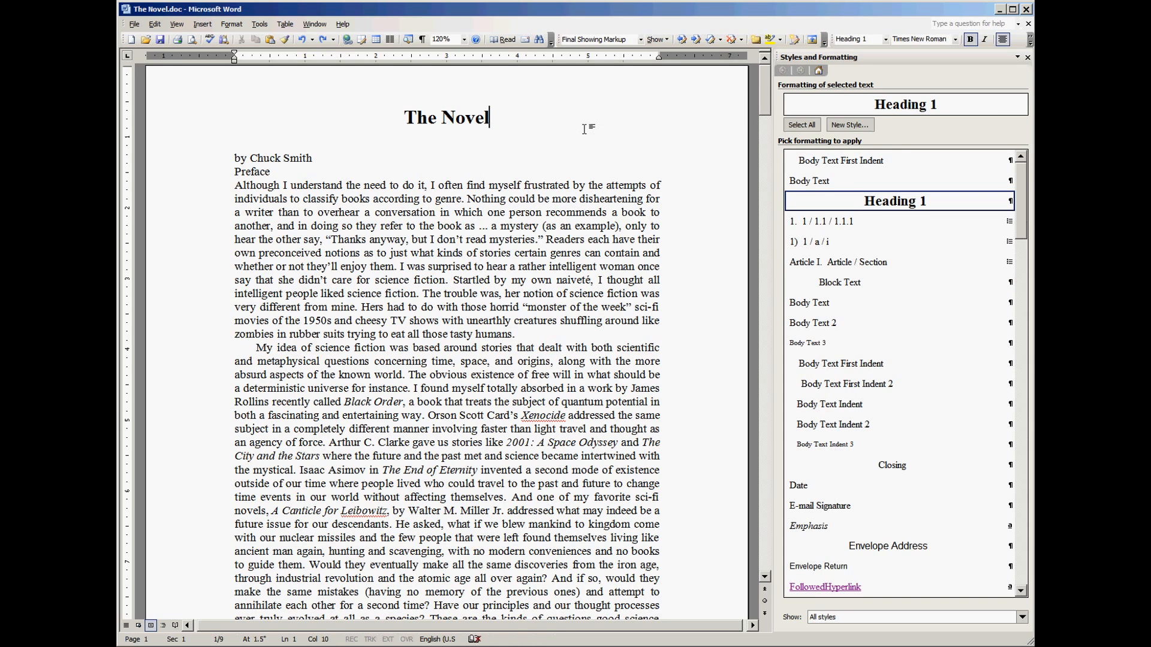
click(341, 158)
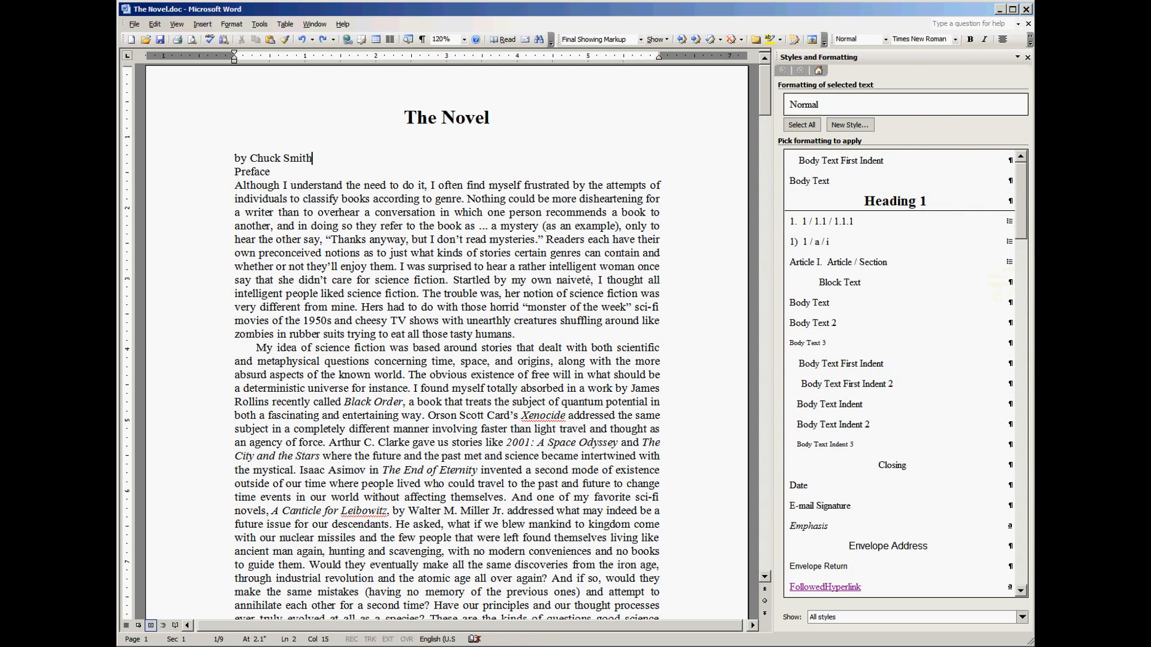
click(1021, 616)
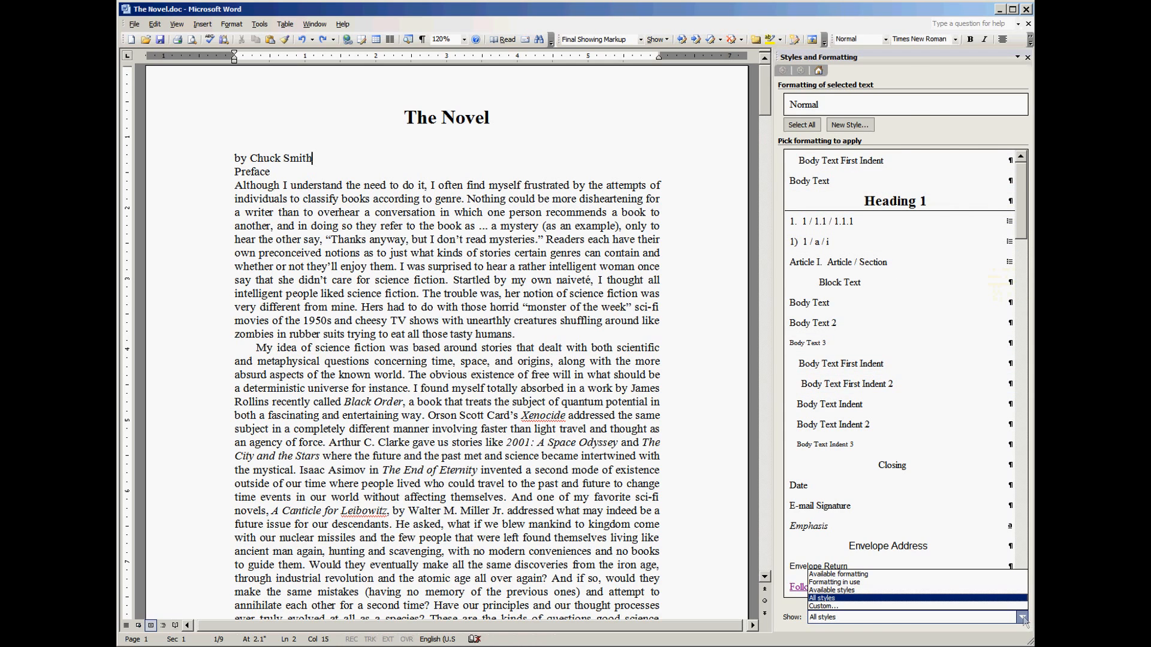
click(698, 116)
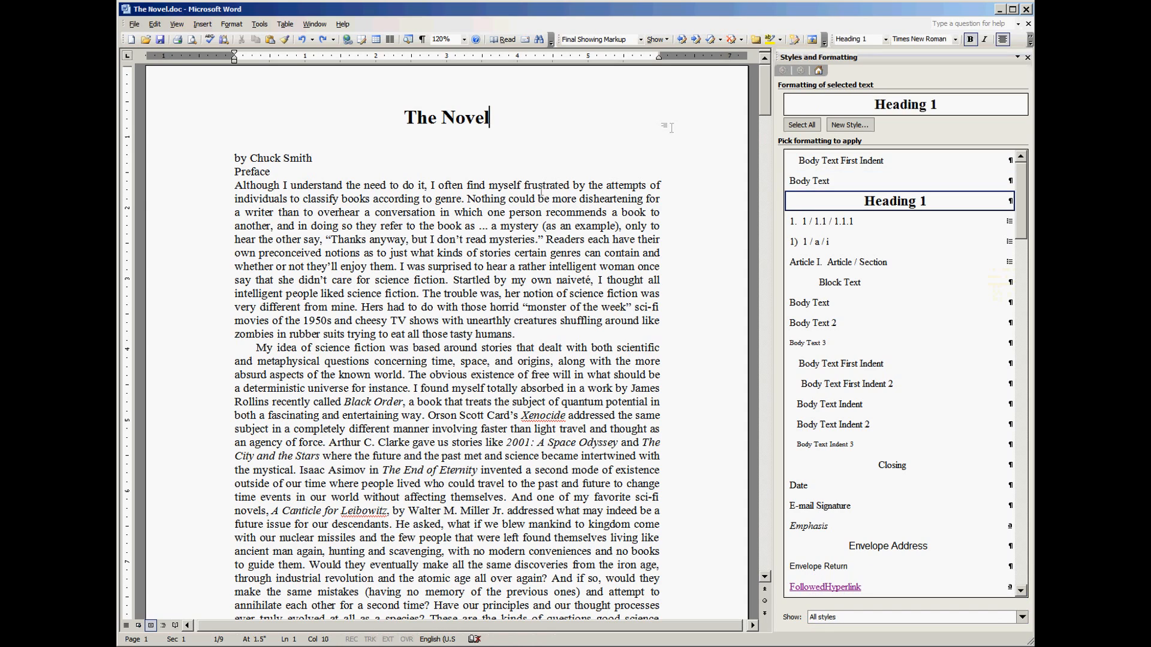
- Start a new paragraph style from the byline and base it on Body Text
click(362, 159)
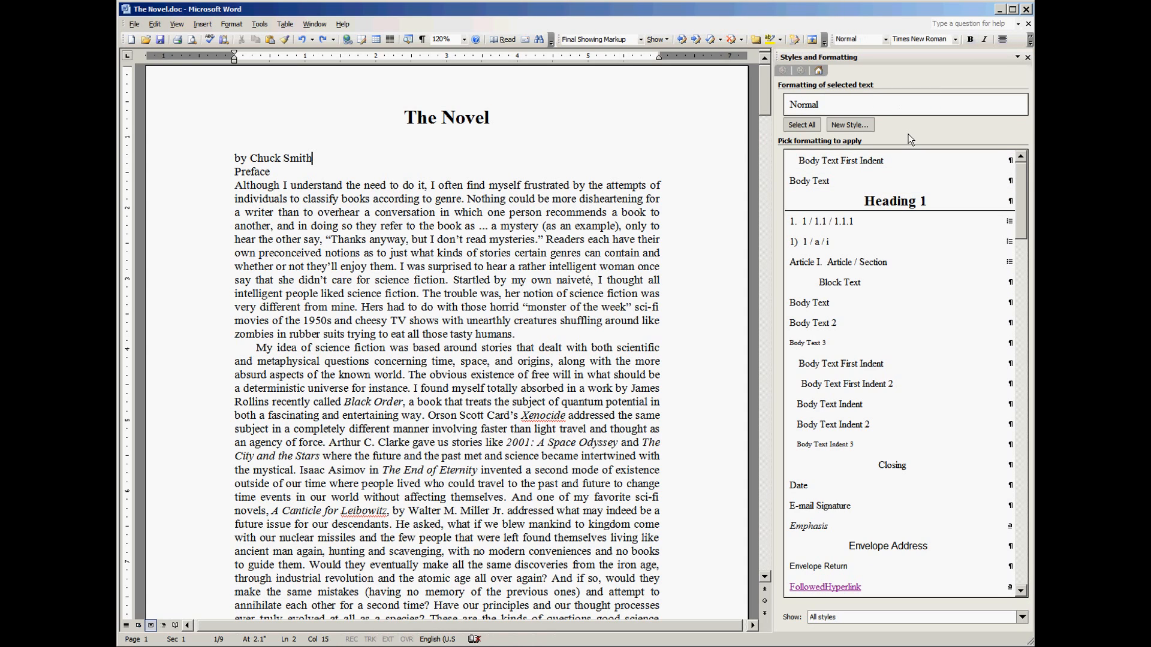
click(868, 123)
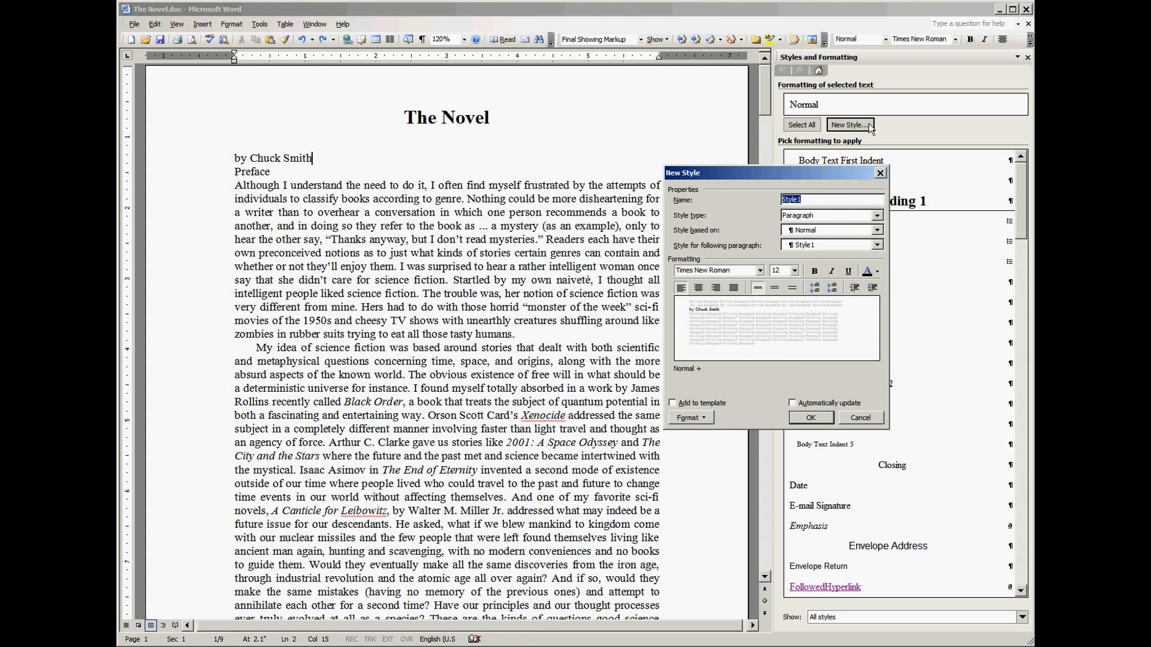
click(876, 216)
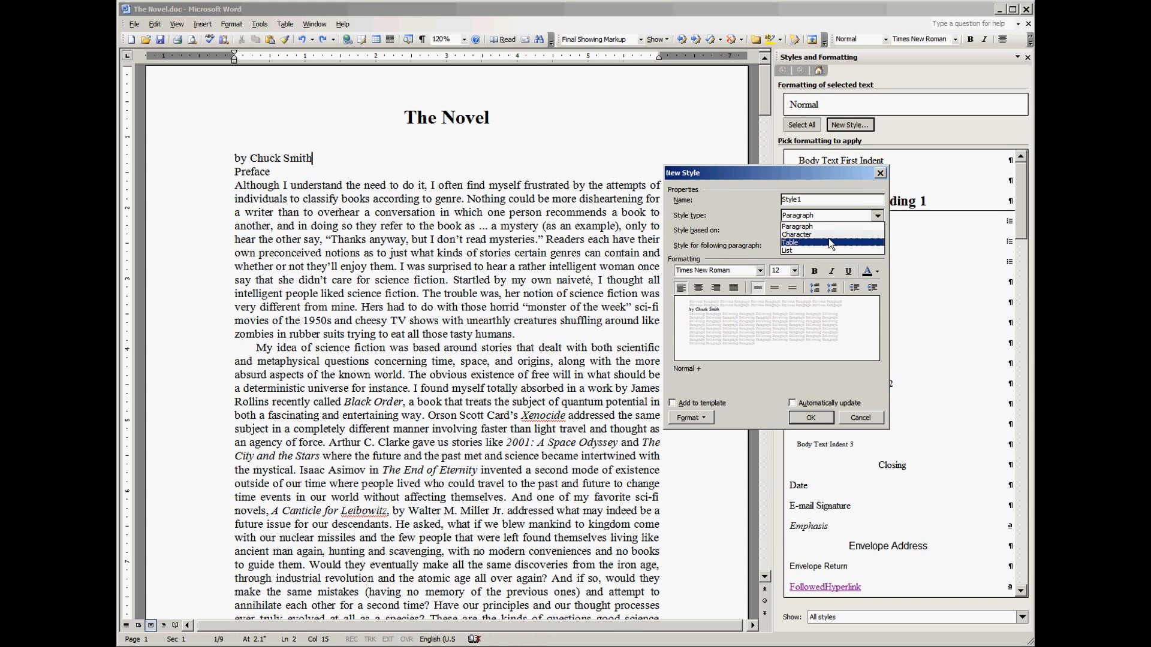
click(754, 193)
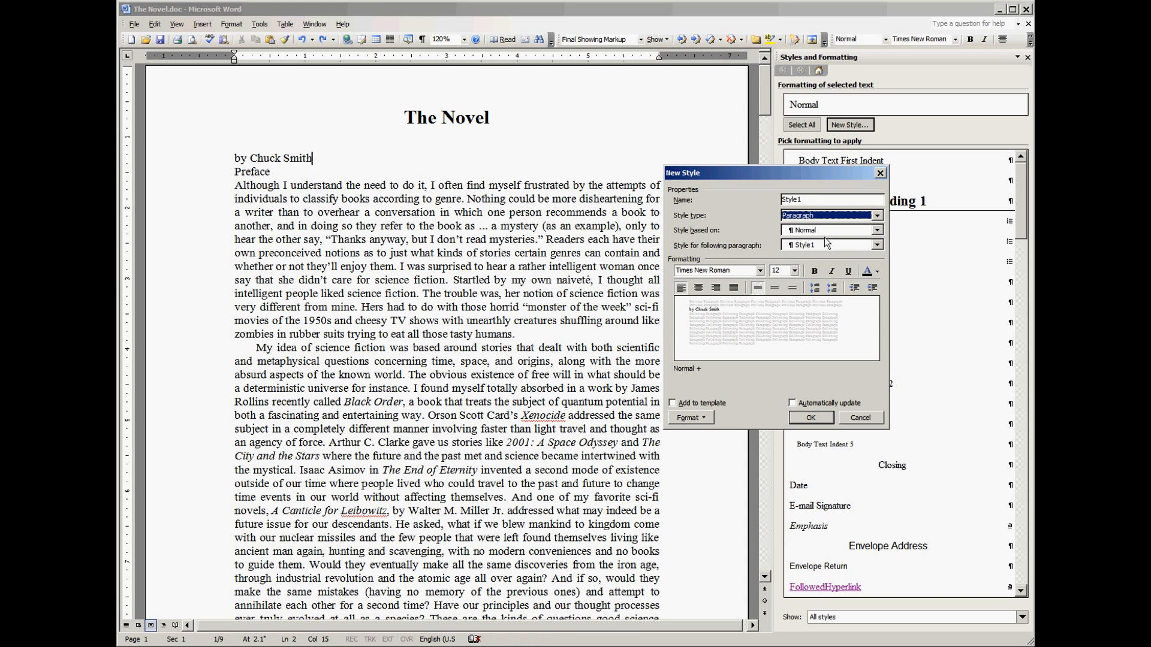
click(877, 230)
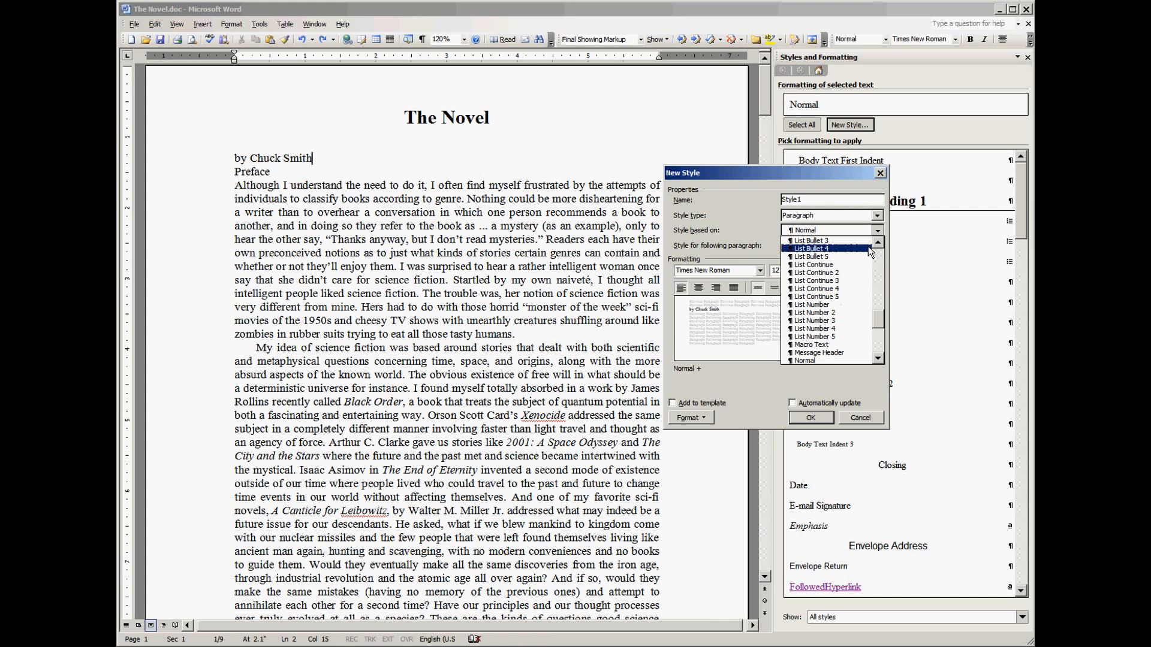
drag(879, 315, 879, 254)
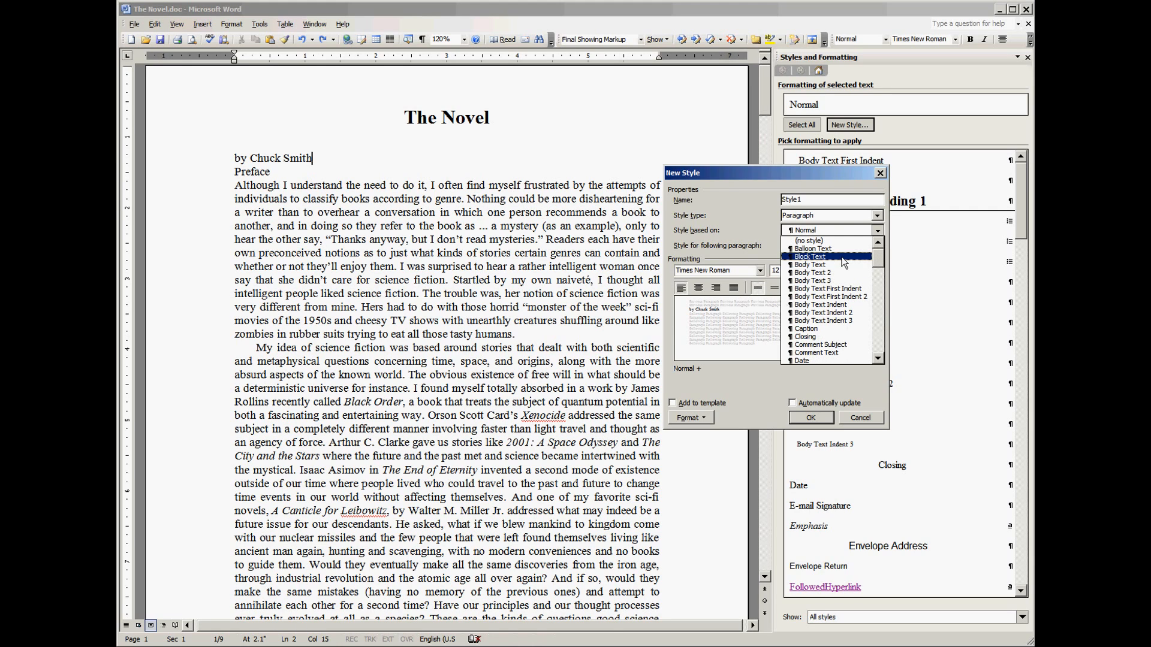
click(843, 265)
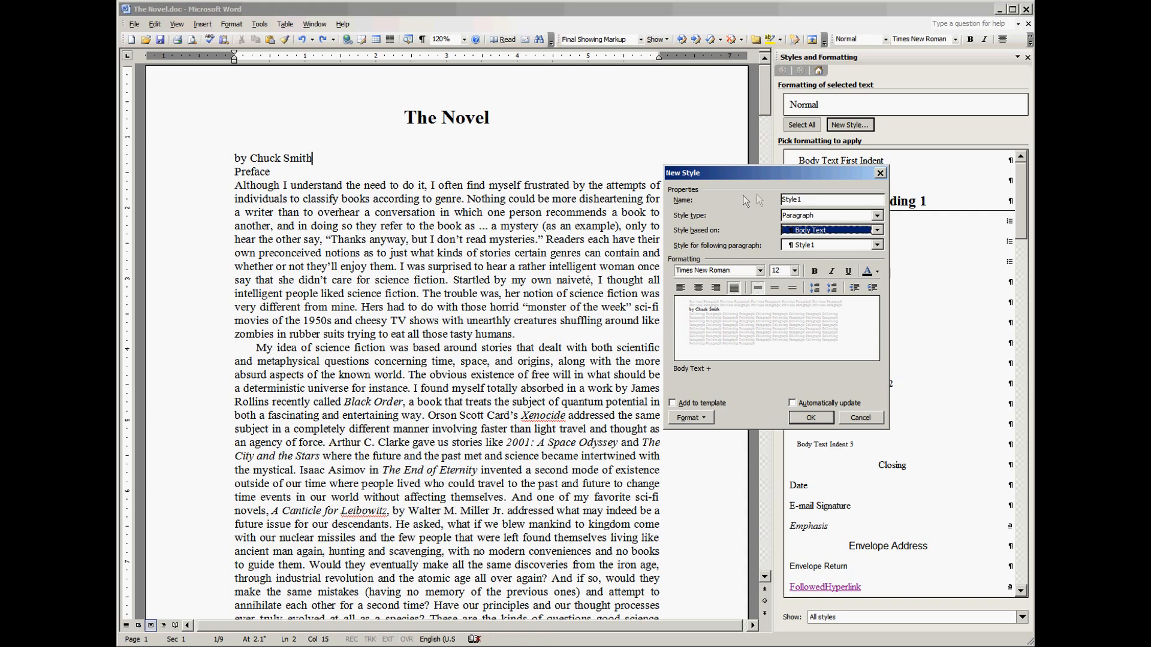
- Name the new style "Body Text Cen", give it centered alignment and create it
drag(815, 199, 767, 199)
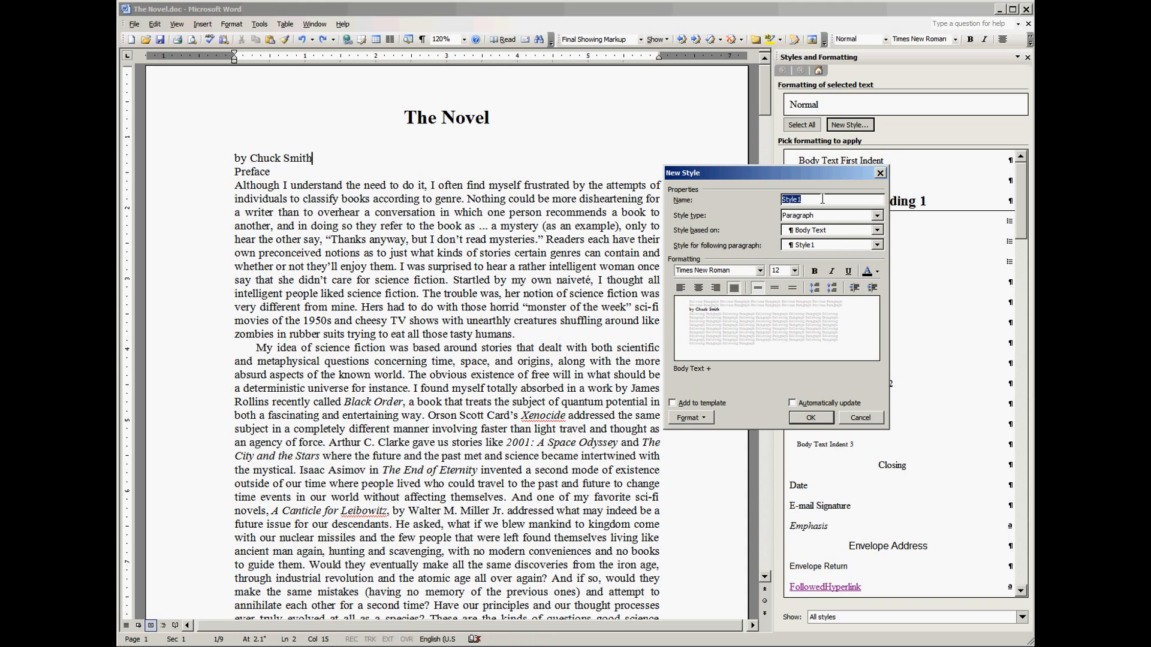
text(Body Text Cen)
click(700, 289)
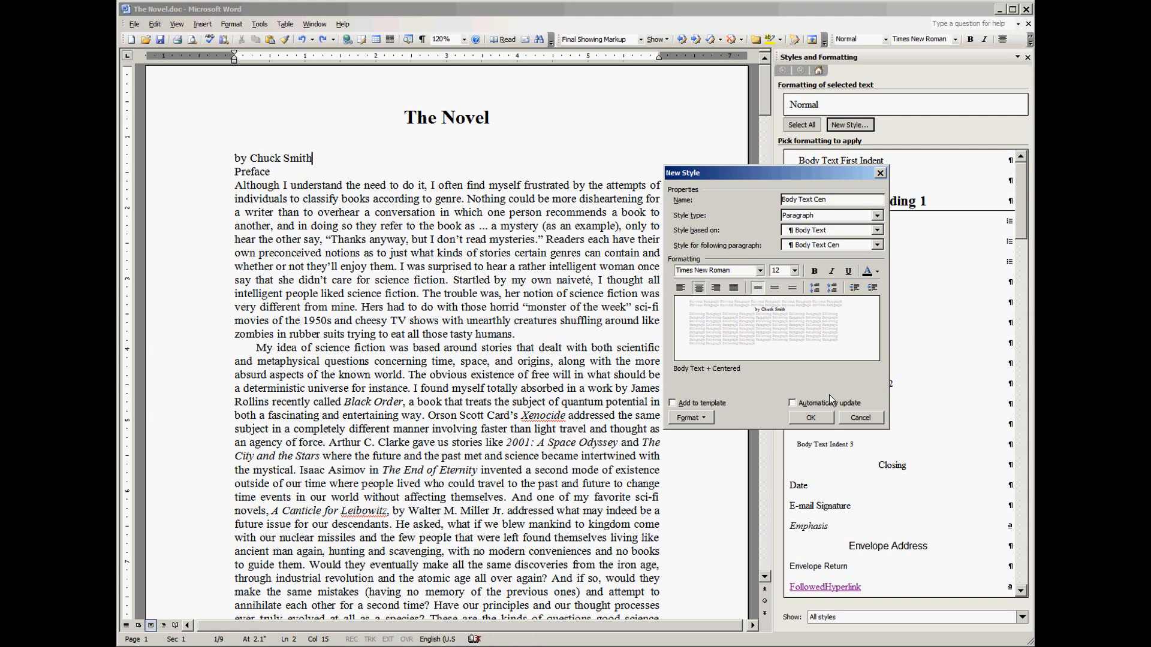
click(829, 414)
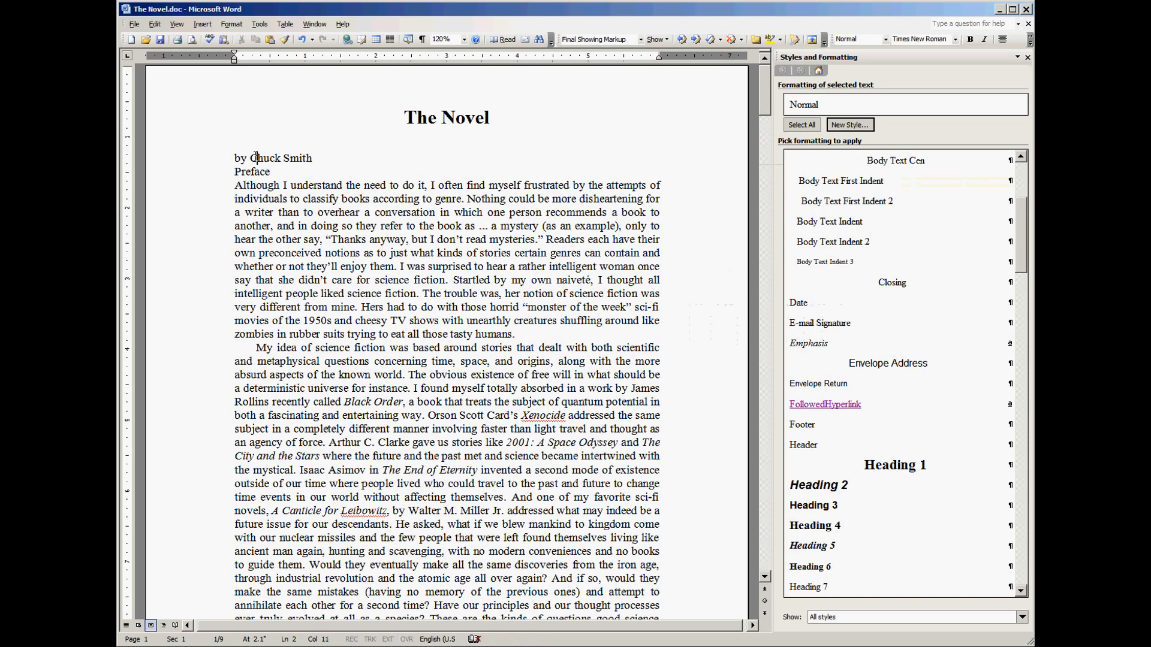
- Apply the Body Text Cen style to the byline
drag(318, 155, 236, 157)
click(320, 157)
click(898, 162)
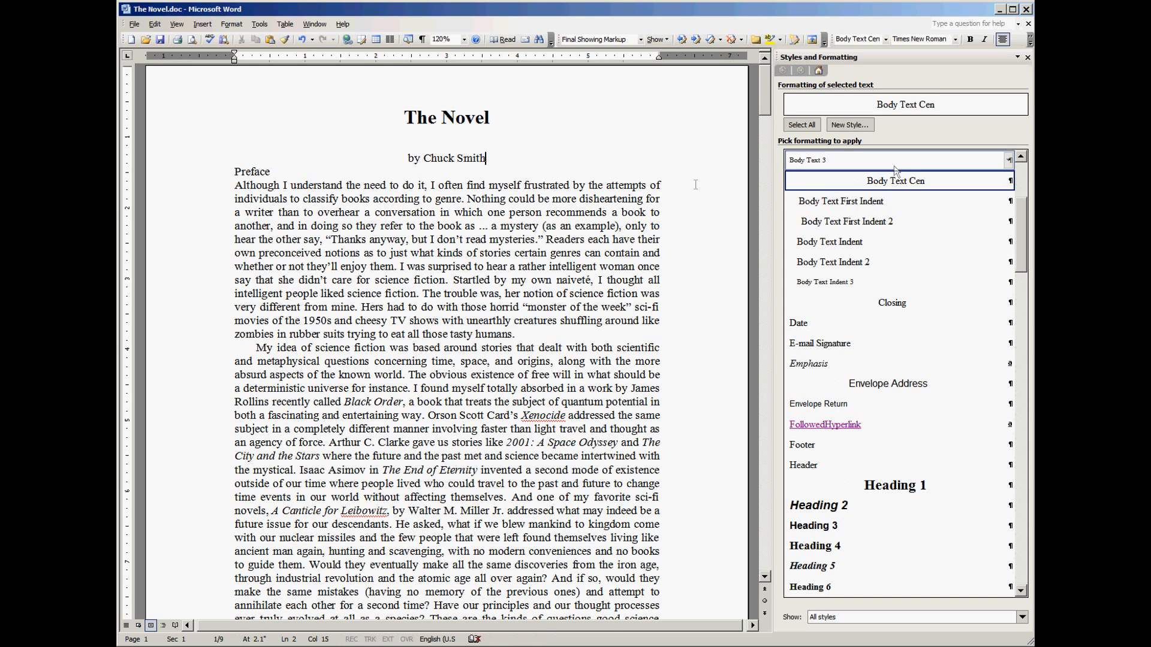
- Compare the styles of the title, the byline and the Preface line, checking the spacing between them
click(506, 118)
click(511, 145)
click(520, 128)
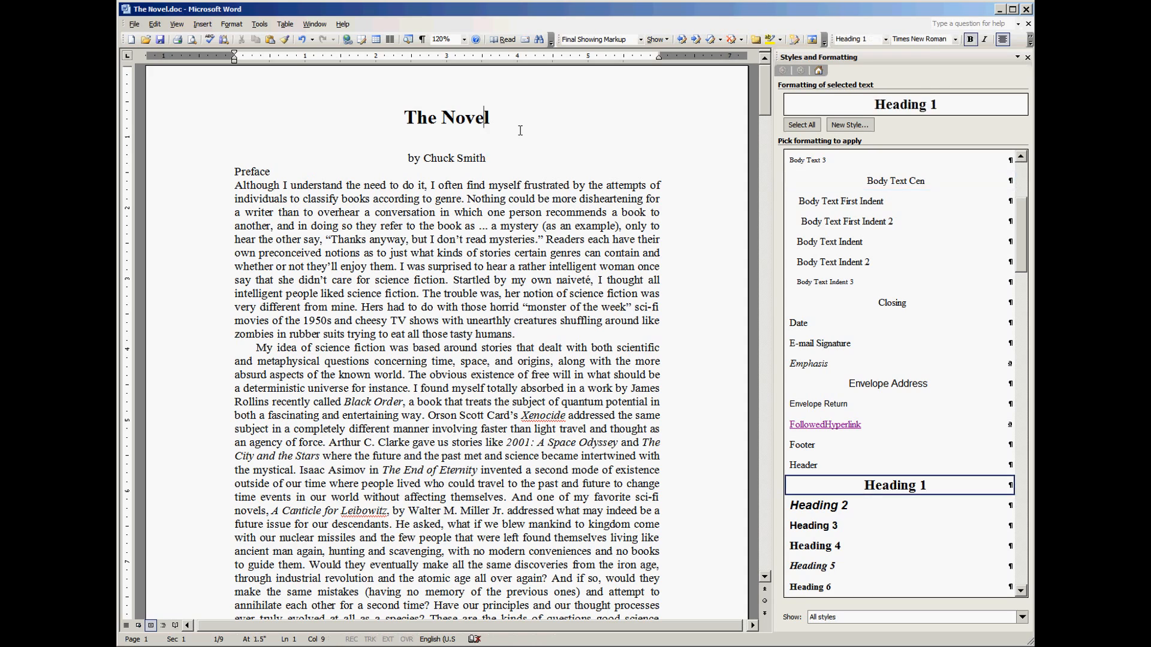
key(Down)
key(Down)
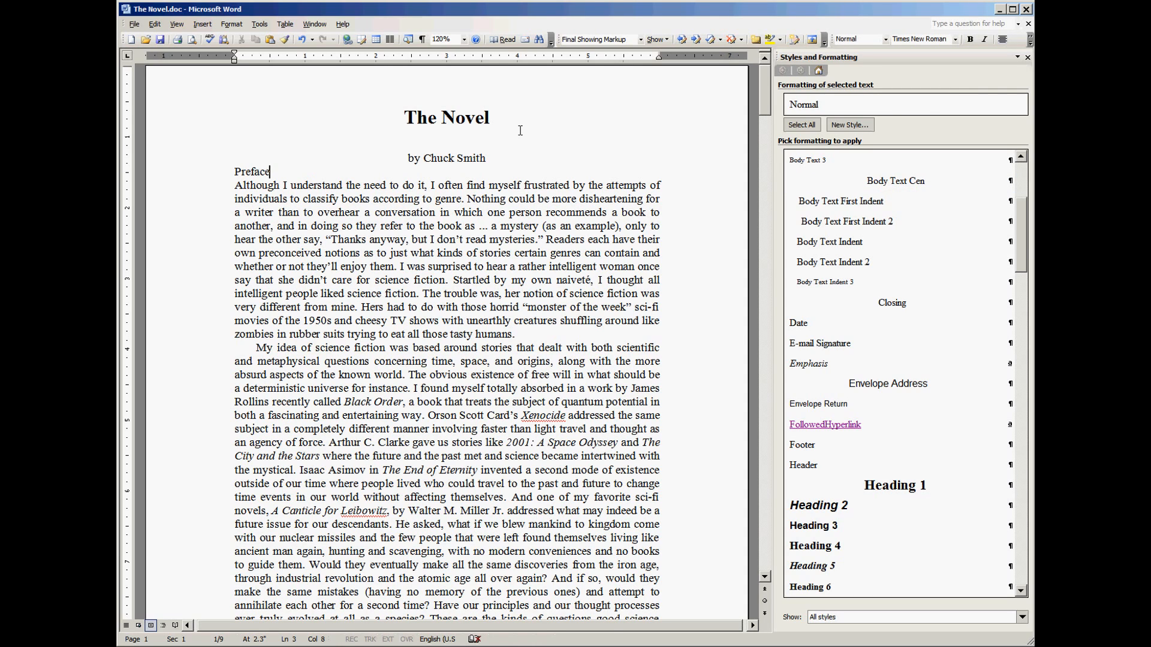
- Start a new paragraph style from the byline, name it "Body Text Cen 1B" and open its additional formatting options
click(524, 158)
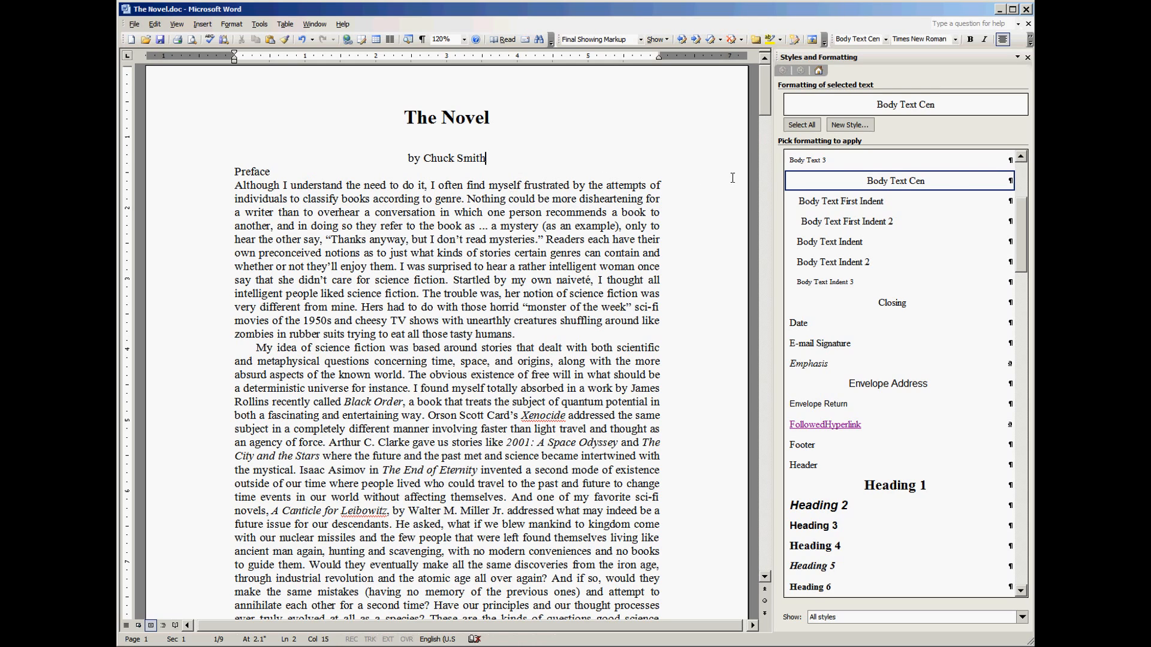
click(850, 125)
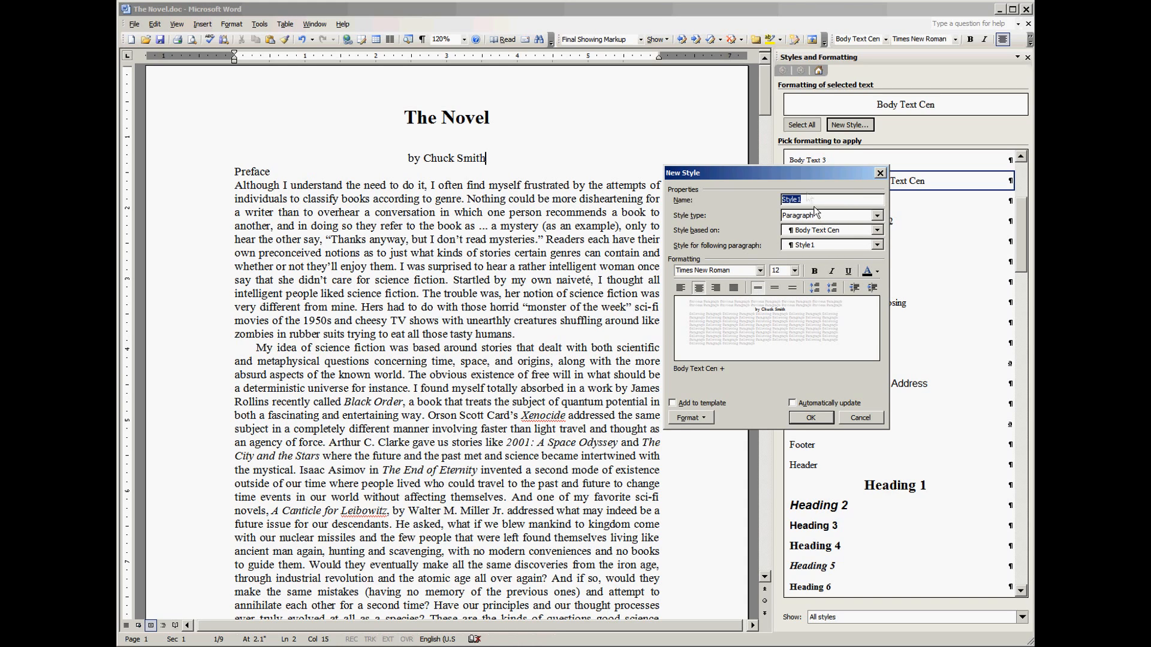
text(Body tEXT)
key(BackSpace)
key(BackSpace)
key(BackSpace)
key(BackSpace)
text(Text C)
click(712, 418)
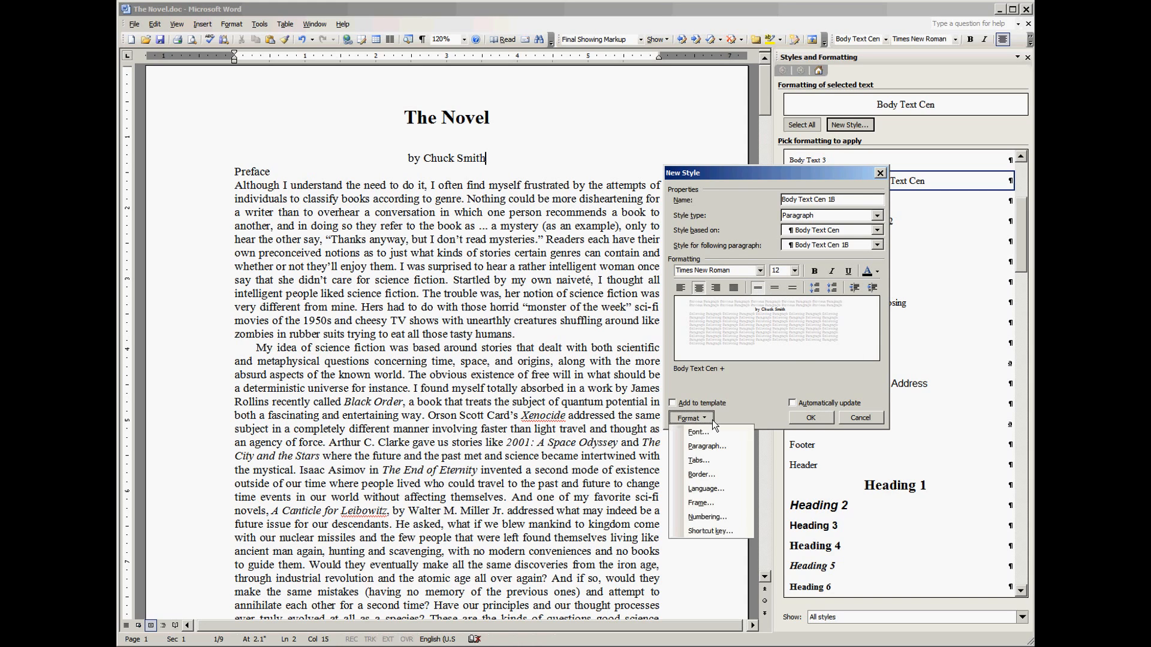
- Set the spacing after to 12 pt for the new Body Text Cen 1B style and save the style
click(726, 447)
click(784, 282)
click(784, 282)
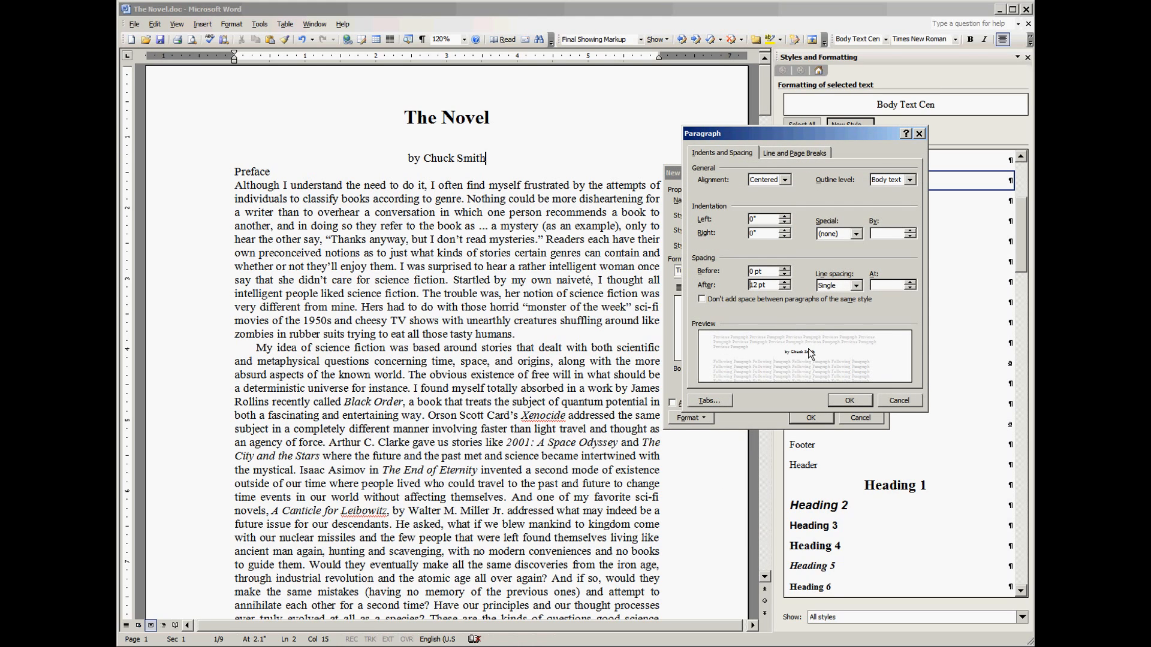
click(855, 403)
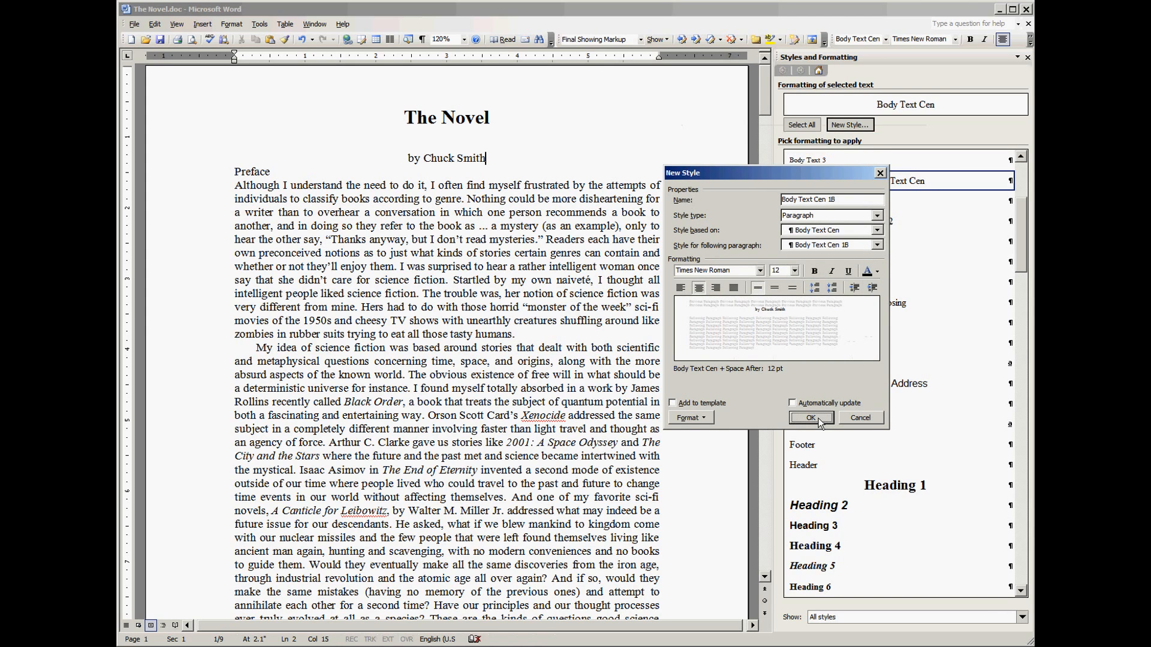
click(812, 418)
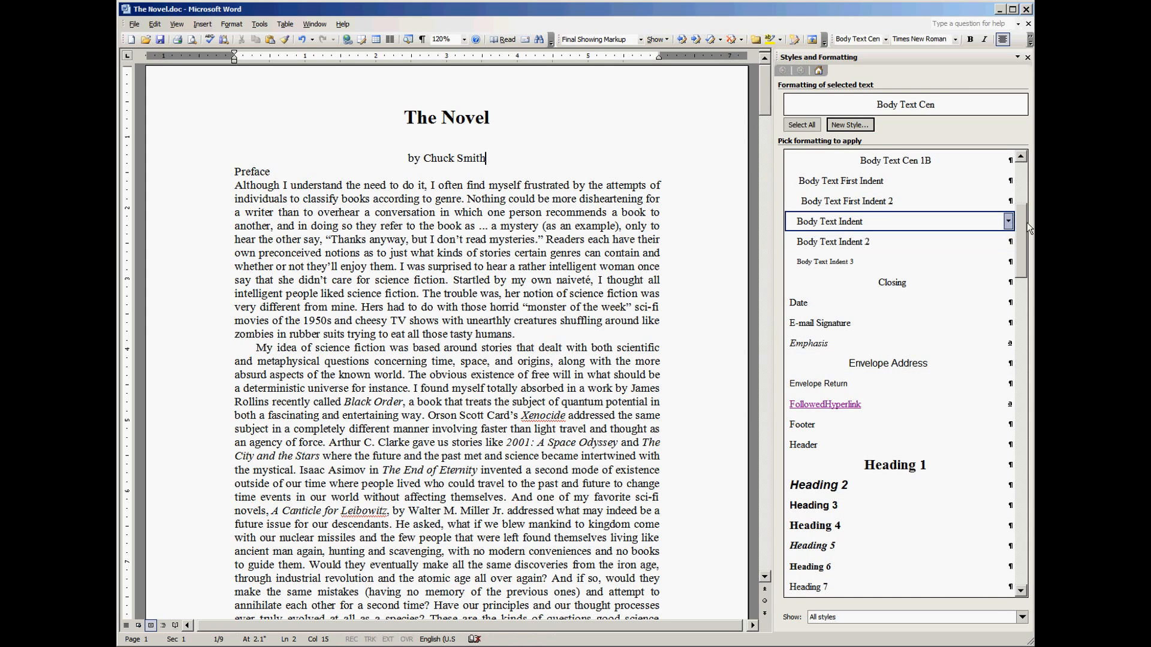
- Apply the Body Text Cen 1B style to the "Preface" line below the byline
scroll(1026, 201, up, 3)
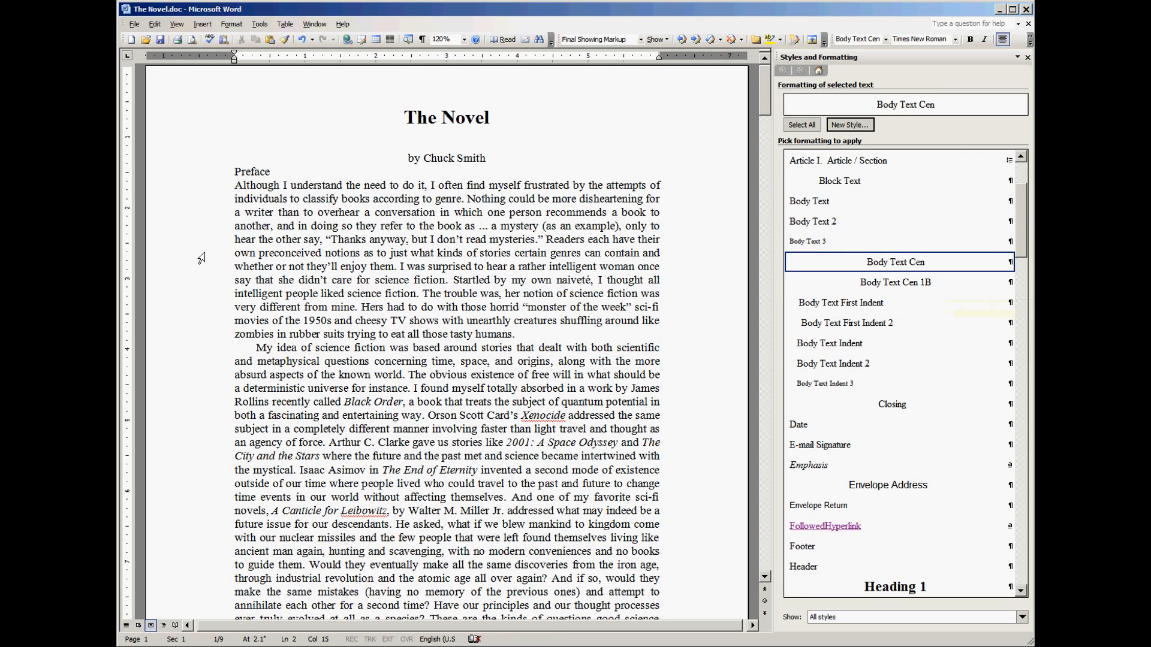
click(313, 174)
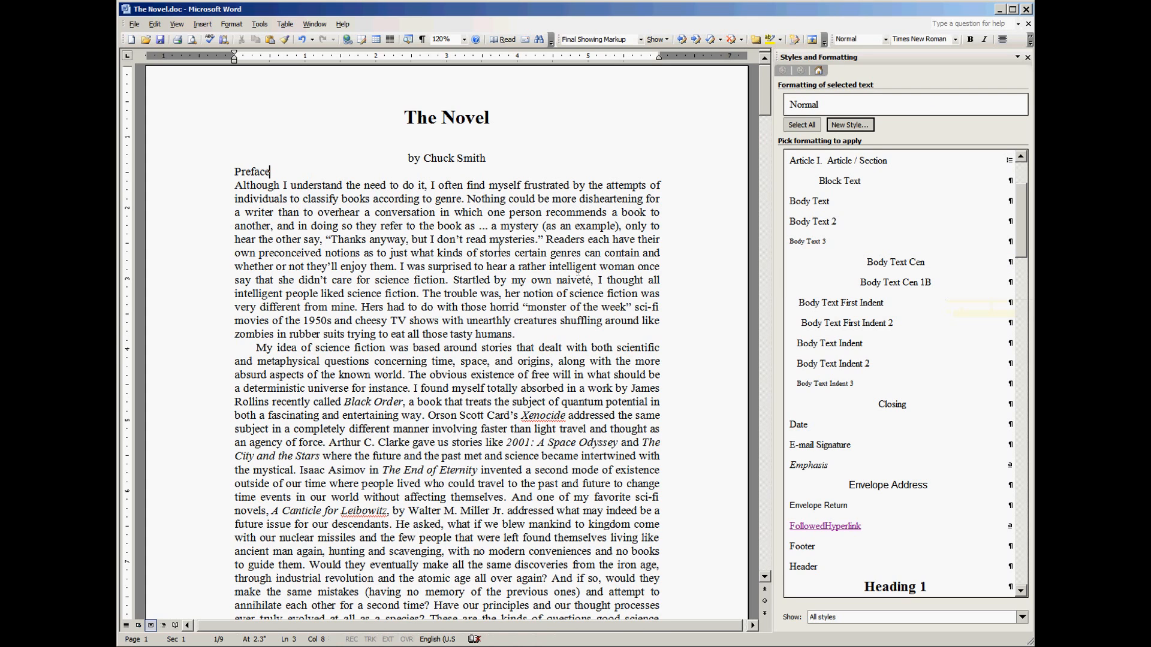
click(889, 282)
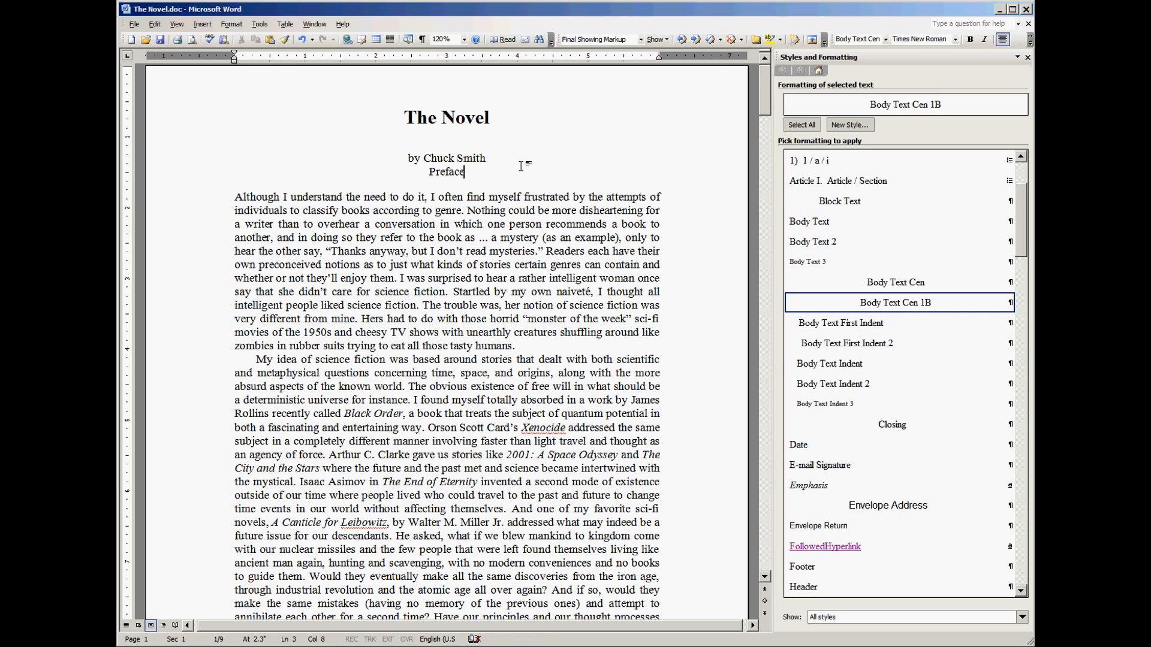
drag(485, 174, 431, 173)
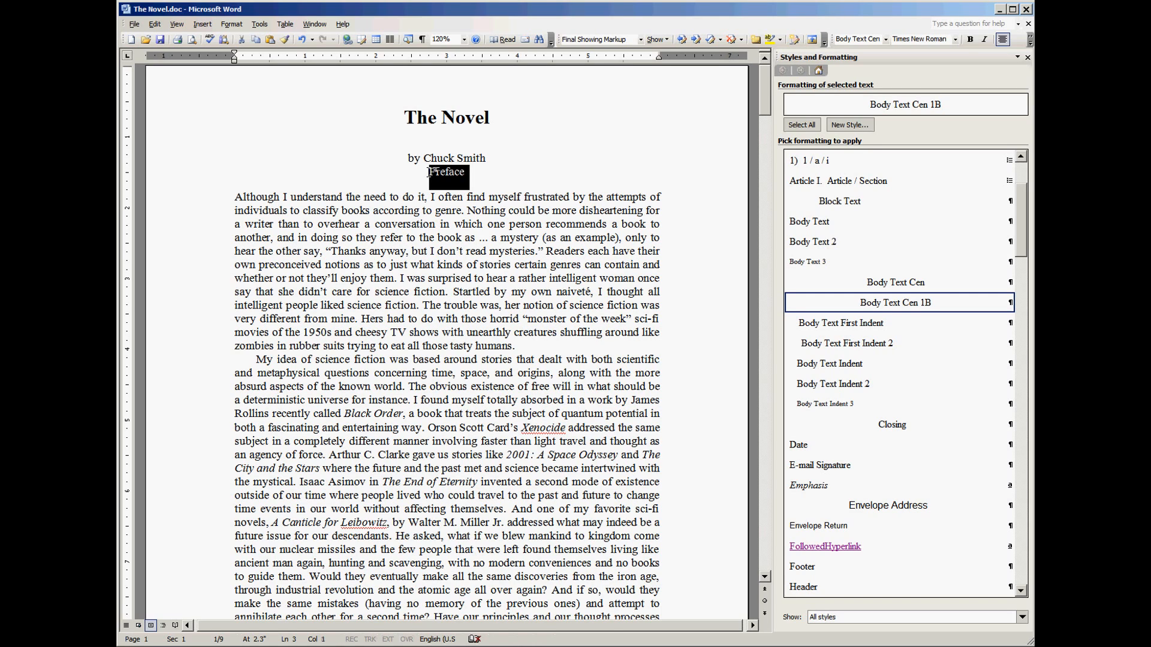
click(478, 181)
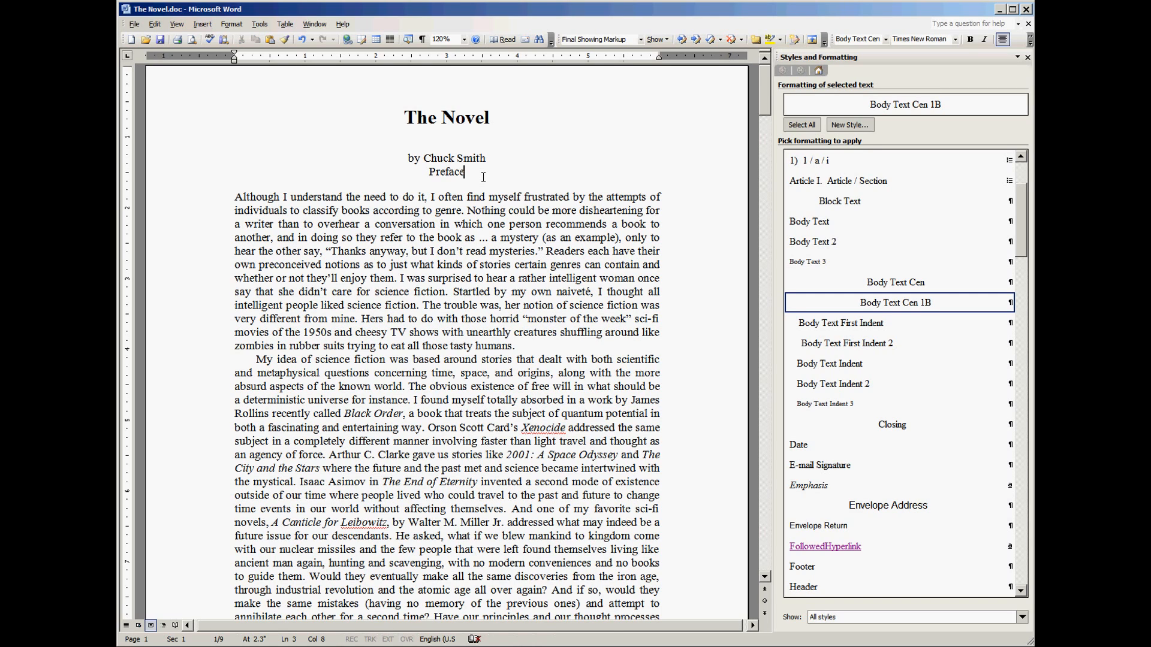
- Apply the Heading 1 style to the "Preface" line
click(502, 121)
click(487, 173)
drag(478, 175, 419, 174)
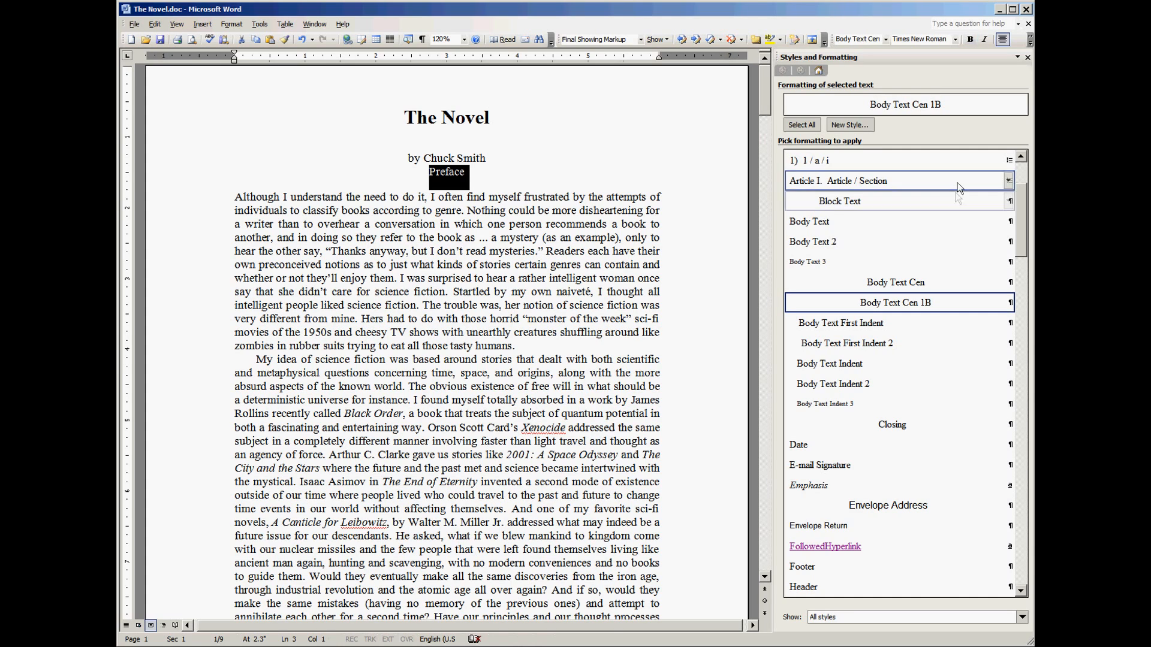
scroll(1020, 225, down, 1)
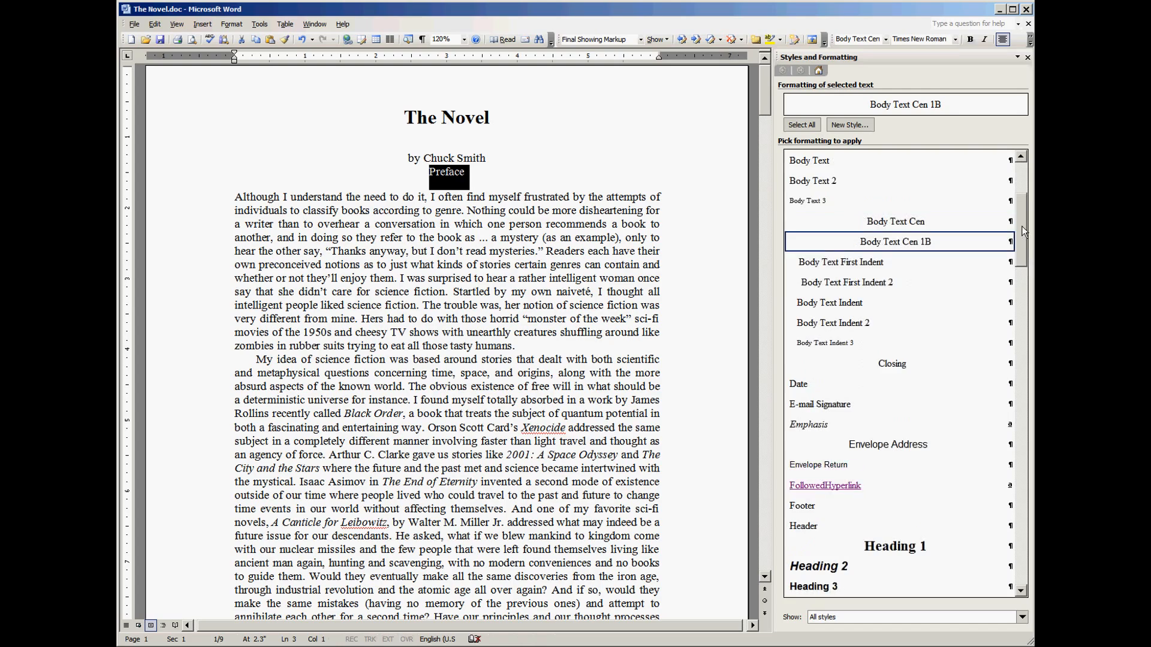
scroll(1022, 229, down, 1)
click(933, 459)
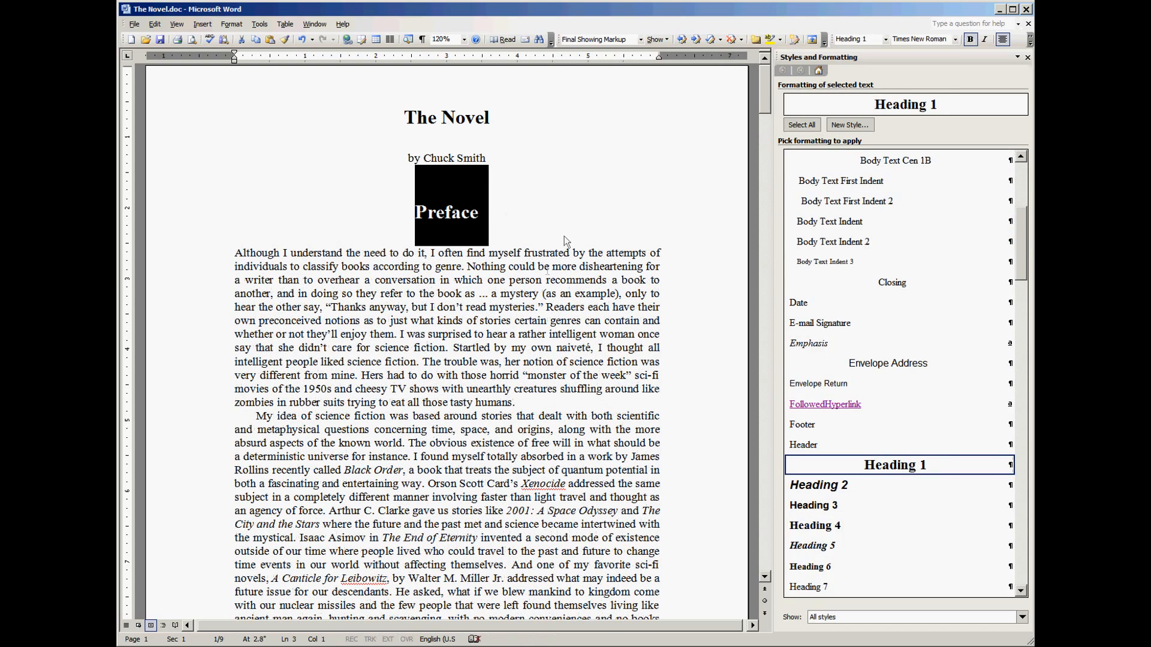
key(End)
- Review the Preface heading's spacing and the style of the body text down to the Prologue
scroll(563, 228, down, 3)
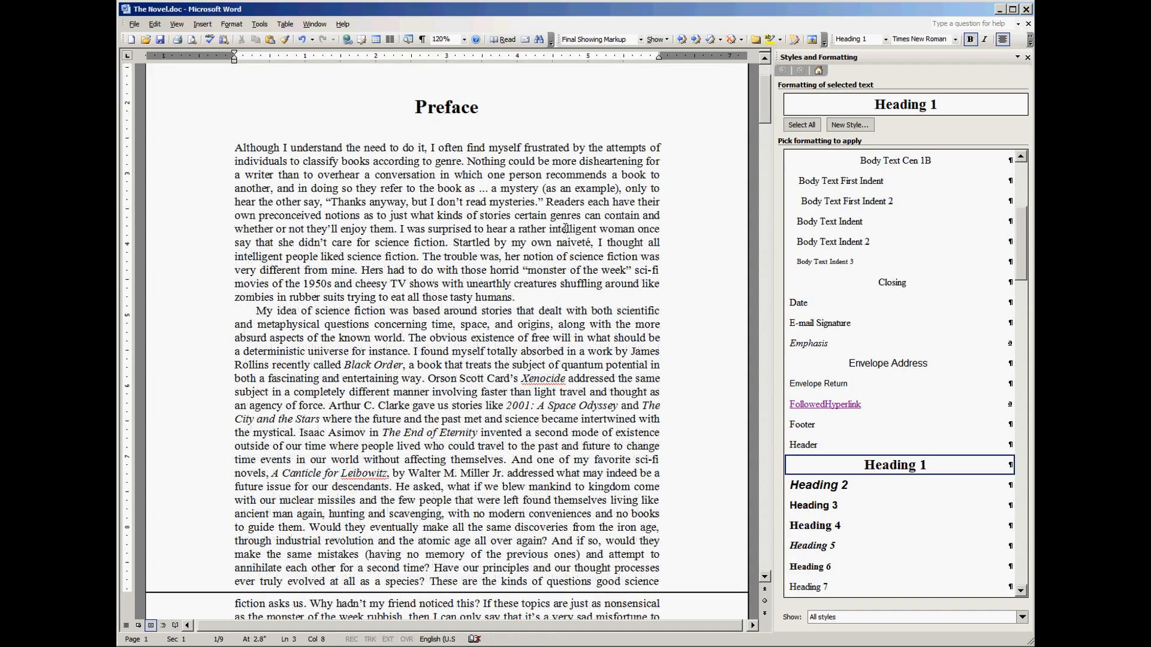
scroll(565, 228, up, 3)
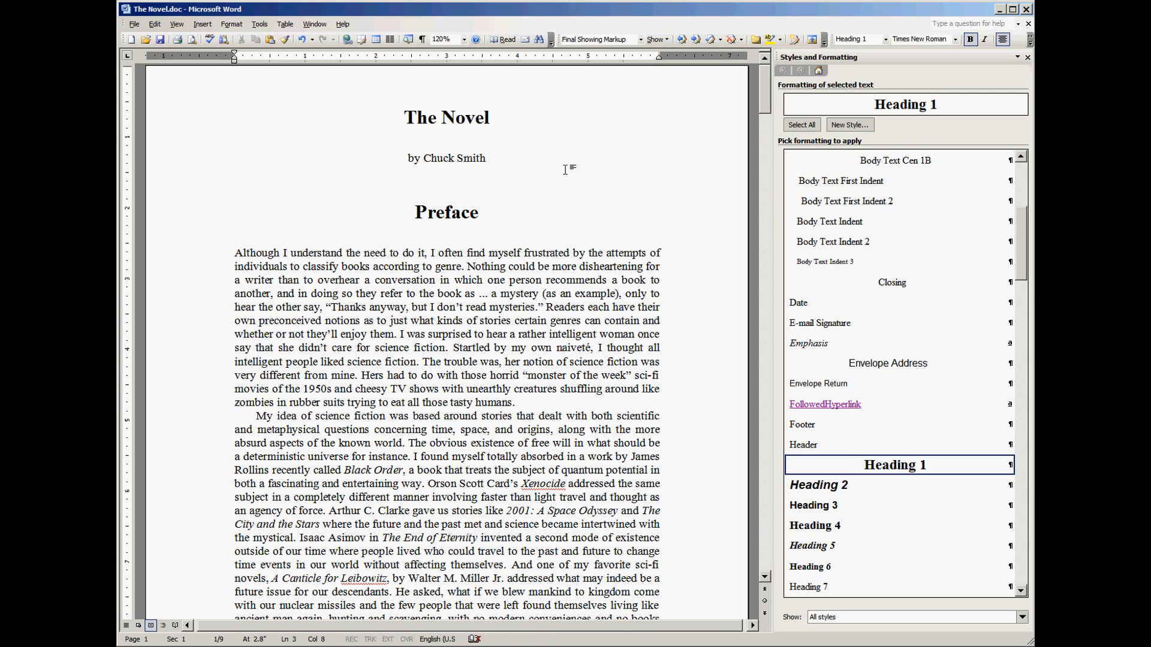
scroll(565, 170, down, 2)
key(Down)
key(Down)
key(Down)
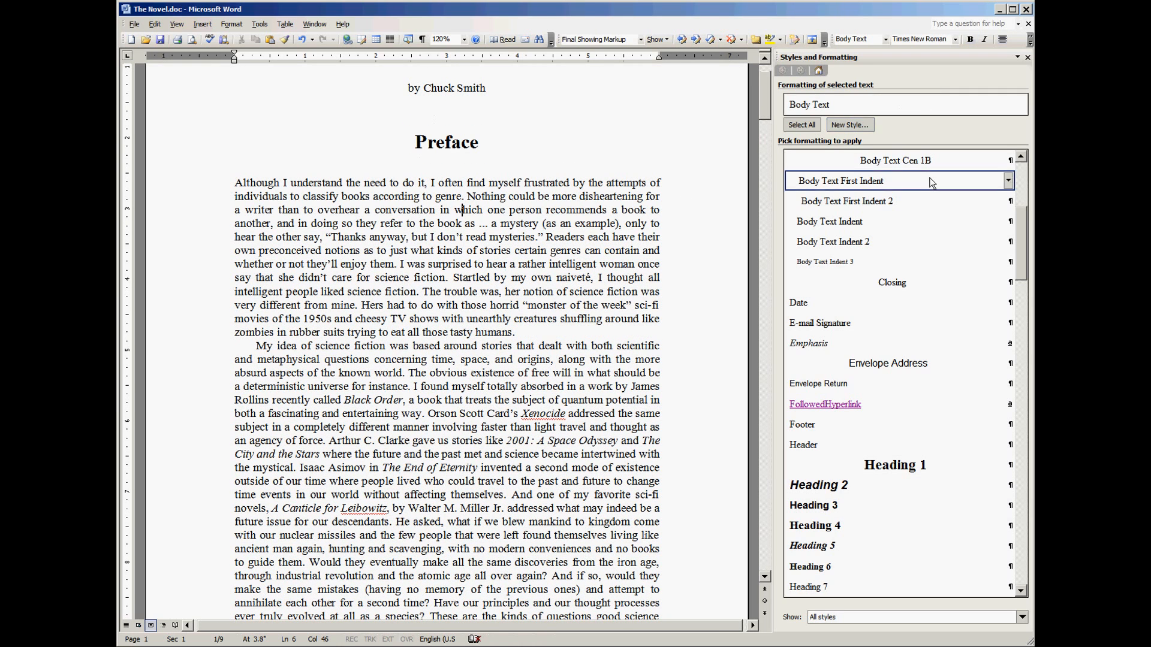
click(614, 198)
scroll(615, 200, down, 10)
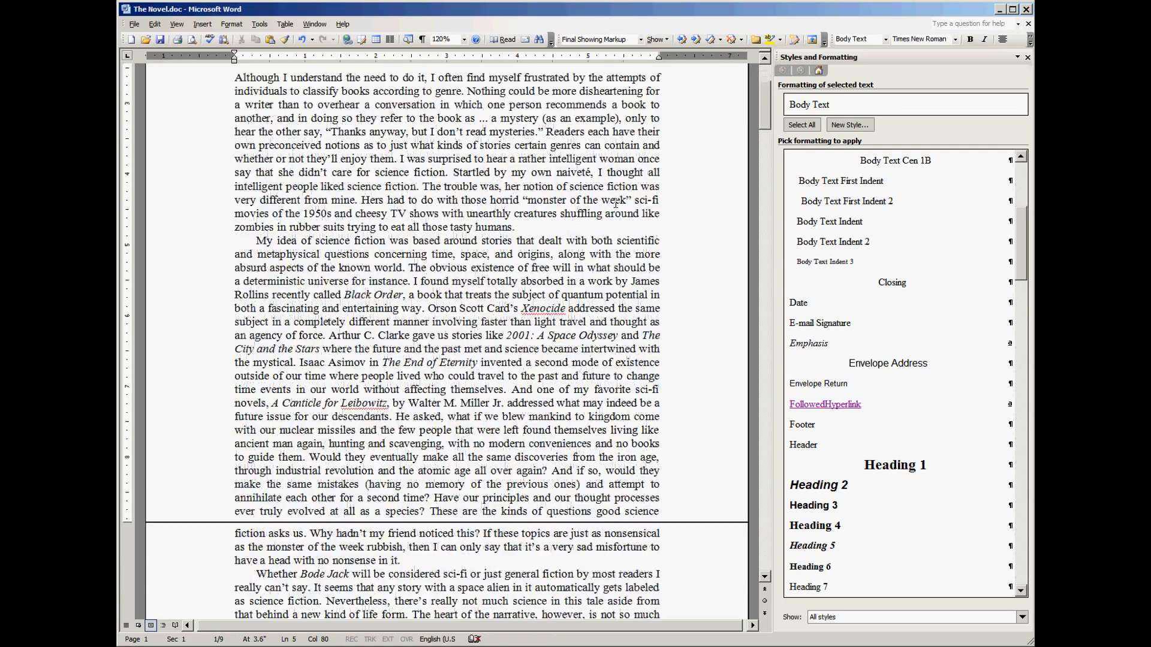
scroll(615, 202, down, 7)
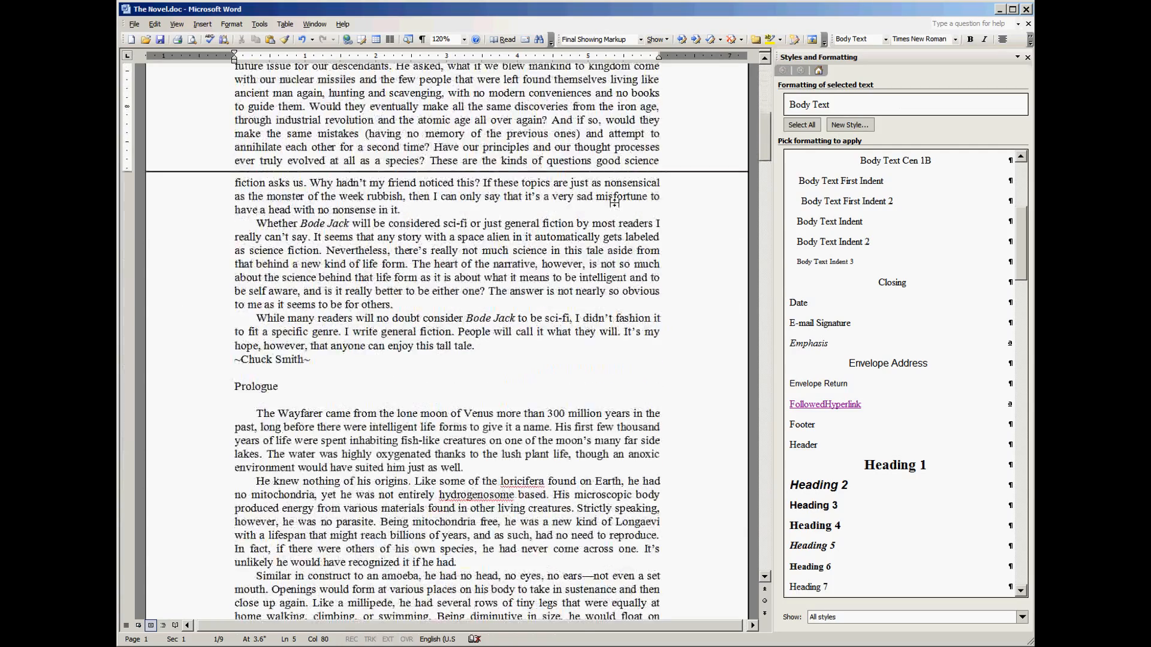
- Start a new paragraph style based on the last preface paragraph's Body Text First Indent, naming it "Bldy Text First Indent 1B"
click(327, 230)
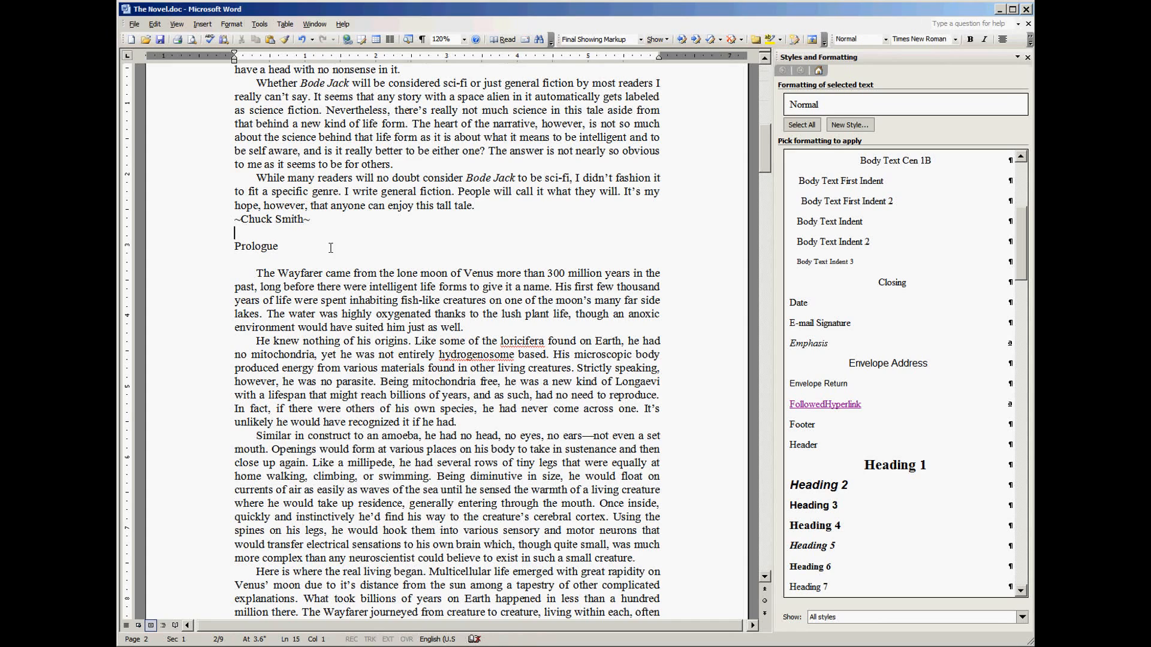
scroll(328, 251, down, 1)
click(493, 167)
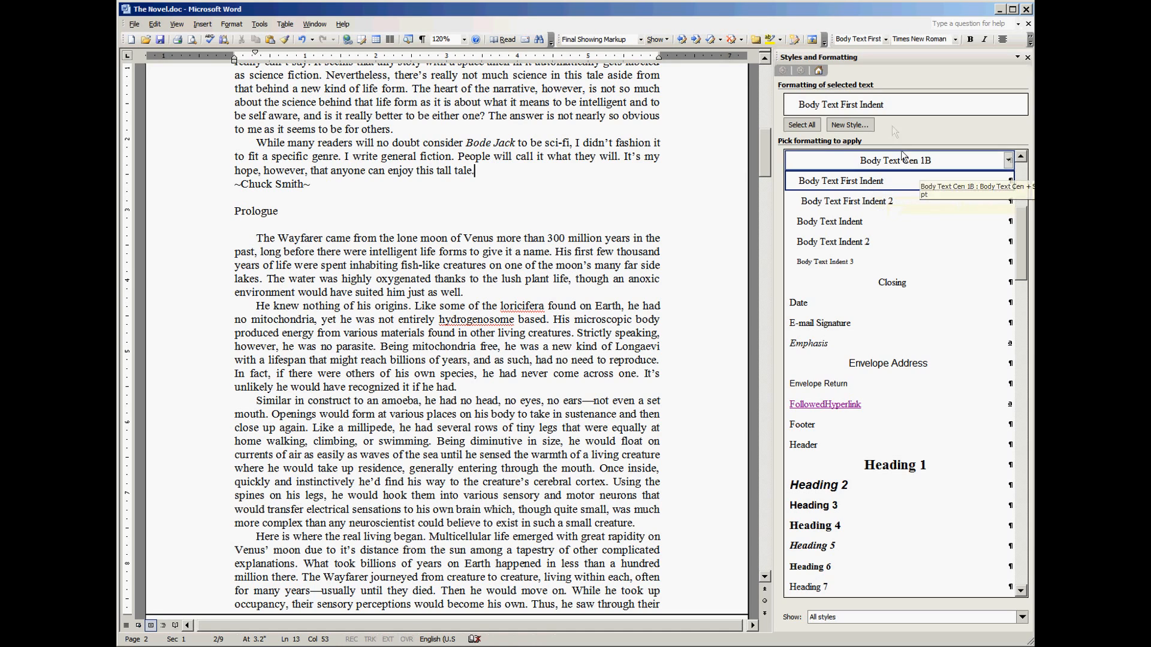
click(858, 125)
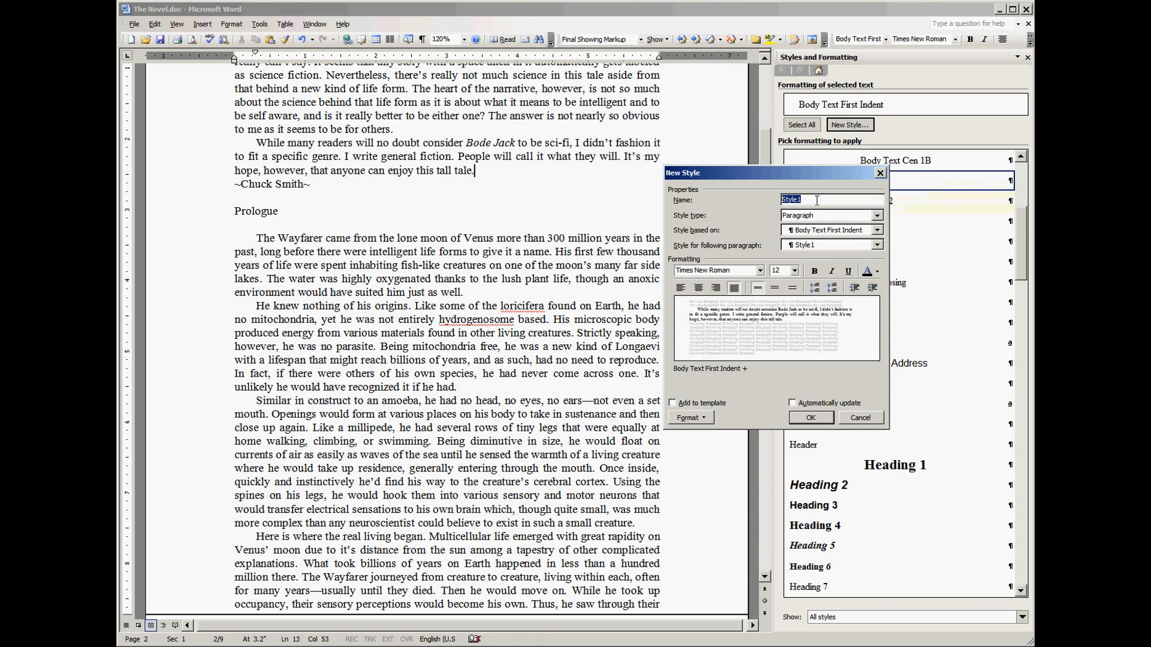
text(Bldy Text First Indent 1B)
- Set the new first-indent style's spacing after to 12 pt and save the style
click(705, 419)
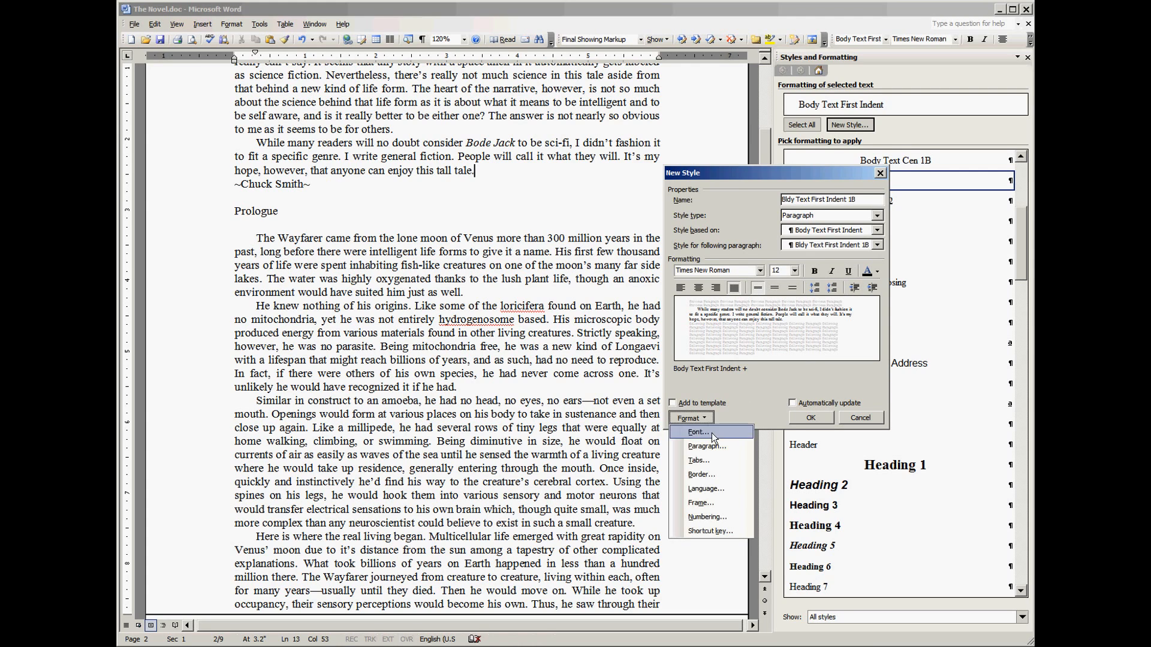
click(718, 445)
click(786, 282)
click(786, 282)
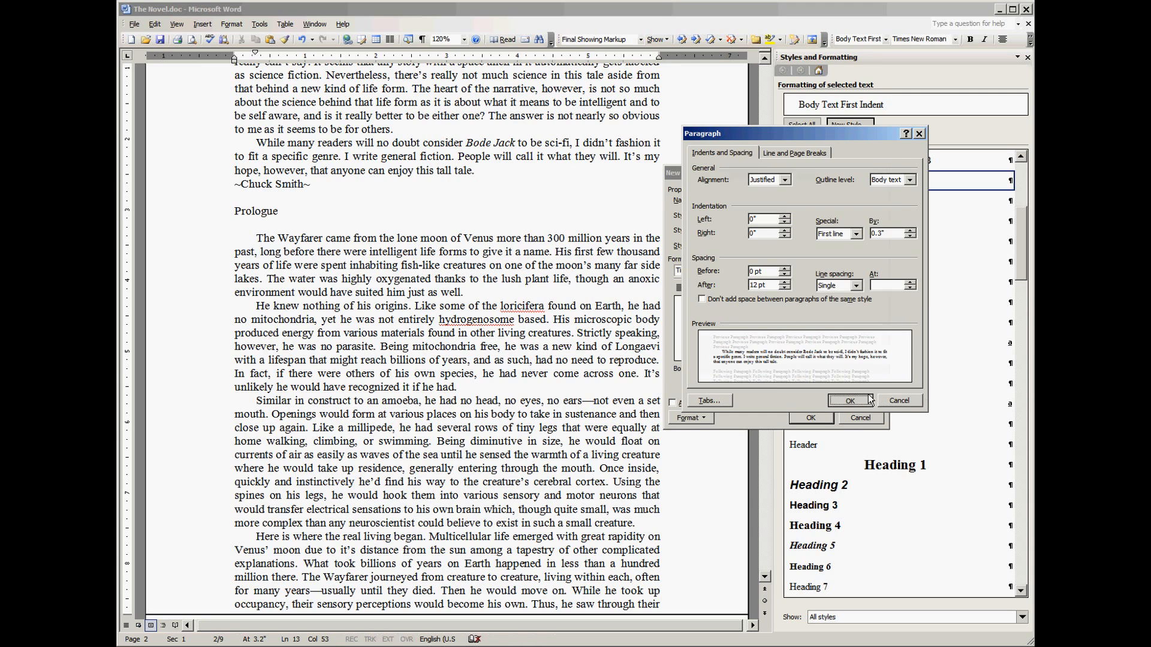
click(849, 401)
click(810, 418)
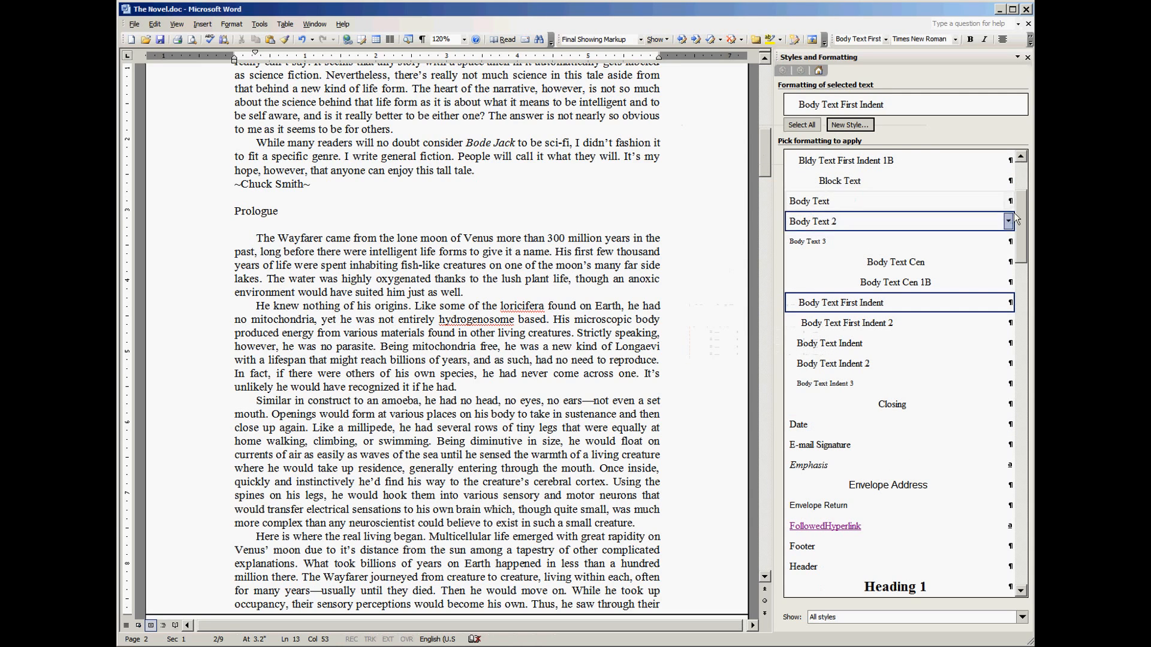
- Apply the Bldy Text First Indent 1B style to the last preface paragraph, above the author's signature
scroll(877, 197, up, 2)
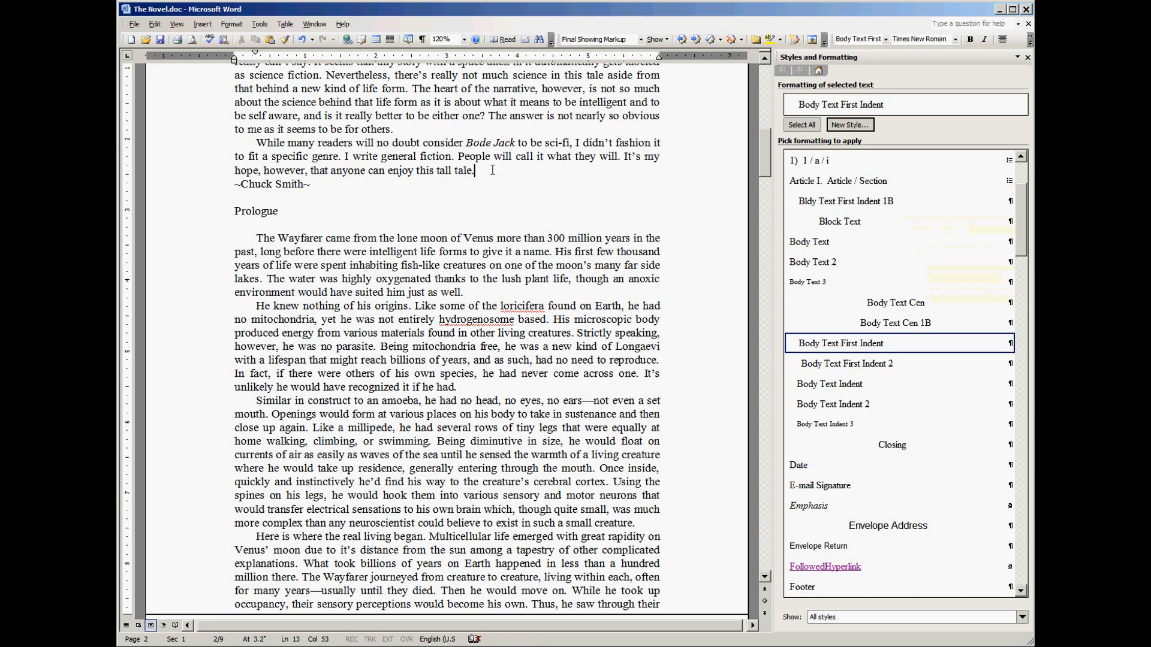
drag(319, 187, 241, 186)
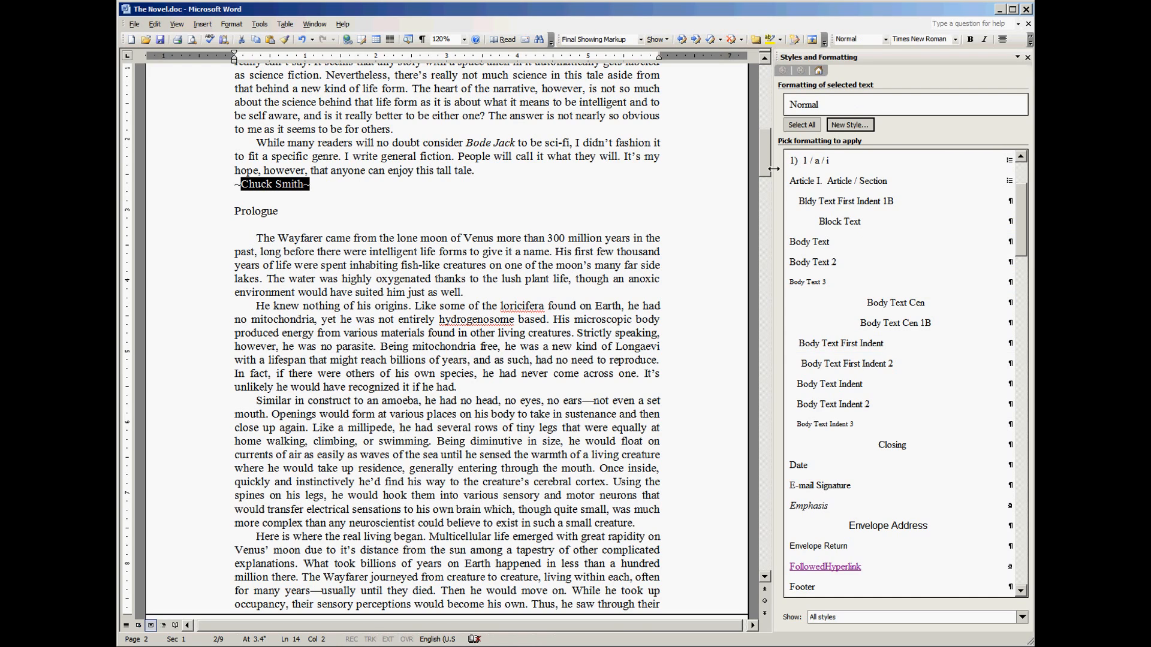
click(557, 170)
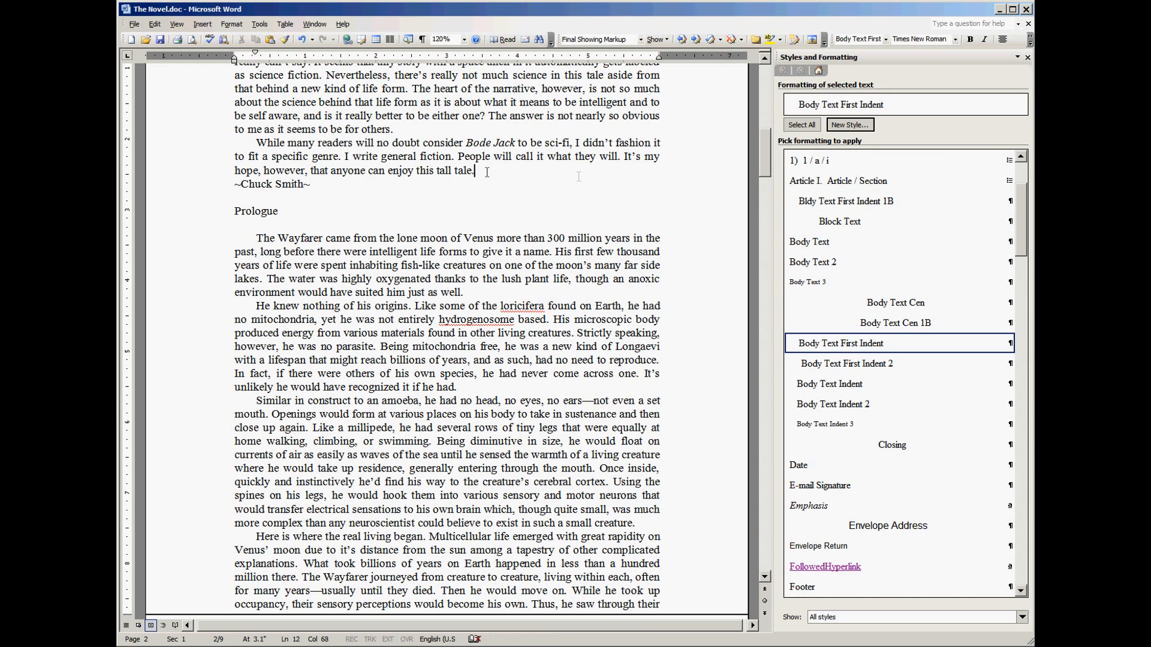
click(850, 202)
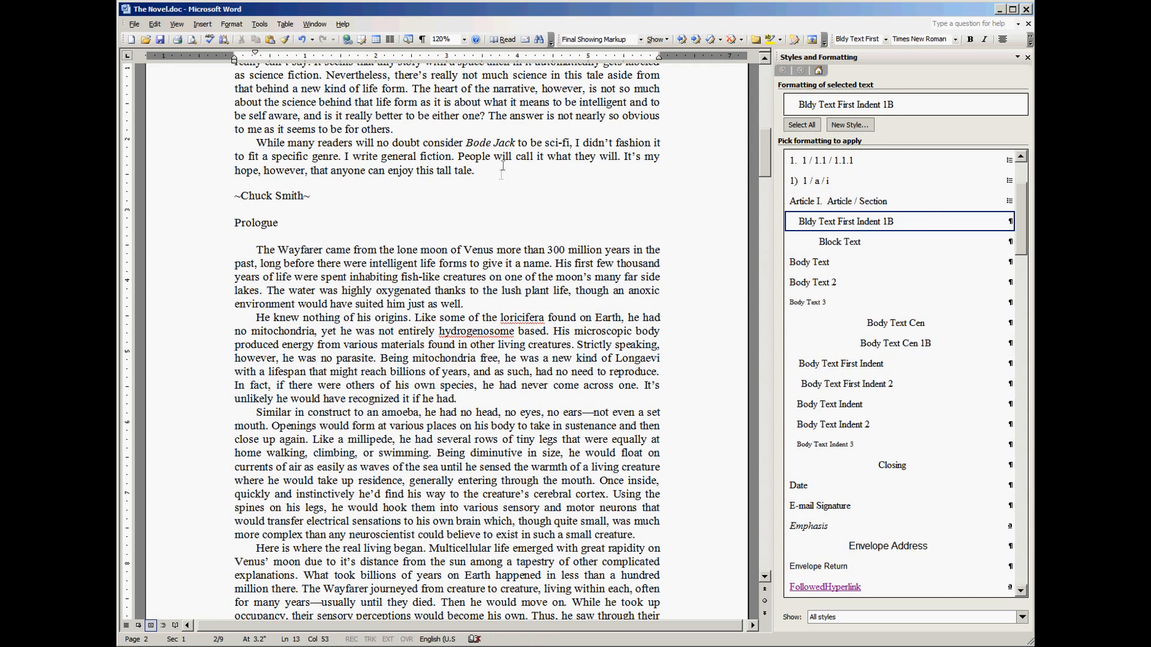
scroll(503, 166, up, 2)
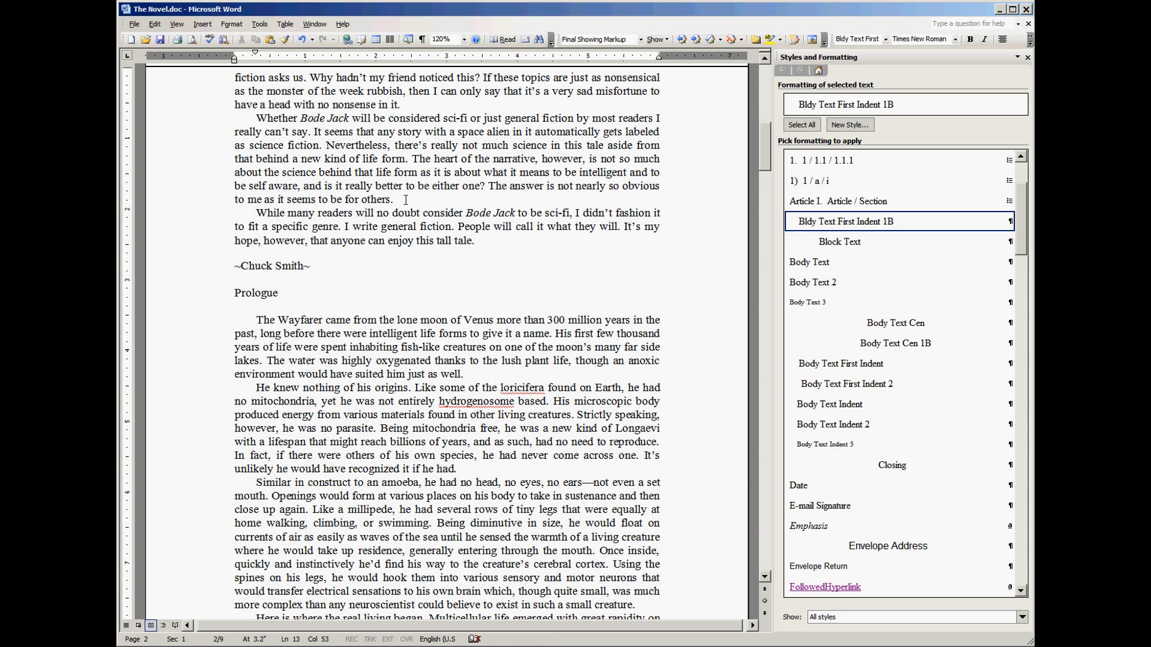
- Apply the Bldy Text First Indent 1B style to the author's signature line and delete the empty line above "Prologue"
scroll(411, 200, down, 1)
click(338, 231)
scroll(340, 226, down, 1)
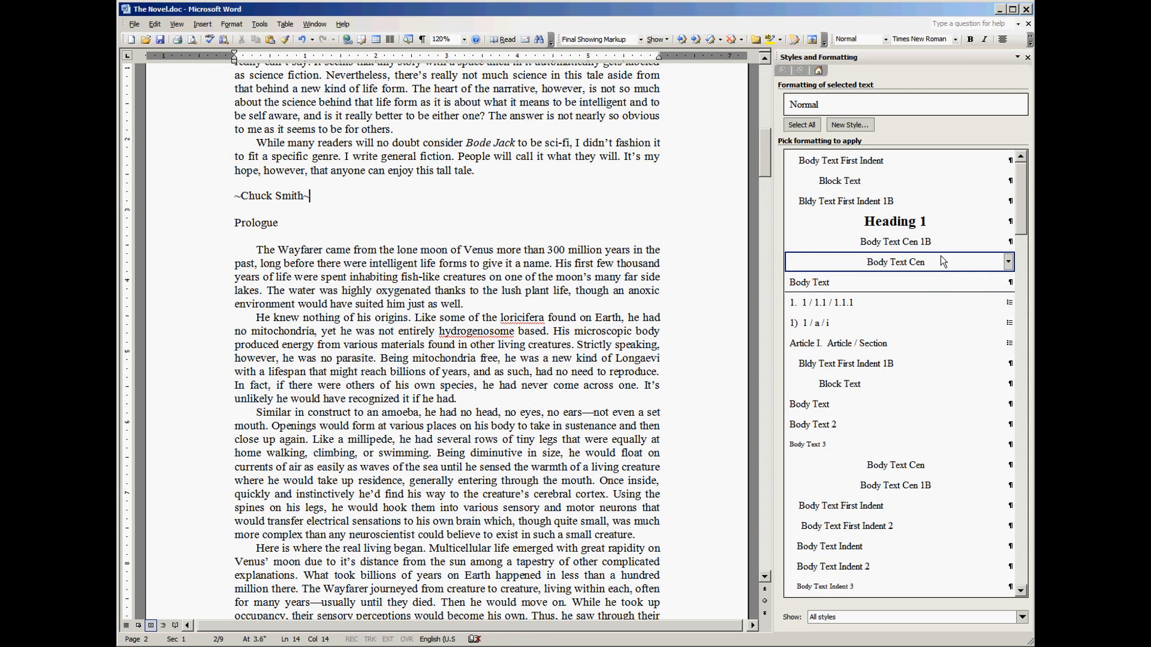
click(883, 204)
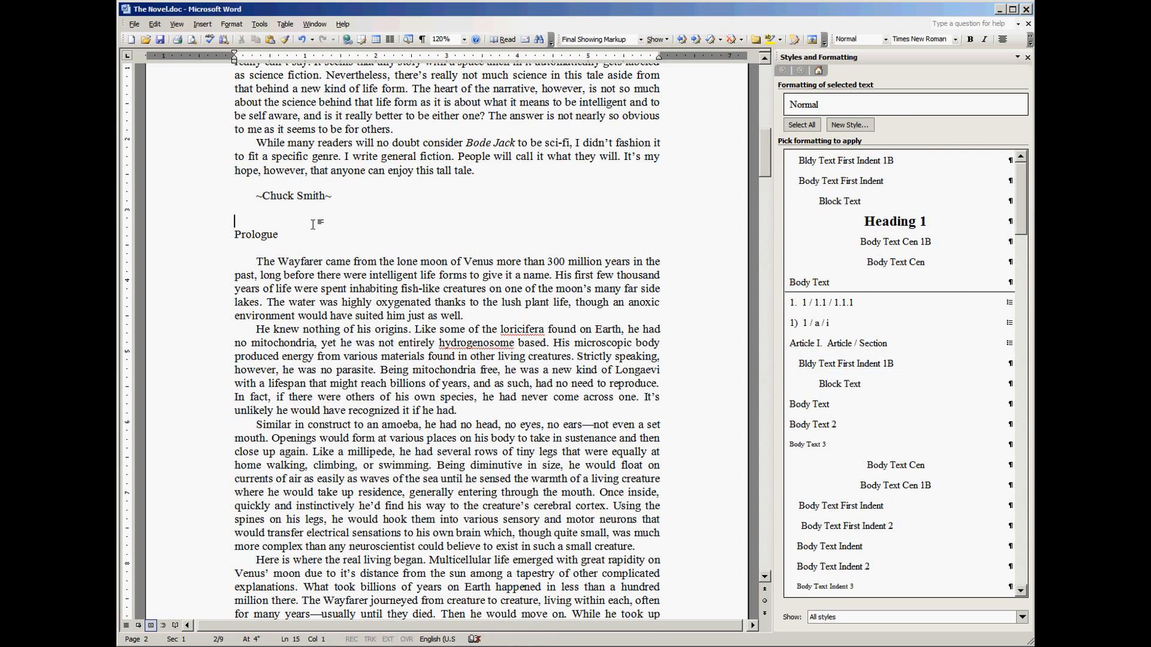
key(Delete)
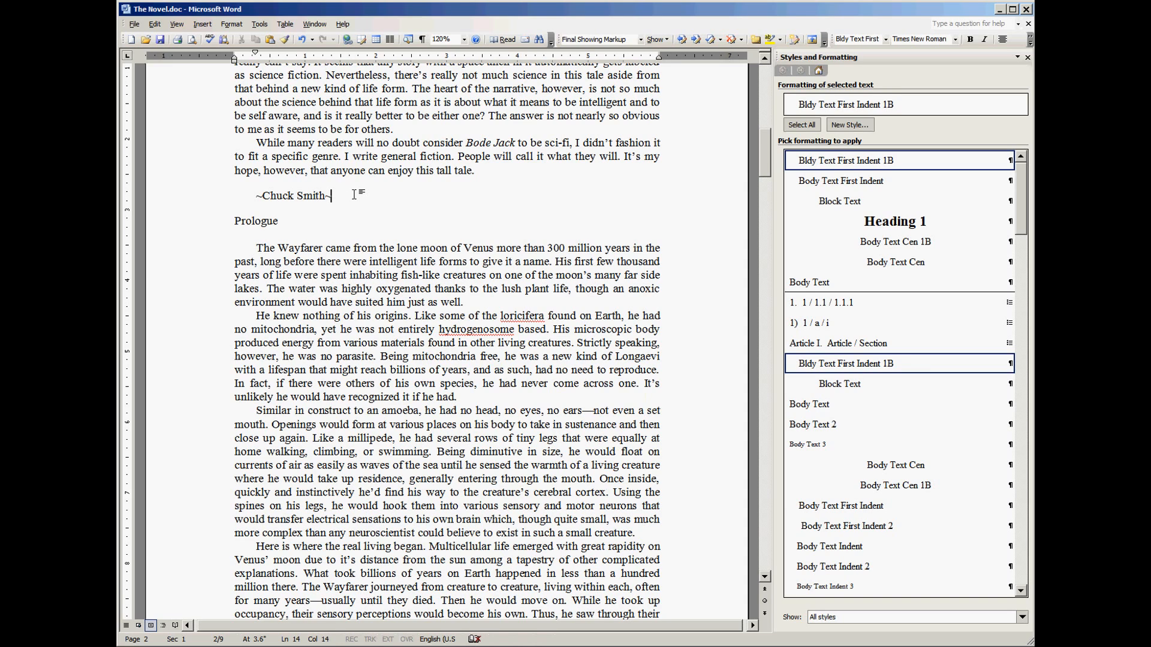
- Make the author's signature line at the end of the preface bold
drag(354, 195, 269, 201)
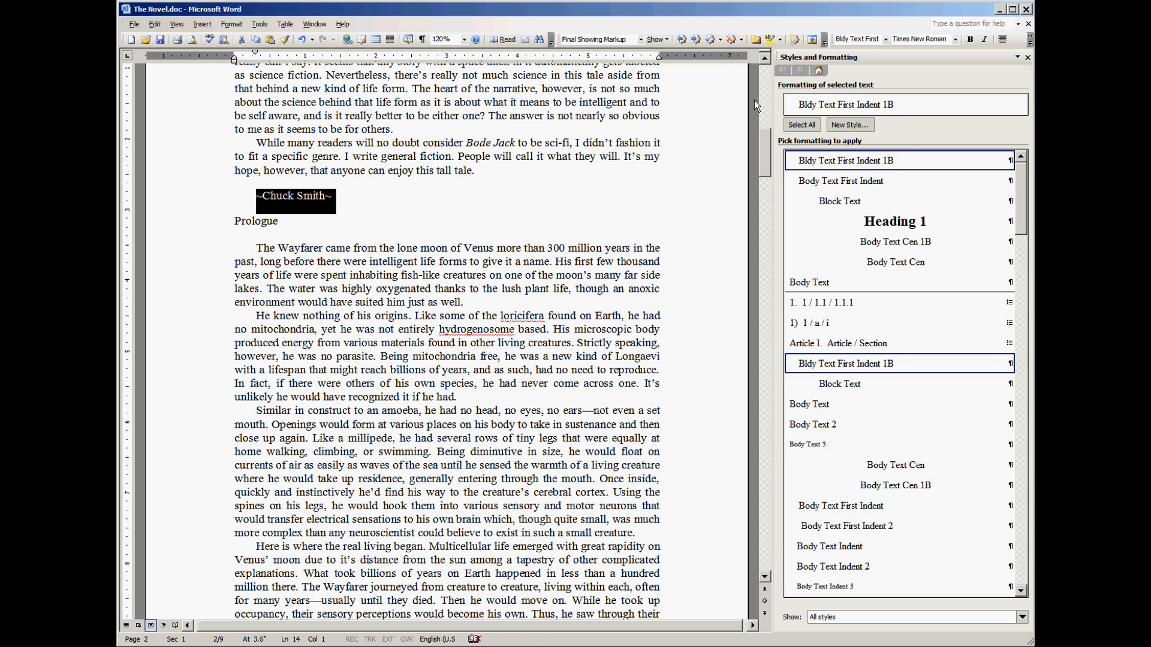
click(973, 40)
click(427, 237)
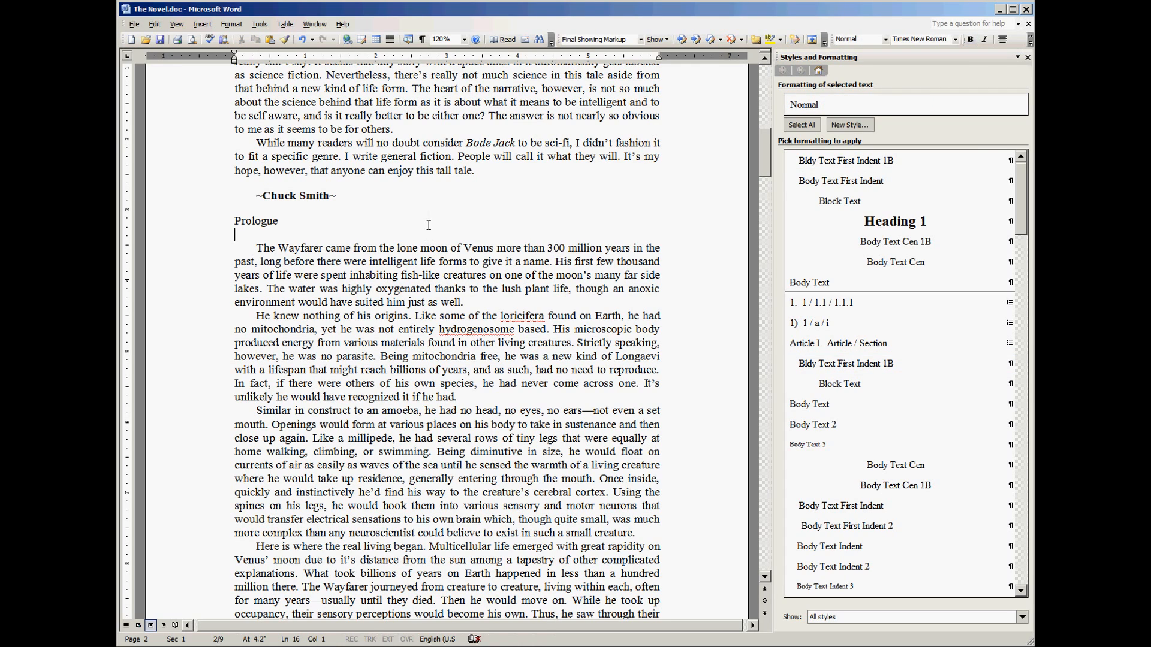
- With the cursor in the bold signature line, limit the style list to Formatting in use
click(420, 197)
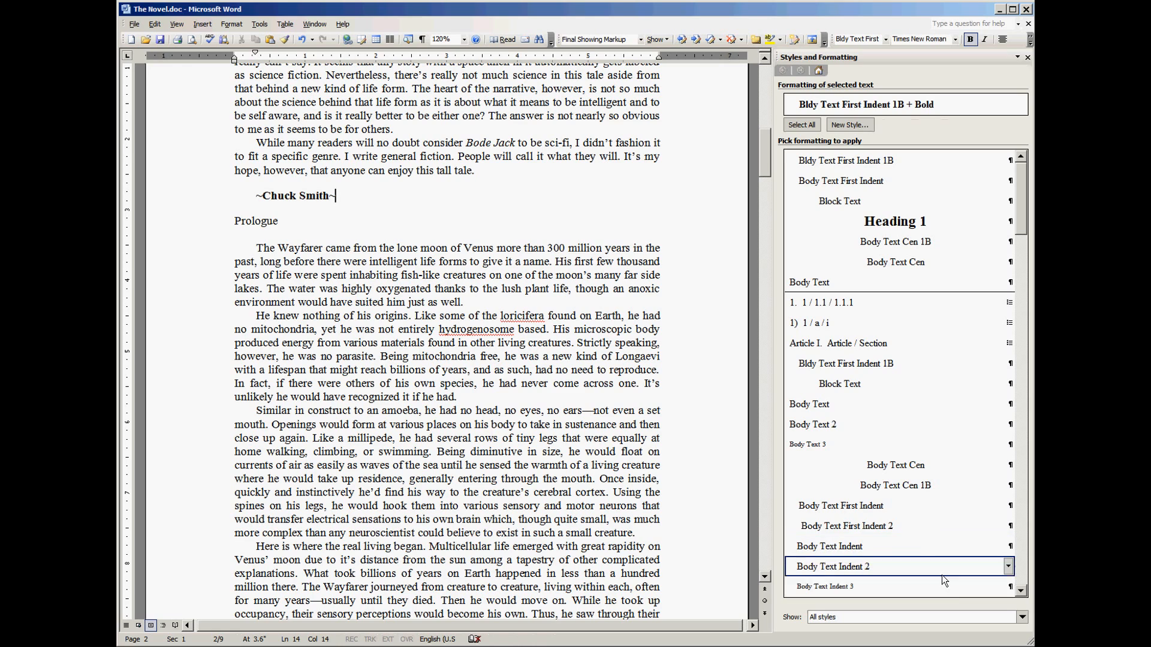
click(1022, 618)
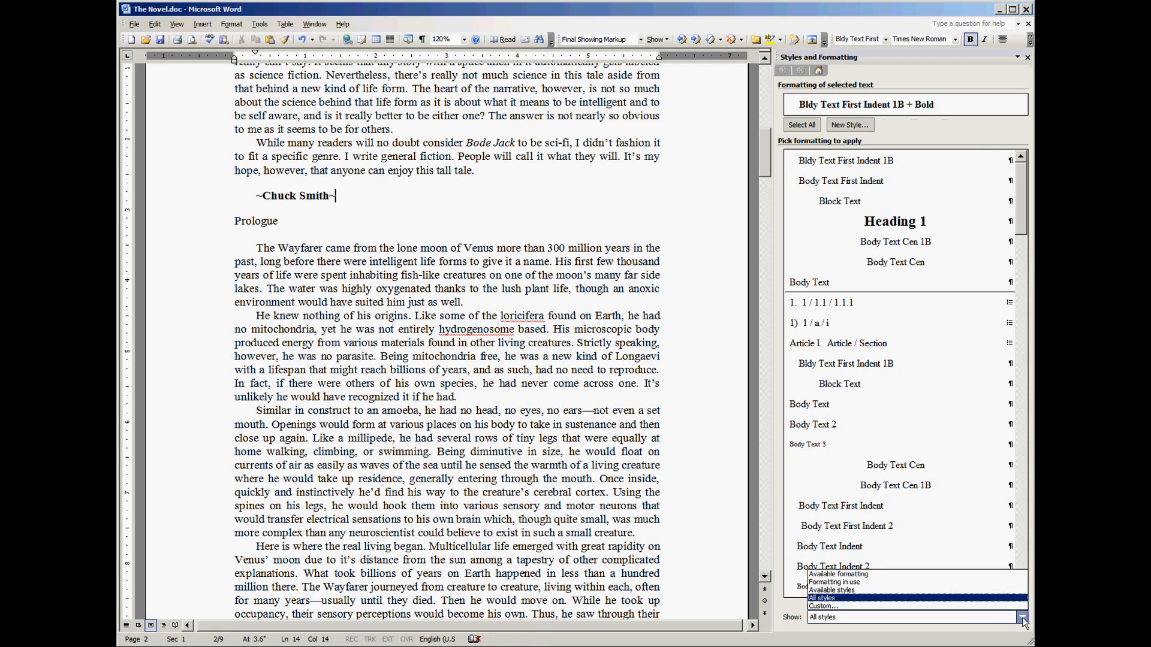
click(890, 585)
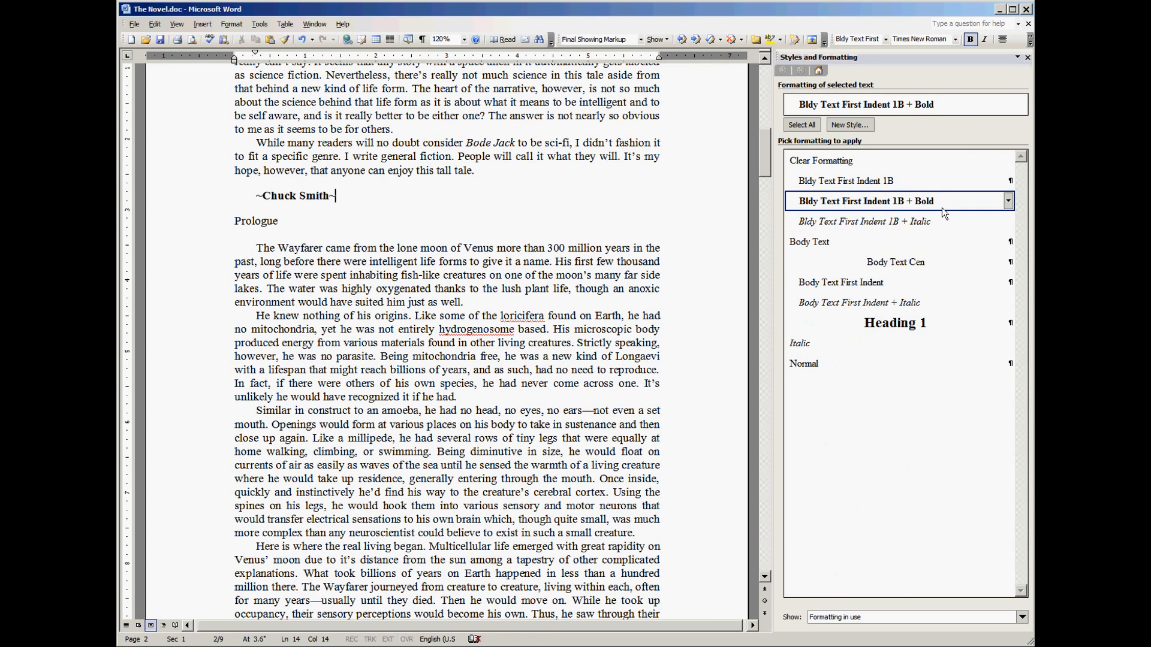
- Apply the Heading 1 style to the "Prologue" line and delete the empty line below it
click(314, 223)
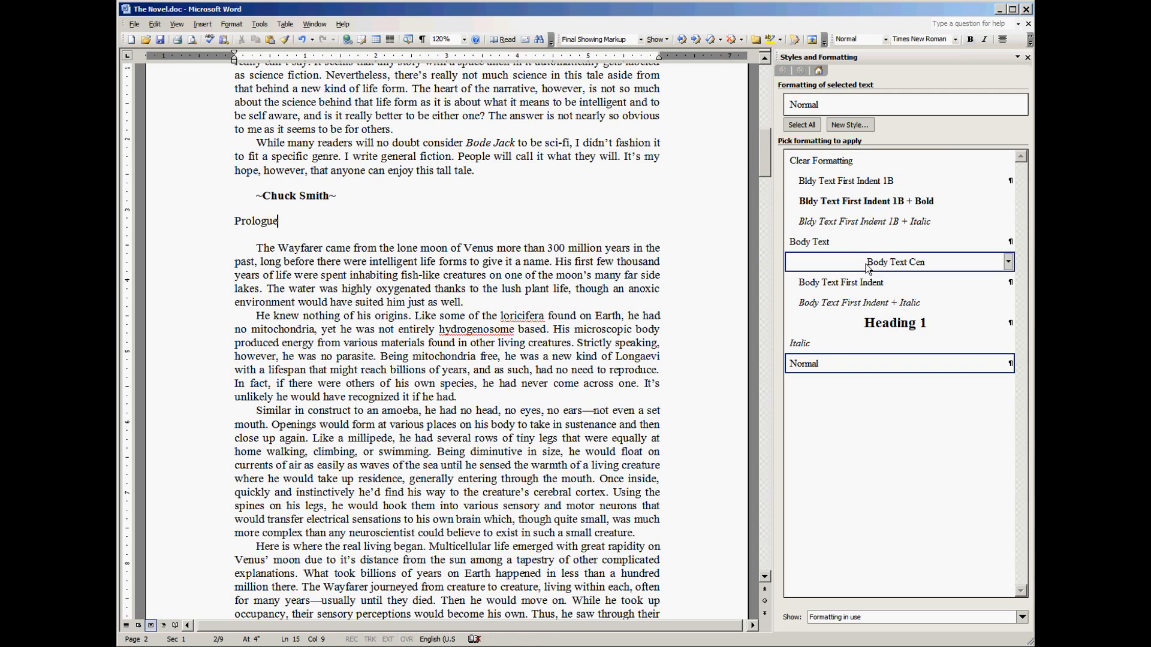
click(864, 327)
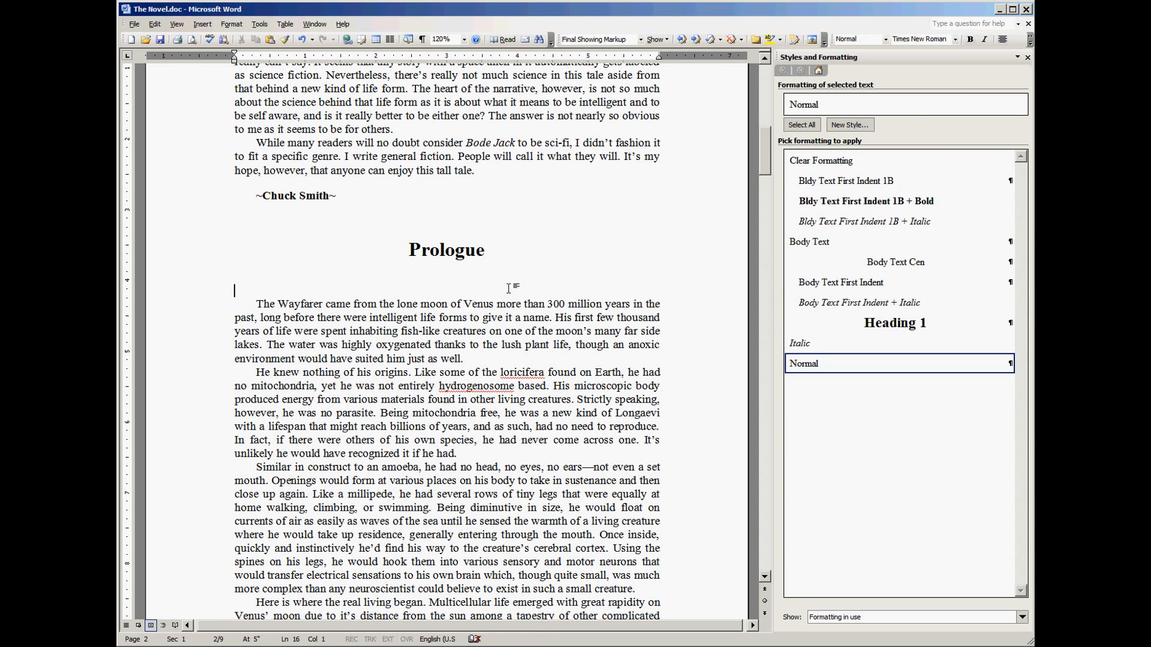
key(Delete)
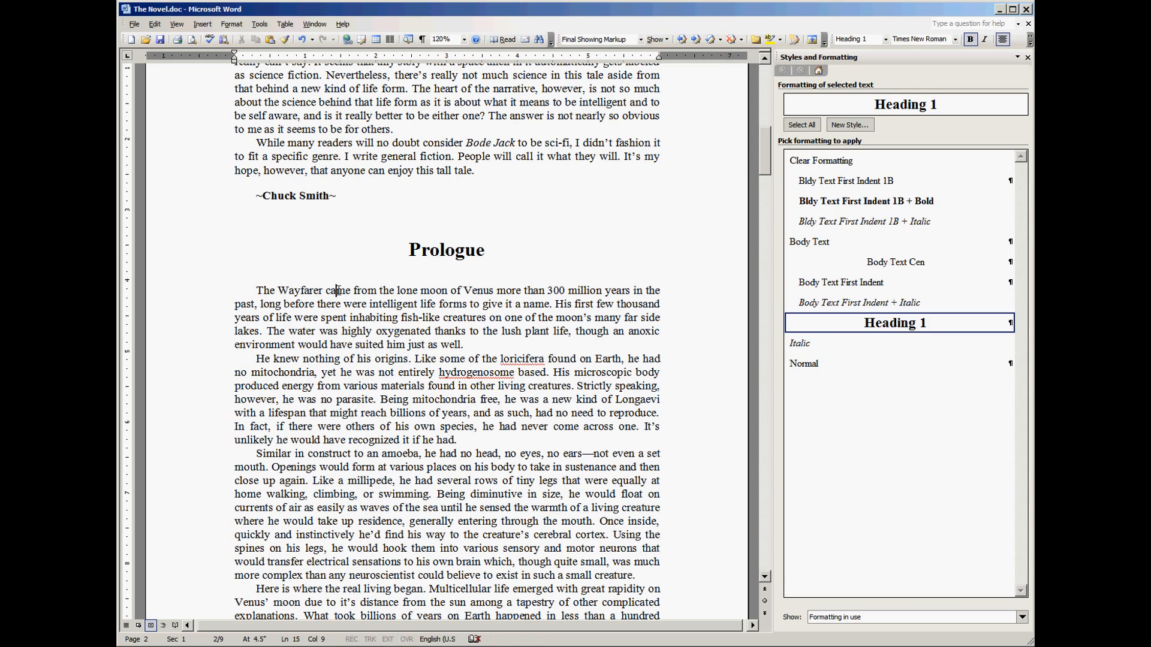
- Apply the Body Text style to the first paragraph under the Prologue heading, beginning "The Wayfarer came"
click(338, 292)
click(279, 292)
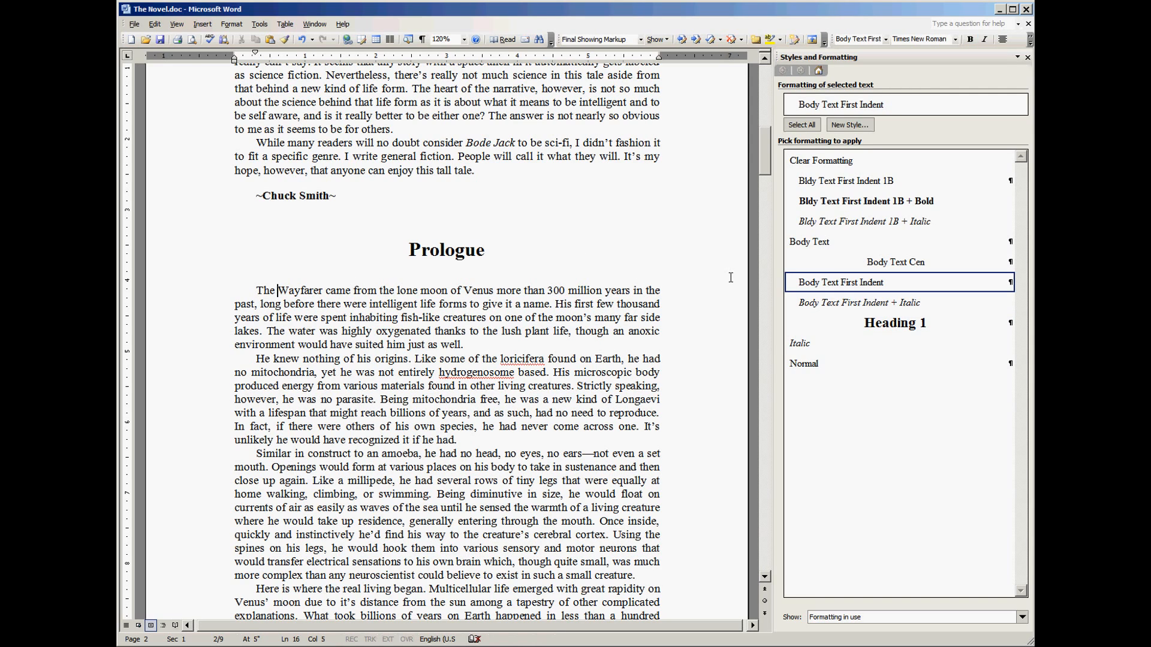
click(854, 243)
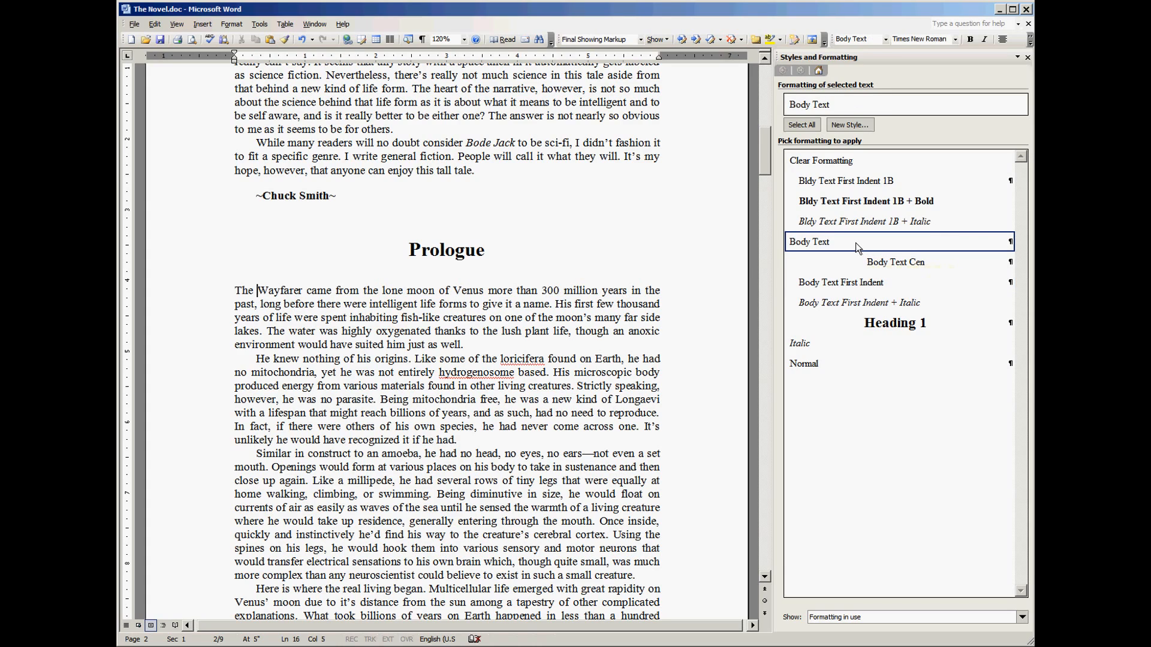
- From the first "* * *" line in the Prologue, start a new paragraph style named Section Break based on Body Text Cen
click(616, 262)
scroll(617, 262, down, 3)
click(257, 253)
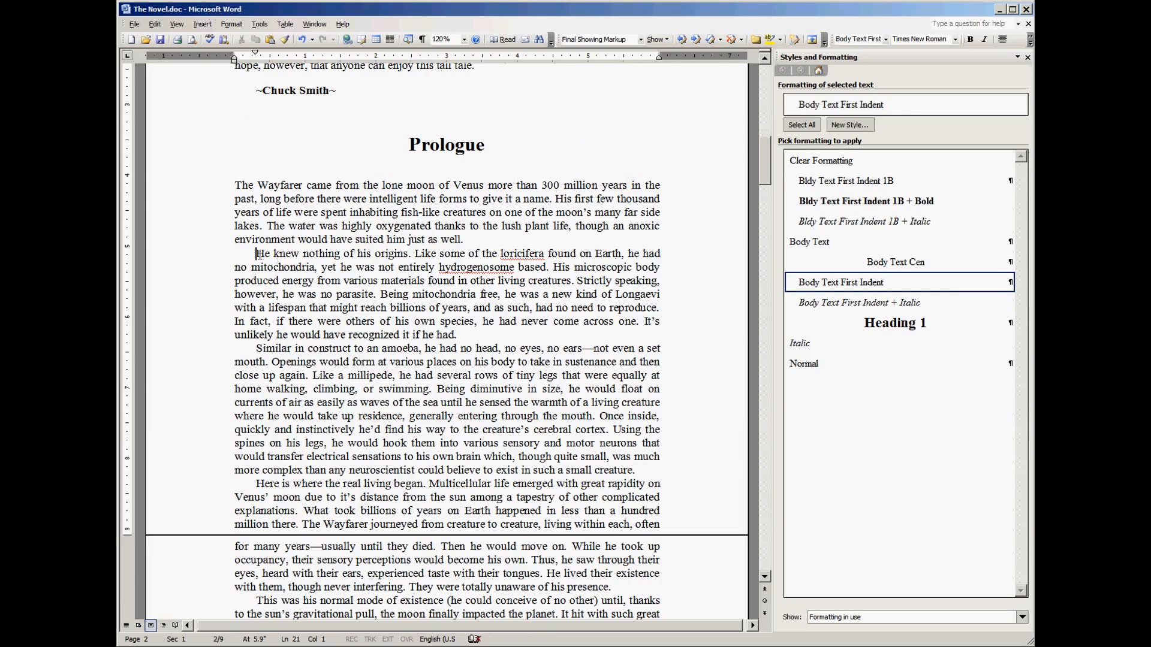
scroll(412, 319, down, 3)
scroll(420, 312, up, 1)
scroll(456, 276, down, 7)
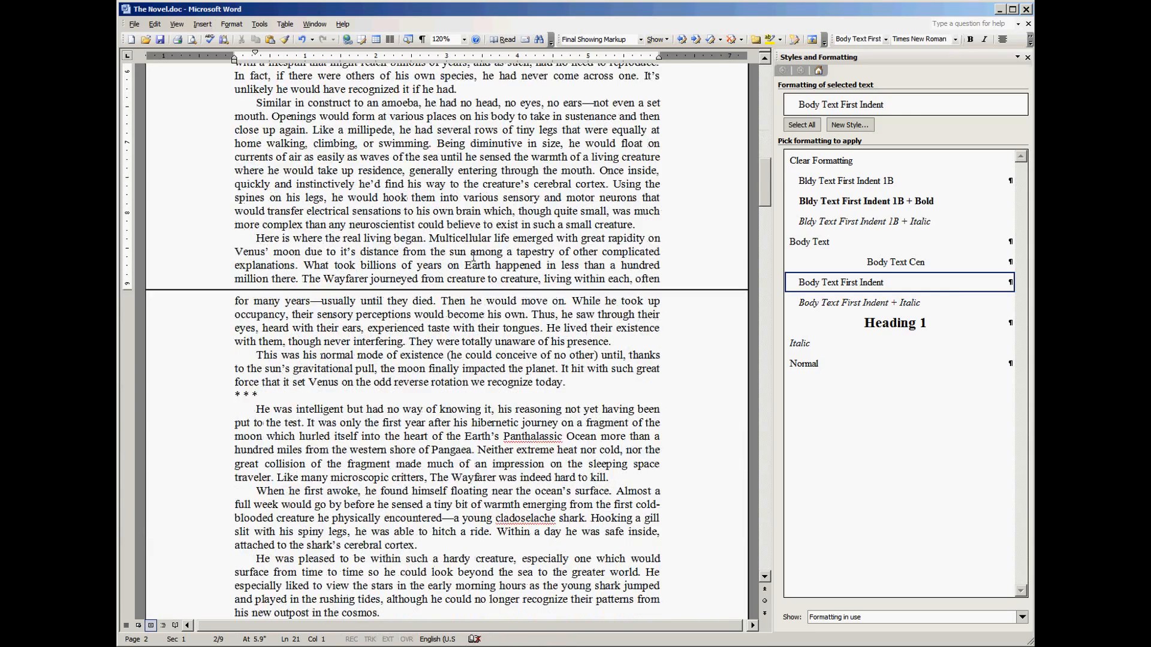
click(292, 291)
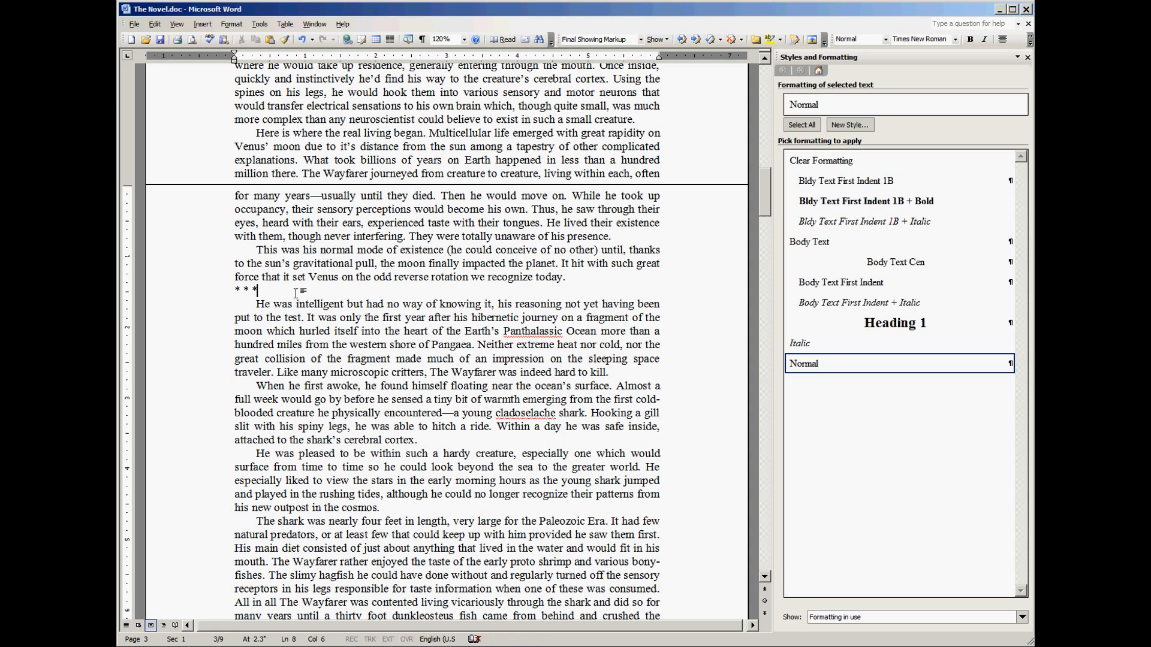
click(850, 124)
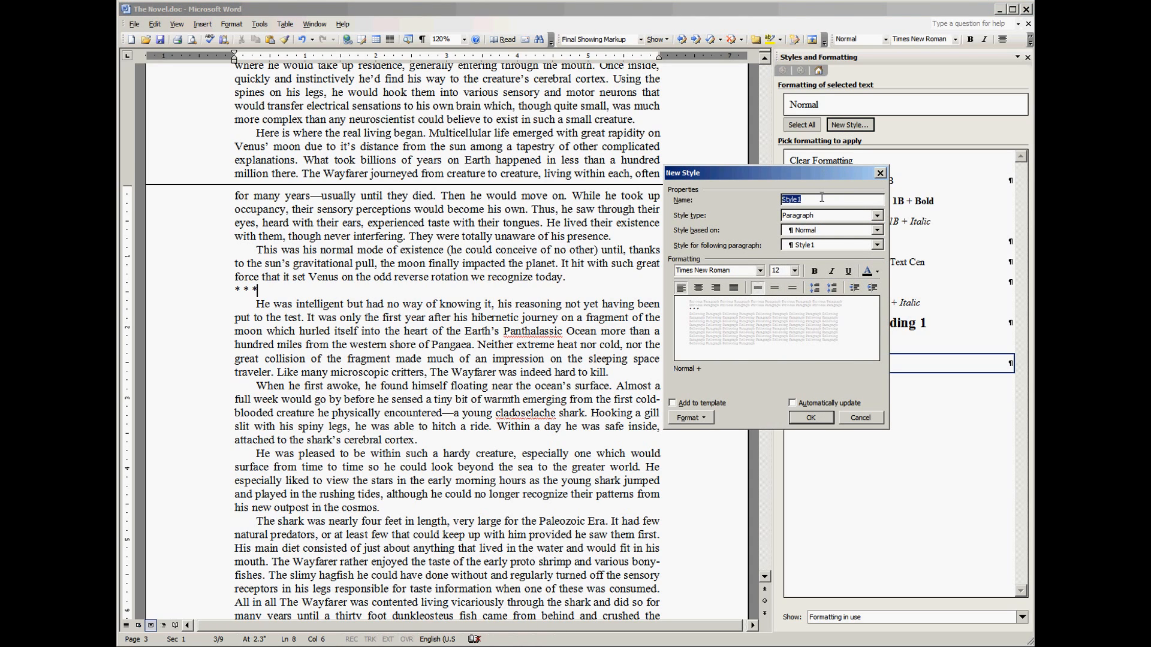
text(S)
click(877, 231)
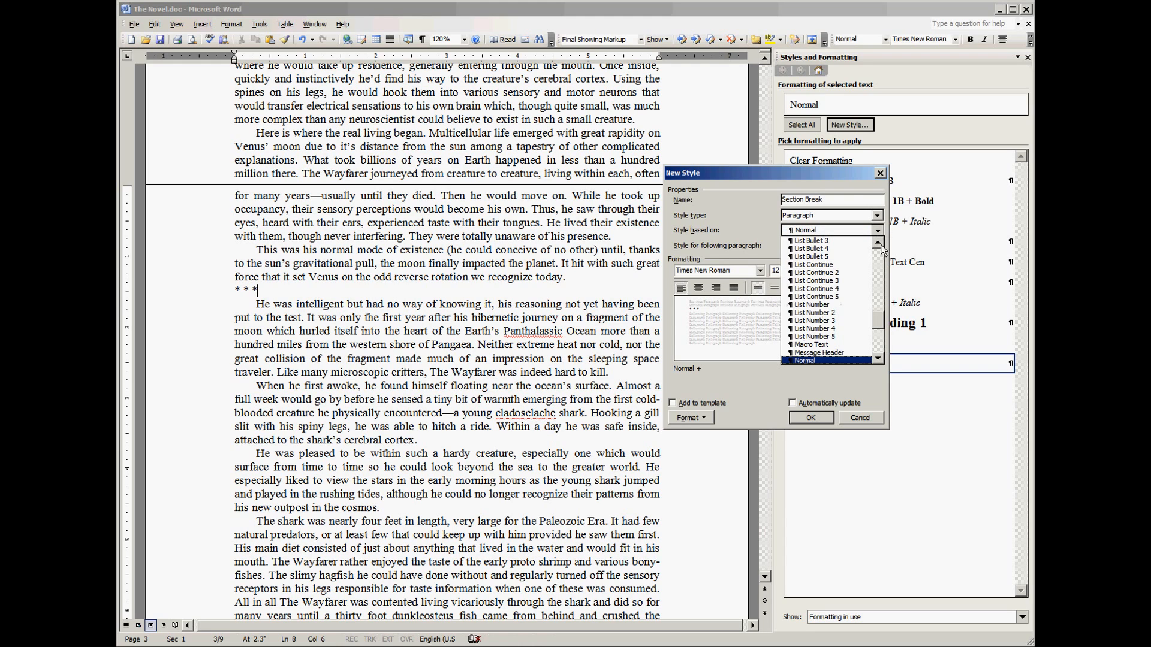
drag(881, 323, 886, 264)
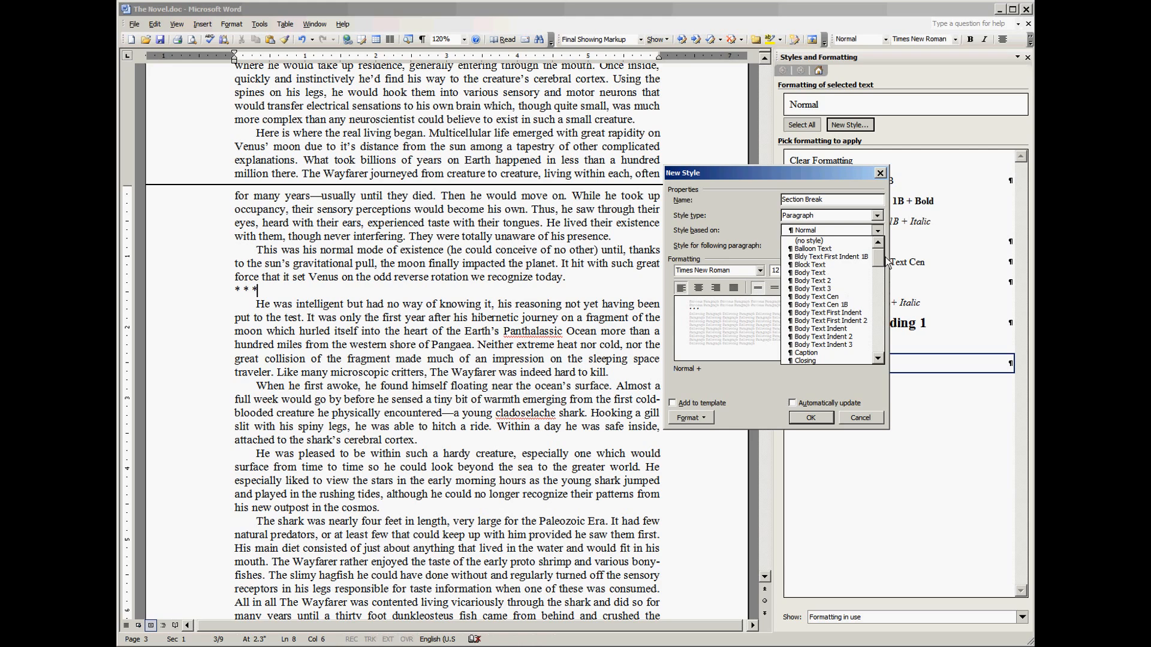
click(845, 296)
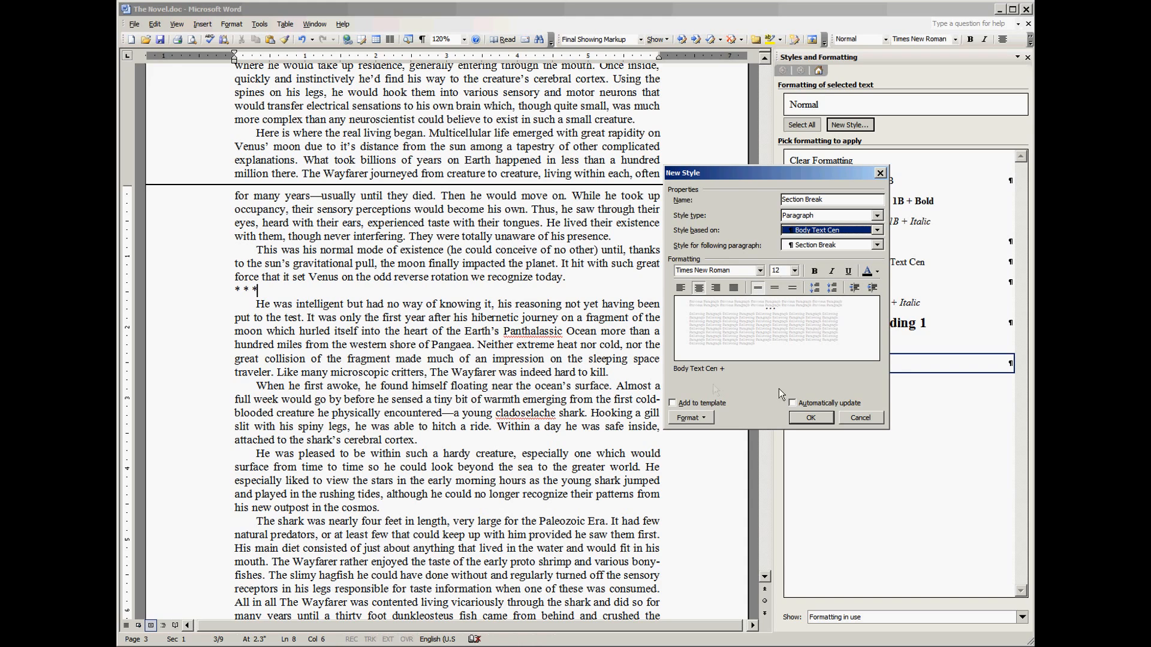
- Set the Section Break style's font to 14 pt bold
click(795, 271)
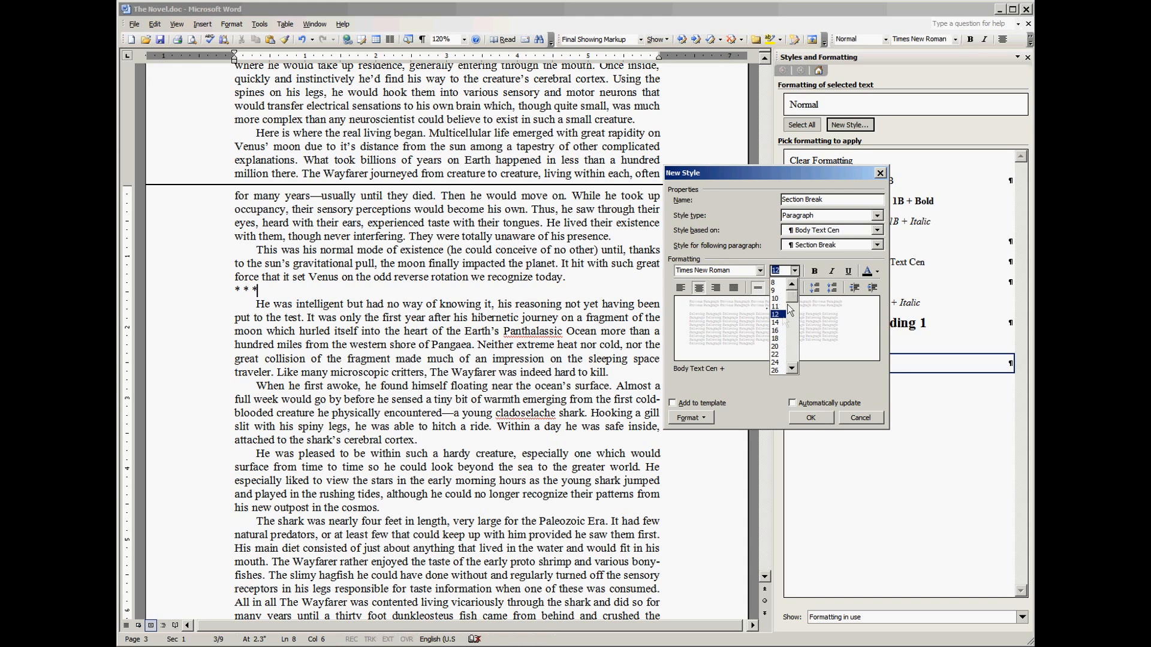
click(779, 322)
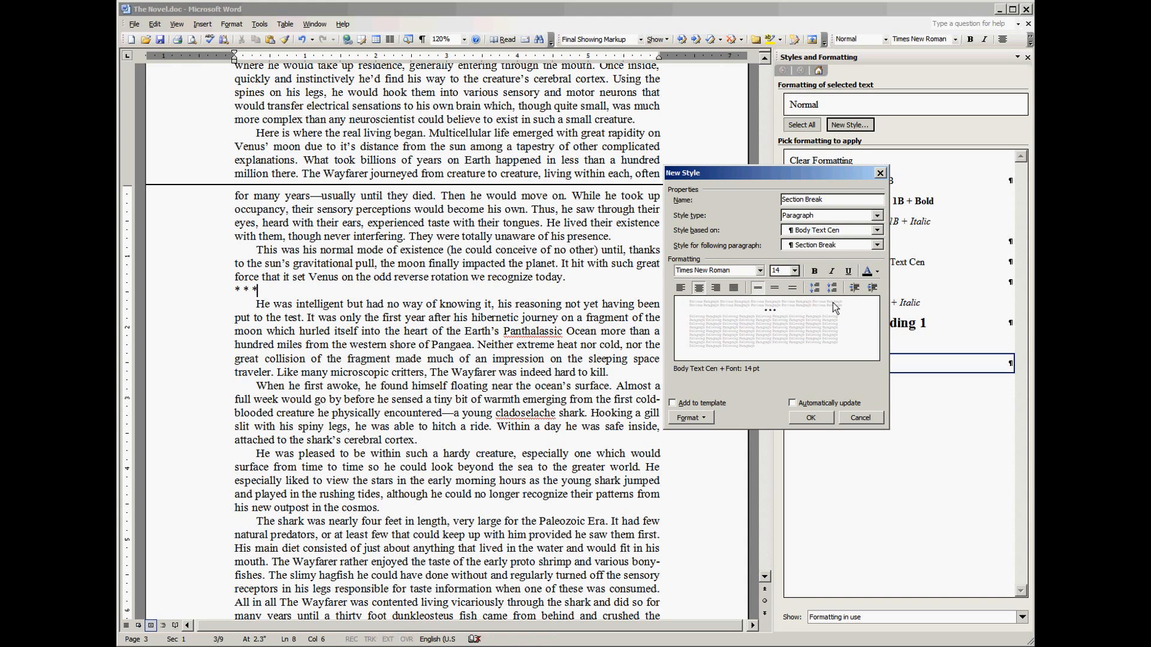
click(815, 272)
- Give the Section Break style 12 pt paragraph spacing before and after, and create the style
click(705, 419)
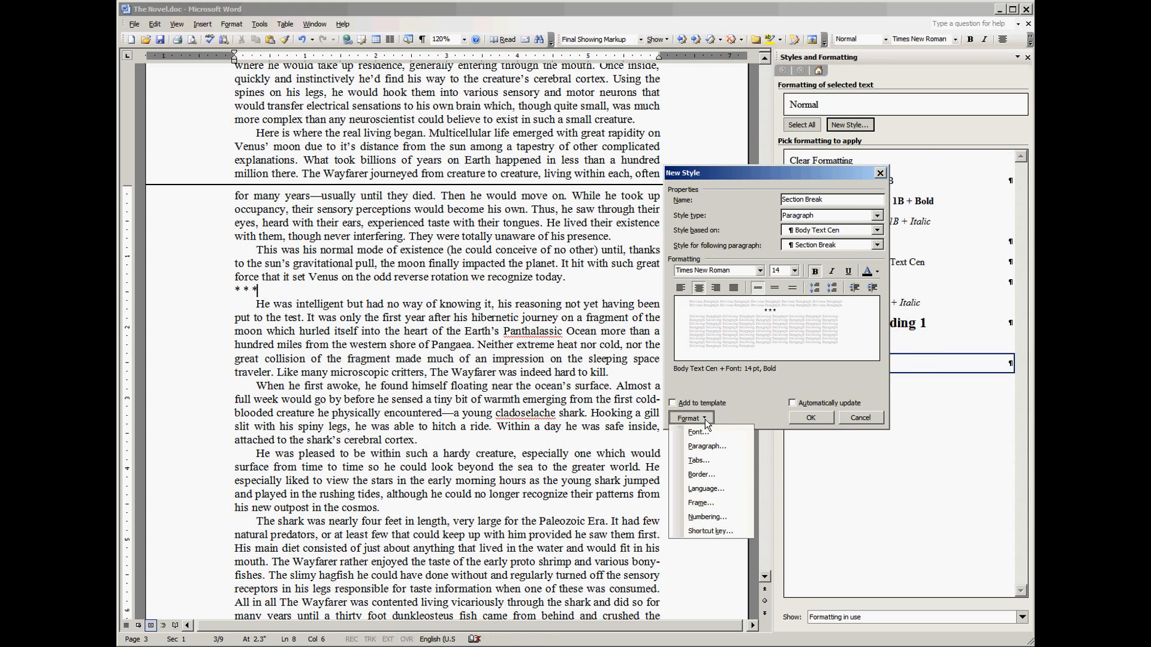
click(725, 450)
click(785, 269)
click(785, 268)
click(785, 288)
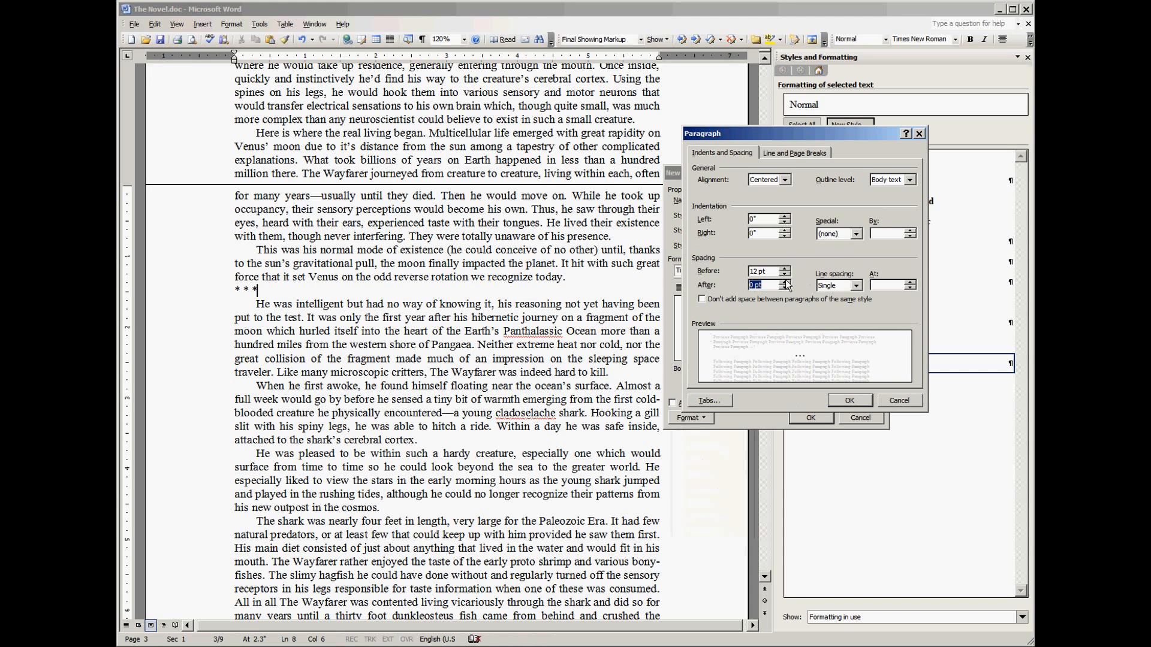
click(786, 282)
click(785, 282)
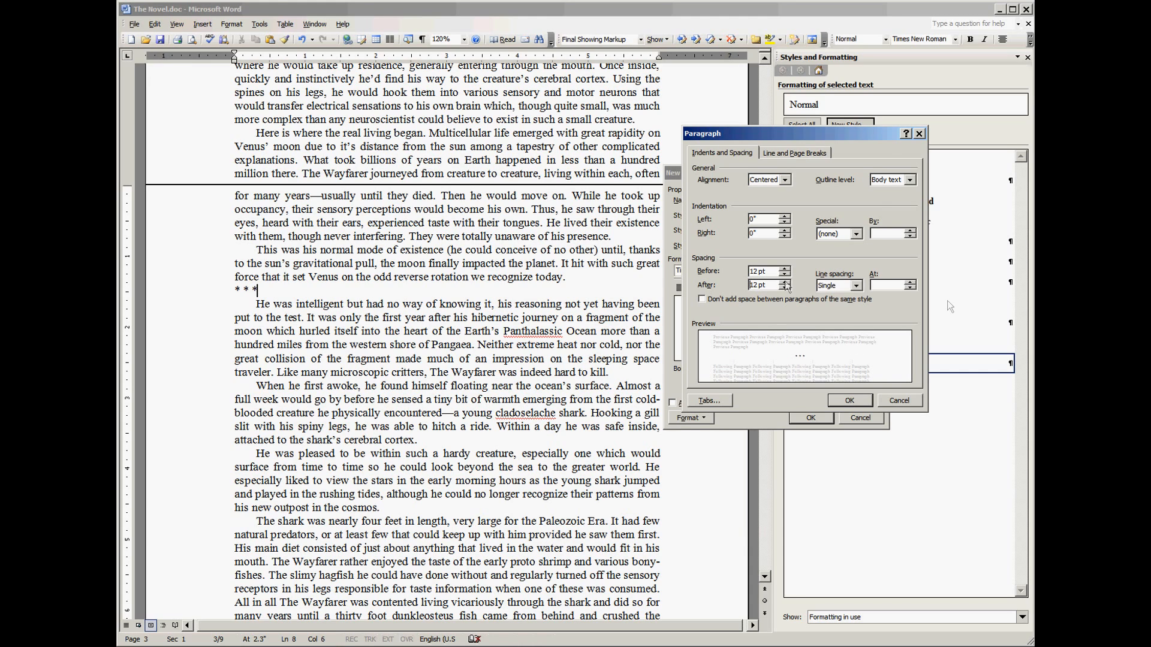
click(850, 400)
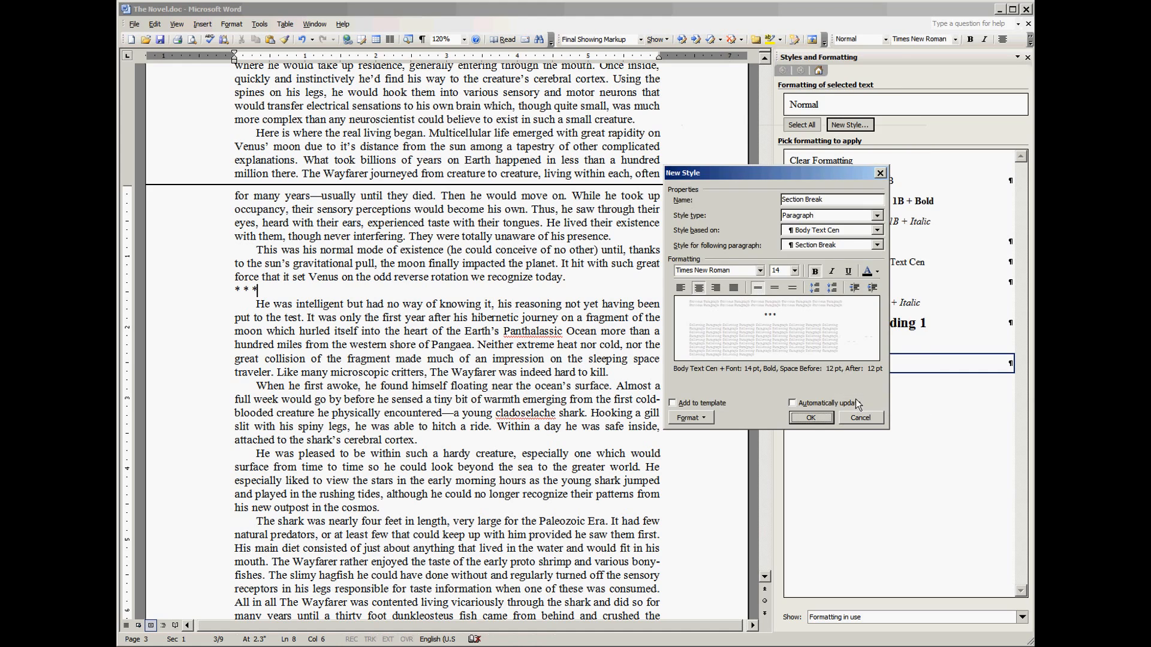
click(818, 417)
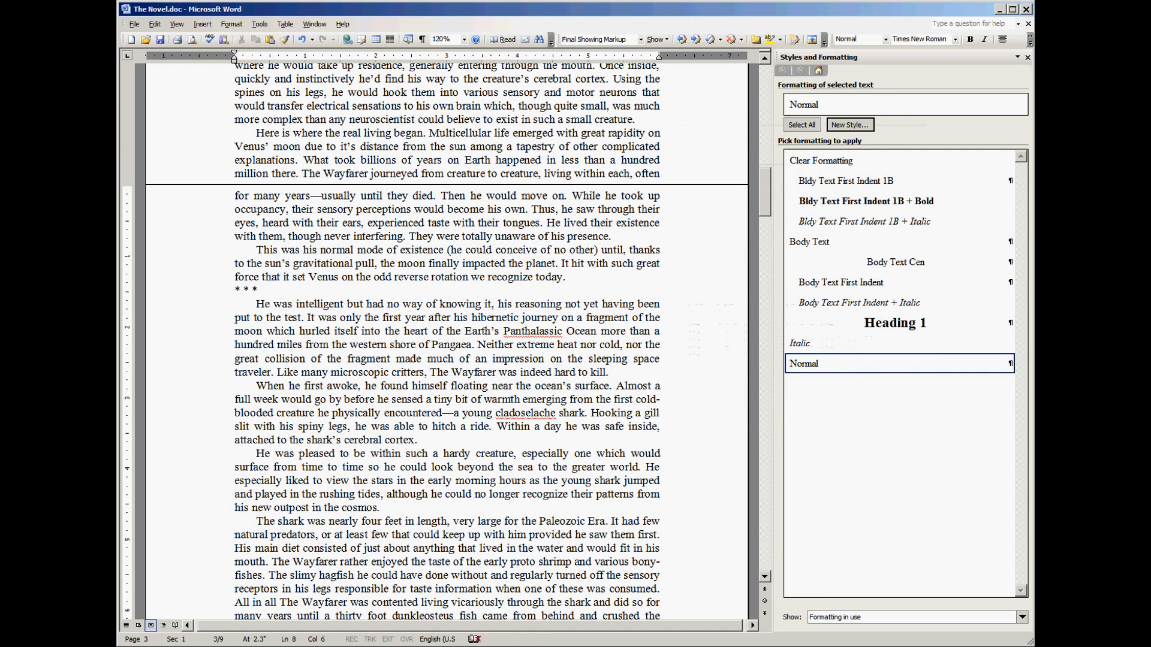
- List all styles and apply Section Break to the first "* * *" line in the Prologue
click(1021, 618)
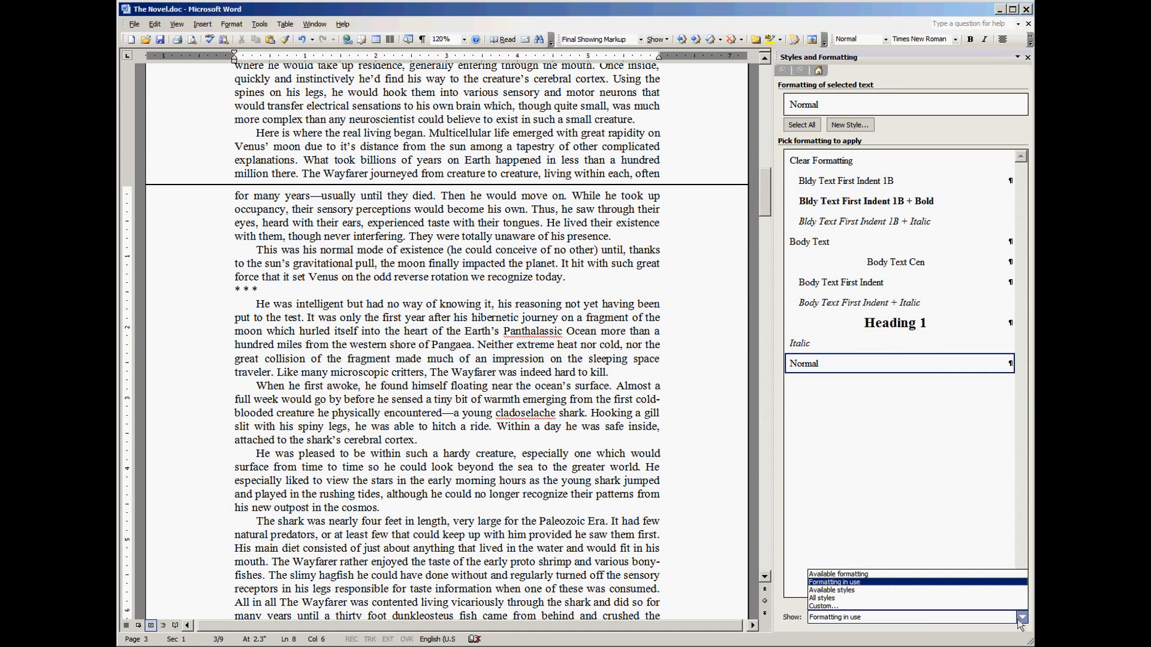
click(852, 598)
scroll(973, 235, down, 10)
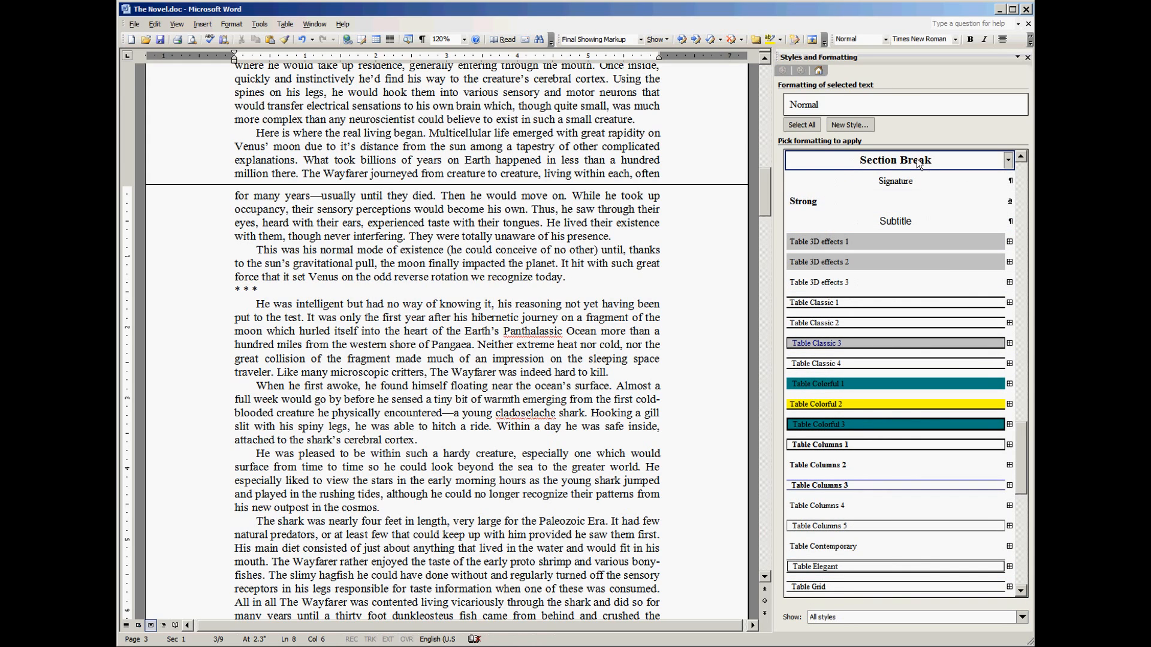
click(216, 290)
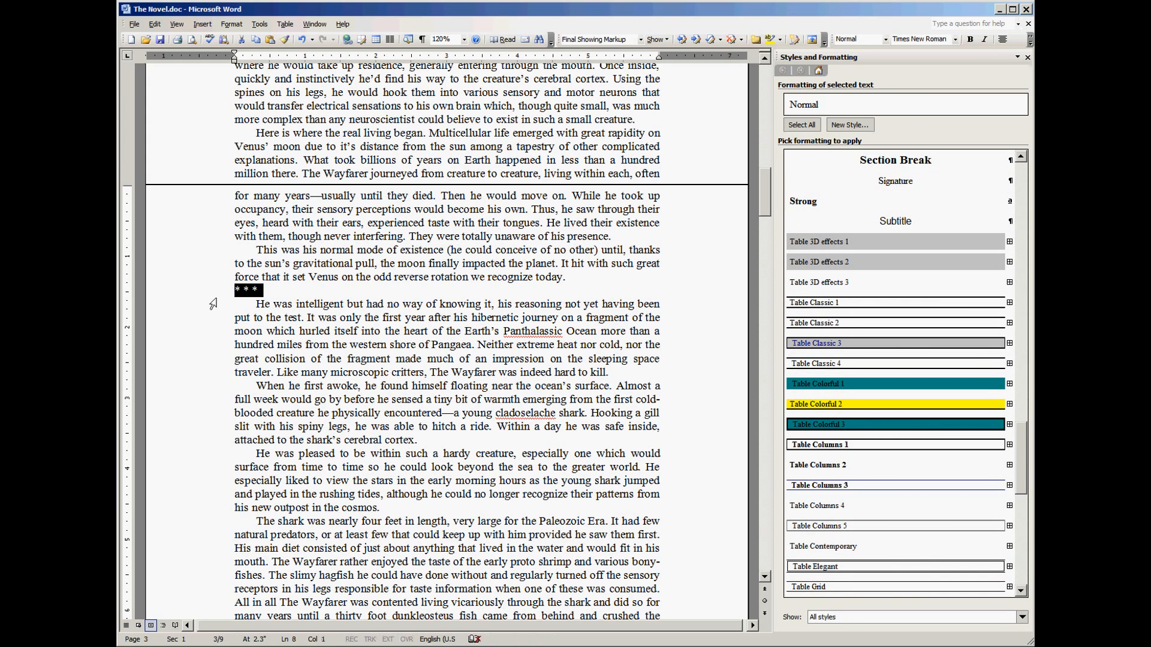
click(899, 159)
key(Right)
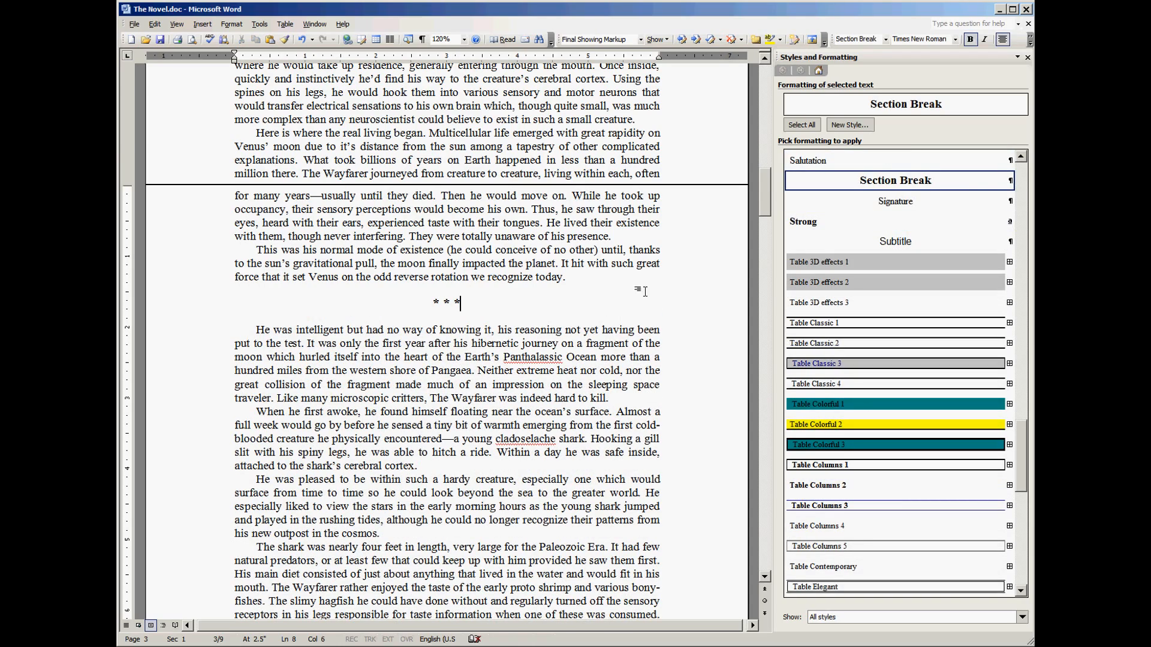
scroll(621, 470, down, 2)
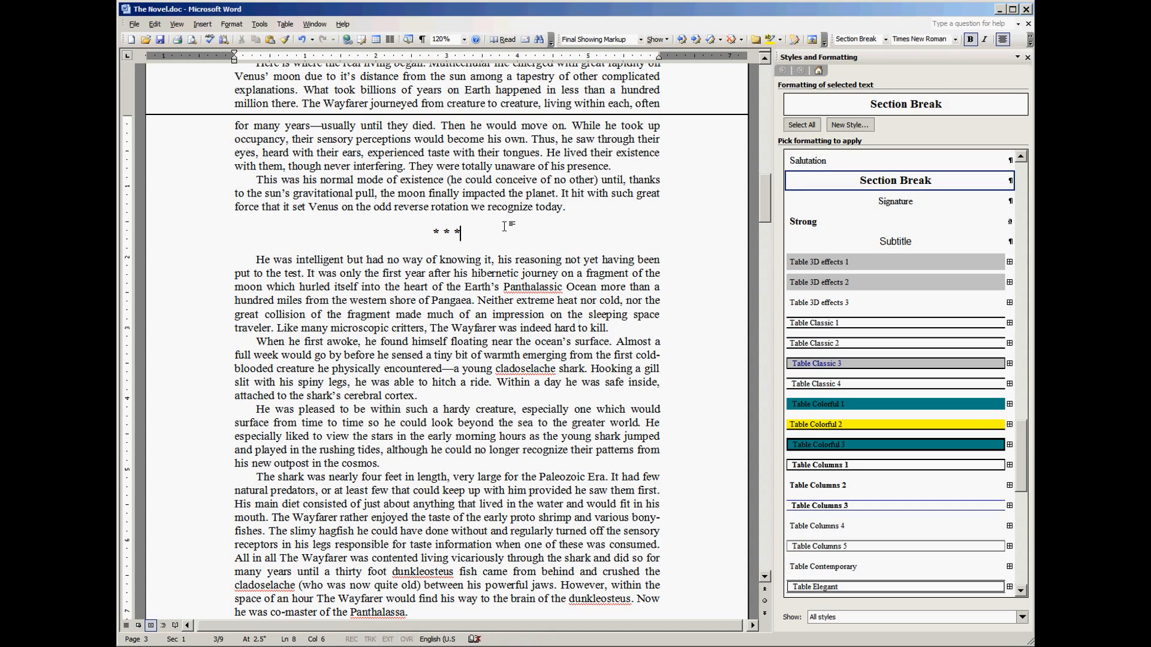
click(514, 206)
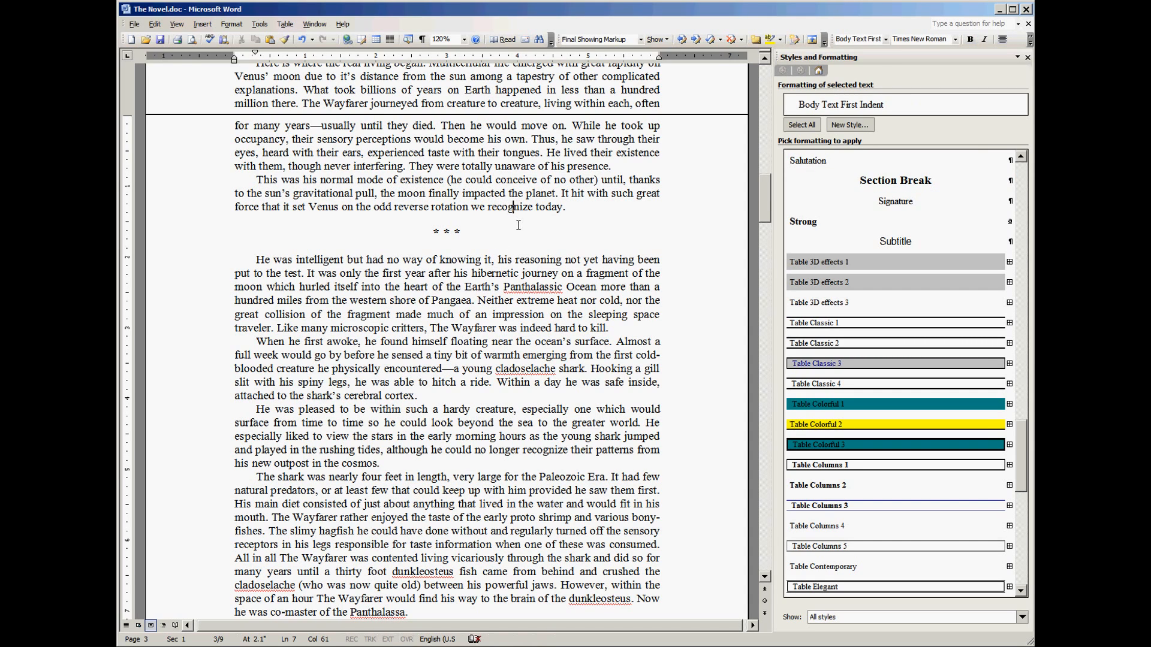
click(540, 234)
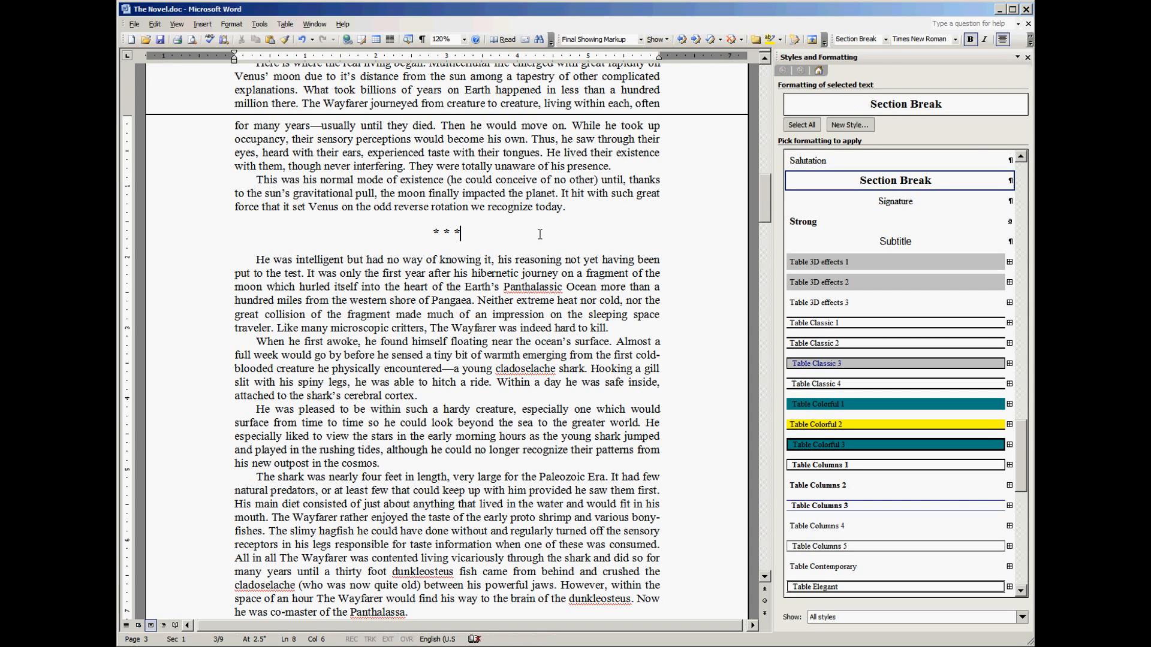
drag(474, 228, 435, 234)
click(497, 232)
- Apply the Section Break style to the "* * *" line above the paragraph beginning "There had been no avian life"
scroll(582, 227, down, 8)
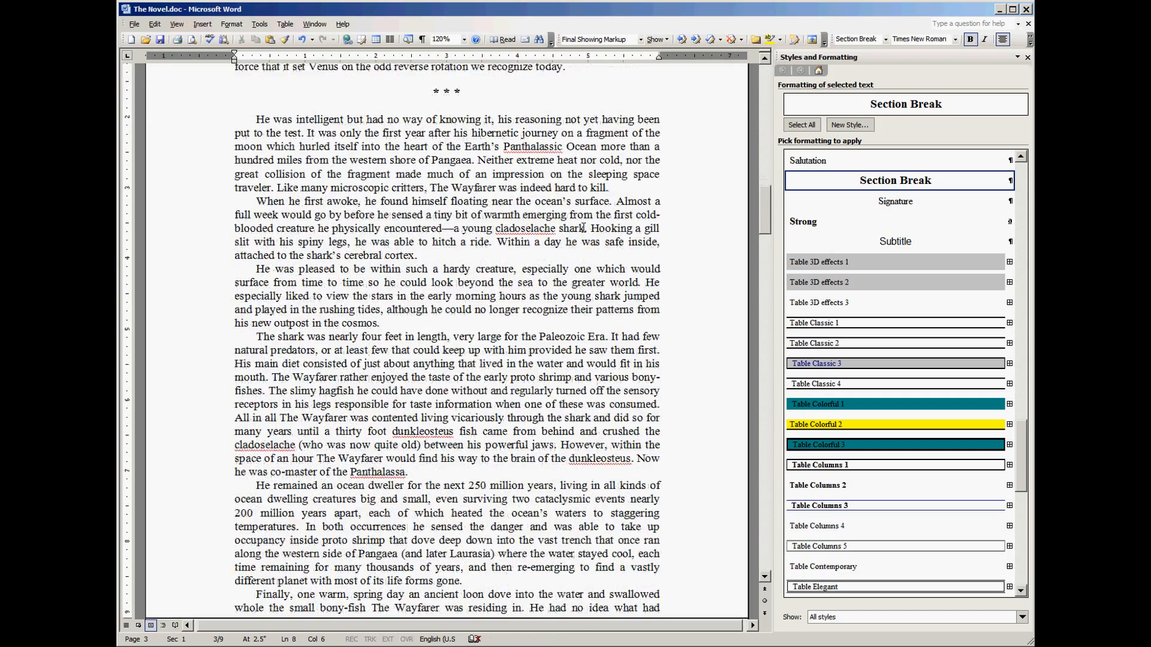
scroll(584, 228, down, 6)
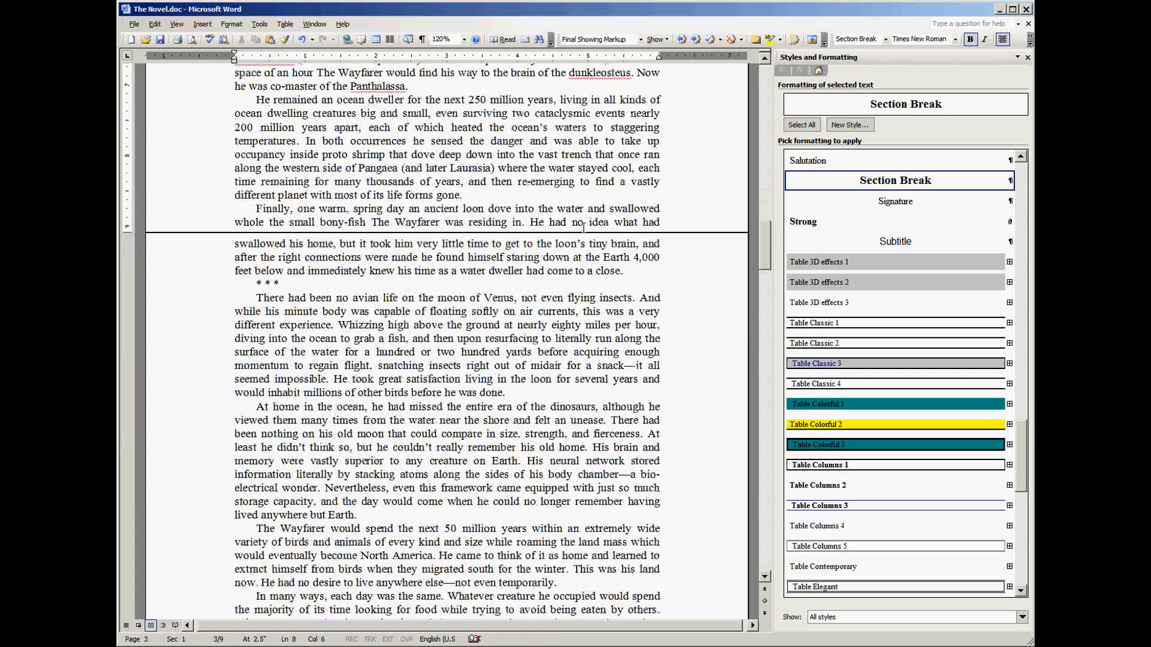
click(300, 282)
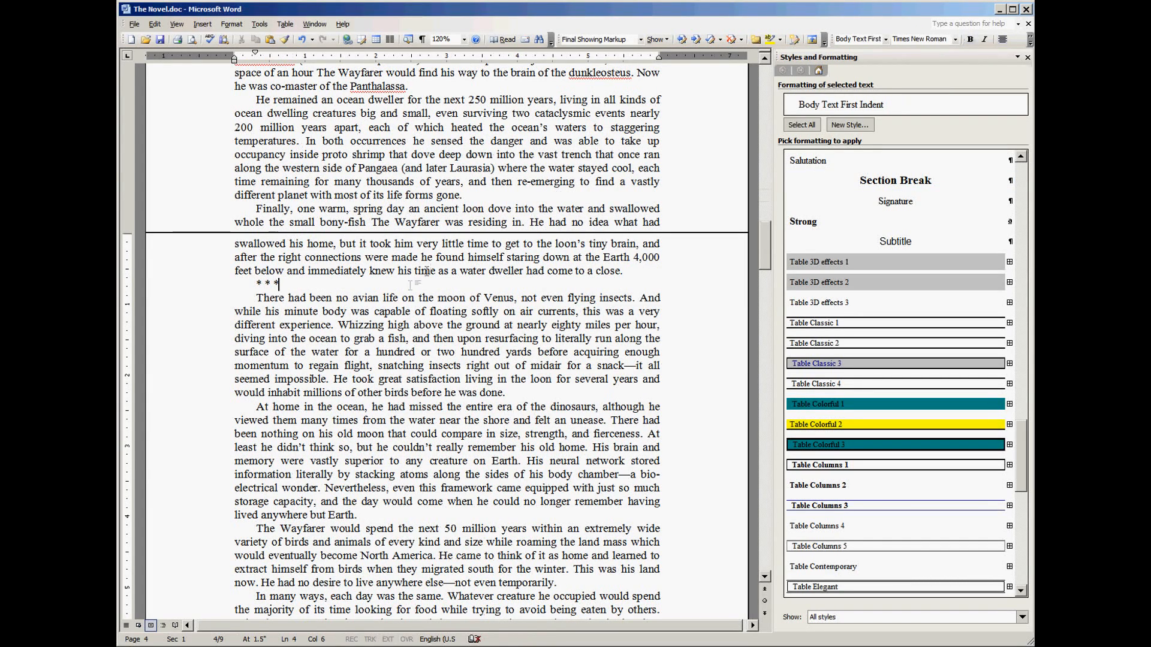
drag(1027, 450, 1027, 192)
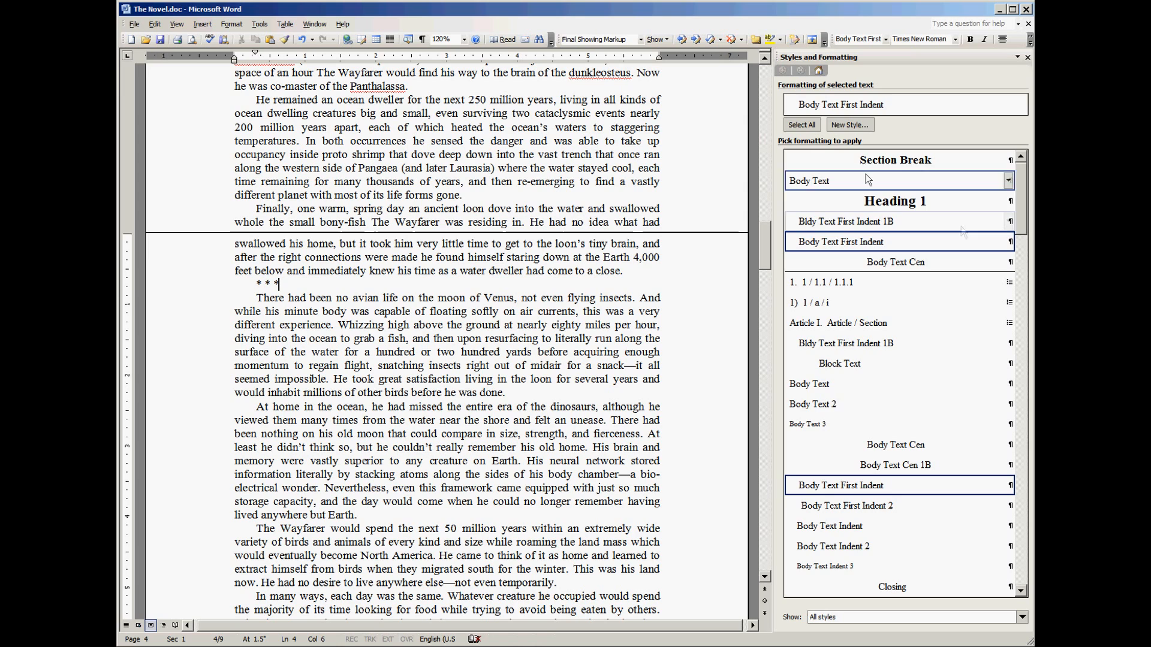
drag(294, 284, 233, 282)
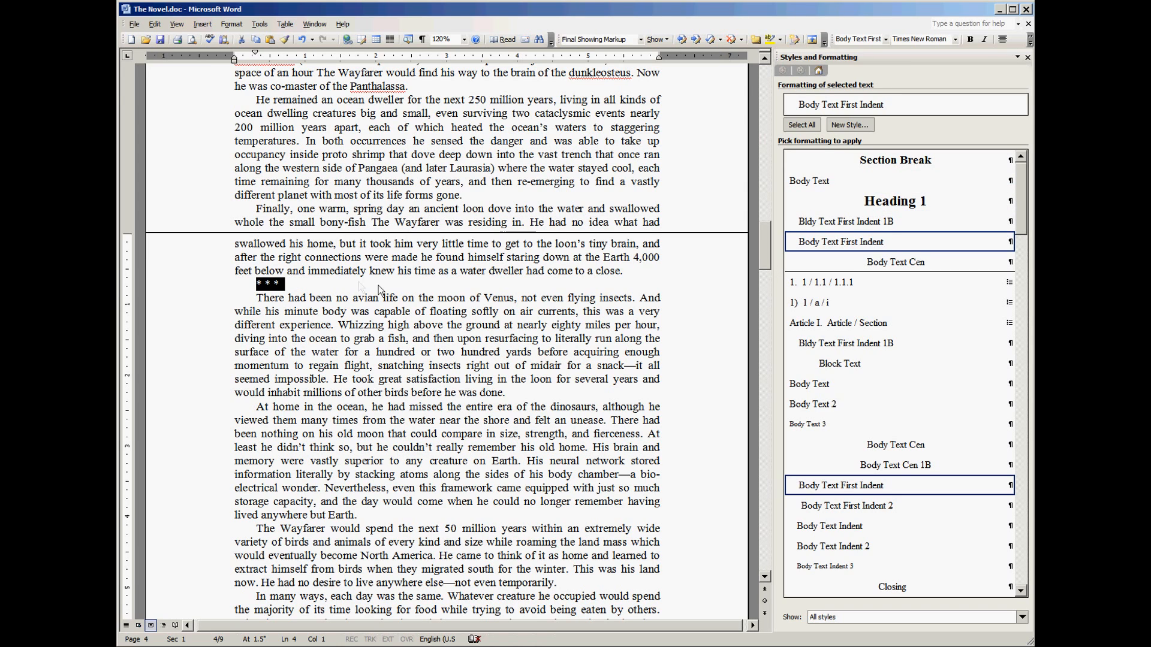
click(886, 161)
click(701, 296)
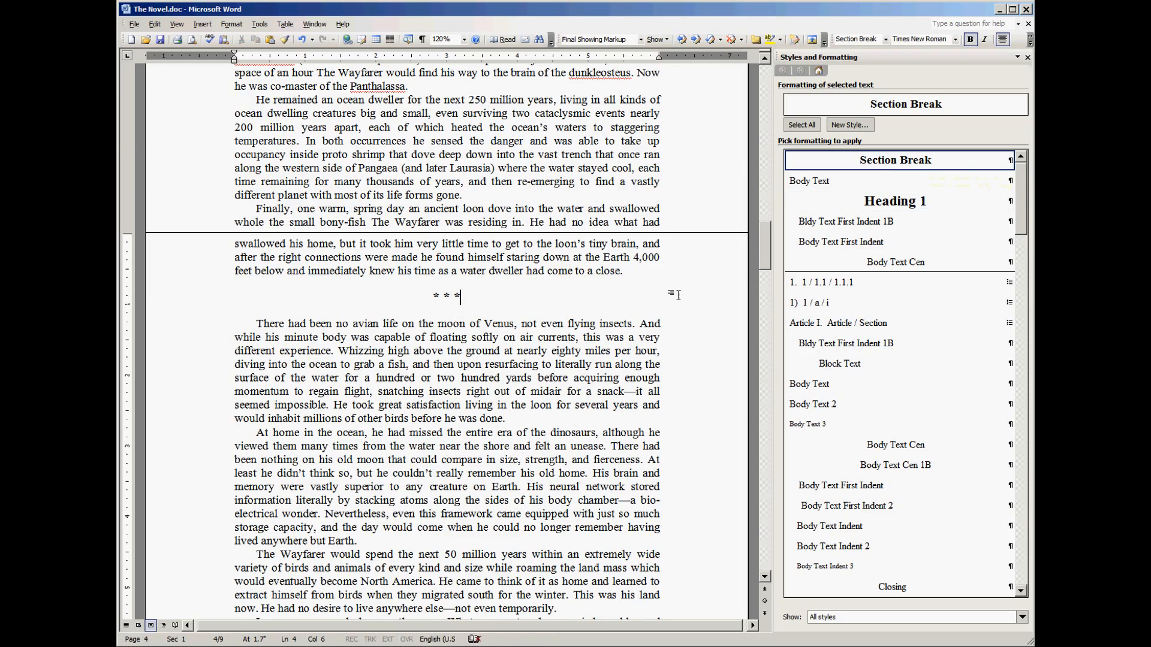
- Apply the Section Break style to the "* * *" line above the paragraph beginning "As their numbers surged"
scroll(678, 295, down, 10)
scroll(620, 302, down, 6)
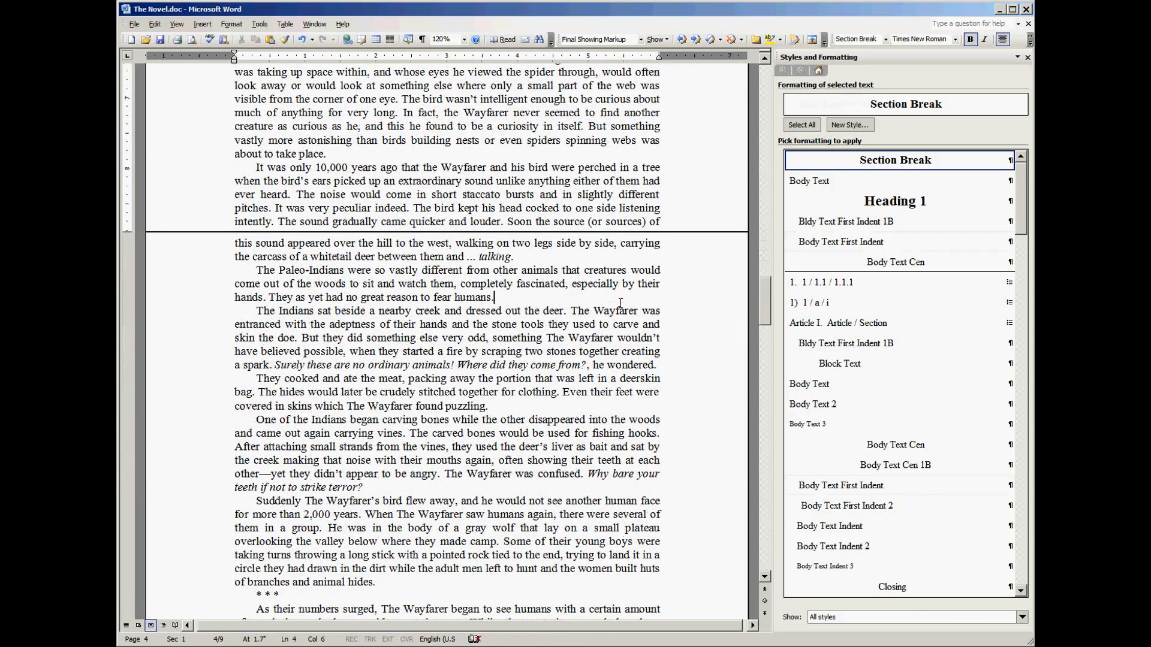
scroll(557, 294, down, 6)
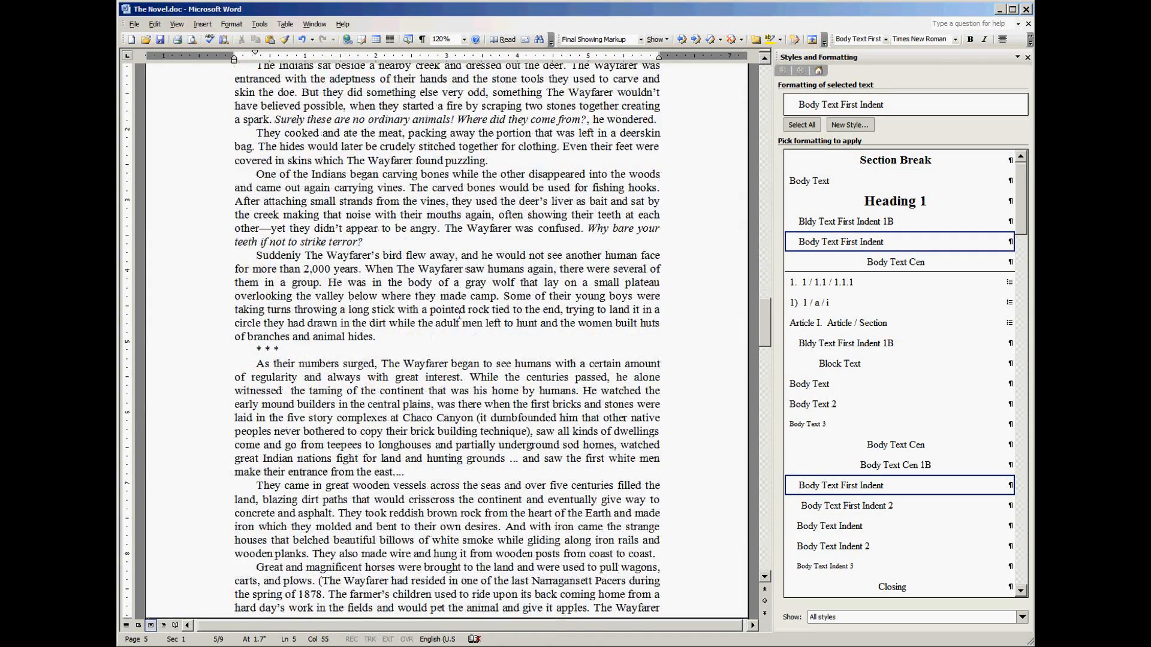
scroll(408, 300, down, 2)
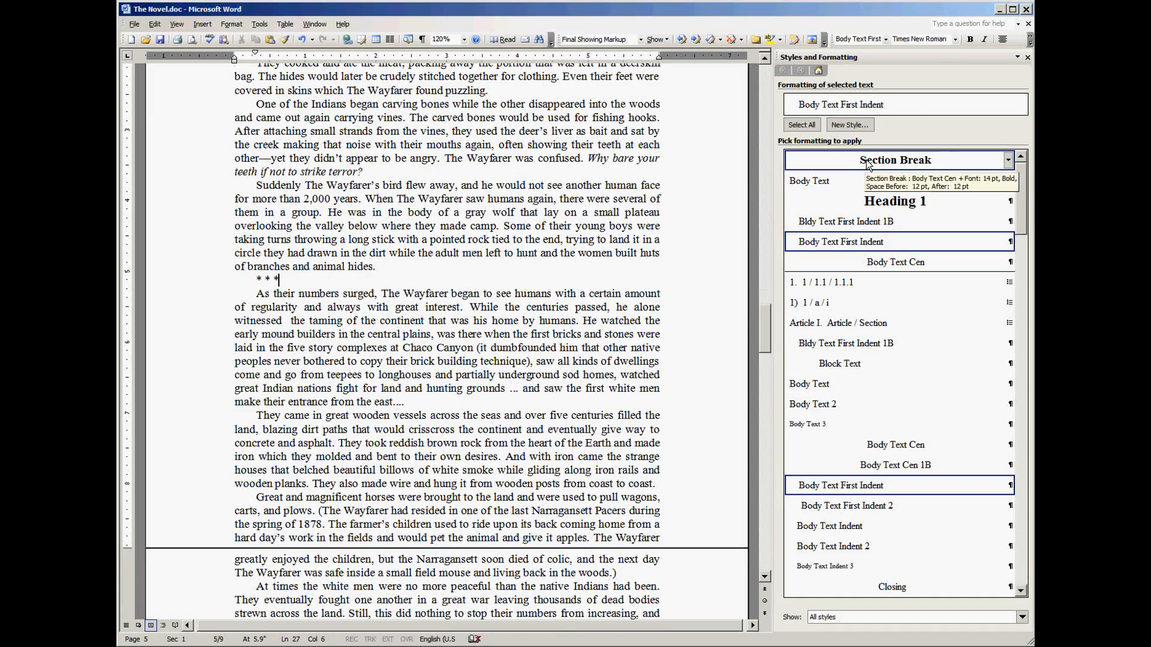
click(895, 160)
- Delete the blank lines above and below "Chapter One" and apply the Heading 1 style to it
scroll(602, 210, down, 5)
scroll(603, 210, down, 12)
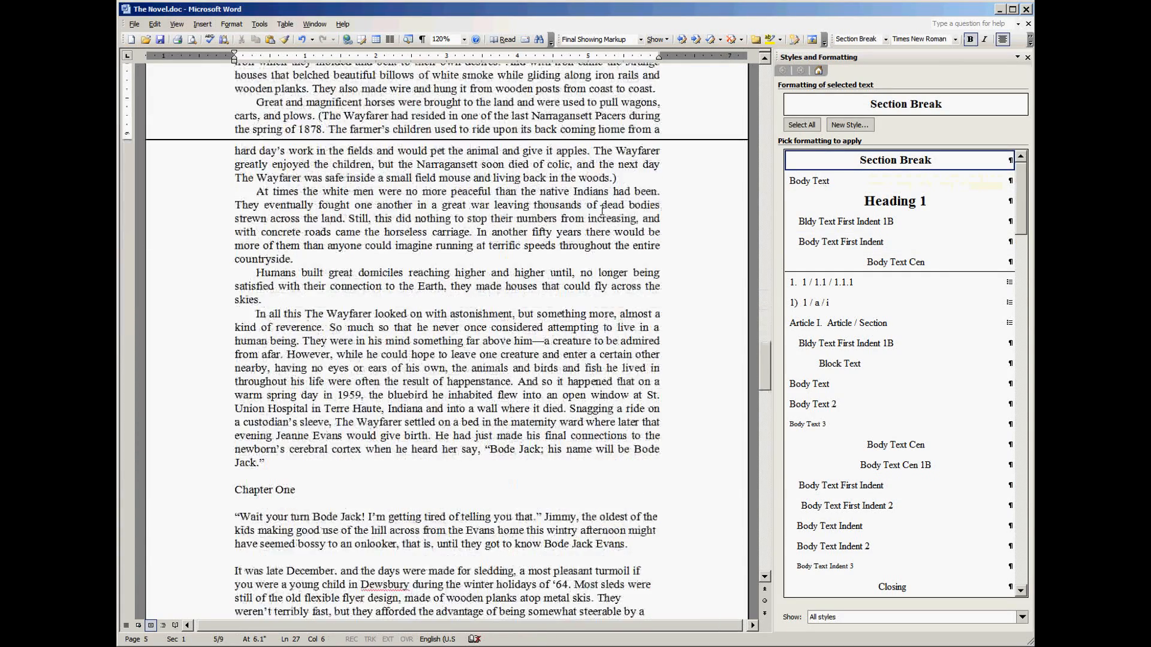
click(454, 229)
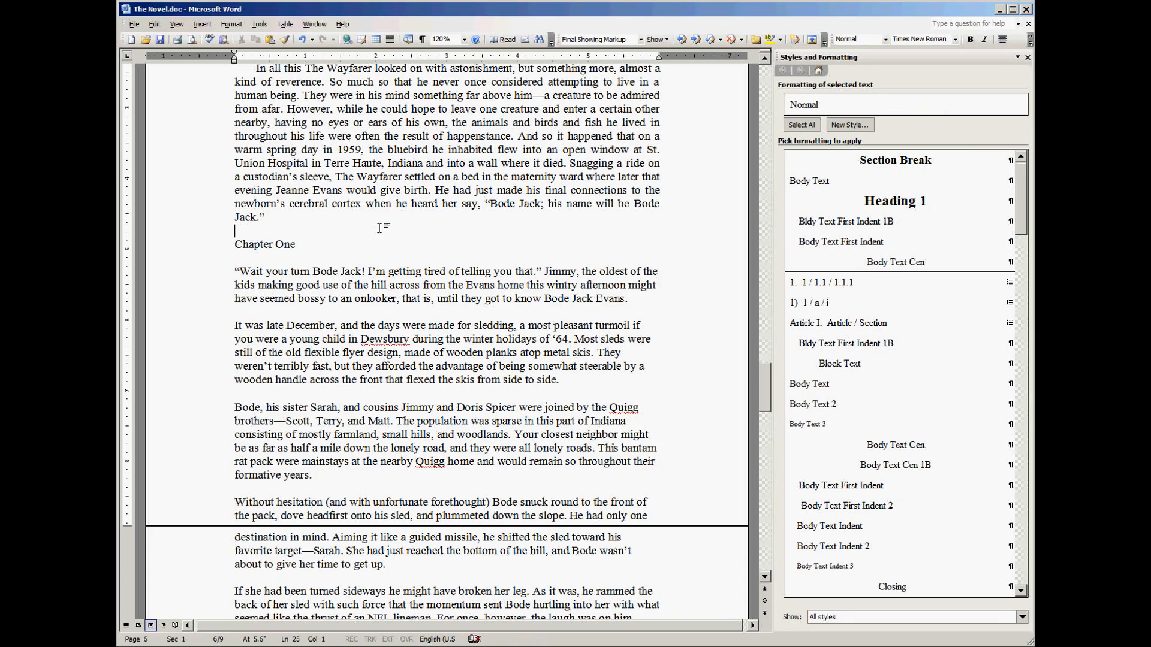
key(BackSpace)
click(260, 241)
key(BackSpace)
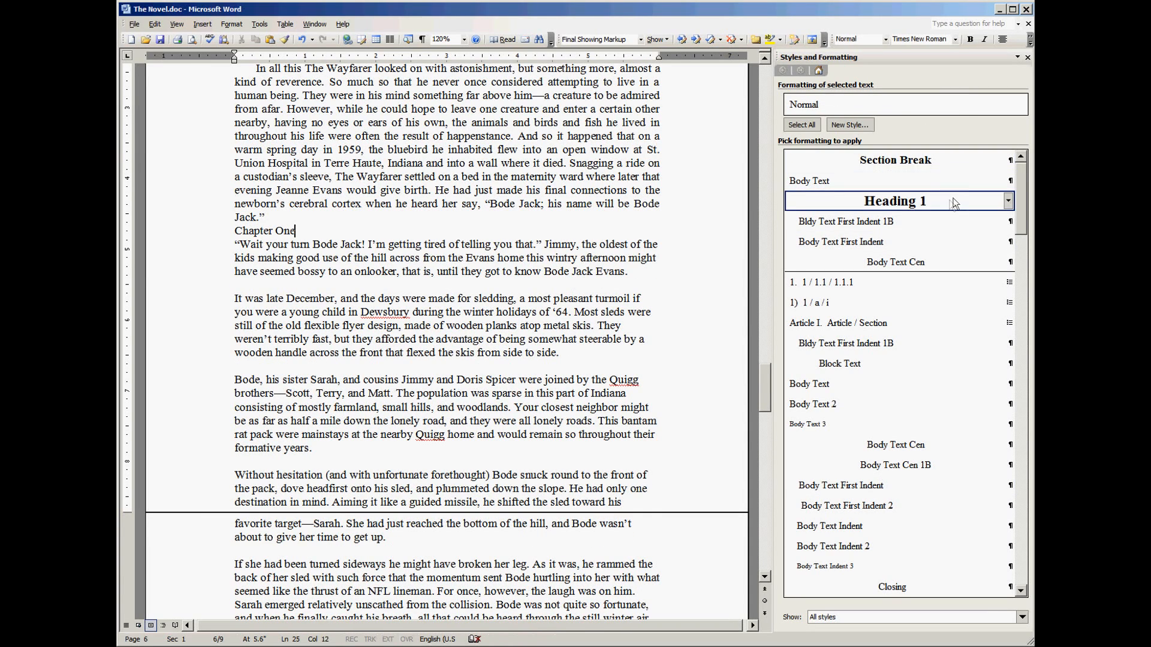
click(895, 201)
- Apply the Body Text style to the opening paragraph of Chapter One
scroll(589, 275, down, 3)
scroll(589, 274, down, 3)
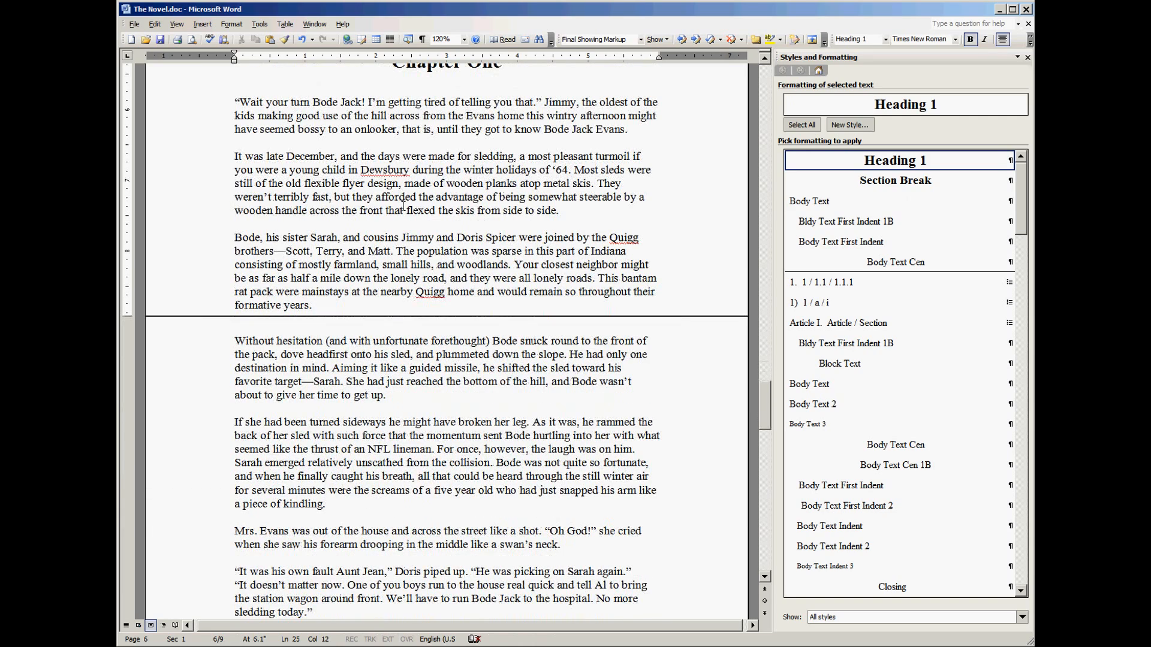
click(285, 102)
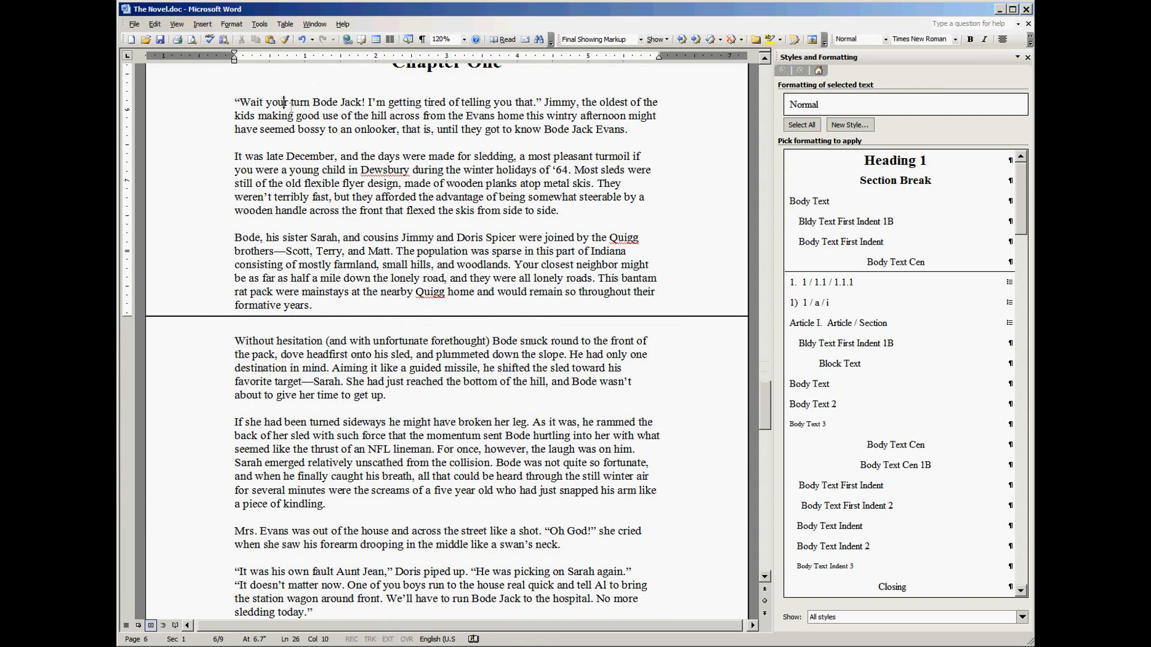
click(864, 203)
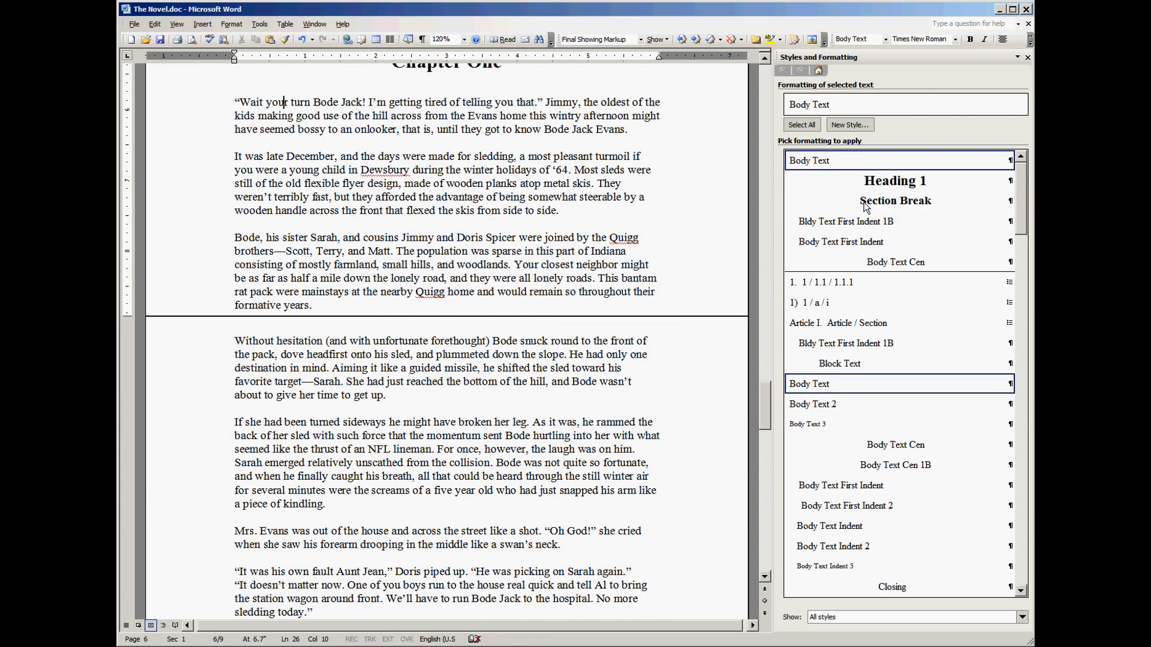
- Delete the blank lines between Chapter One's first three paragraphs and apply Body Text First Indent to the second and third
click(286, 145)
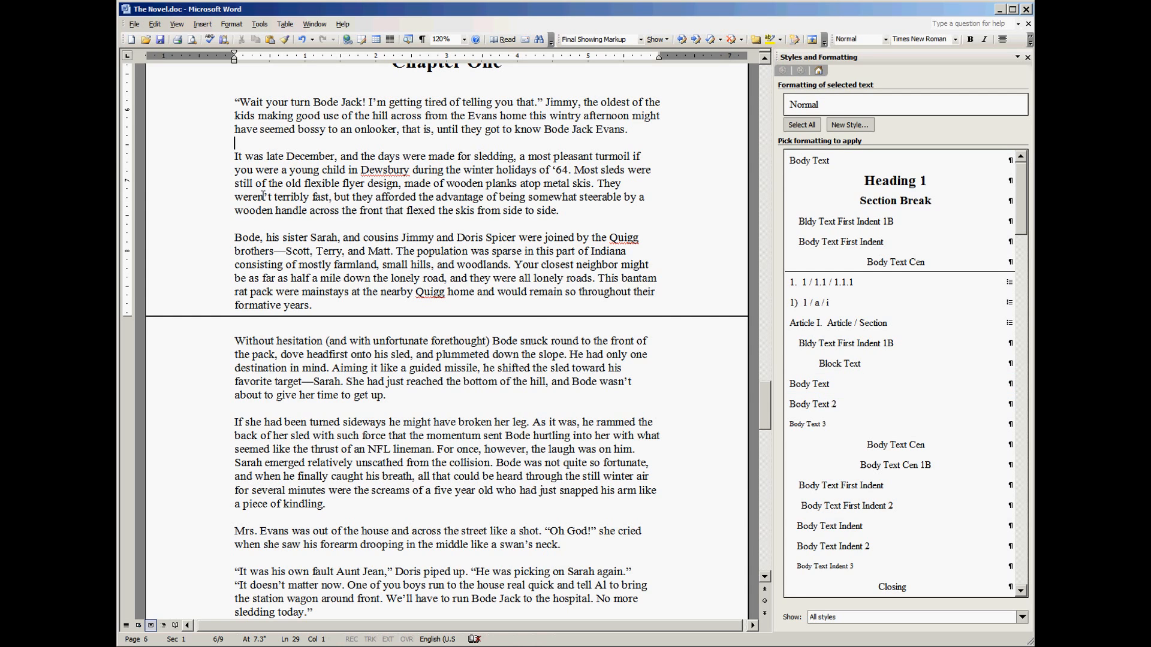
key(BackSpace)
click(260, 211)
key(BackSpace)
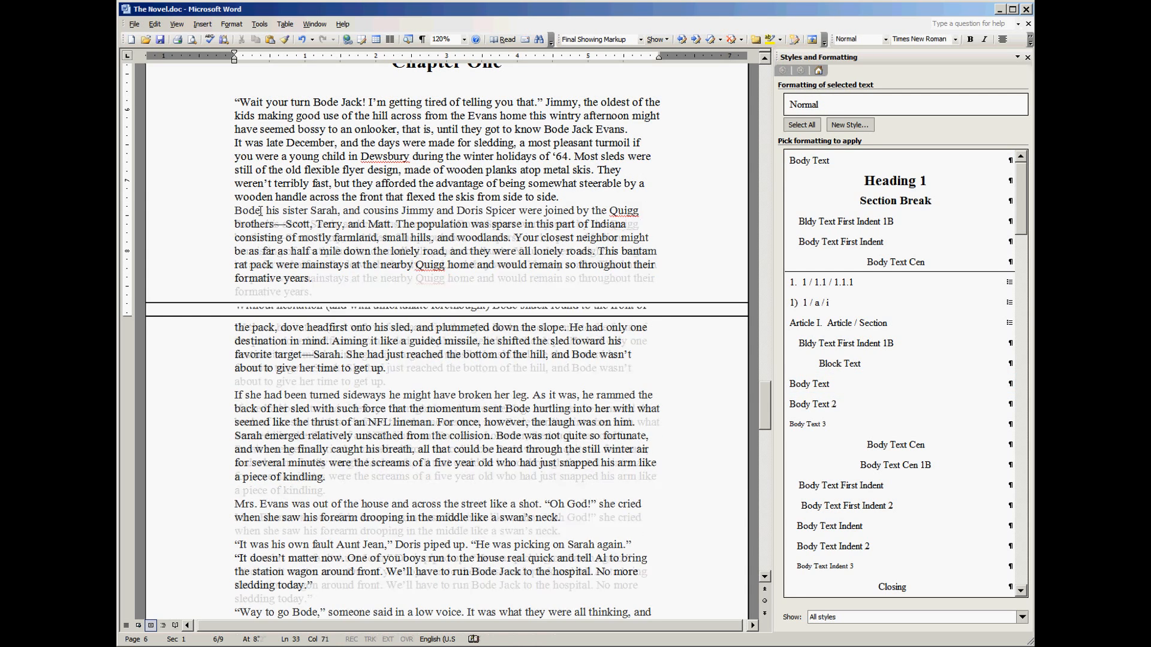
drag(335, 286, 234, 144)
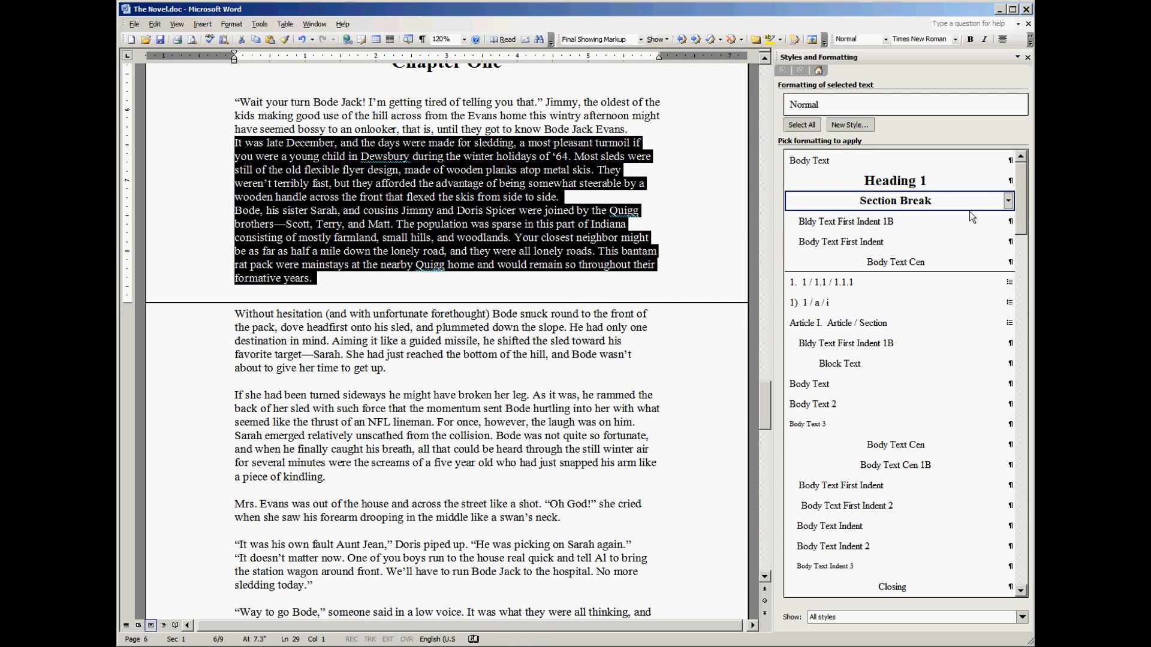
click(841, 241)
click(619, 238)
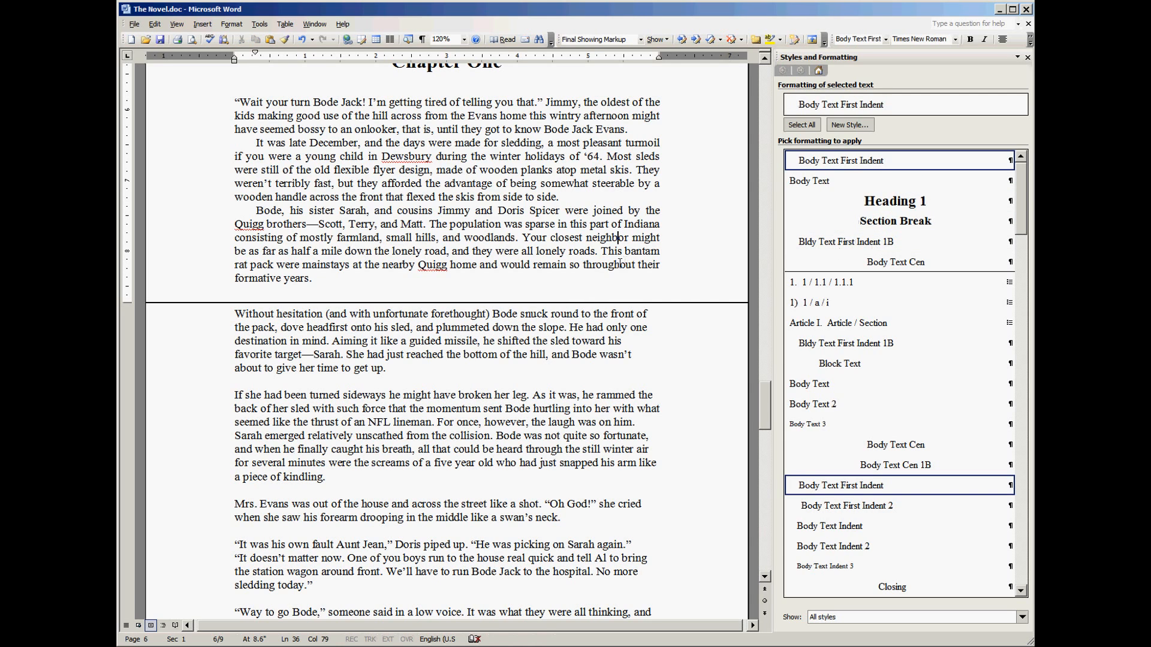
- Remove the blank line above the paragraph beginning "Without hesitation" and apply Body Text First Indent to that paragraph
scroll(620, 264, down, 1)
click(321, 261)
key(BackSpace)
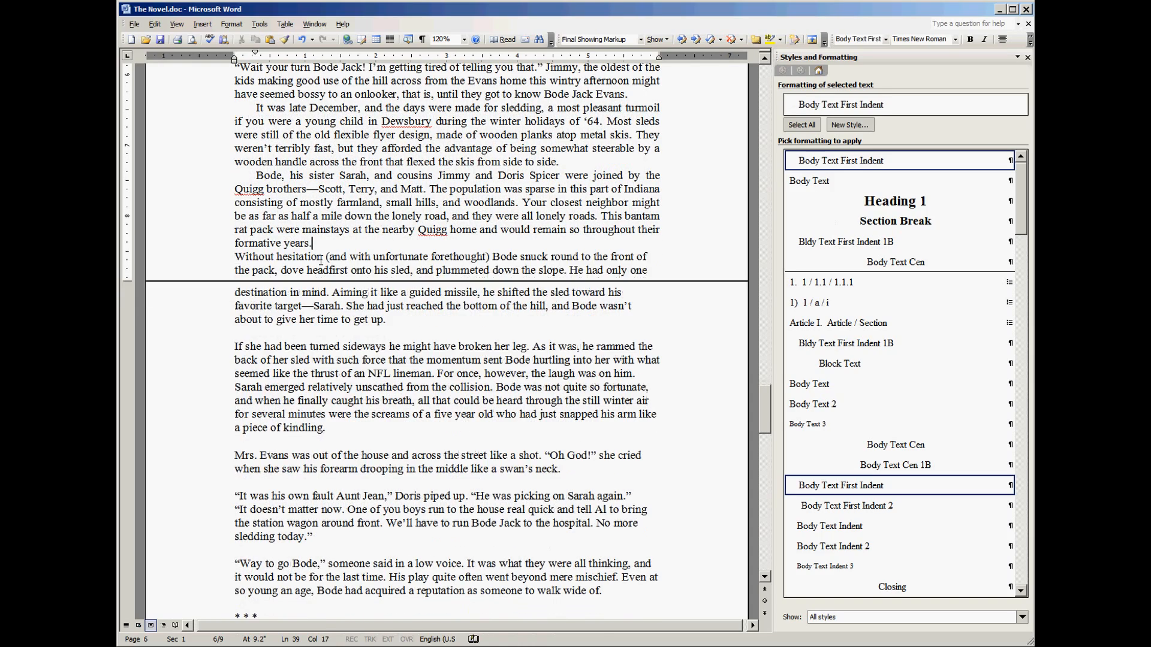
scroll(321, 260, down, 2)
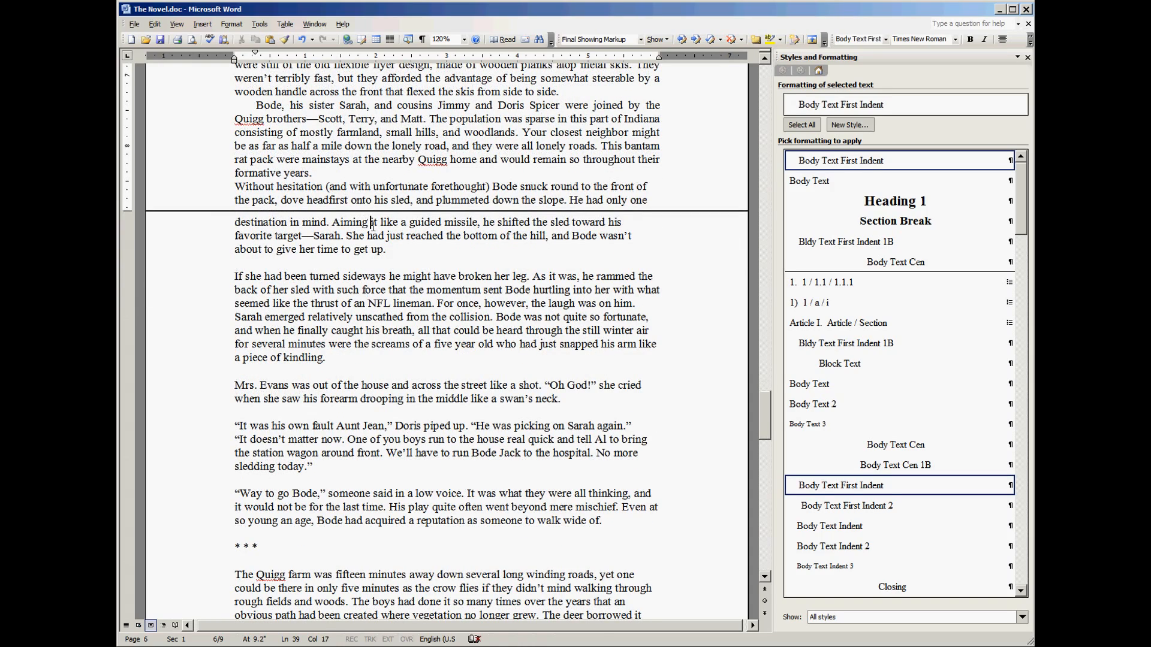
click(371, 224)
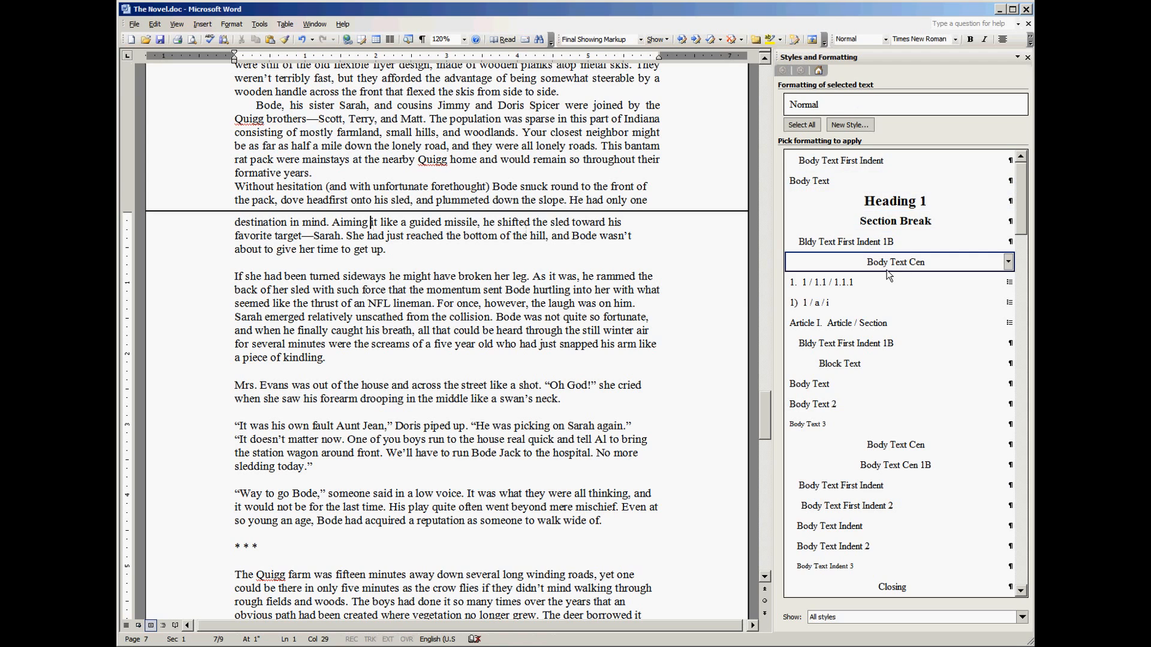
click(867, 163)
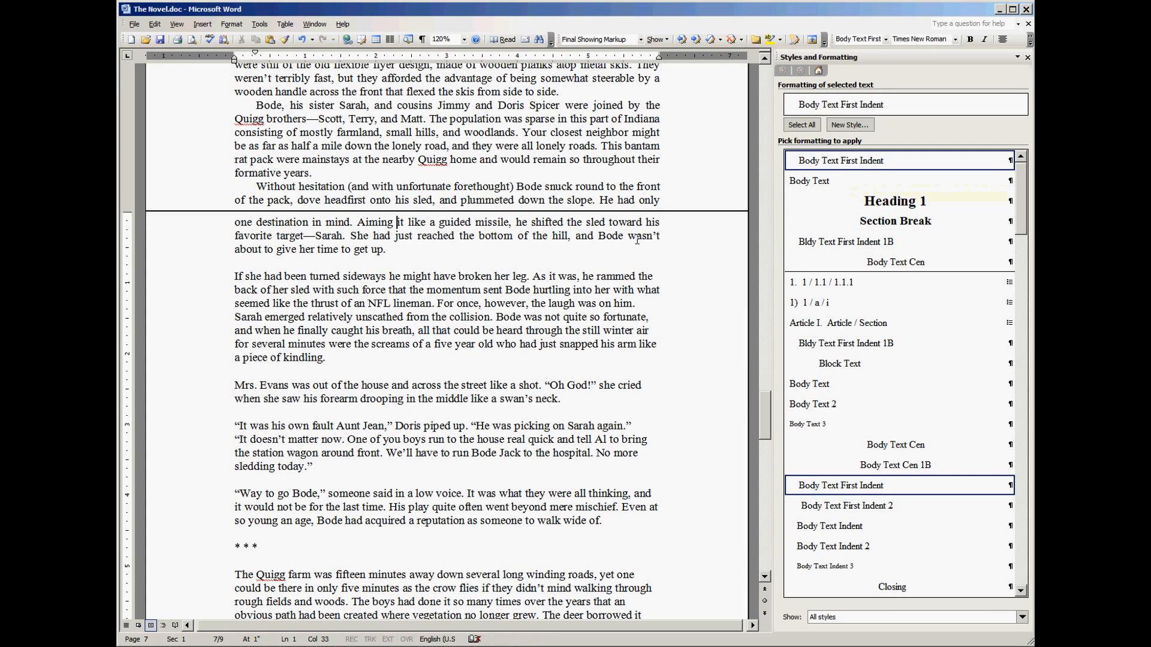
- Apply Body Text First Indent to the paragraphs from "If she had been turned sideways" down to Chapter One's first "* * *" line
scroll(637, 240, down, 2)
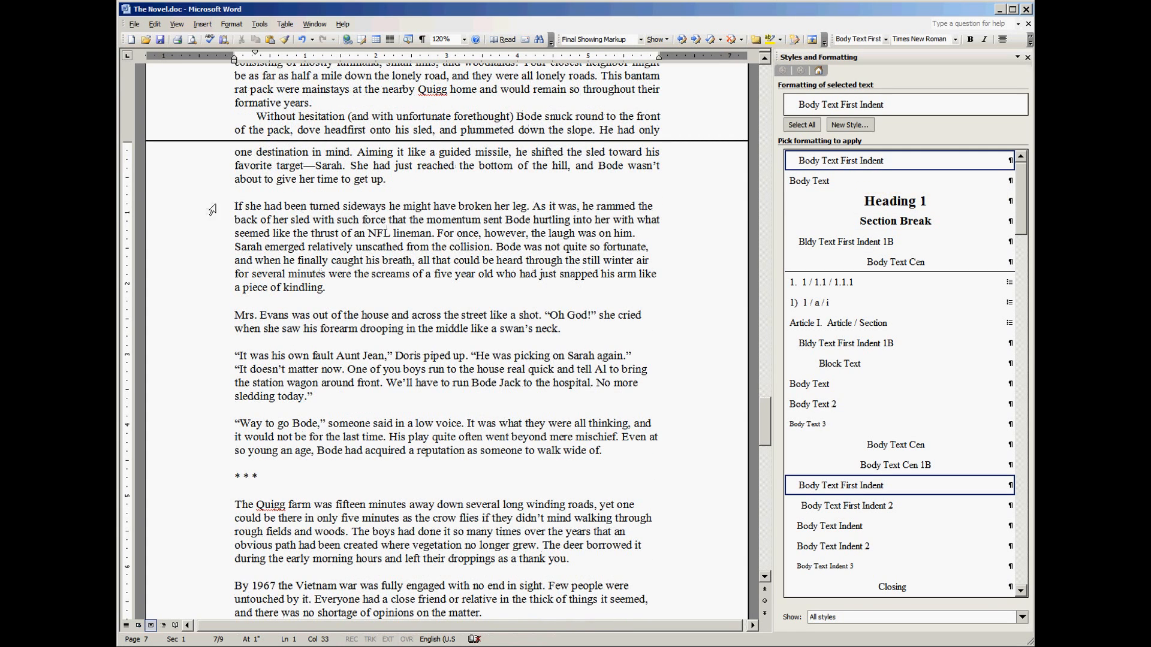
drag(237, 206, 319, 456)
click(893, 162)
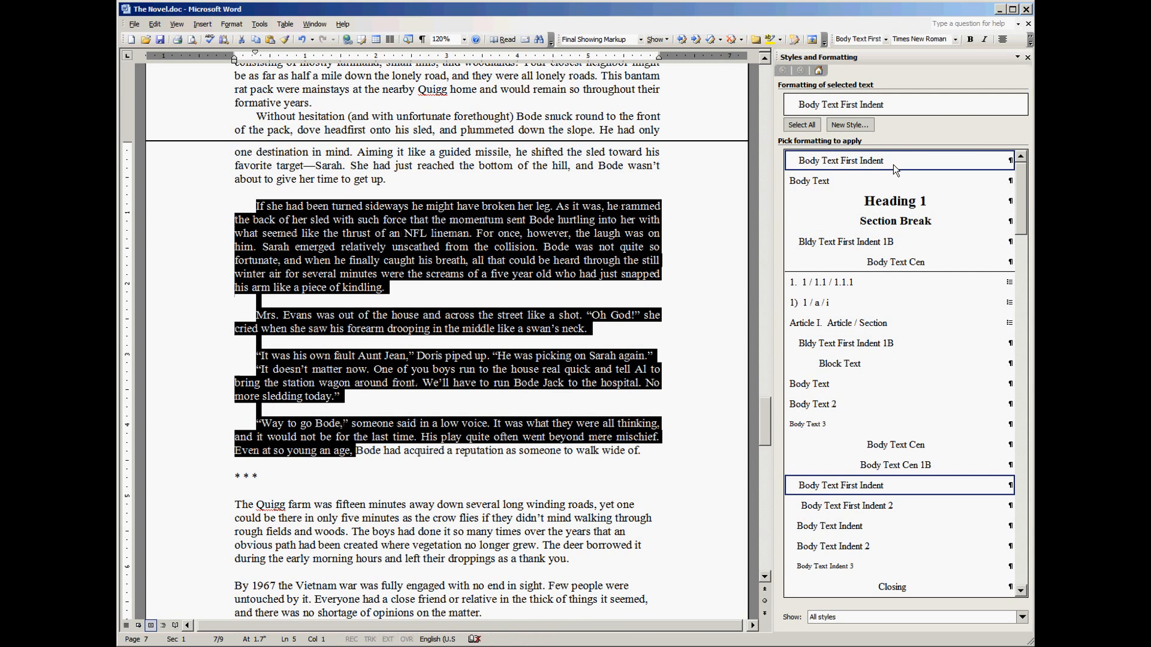
- Delete the blank lines between the paragraphs from "Without hesitation" to the last one before Chapter One's first "* * *" line
click(301, 190)
key(Delete)
click(302, 292)
key(BackSpace)
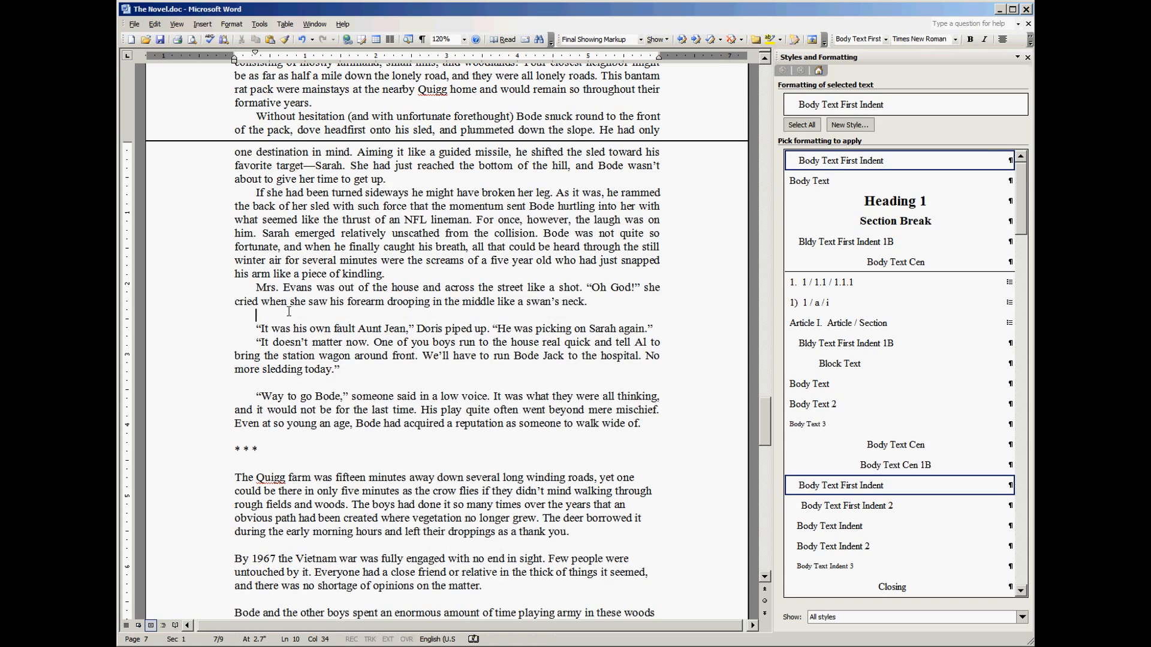
key(BackSpace)
key(BackSpace)
- Delete the blank lines around the first "* * *" line in Chapter One and apply the Section Break style to it
scroll(294, 376, down, 3)
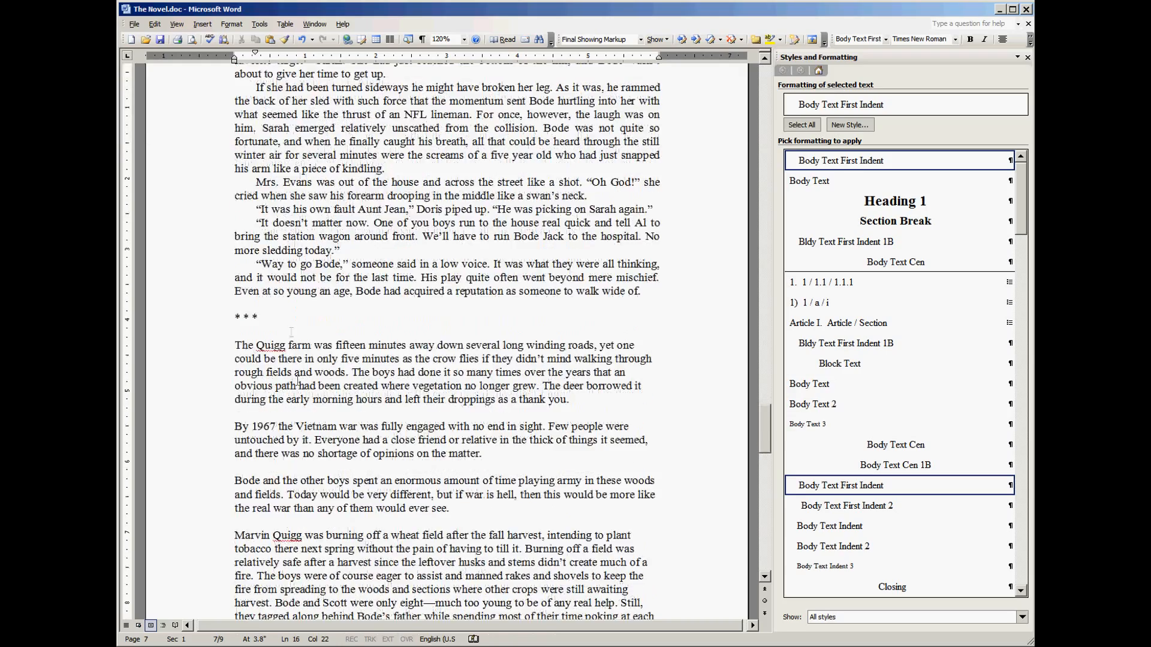
key(Delete)
key(Down)
key(BackSpace)
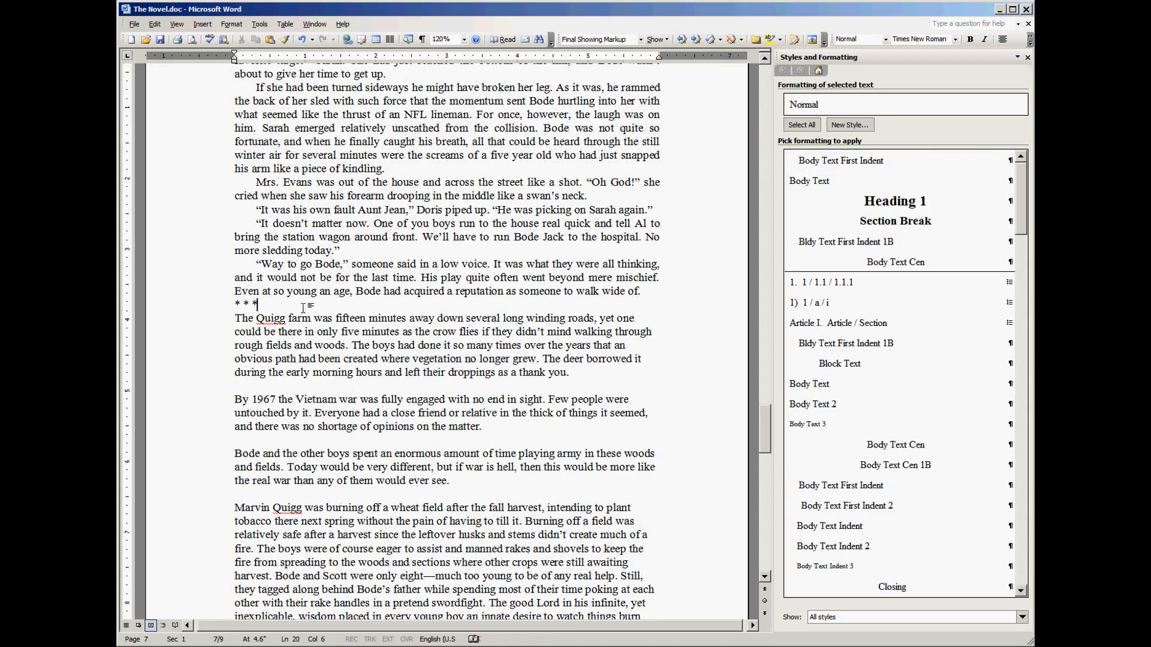
click(921, 220)
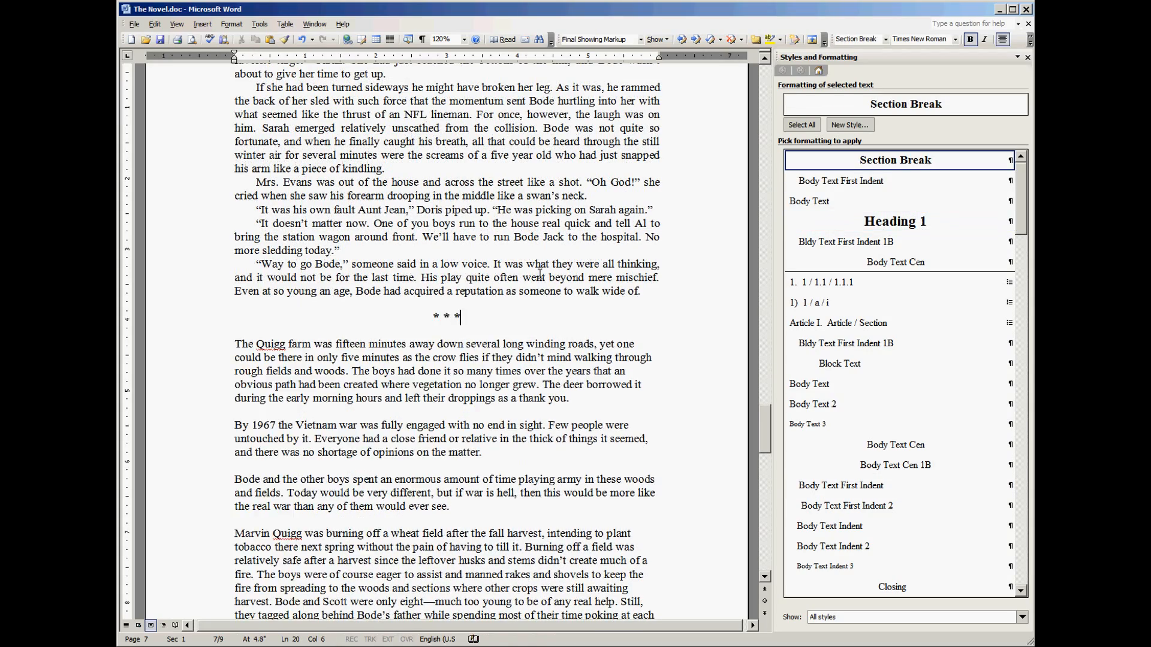
- Apply Body Text First Indent to the paragraphs from Chapter One's first section break through the one beginning "As time went by"
scroll(468, 237, down, 3)
scroll(468, 237, down, 2)
drag(236, 131, 408, 604)
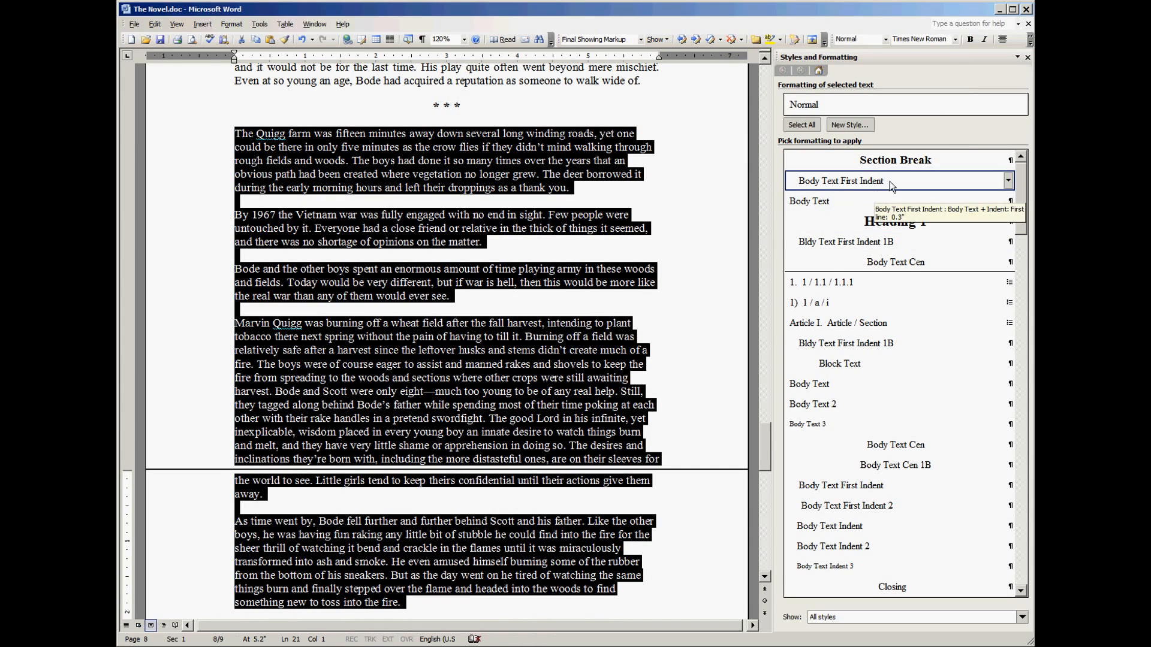
click(889, 181)
- Delete the blank lines between the paragraphs from Chapter One's first section break through "As time went by"
click(366, 202)
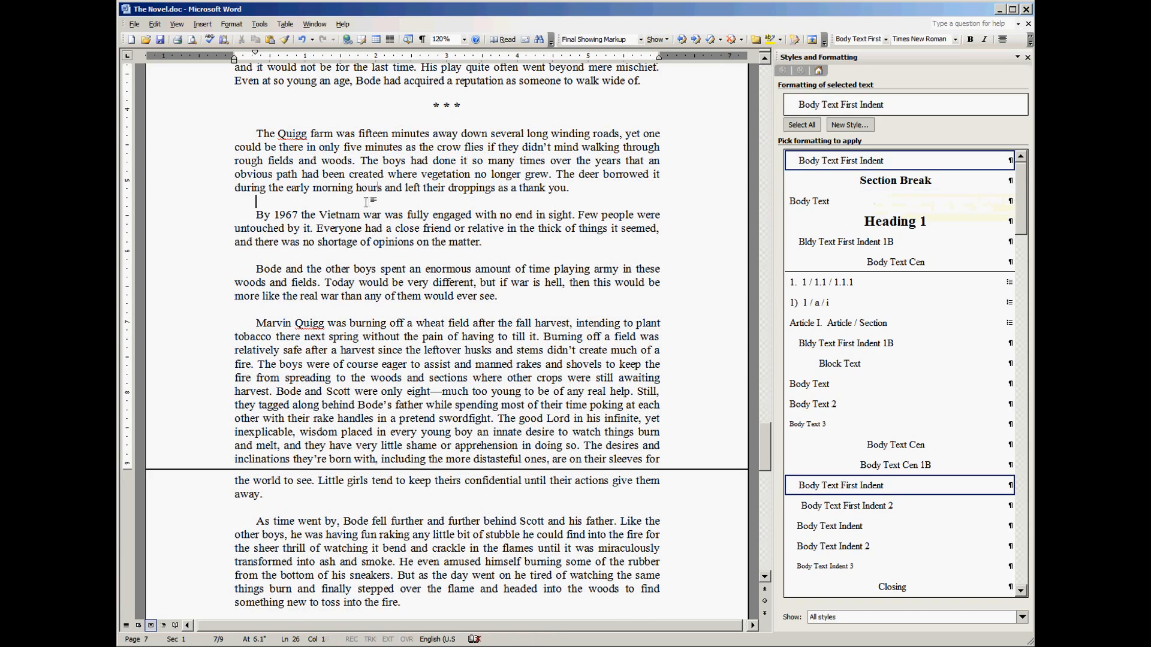
key(BackSpace)
click(336, 242)
key(BackSpace)
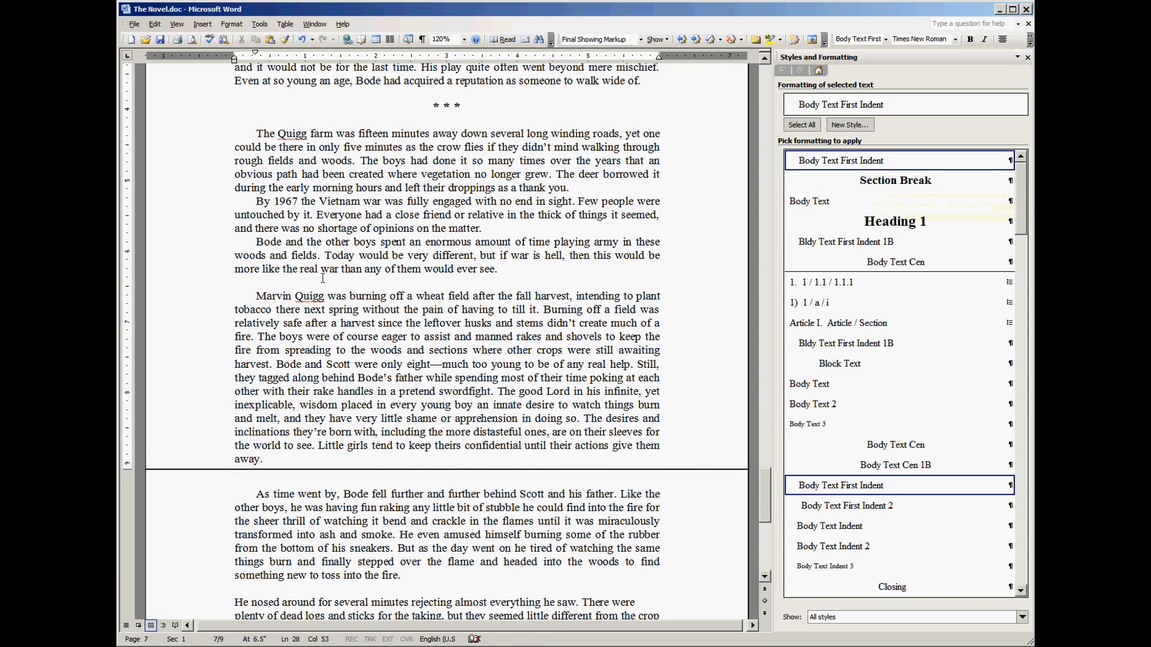
click(322, 281)
key(BackSpace)
click(335, 458)
key(BackSpace)
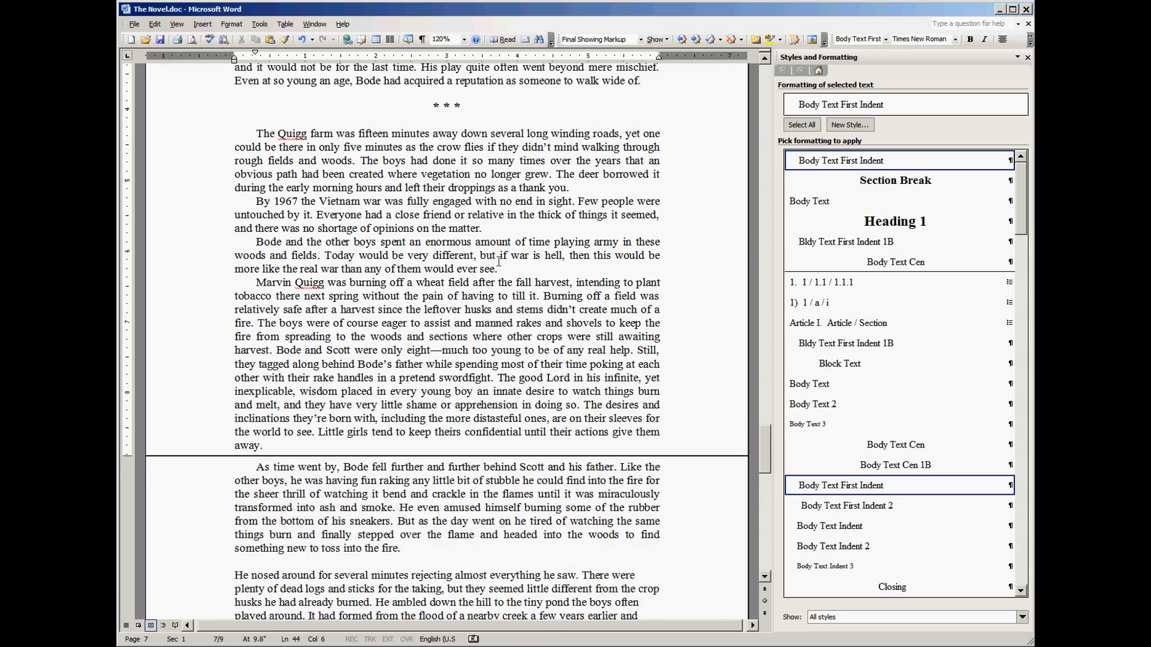
- Delete the blank lines between the paragraphs from "As time went by" through "This frog is gonna burn."
scroll(501, 257, down, 5)
scroll(472, 252, down, 3)
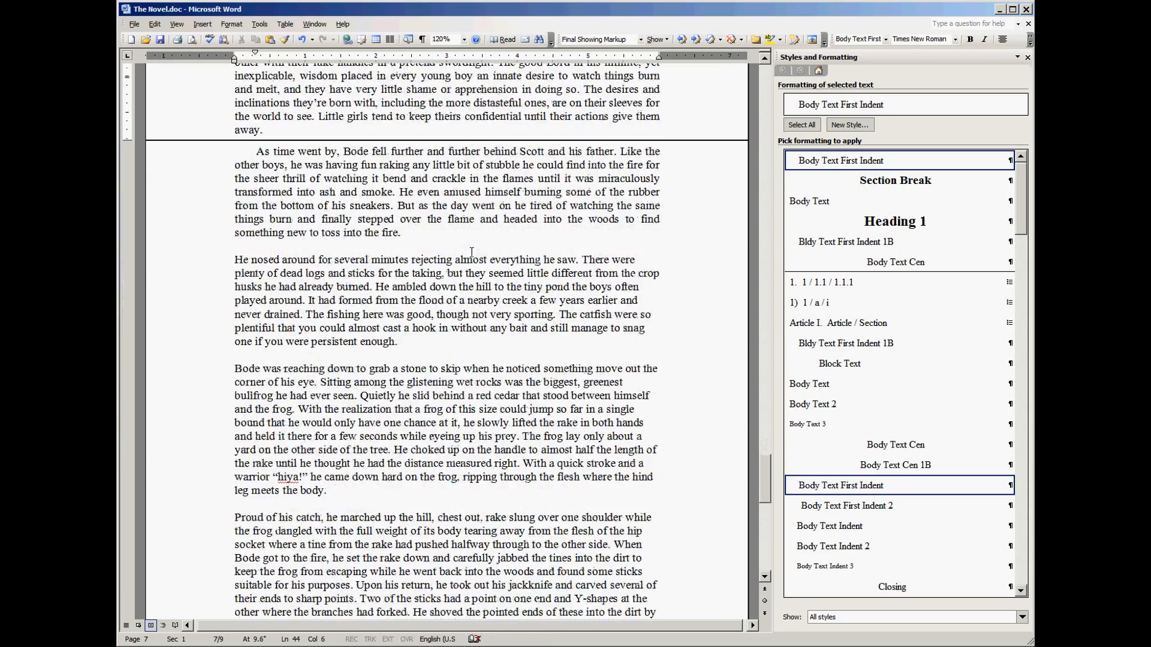
click(331, 243)
key(BackSpace)
scroll(367, 192, down, 3)
scroll(367, 192, down, 1)
click(325, 240)
key(BackSpace)
click(302, 372)
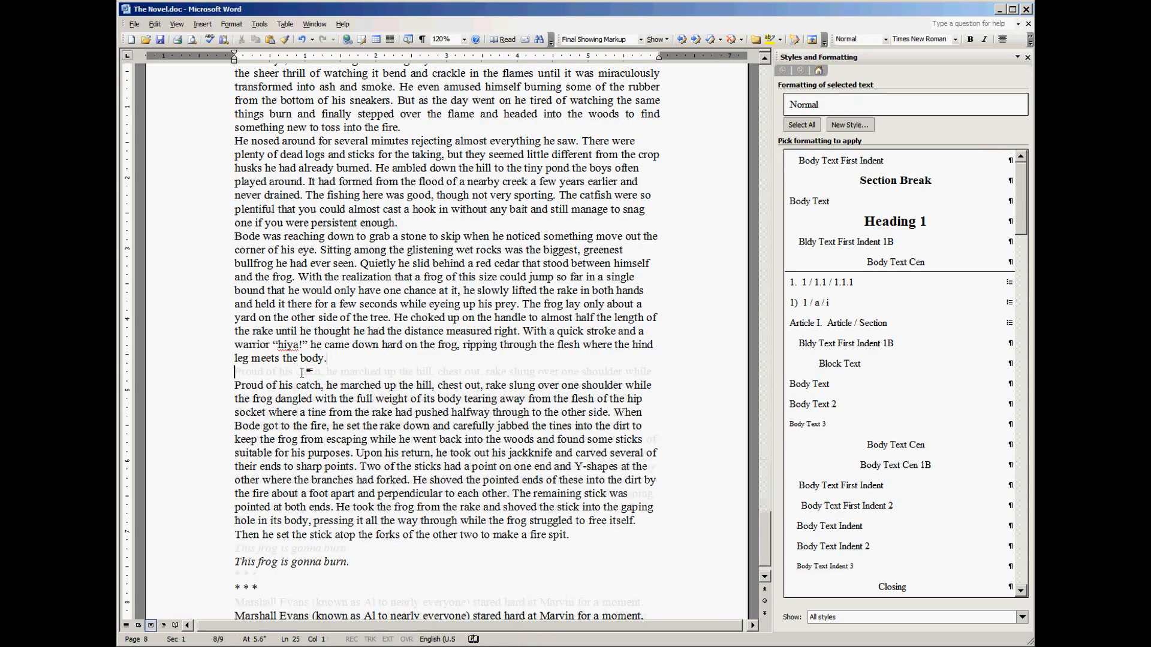
key(BackSpace)
click(337, 535)
key(BackSpace)
- Apply Body Text First Indent to the paragraphs from "He nosed around" through "This frog is gonna burn."
mouse_move(371, 535)
mouse_down()
mouse_move(359, 372)
mouse_move(427, 117)
mouse_move(397, 100)
mouse_up()
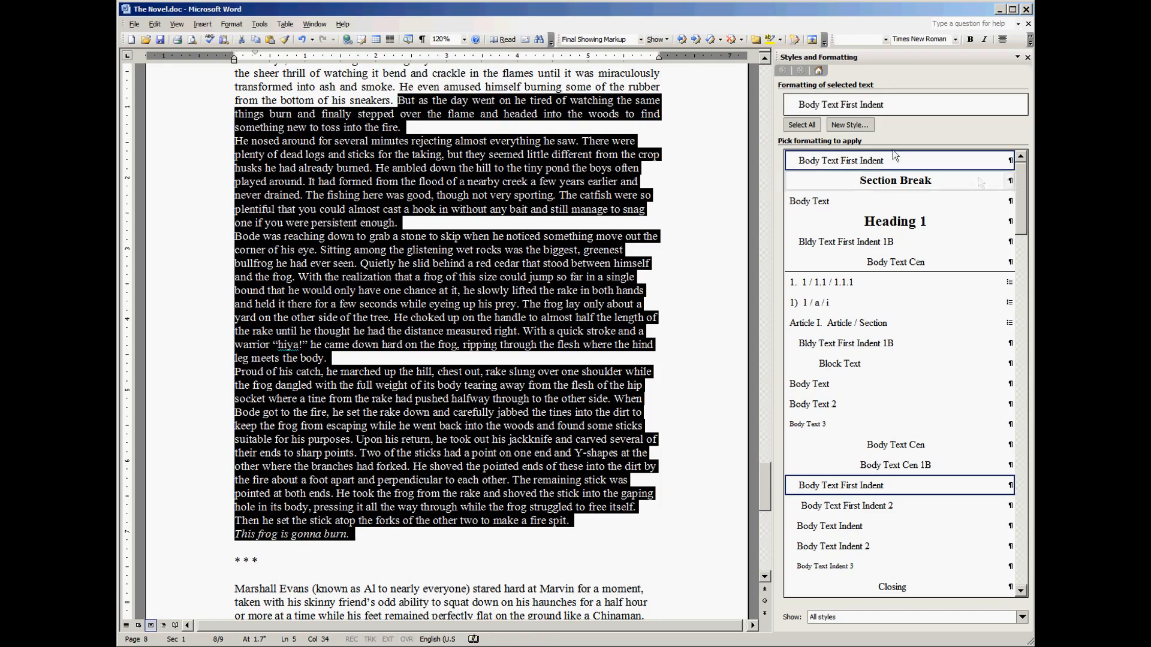
click(946, 170)
scroll(623, 170, up, 3)
- Remove the blank lines around the "* * *" line below "This frog is gonna burn." and apply the Section Break style to it
scroll(623, 170, down, 5)
scroll(624, 169, down, 3)
click(309, 340)
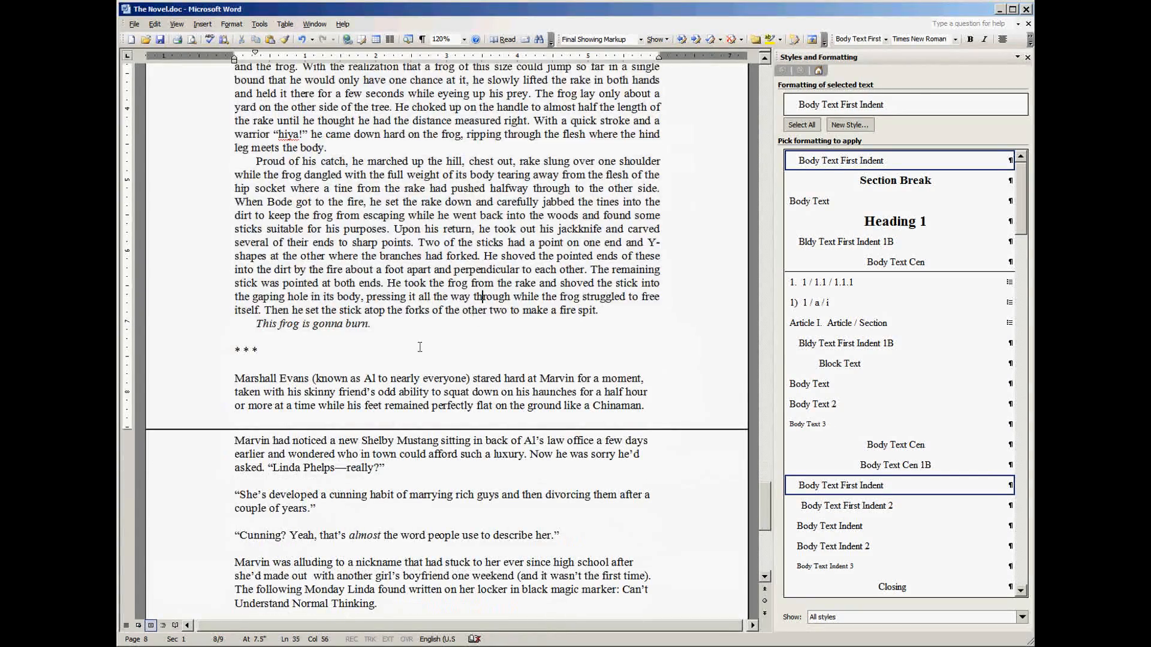
key(BackSpace)
click(309, 349)
key(BackSpace)
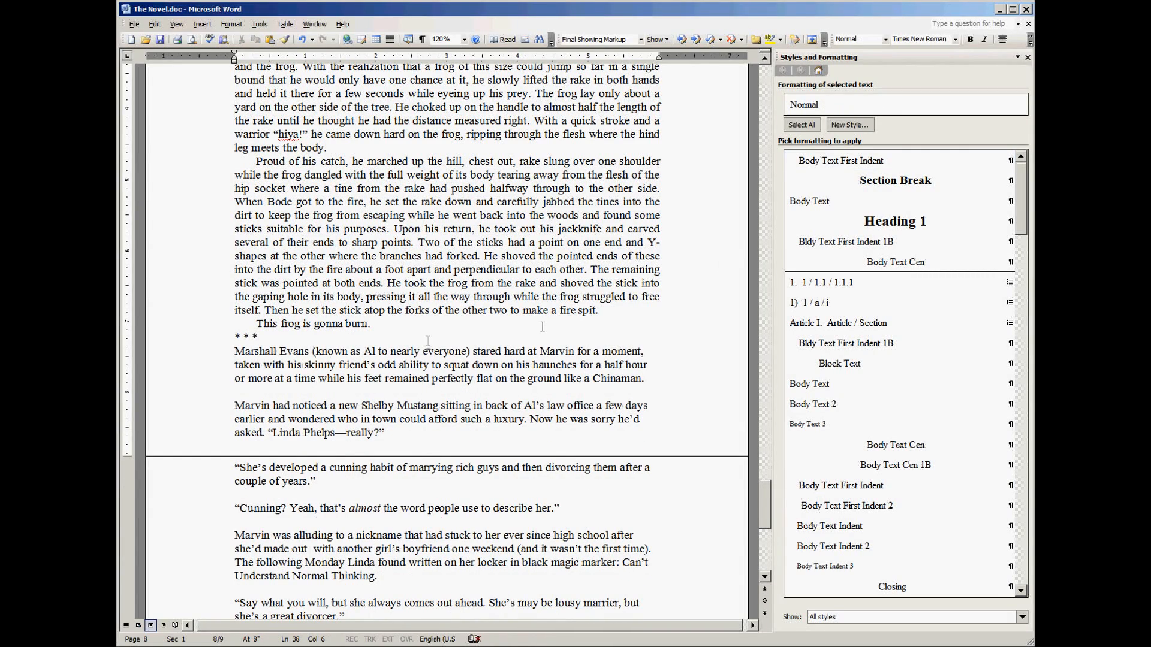
click(911, 181)
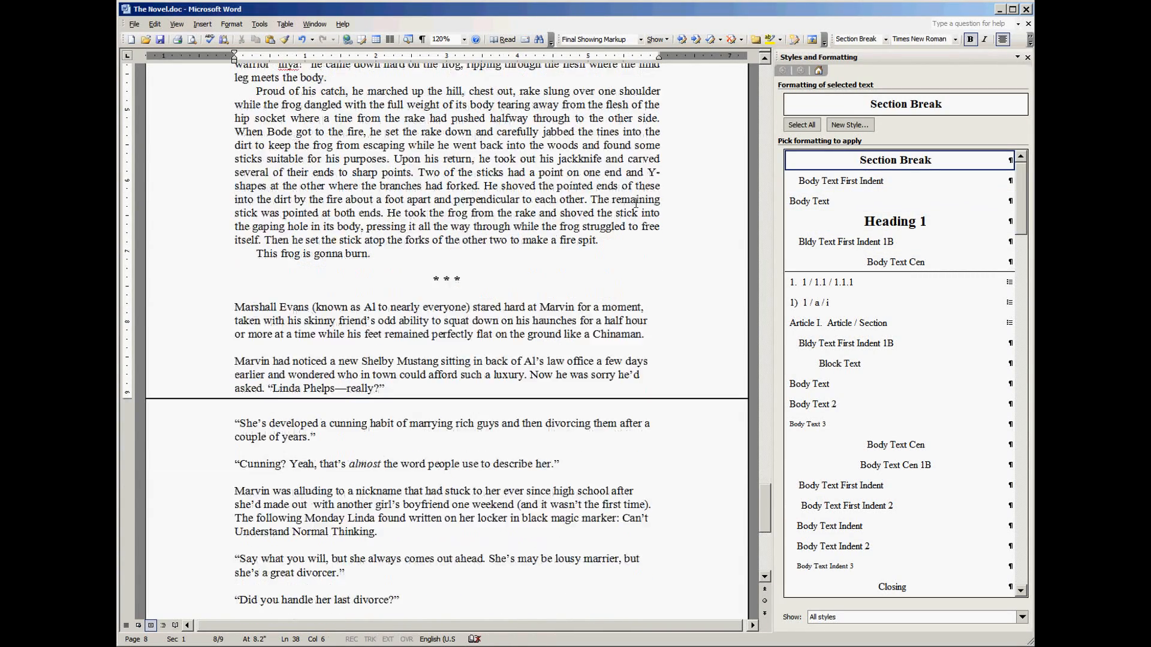
scroll(557, 222, down, 5)
click(307, 207)
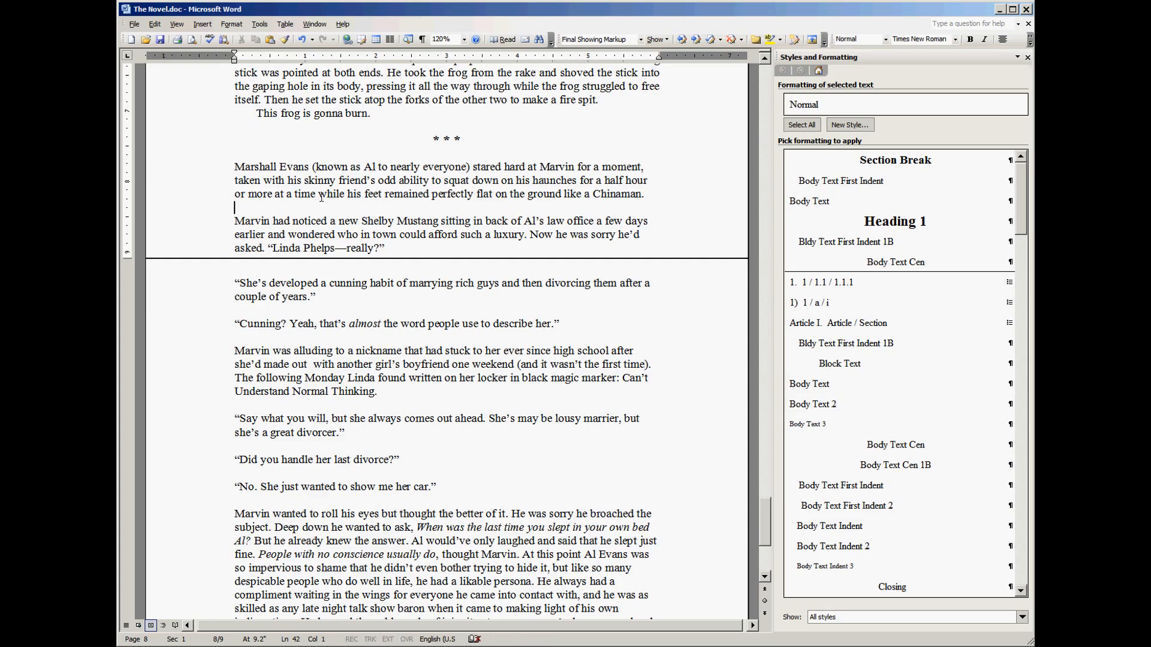
scroll(321, 197, down, 8)
scroll(322, 197, up, 10)
scroll(321, 197, down, 7)
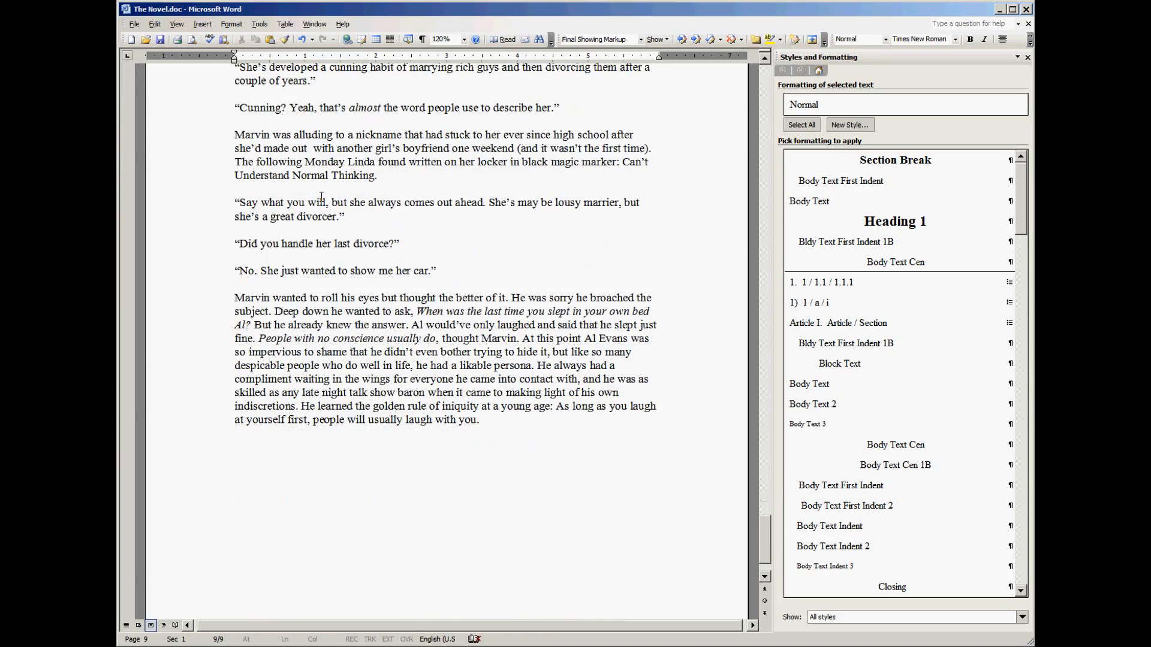
- Apply Body Text First Indent to the paragraphs from "Marshall Evans" through the end of the manuscript
click(321, 199)
scroll(425, 501, up, 3)
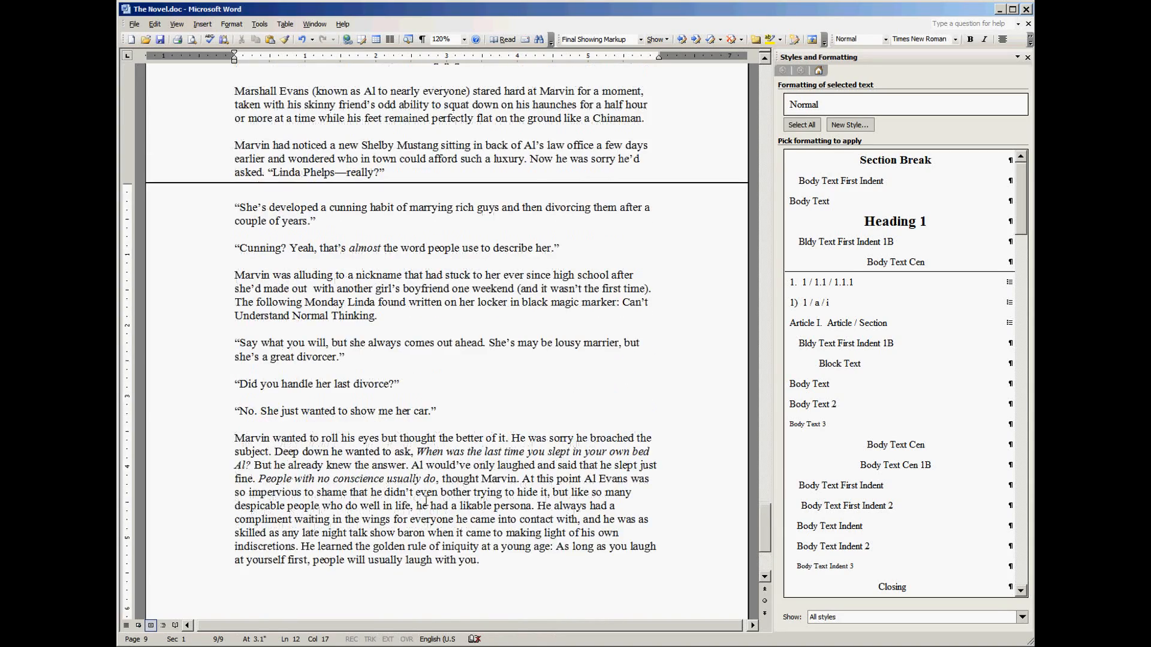
drag(504, 563, 427, 263)
scroll(427, 263, up, 4)
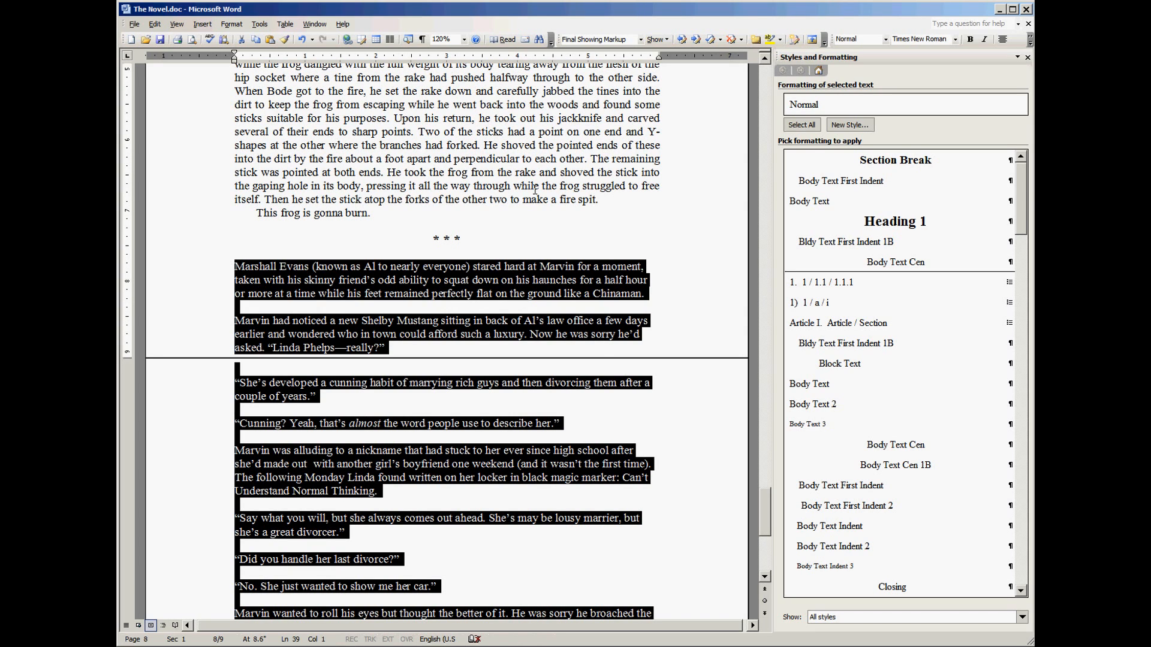
click(841, 181)
- Delete the blank lines between the paragraphs from "Marshall Evans" through "Marvin was alluding to a nickname"
click(493, 279)
click(286, 324)
key(BackSpace)
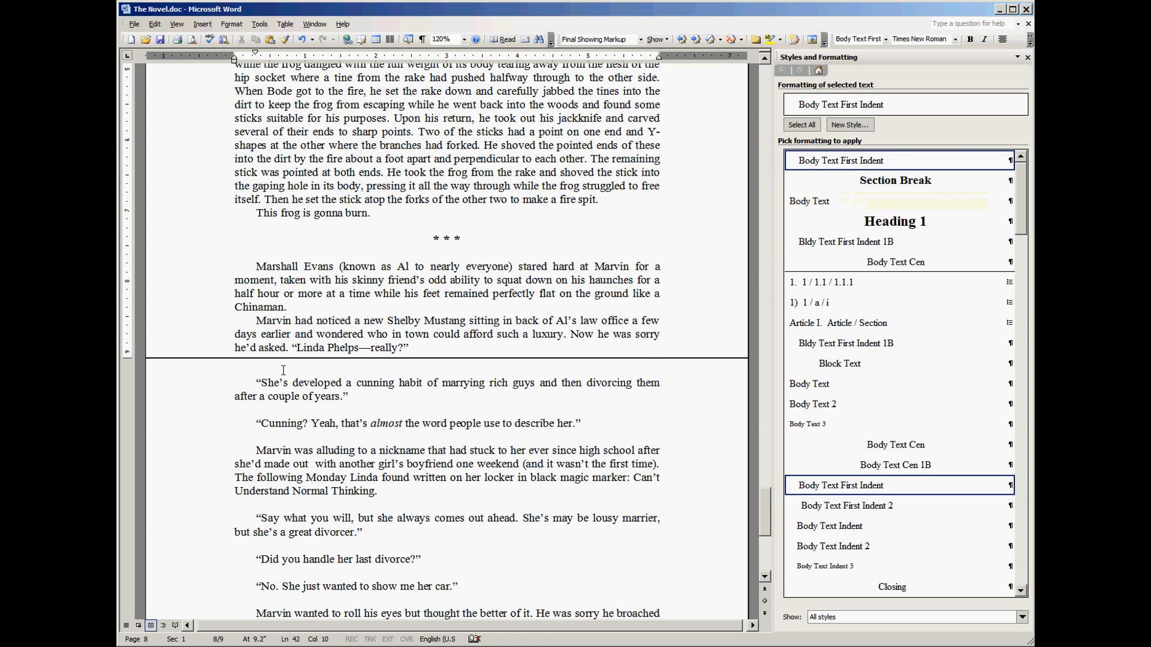
click(281, 369)
key(BackSpace)
click(302, 397)
key(BackSpace)
click(300, 410)
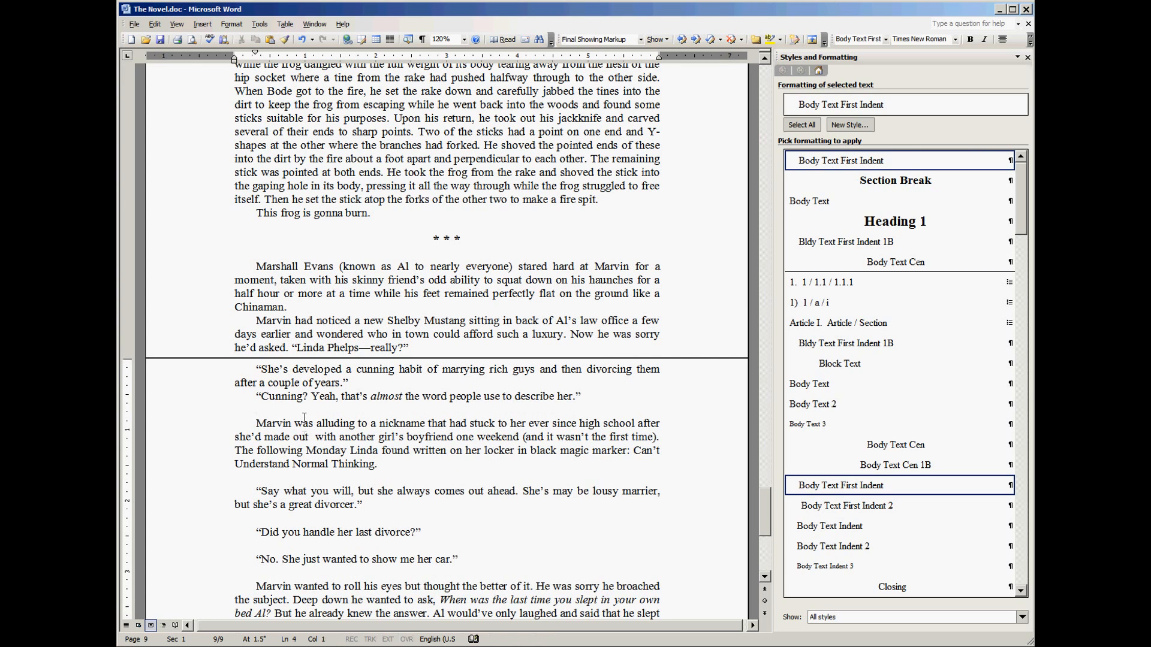
key(BackSpace)
- Delete the blank lines between the paragraphs from "Marvin was alluding to a nickname" through the closing "Marvin wanted to roll his eyes"
click(300, 464)
key(BackSpace)
click(299, 491)
key(BackSpace)
click(299, 506)
key(BackSpace)
click(299, 517)
key(BackSpace)
scroll(612, 616, down, 3)
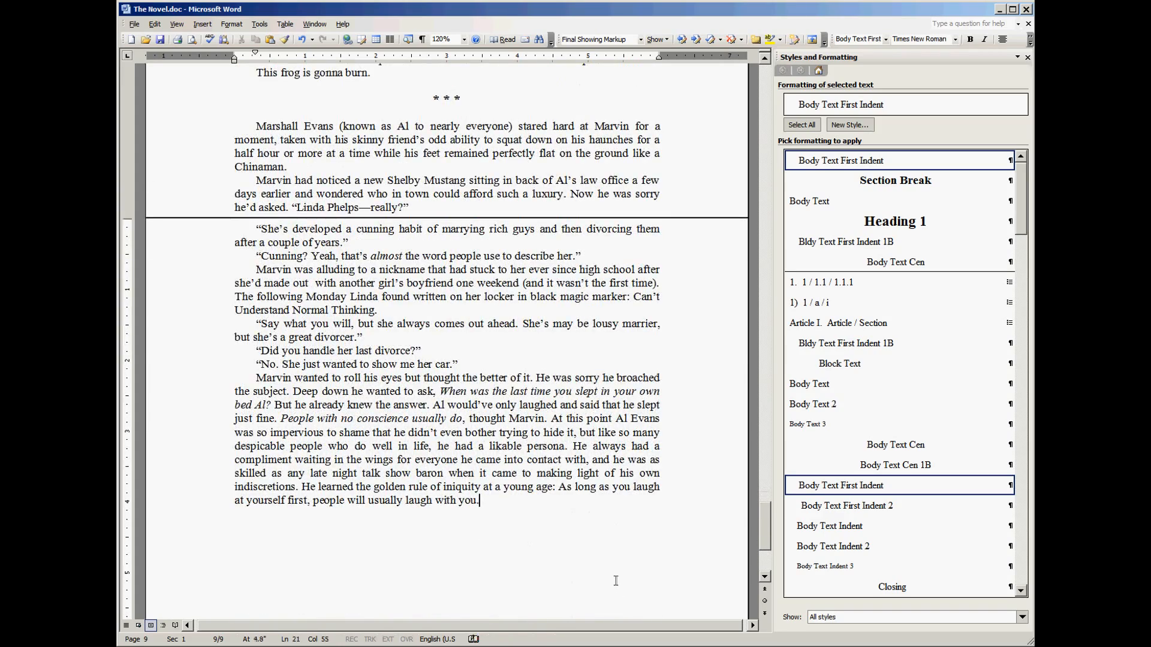
- Close the Styles and Formatting pane and return to the title at the start of the manuscript
scroll(618, 580, up, 10)
scroll(477, 389, up, 20)
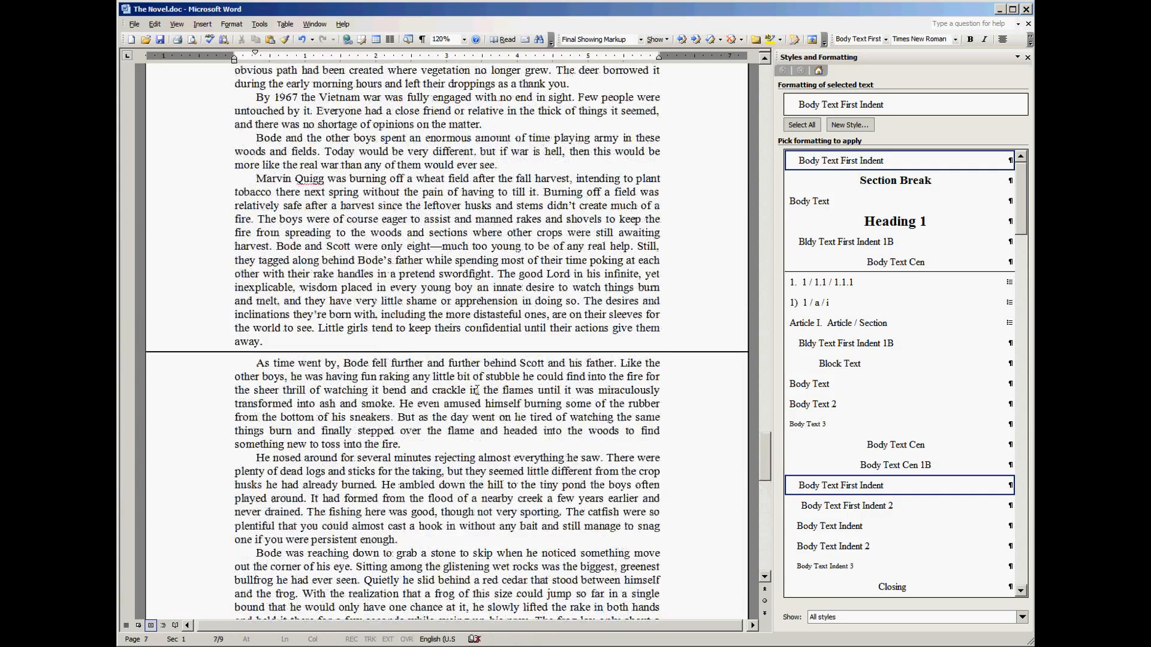
scroll(477, 390, up, 3)
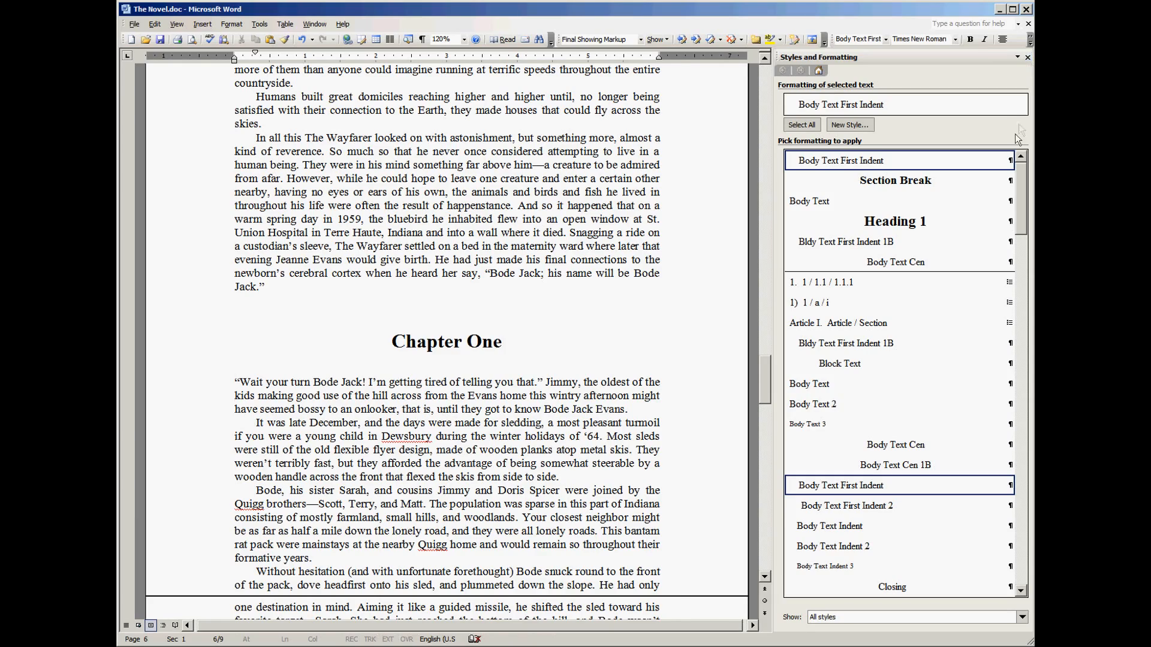
click(1027, 56)
scroll(908, 272, up, 15)
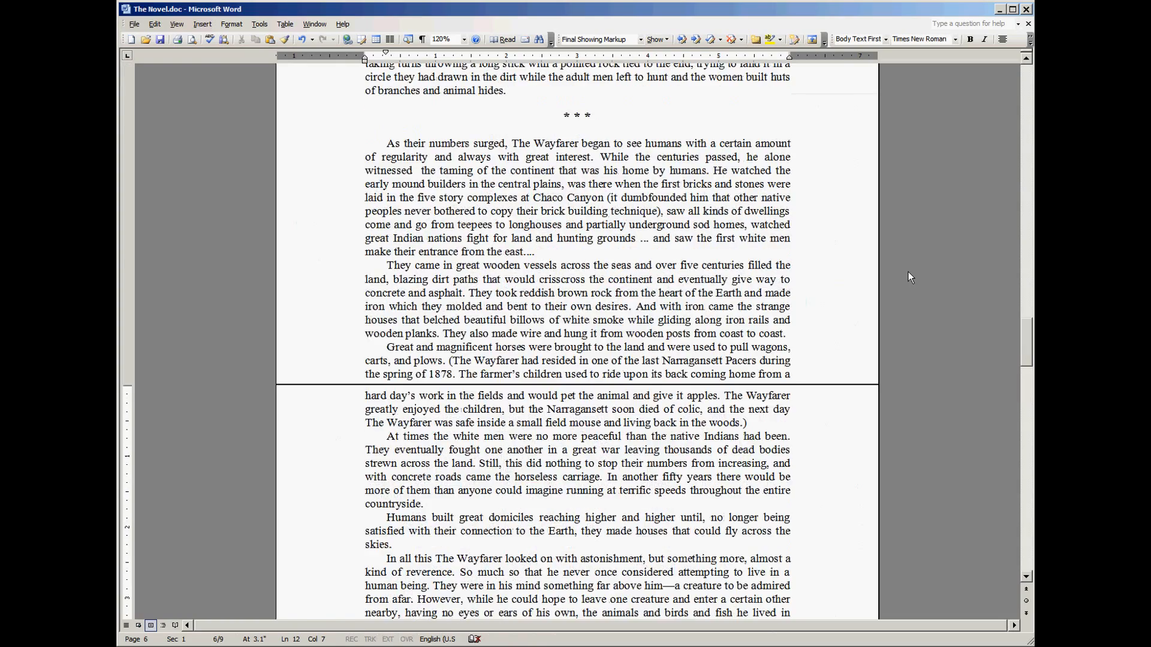
scroll(919, 168, up, 8)
scroll(918, 168, up, 20)
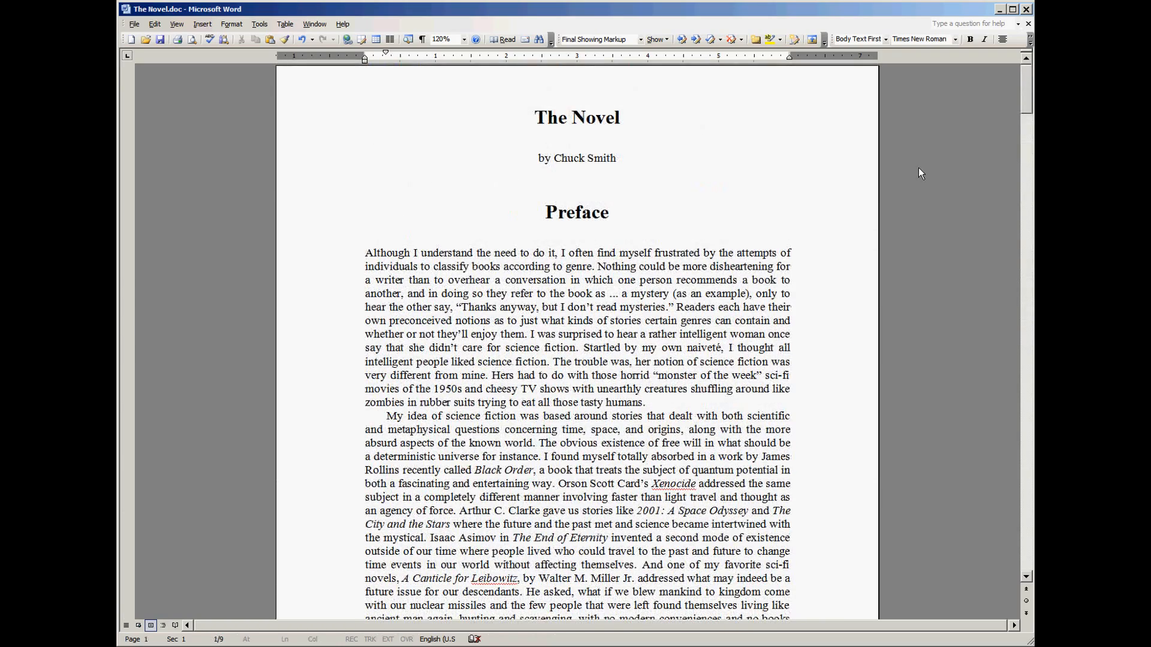
click(346, 120)
click(613, 127)
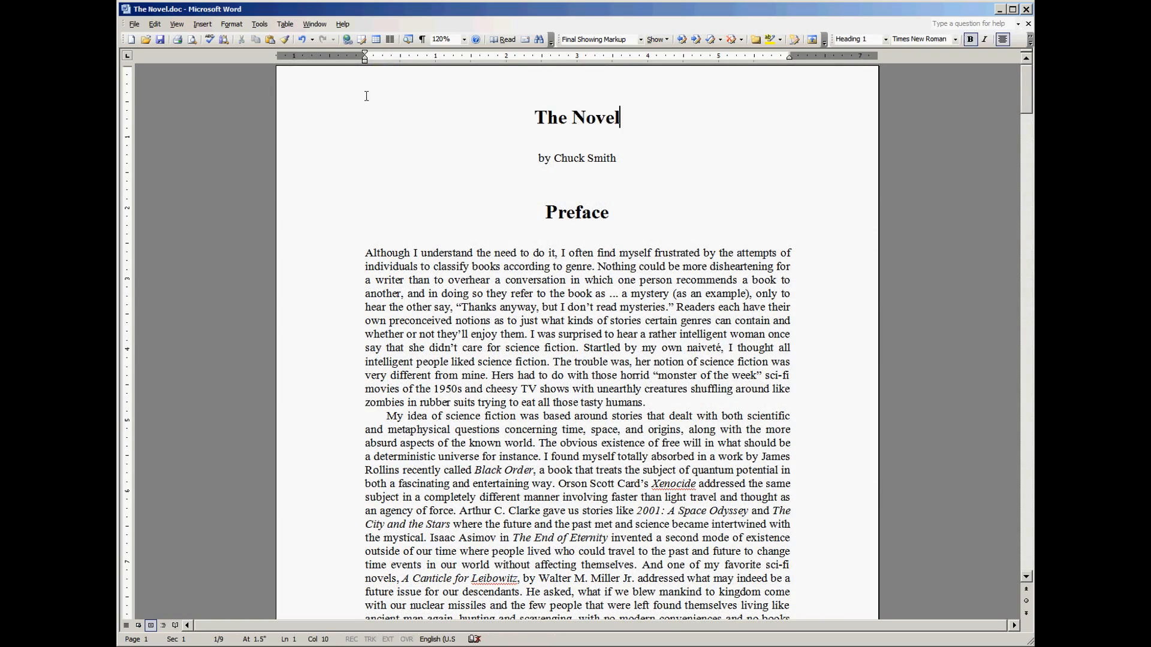
- Clear the header and footer distances from the page edge in the page setup and check the paper size
click(133, 25)
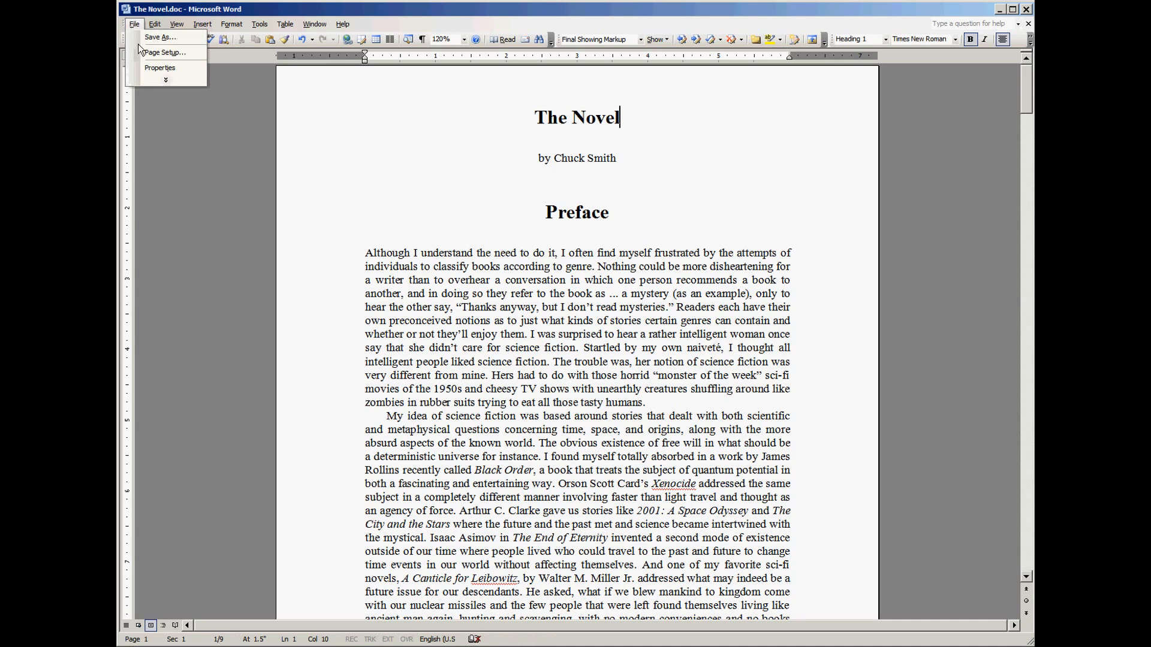
click(163, 52)
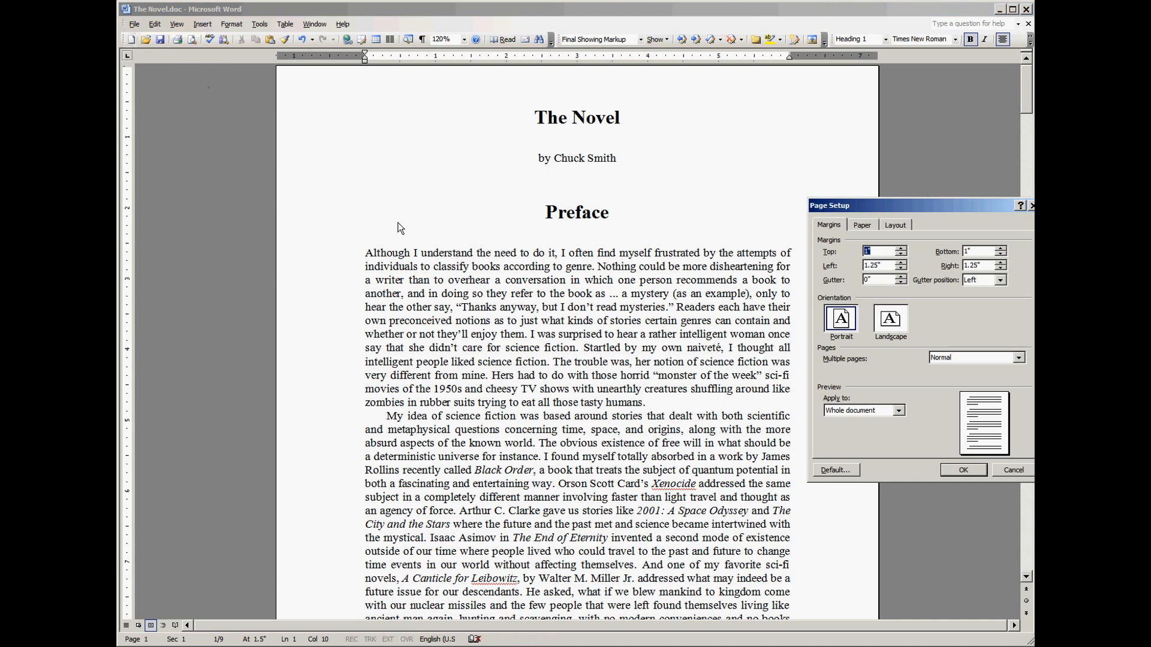
drag(876, 207, 414, 113)
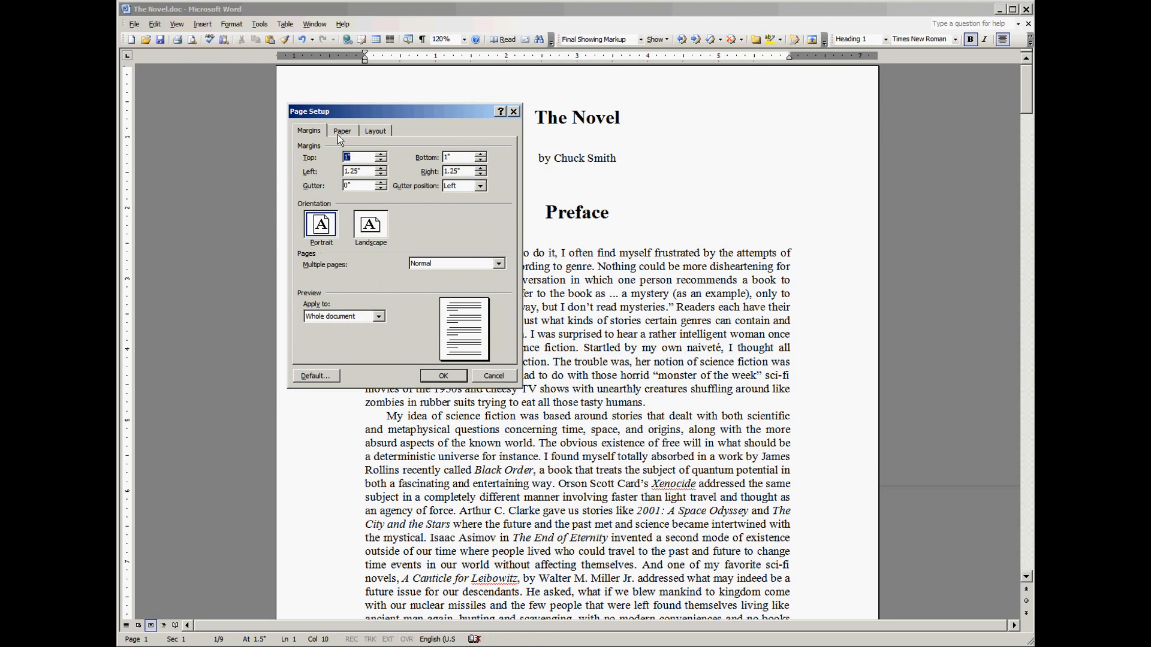
click(375, 133)
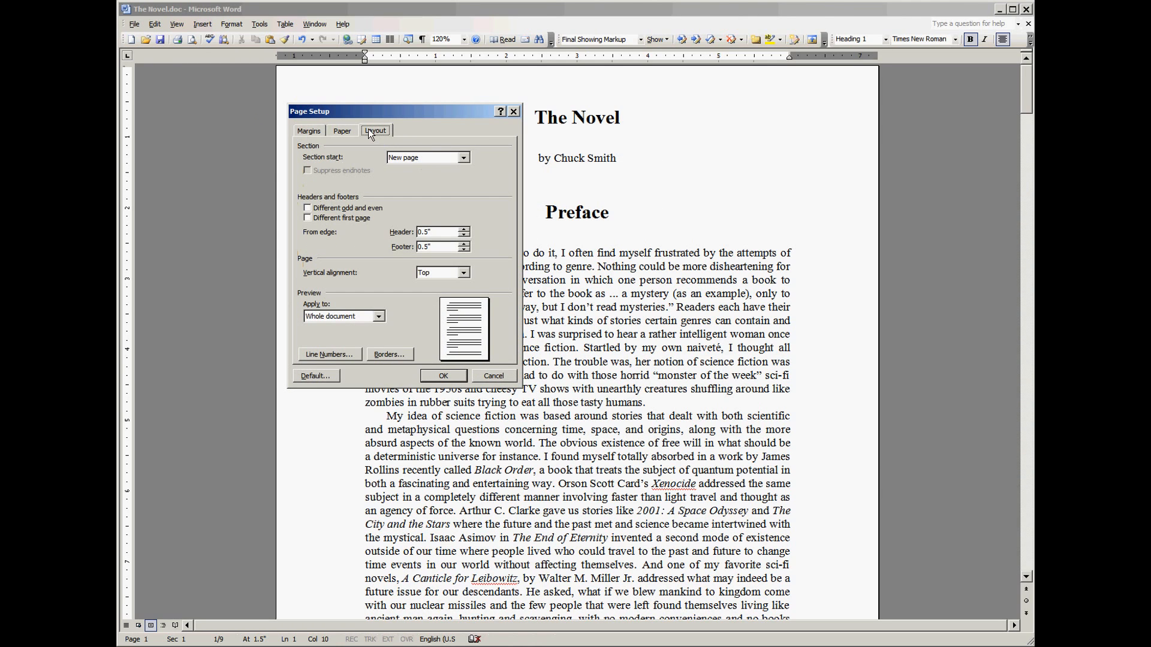
double_click(419, 231)
double_click(431, 247)
key(Delete)
click(330, 135)
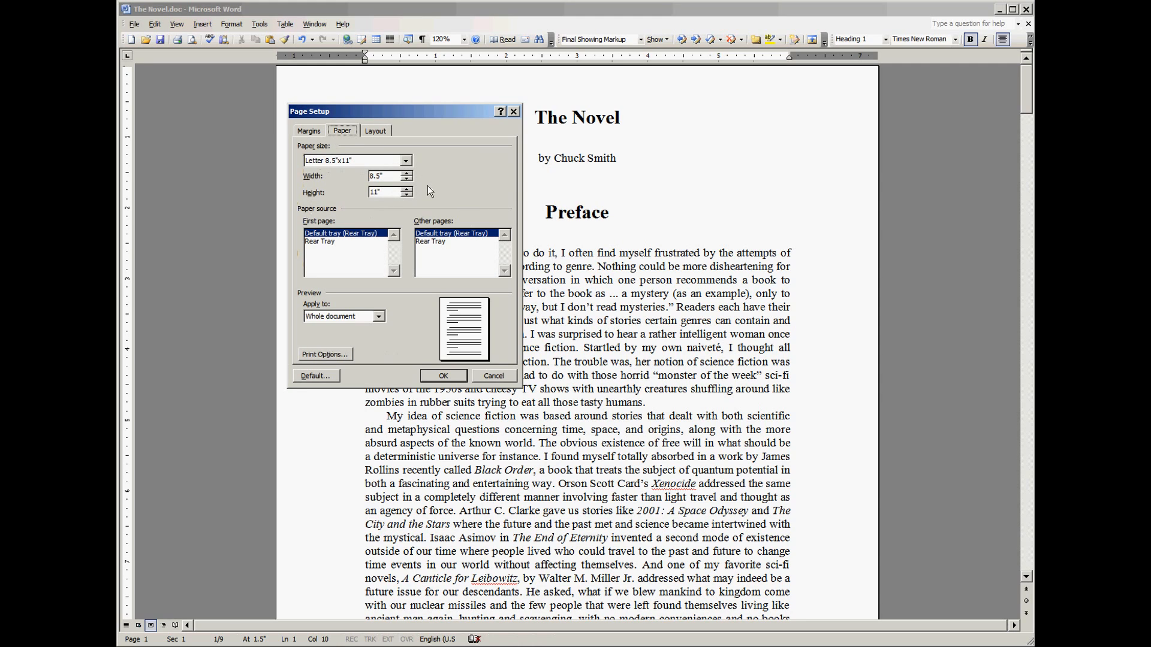
- Set the top, bottom, left and right margins of the whole document to 0, ignoring the printable-area limit
click(311, 131)
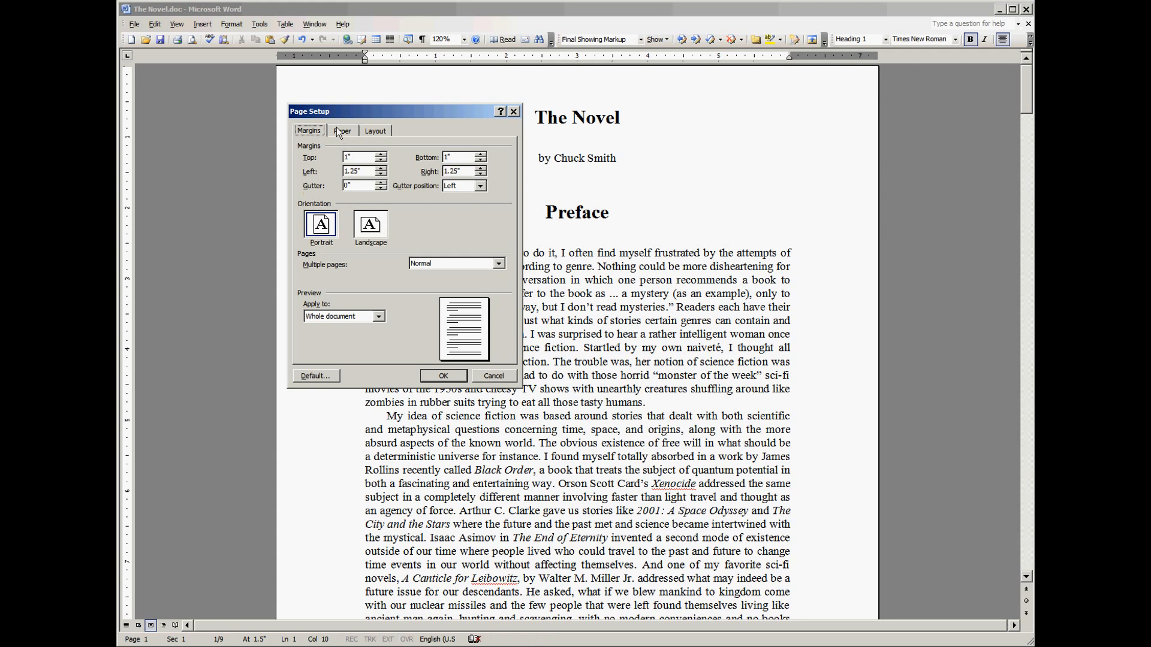
click(365, 171)
click(358, 173)
key(BackSpace)
key(BackSpace)
key(BackSpace)
drag(351, 171, 318, 172)
text(0)
drag(355, 157, 344, 157)
text(0)
click(453, 157)
drag(461, 171, 444, 171)
text(0)
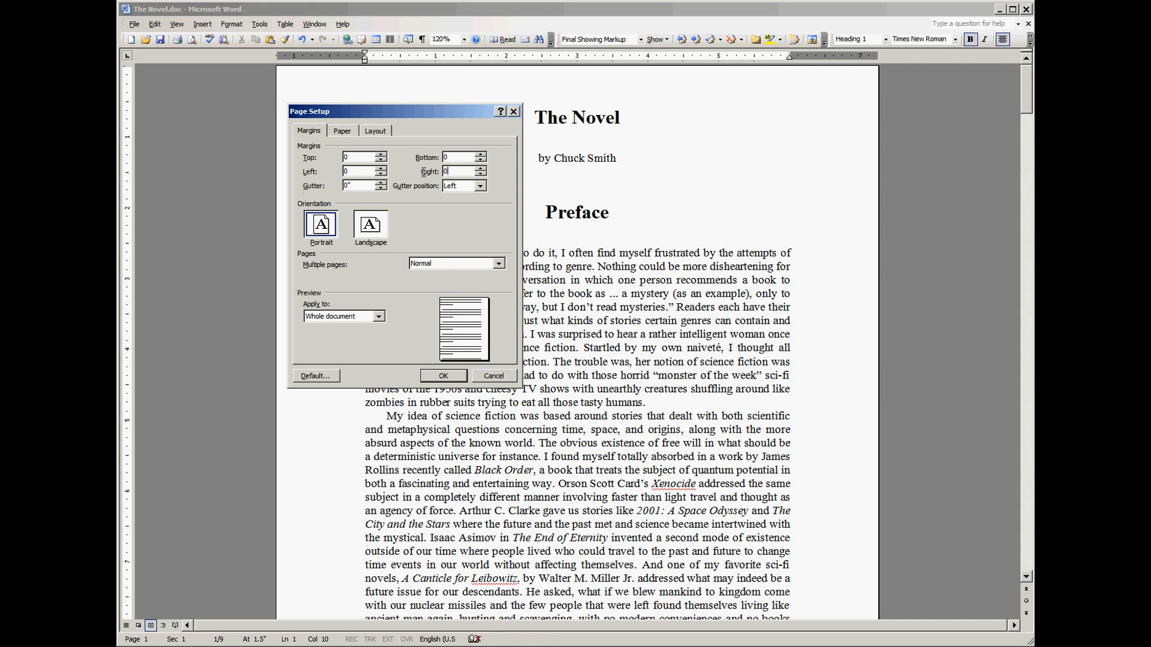
click(442, 376)
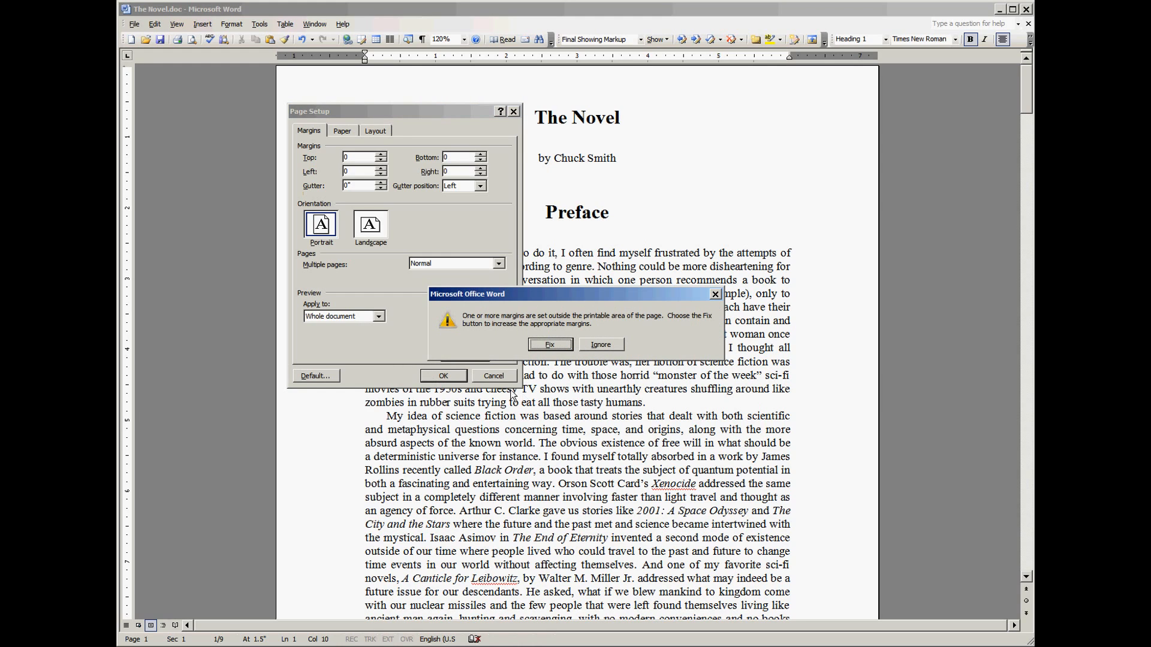
click(617, 343)
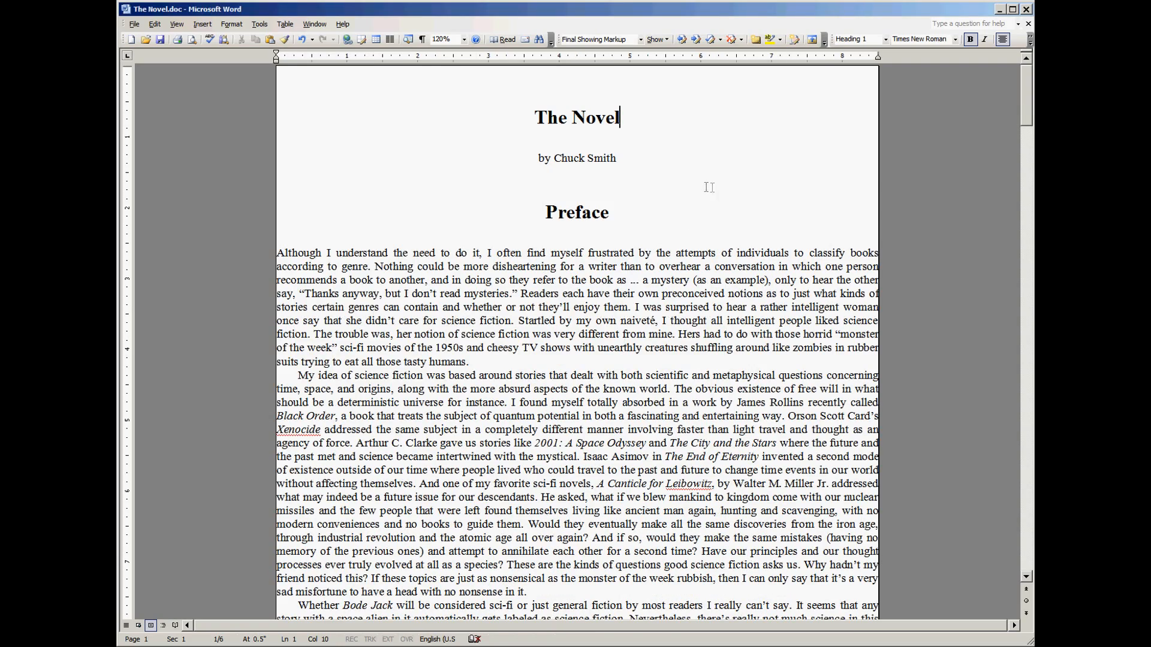
- Examine the body text, headings and section breaks across the whole manuscript with the zero margins, from the preface to the last page
scroll(646, 167, down, 4)
scroll(637, 145, down, 10)
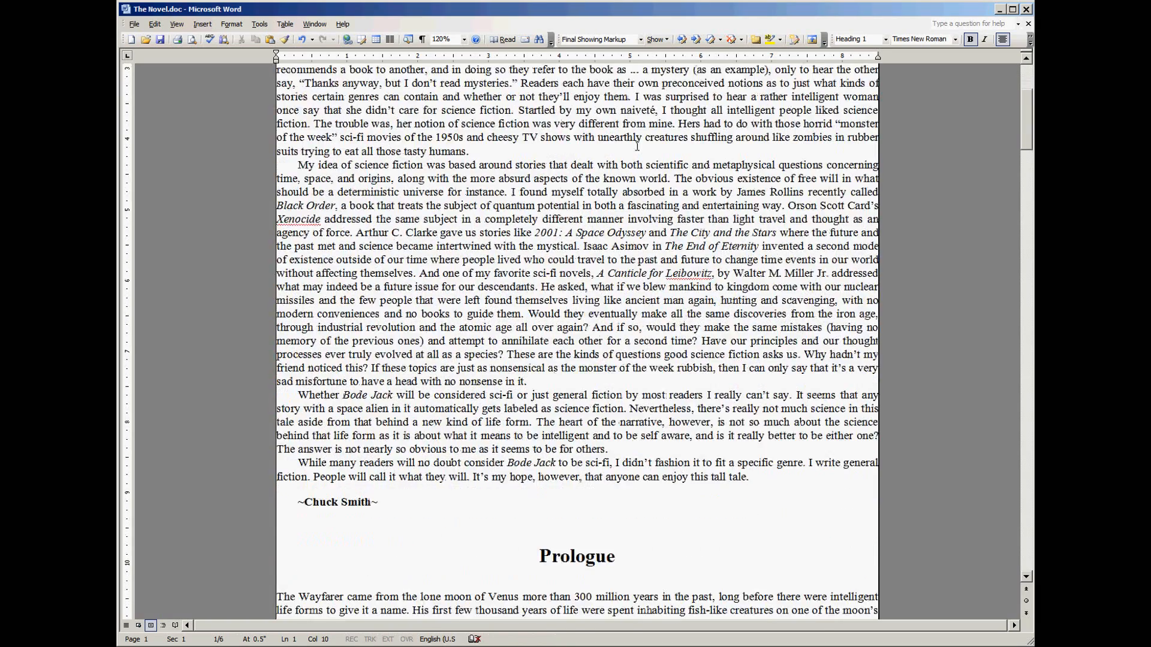
scroll(637, 145, down, 1)
scroll(638, 145, up, 1)
scroll(594, 239, down, 8)
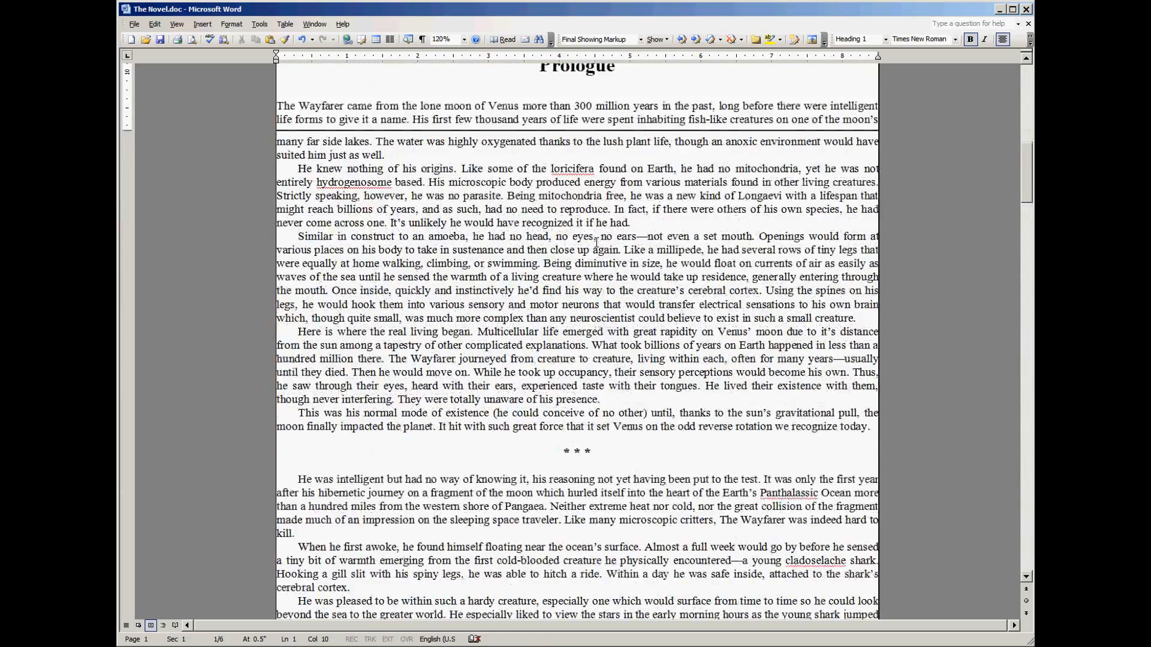
scroll(597, 243, down, 8)
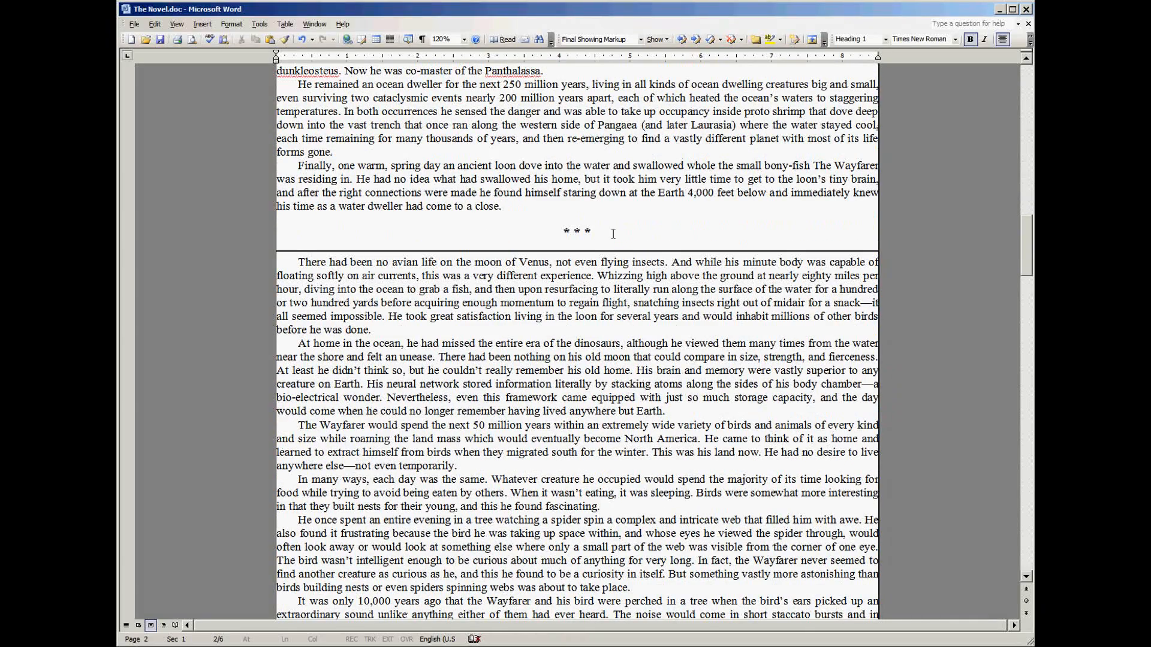
click(624, 230)
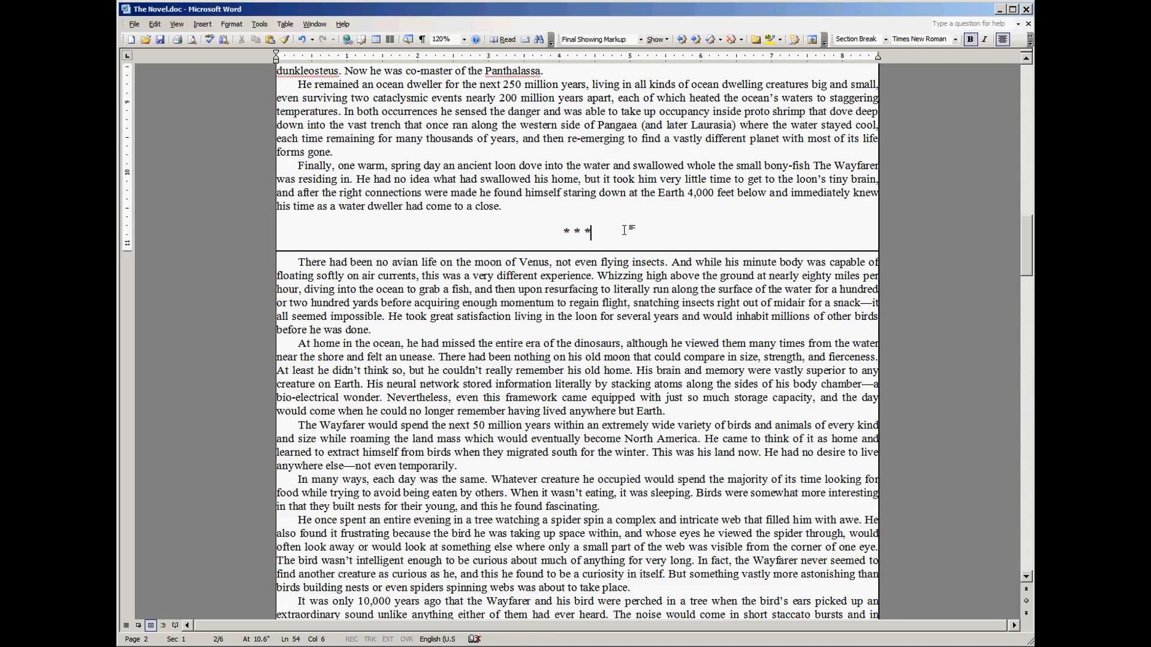
scroll(624, 230, down, 20)
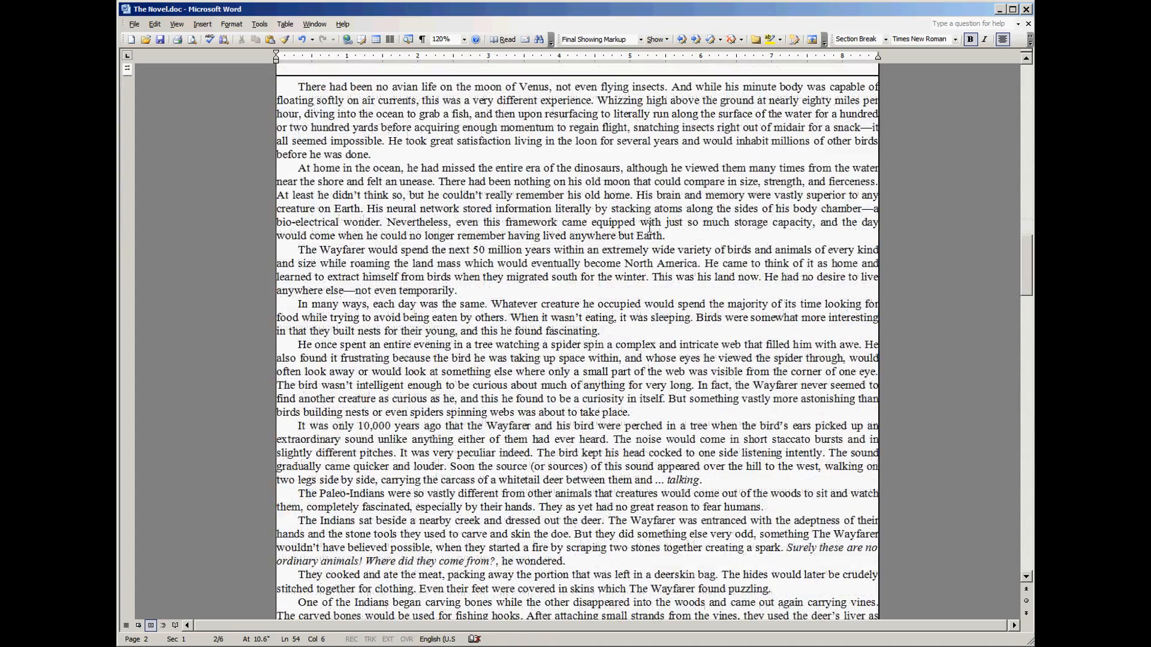
scroll(650, 228, down, 20)
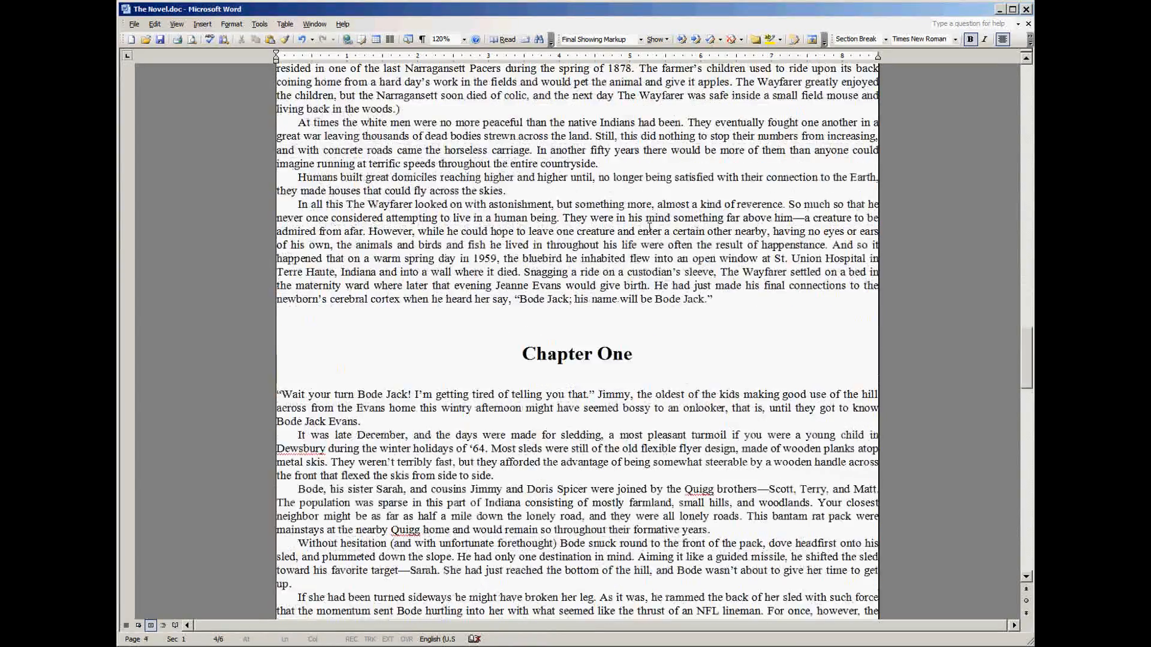
scroll(649, 227, down, 20)
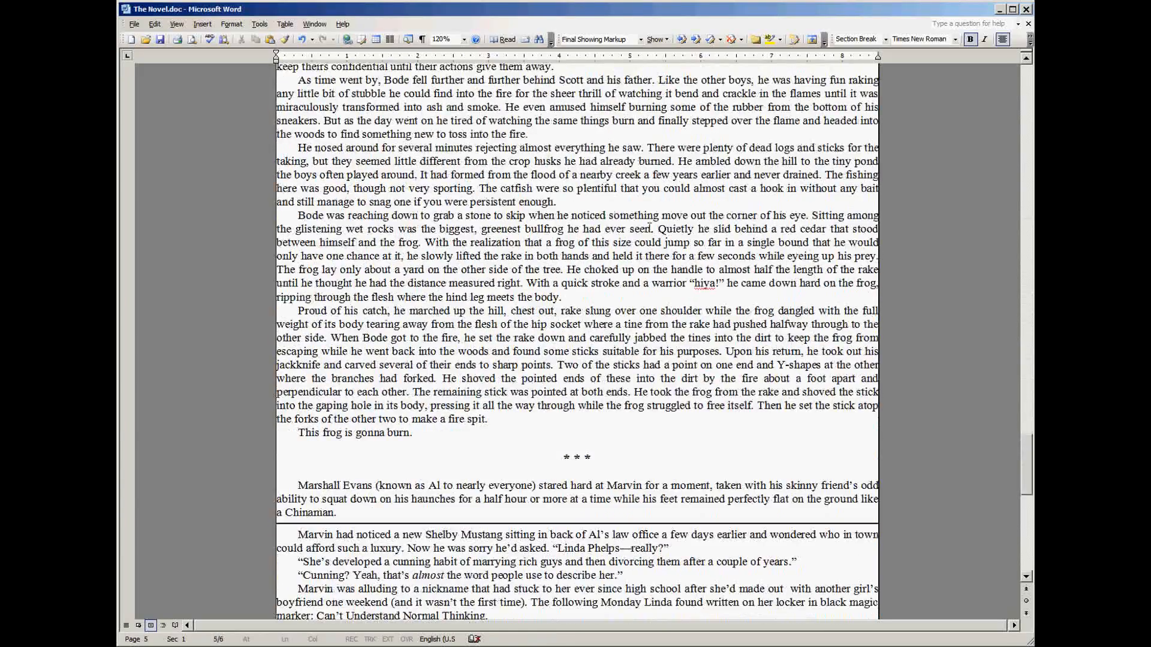
scroll(649, 227, down, 4)
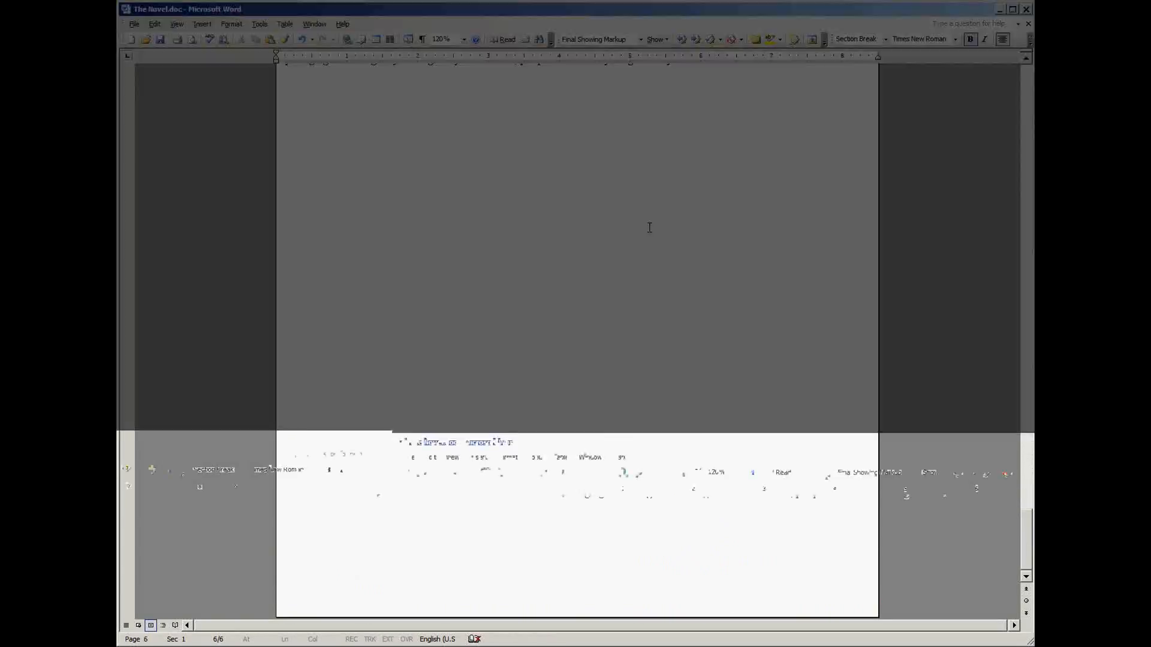
click(742, 223)
scroll(742, 223, up, 20)
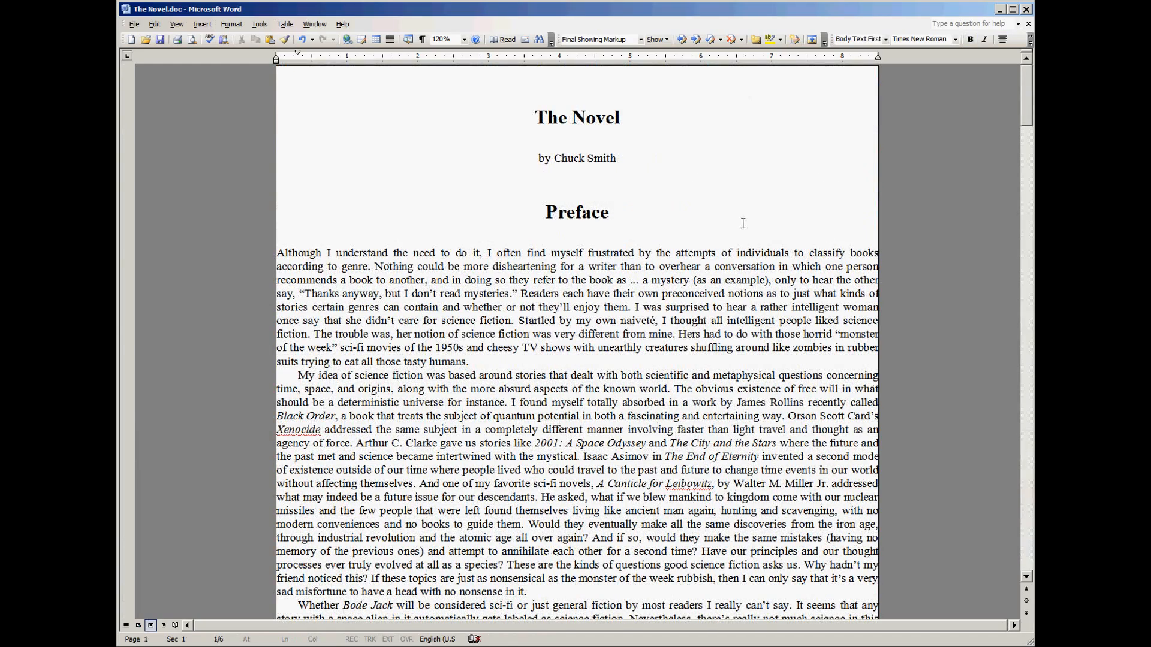
click(523, 114)
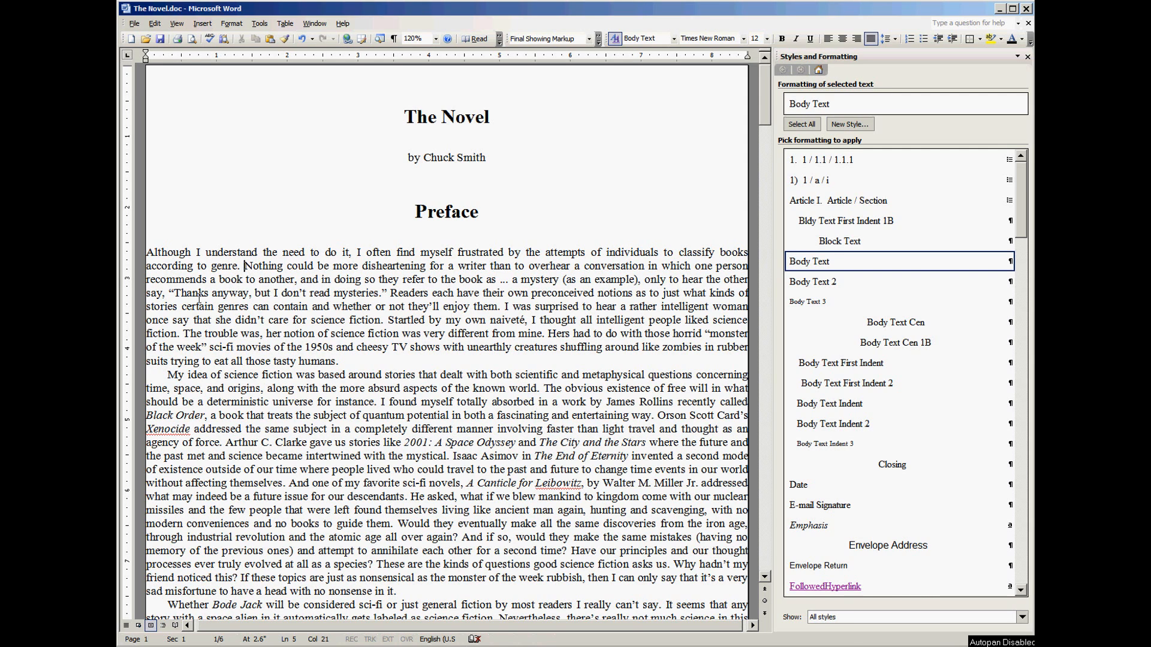
- Modify the Body Text style used by the preface's opening paragraph to have a first line indent of 0.01"
click(340, 361)
click(367, 268)
click(463, 279)
click(1021, 104)
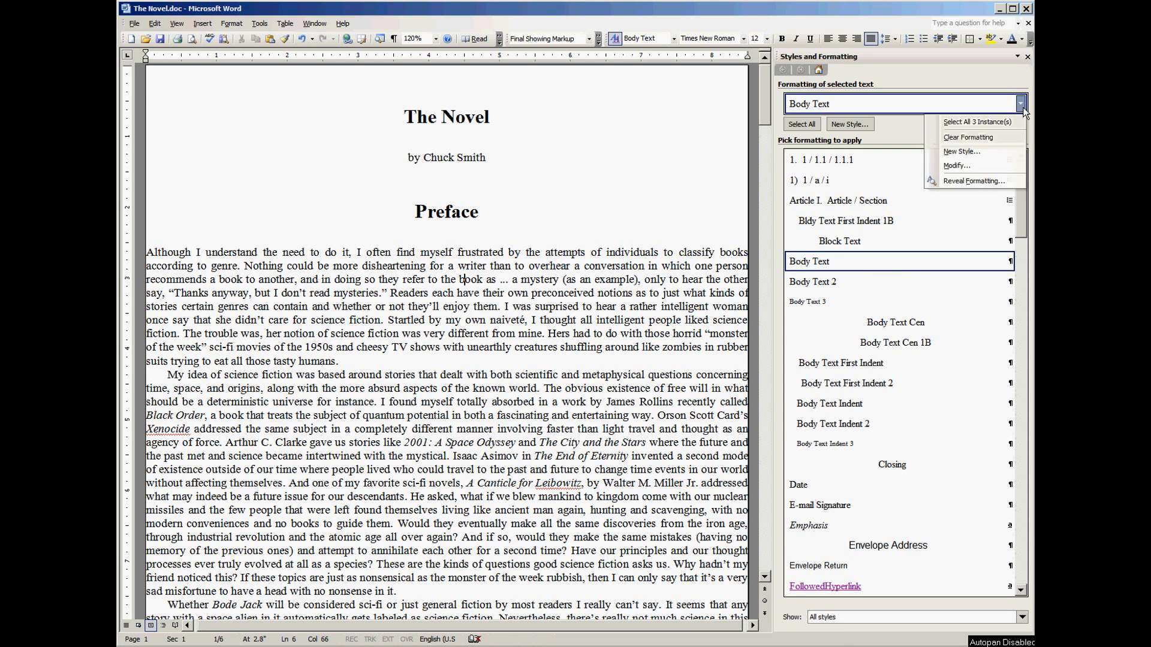
click(969, 166)
drag(768, 173, 692, 150)
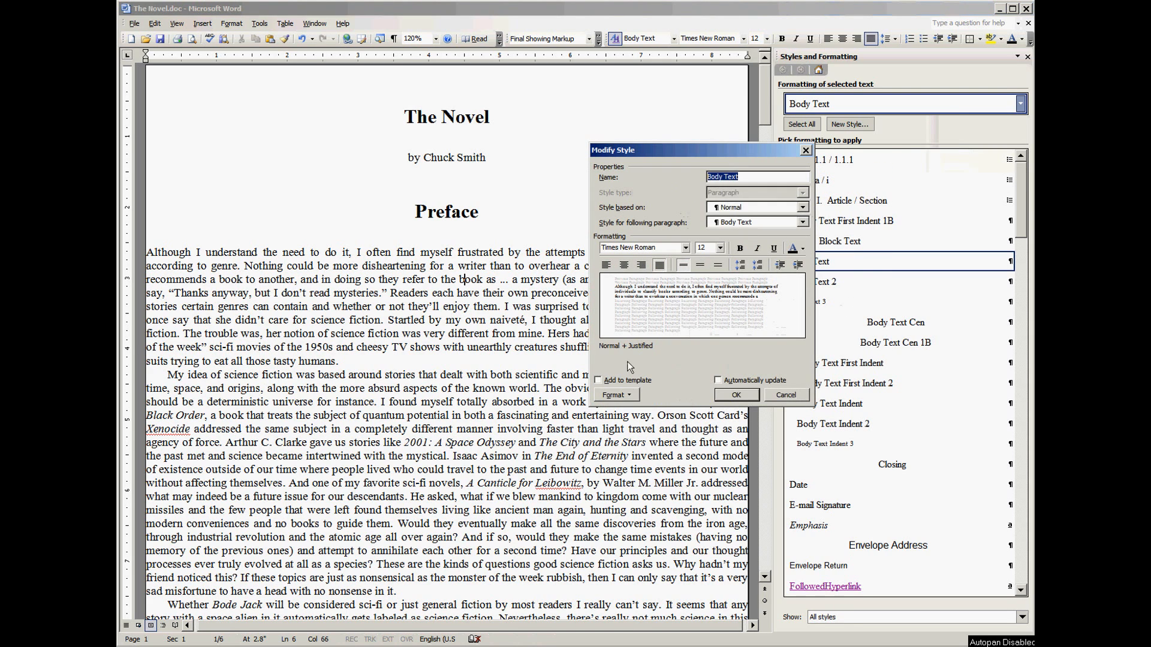
click(624, 393)
click(632, 423)
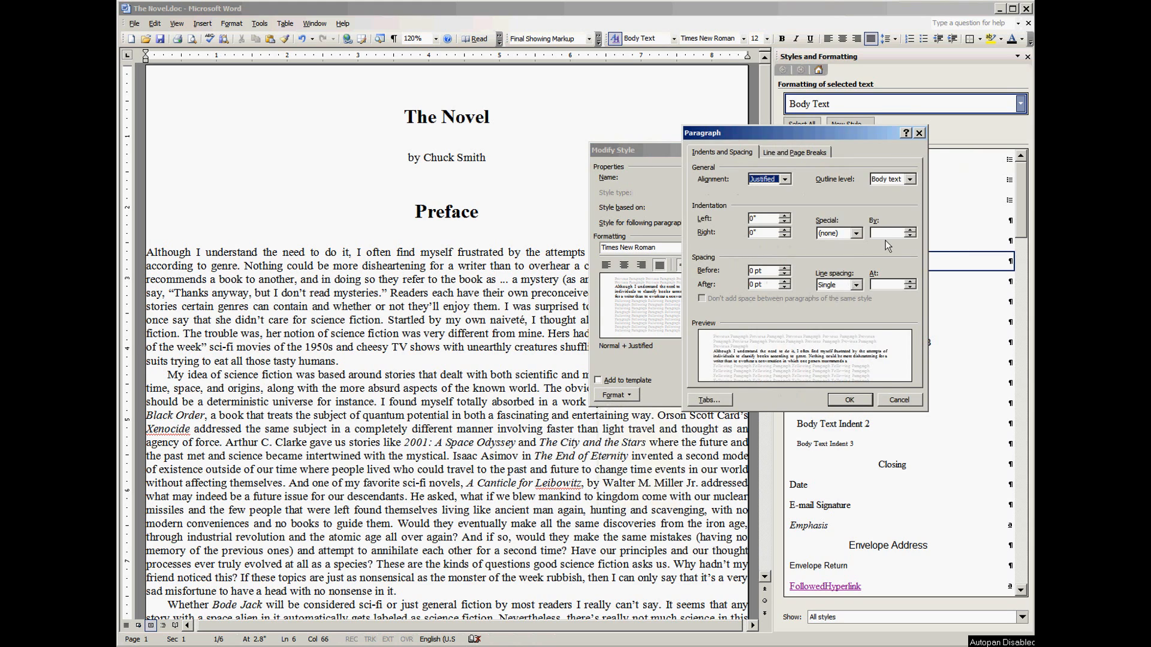
click(856, 233)
click(839, 248)
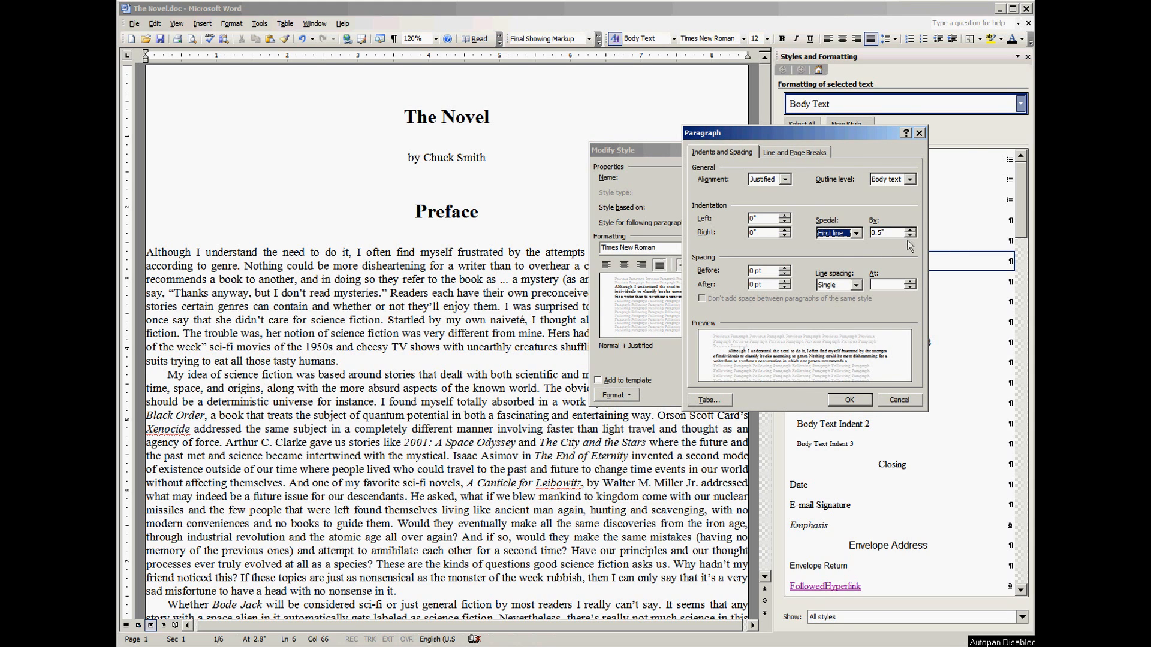
click(884, 234)
click(858, 406)
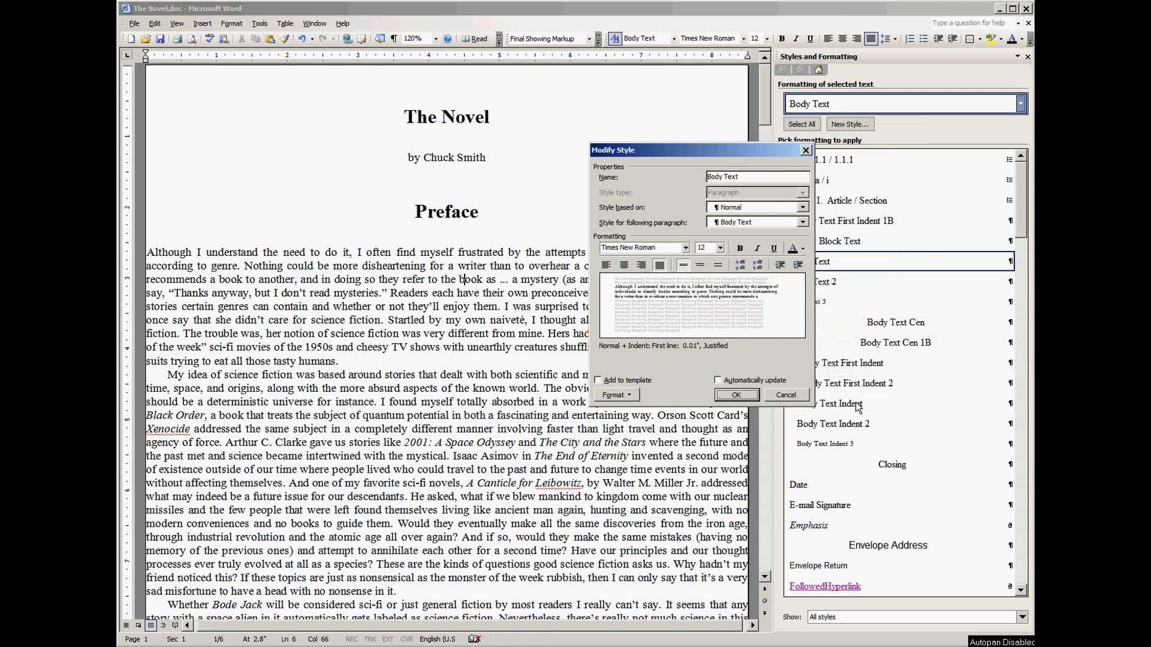
click(745, 397)
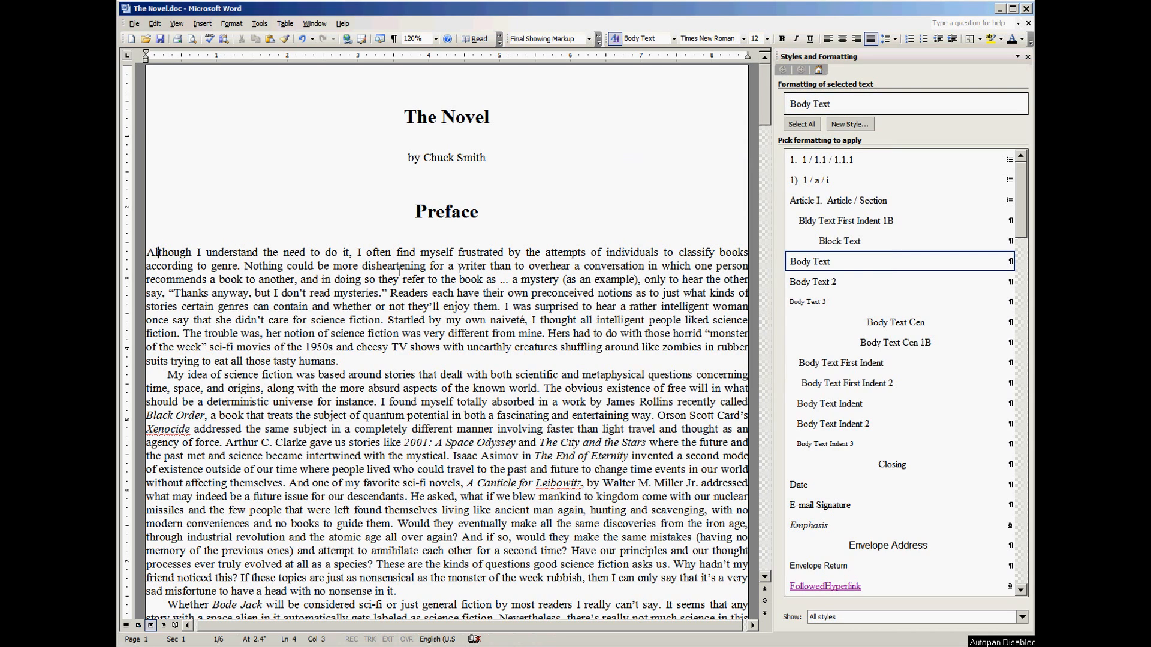
- Format the first letter of the preface's opening paragraph directly as 18 pt bold
click(350, 360)
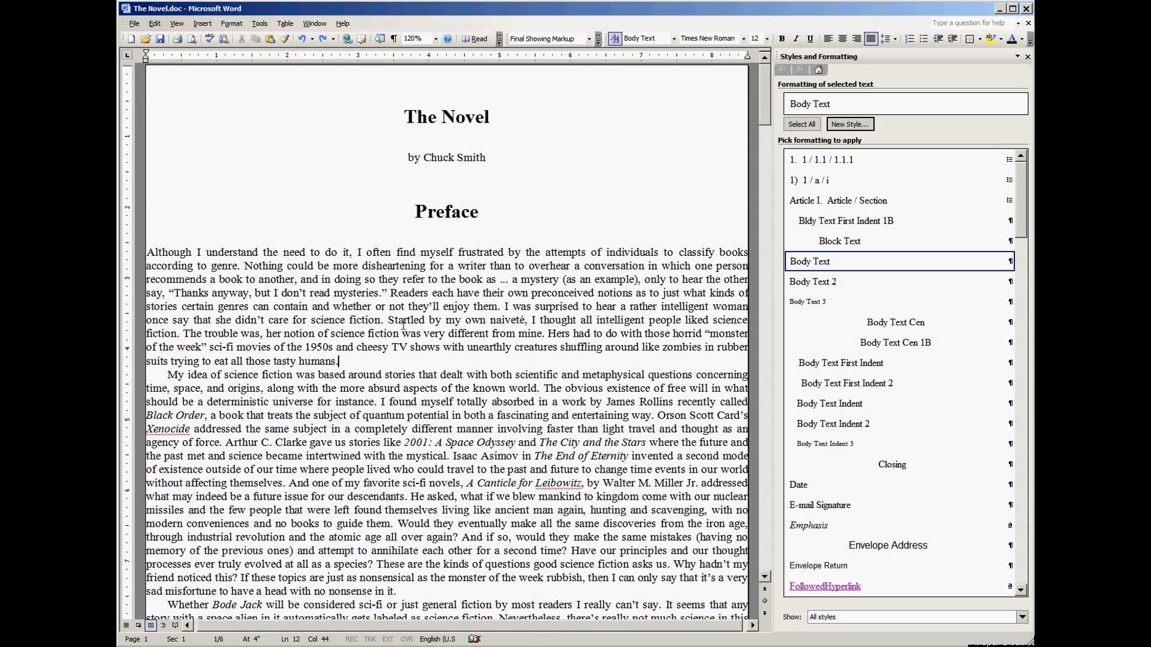
click(218, 252)
drag(155, 254, 149, 254)
click(767, 39)
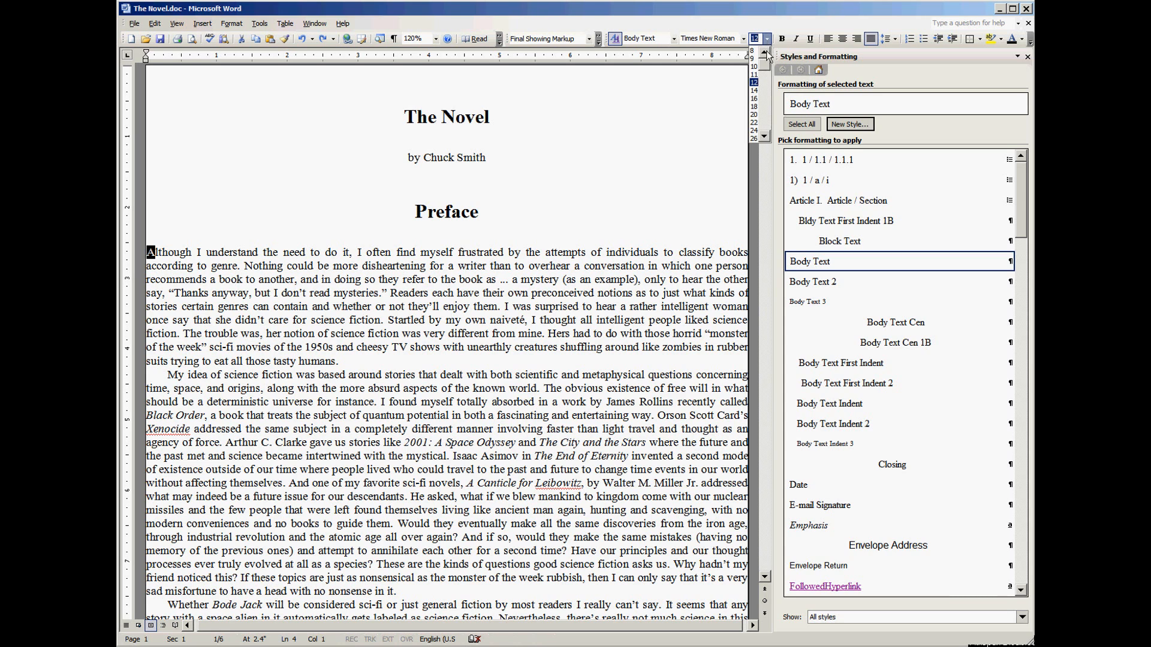
click(754, 106)
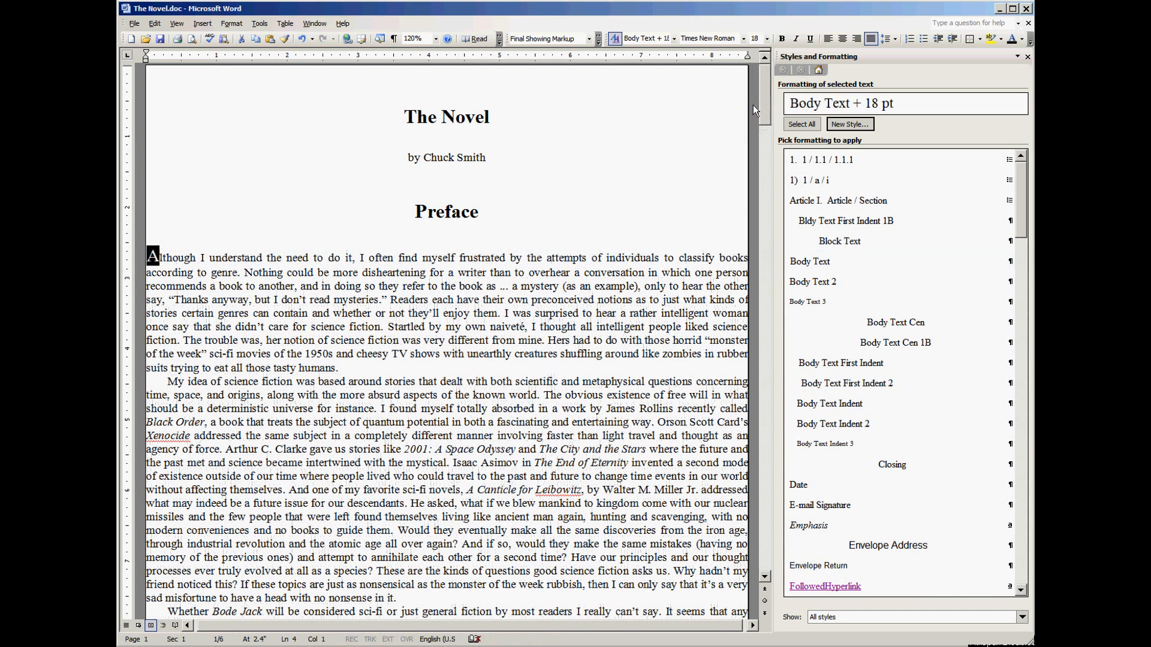
click(781, 39)
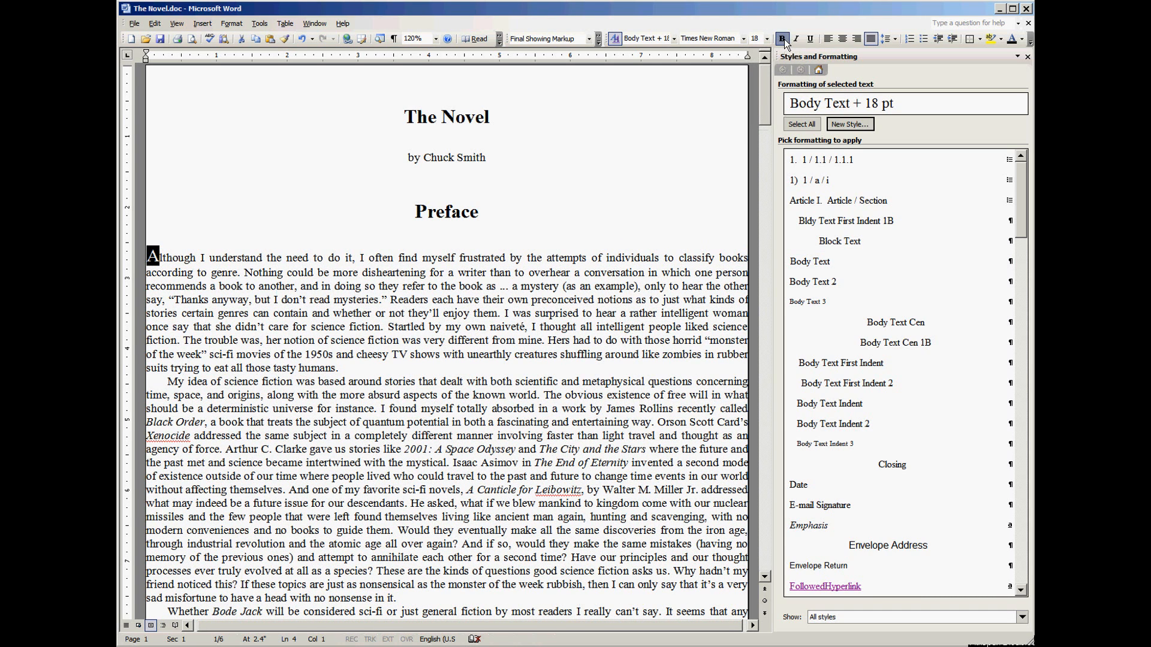
click(678, 148)
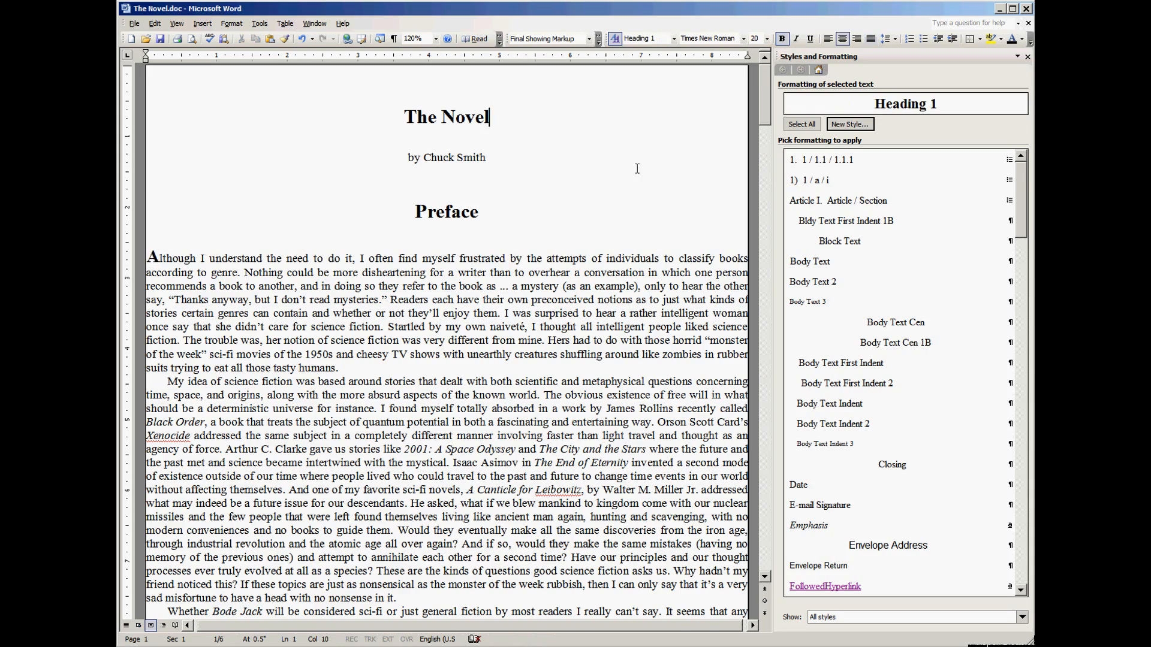
- Check the opening of the Prologue, and undo the direct size and bold formatting of the preface's first letter
scroll(637, 168, down, 10)
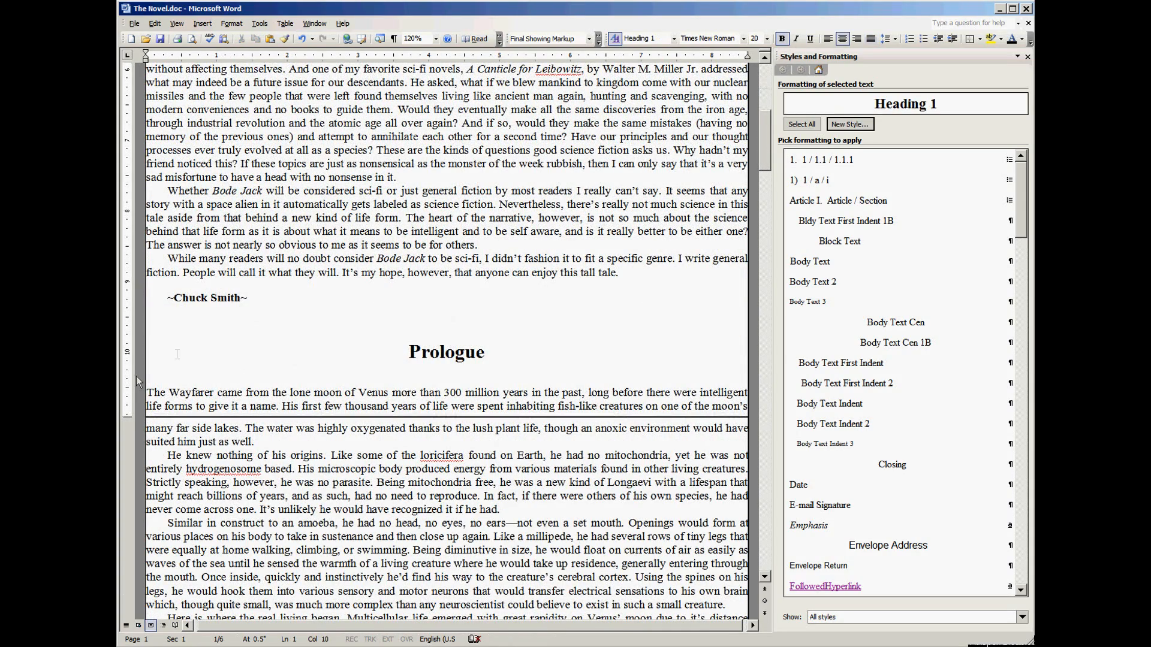
click(155, 392)
click(344, 232)
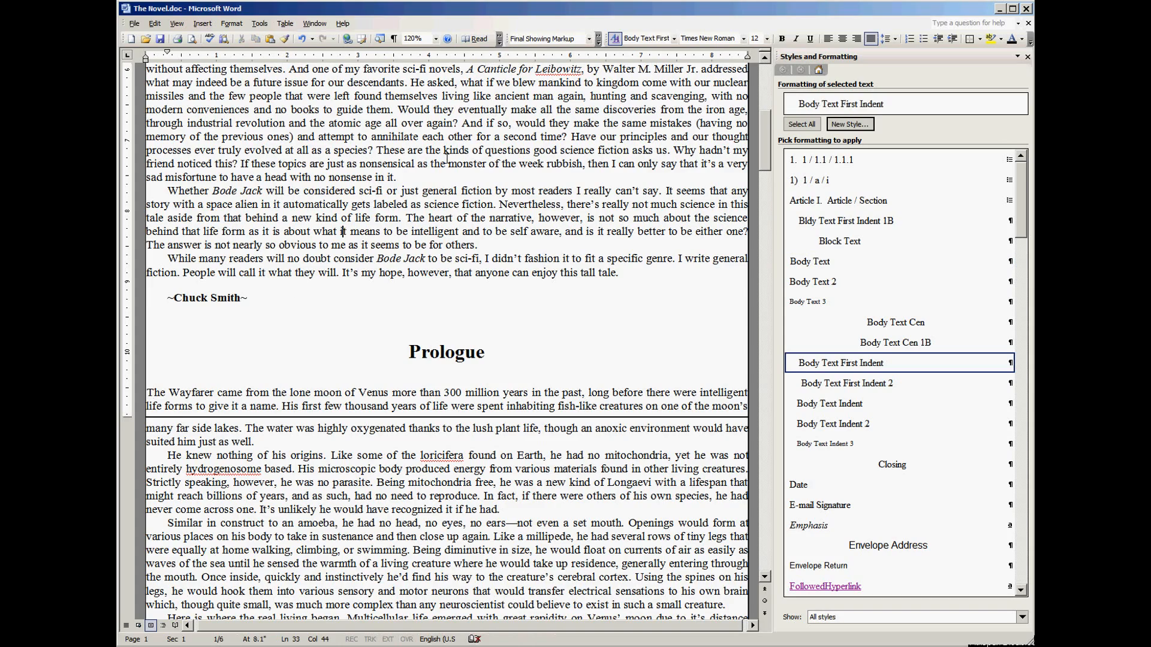
scroll(447, 158, up, 10)
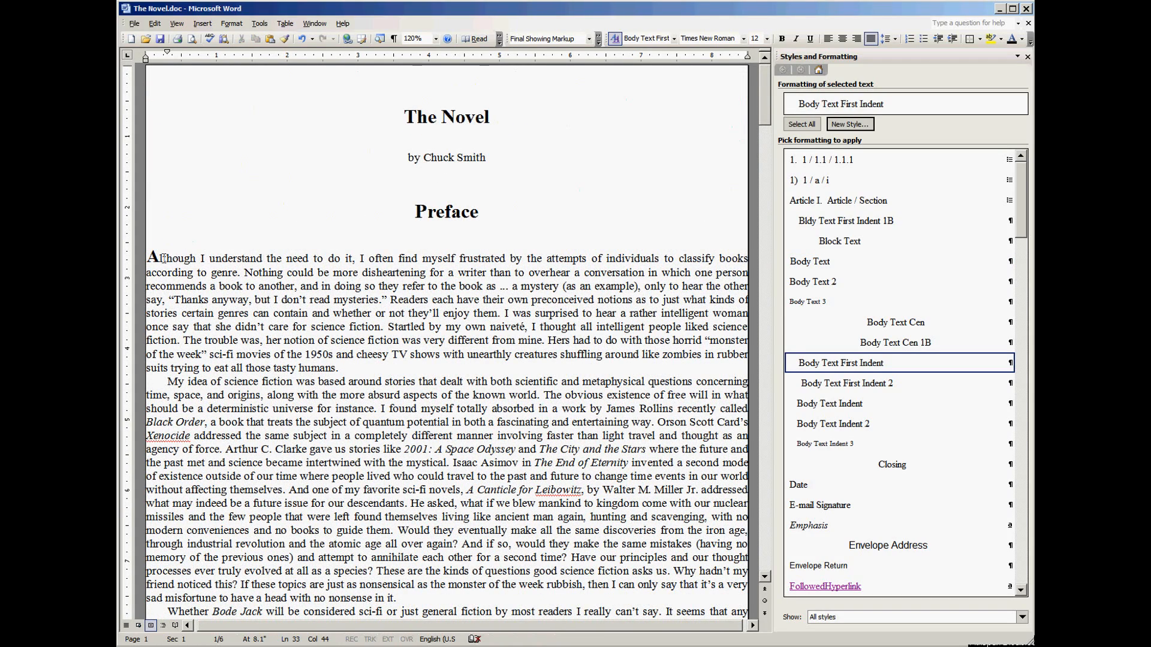
click(302, 38)
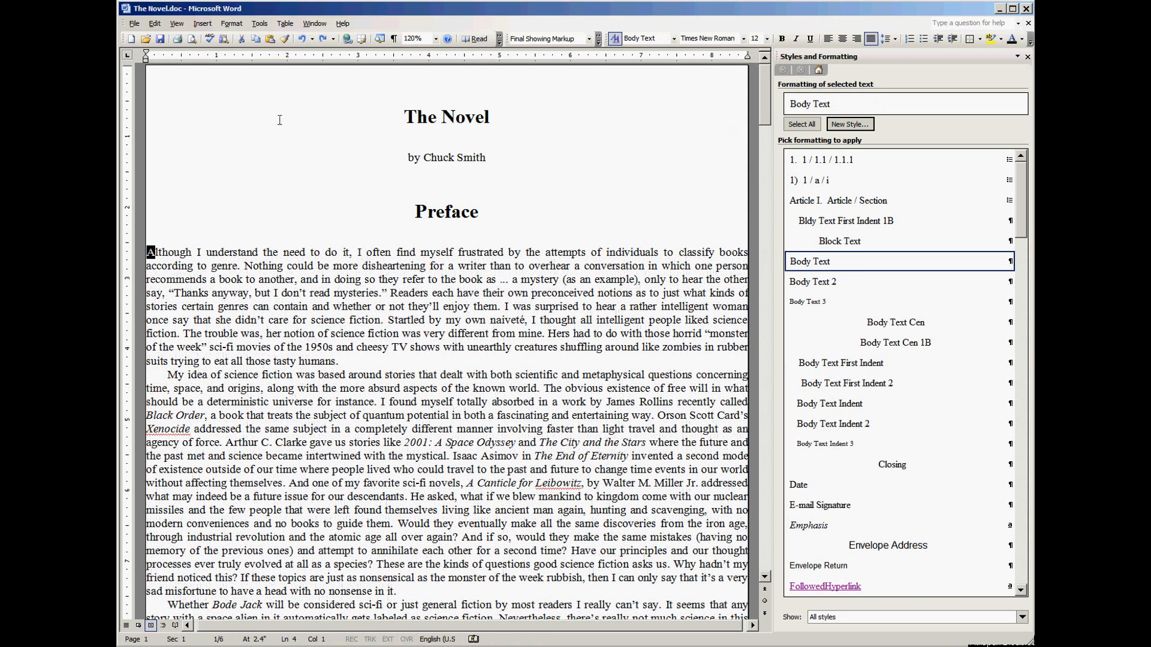
- Start a new character style named Big First Letter, based on Default Paragraph Font
click(279, 120)
click(847, 125)
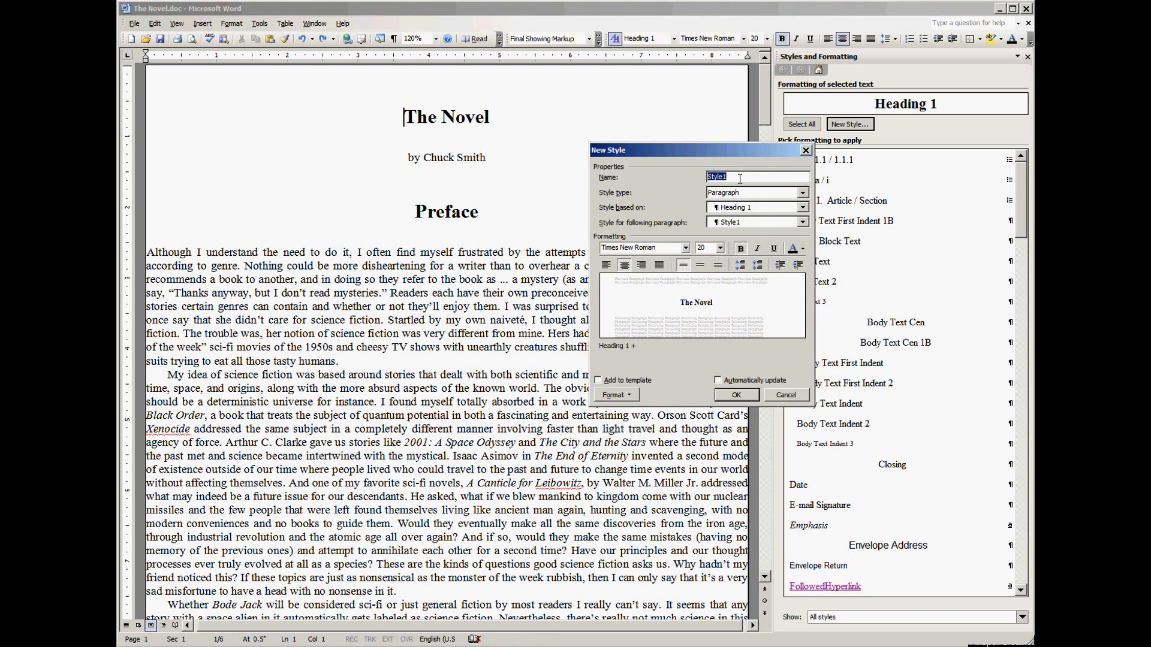
text(Big First O)
key(BackSpace)
key(BackSpace)
text(Lette)
click(789, 196)
click(771, 209)
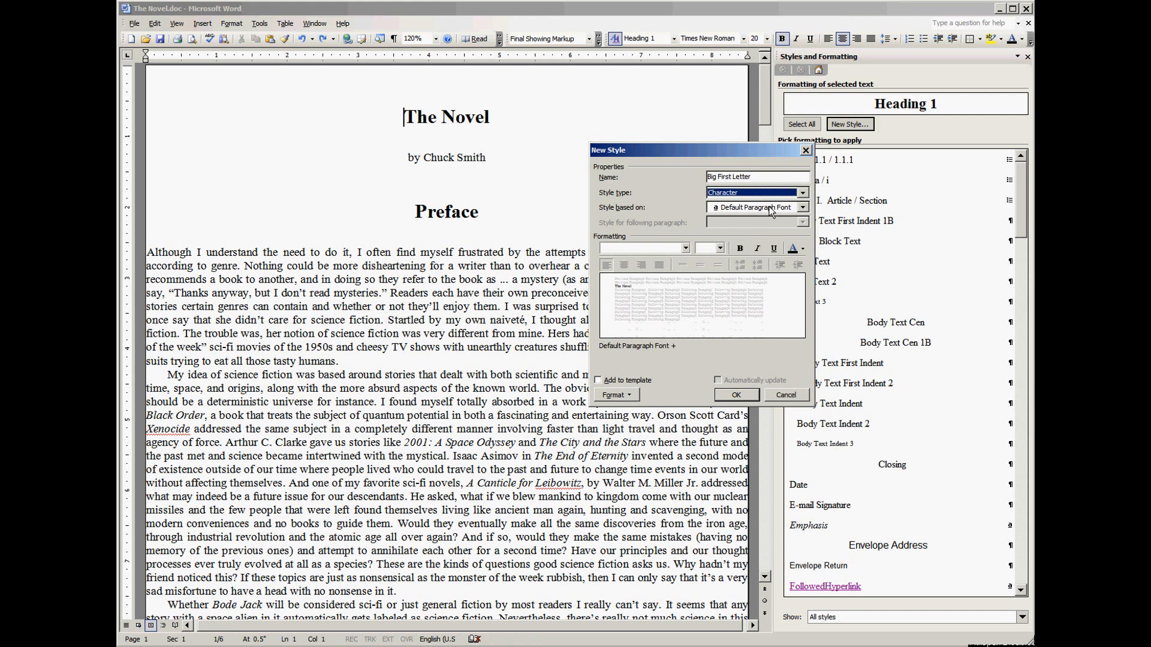
- Give the Big First Letter style Times New Roman, 18 pt and bold, and save the style
click(686, 250)
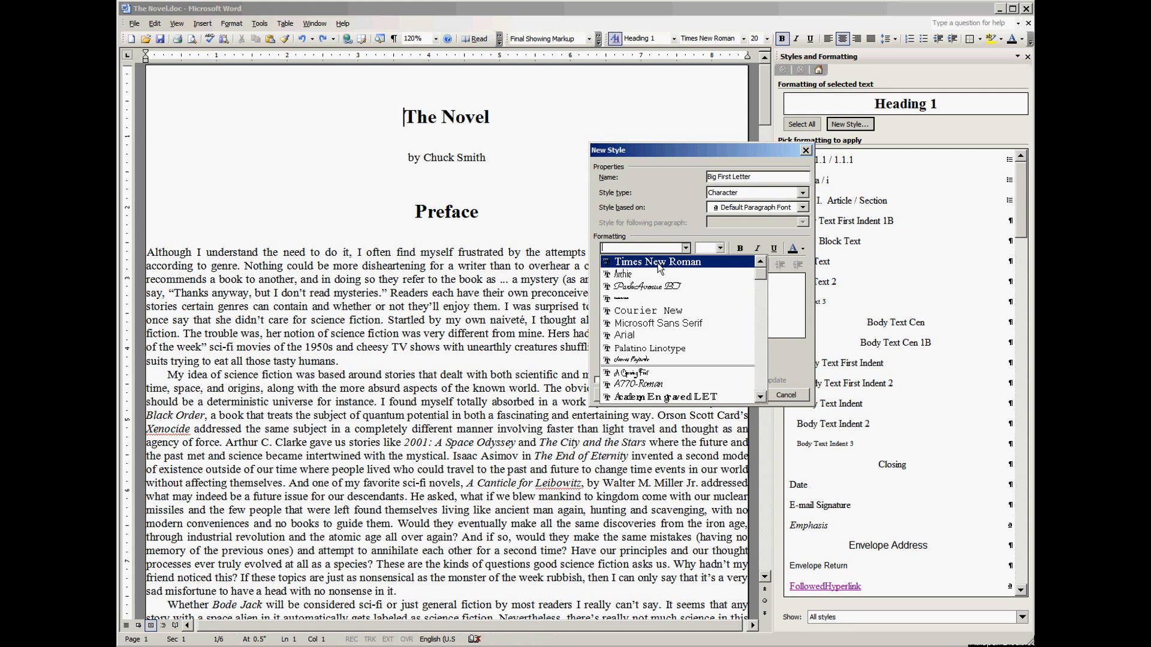
click(658, 263)
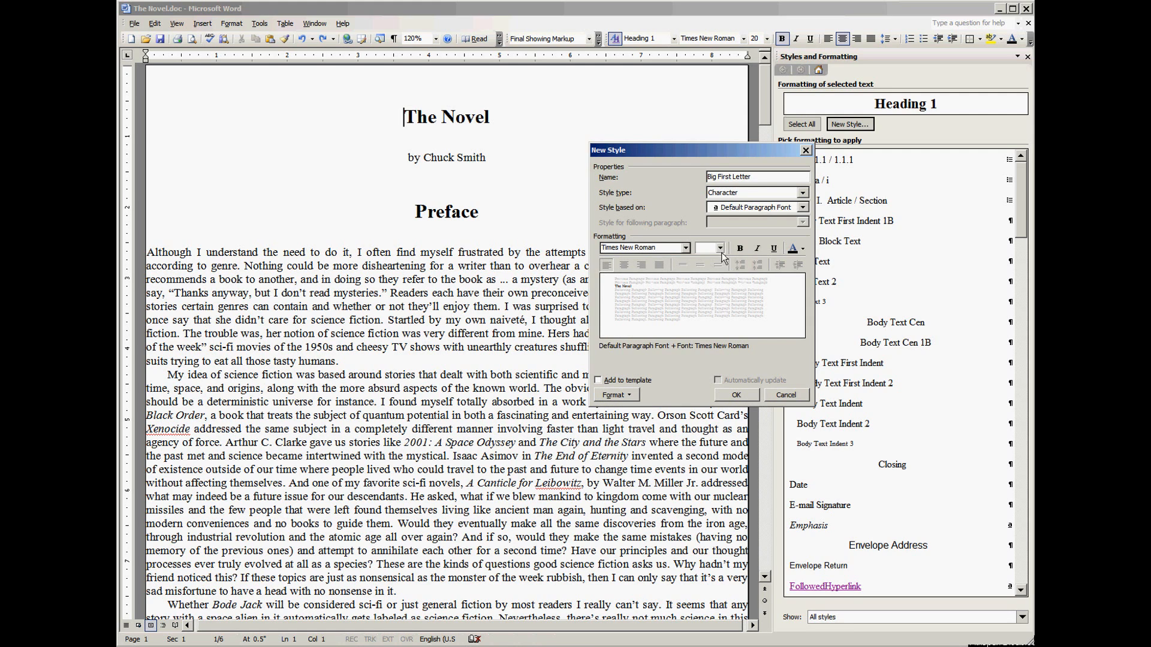
click(719, 248)
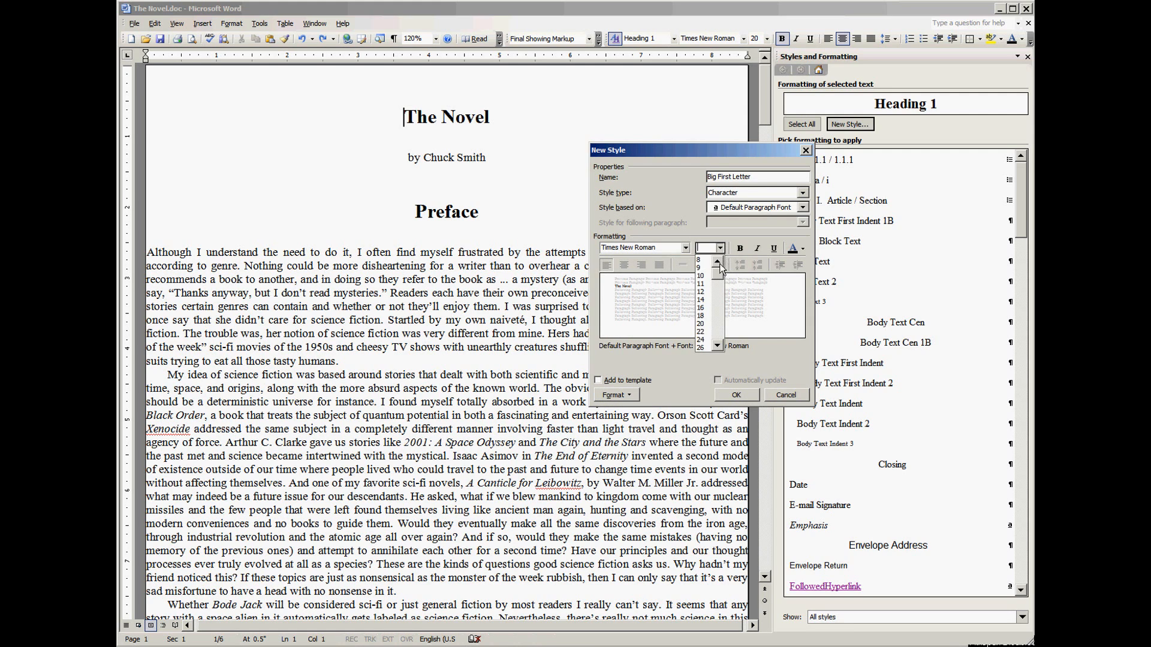
click(702, 315)
click(742, 250)
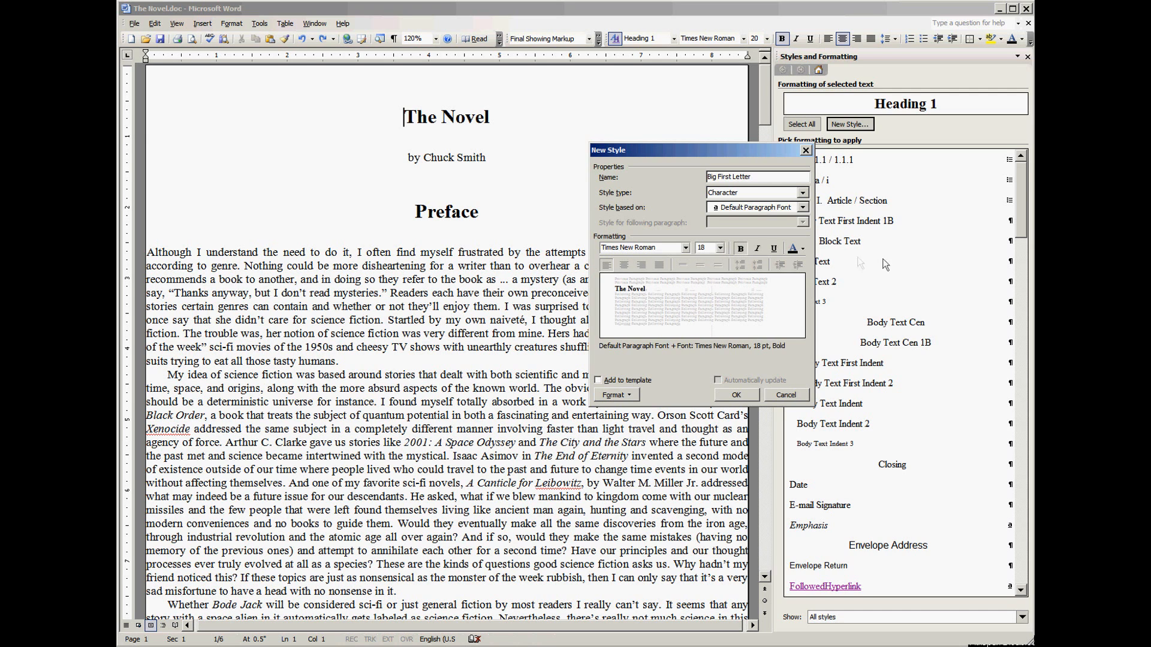
click(750, 395)
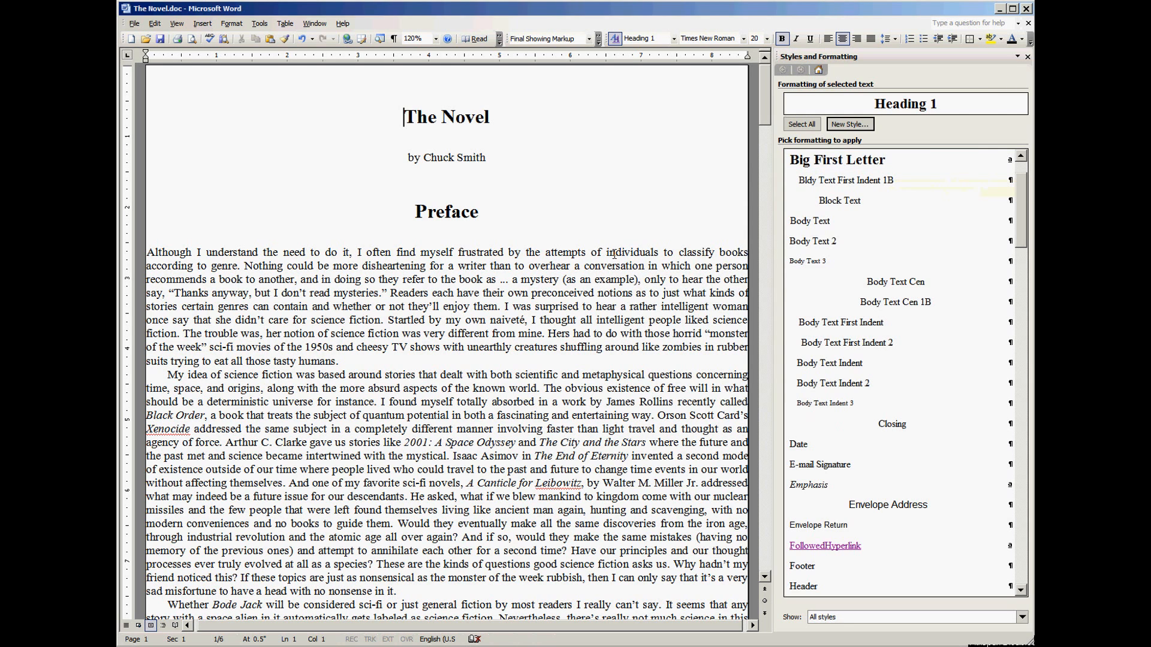
- Apply the Big First Letter style to the first letter of the preface's opening paragraph
click(149, 254)
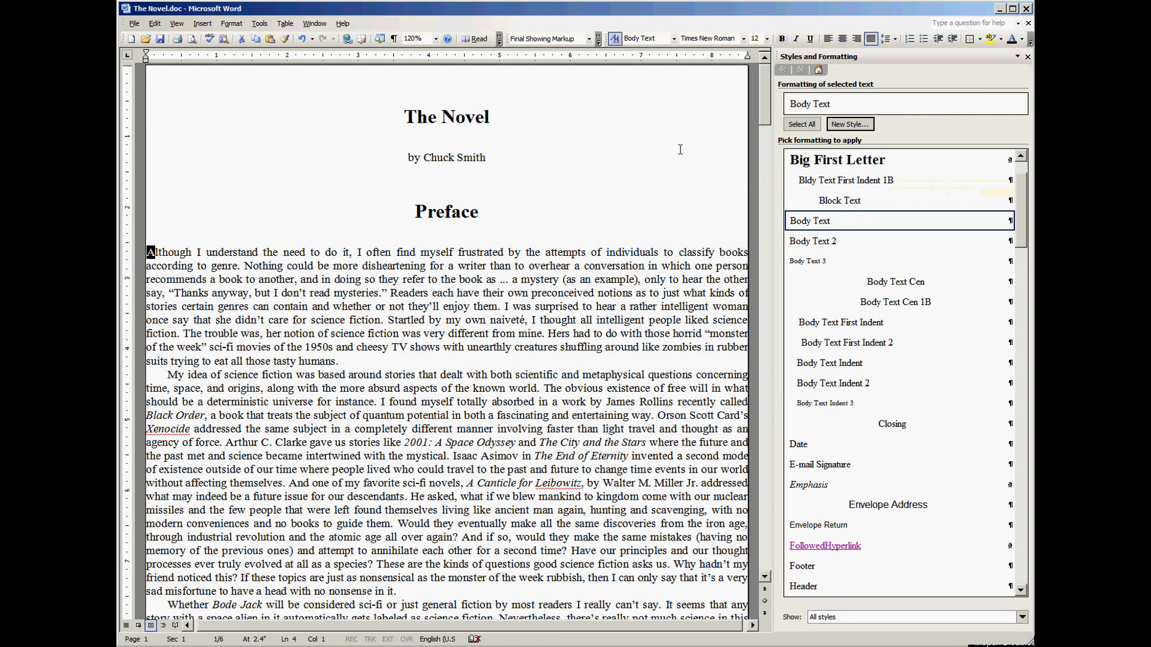
click(821, 160)
click(629, 164)
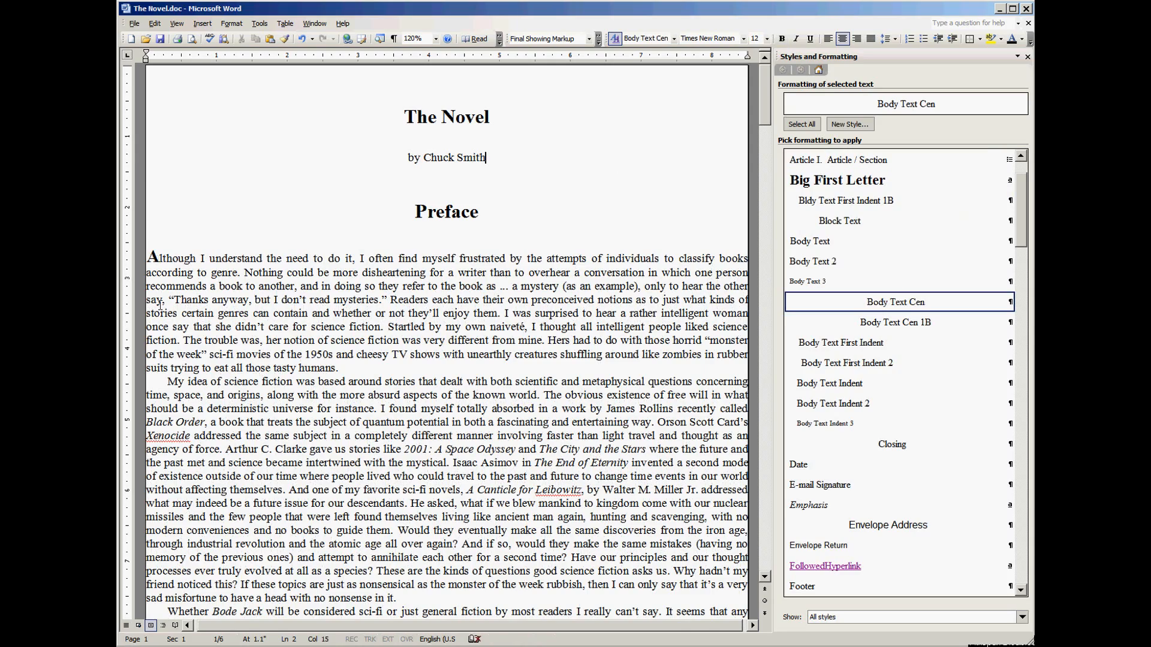
- Apply the Big First Letter style to the Prologue's first letter and to Chapter One's opening quotation mark and first letter
scroll(209, 259, down, 3)
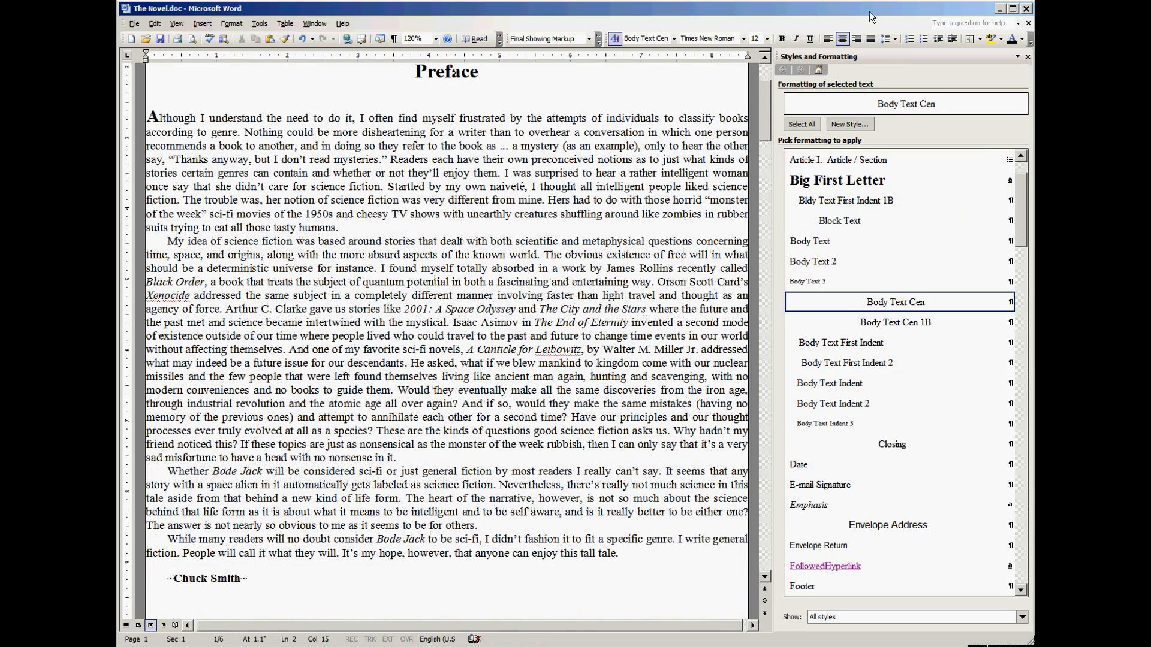
scroll(144, 251, down, 10)
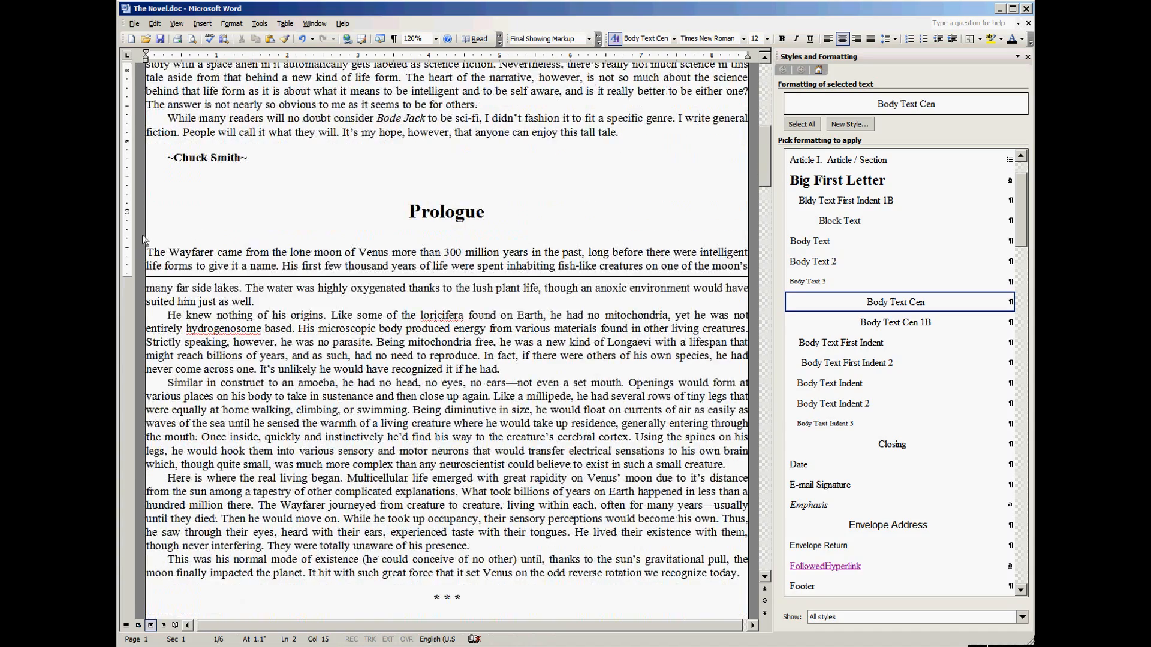
drag(147, 252, 154, 253)
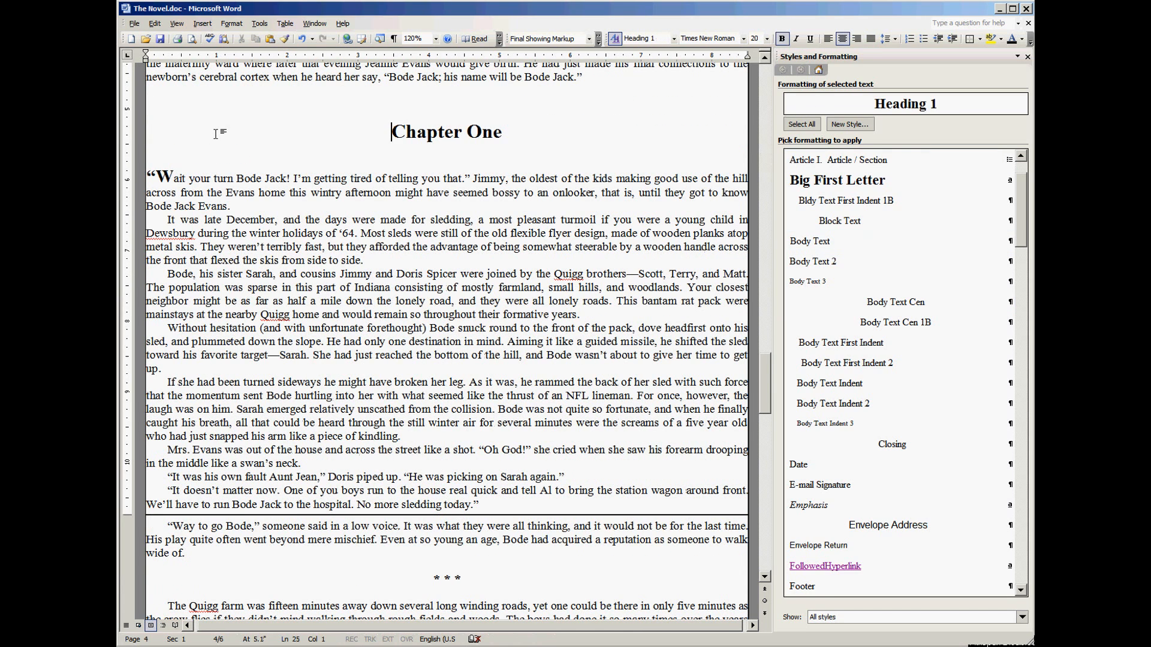
click(562, 124)
scroll(561, 125, down, 1)
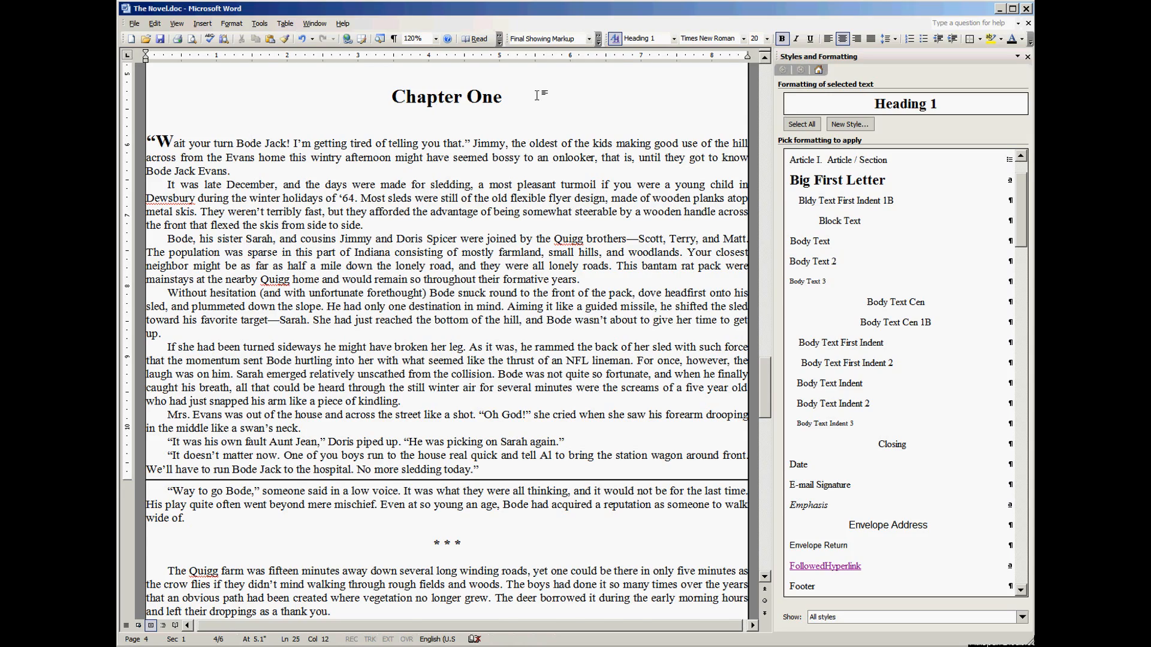
scroll(537, 96, up, 20)
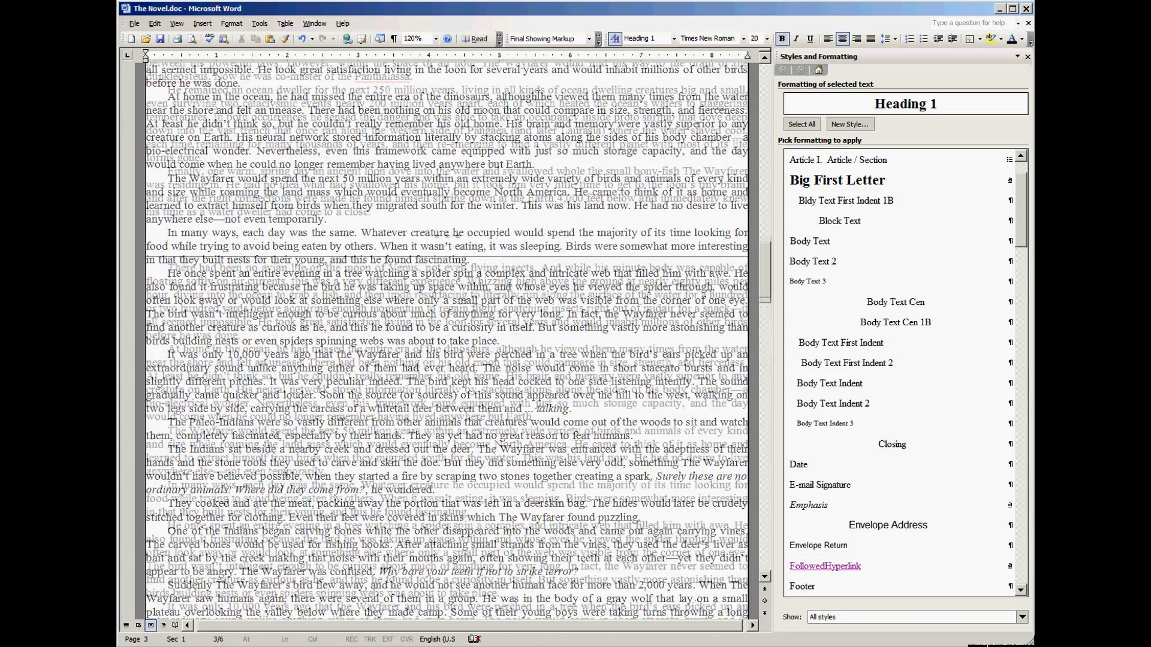
scroll(551, 91, up, 20)
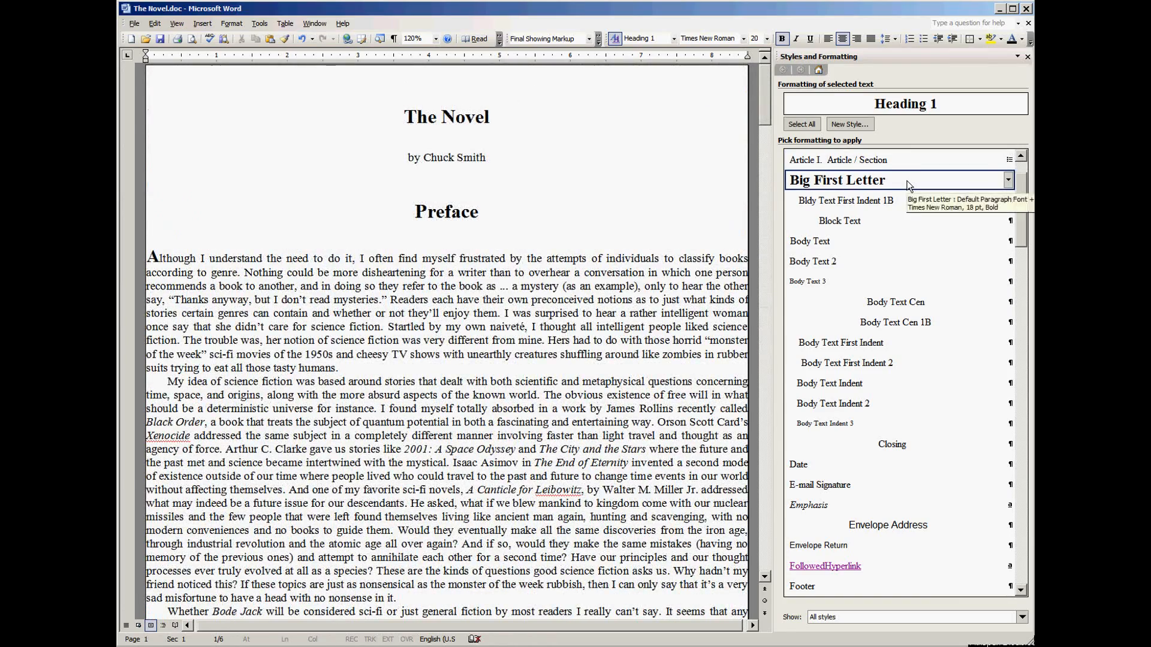
key(End)
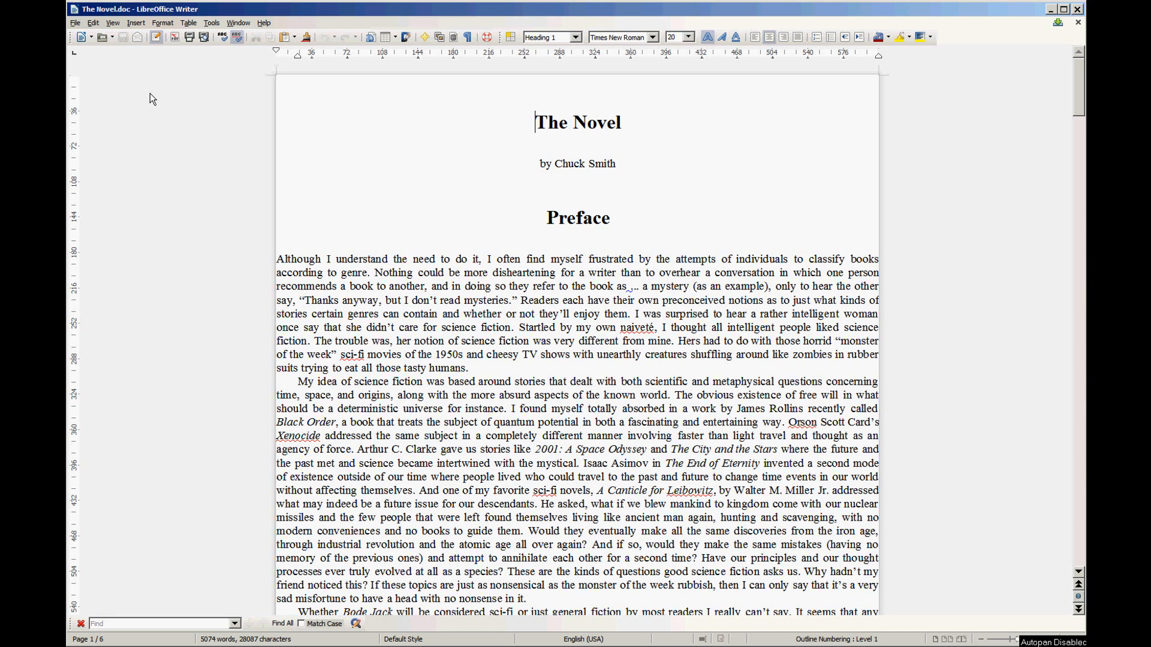
- In LibreOffice Writer, show the Styles and Formatting window beside The Novel.doc's page and list all paragraph styles
click(163, 23)
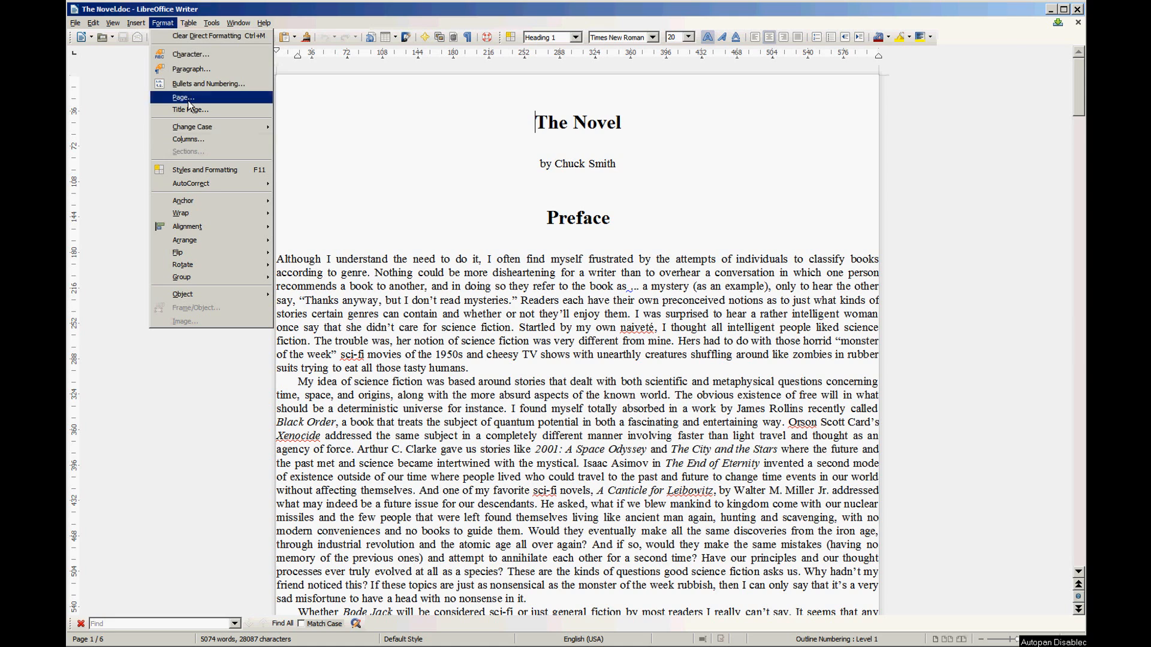
click(207, 171)
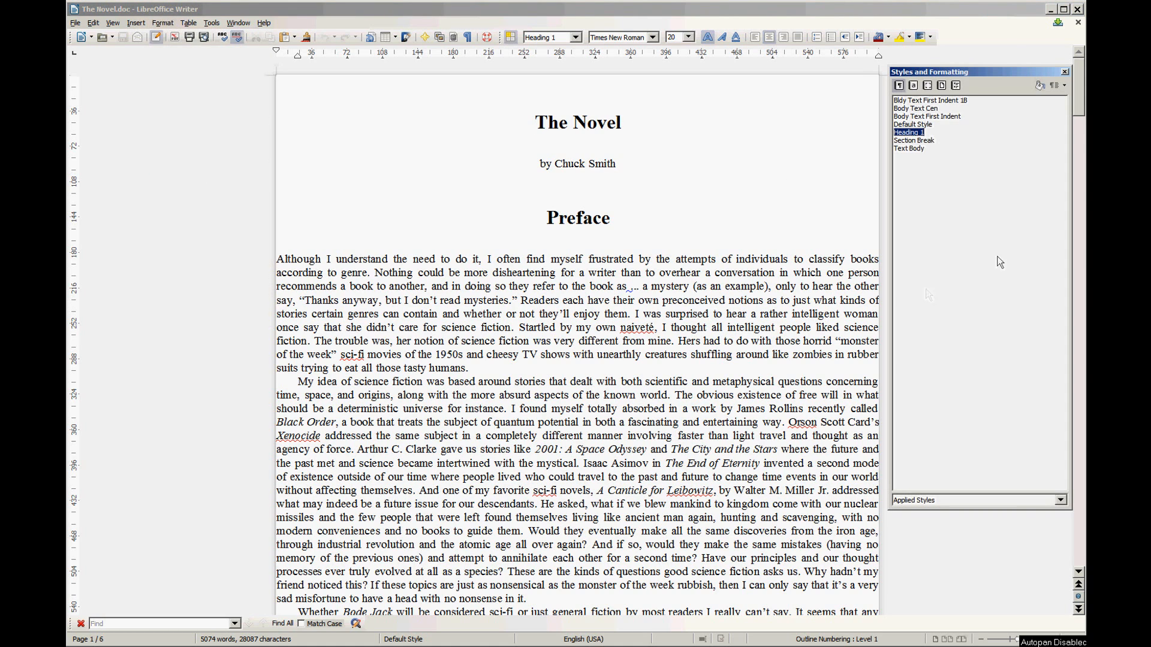
mouse_move(983, 72)
mouse_down()
mouse_move(977, 152)
mouse_move(975, 70)
mouse_up()
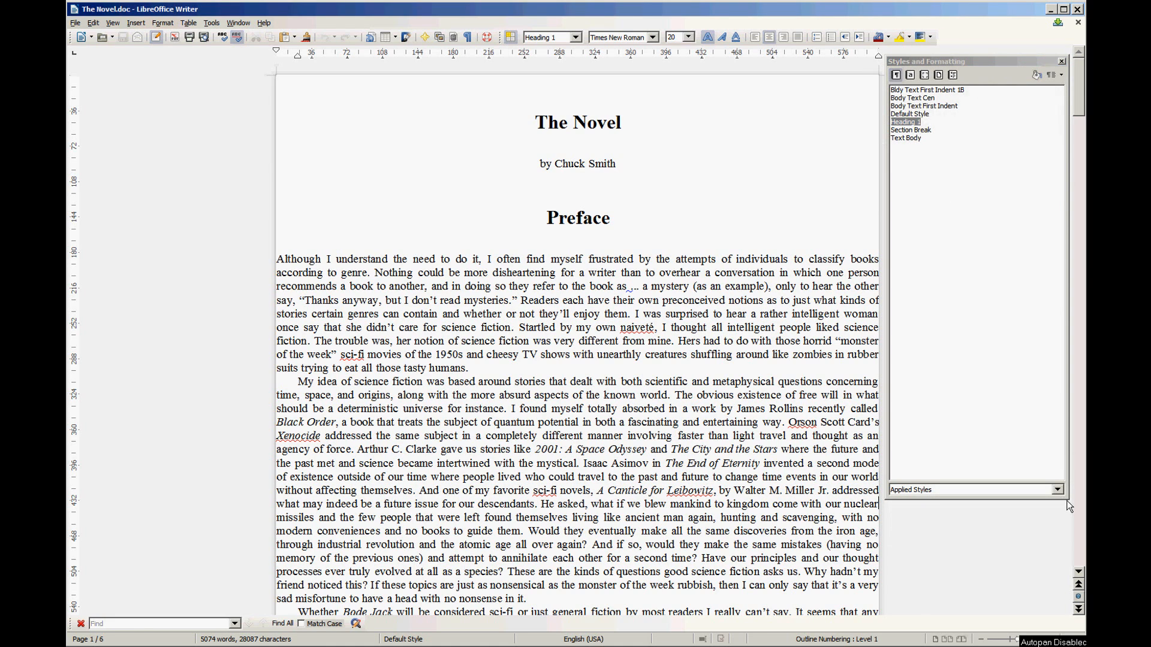
drag(1066, 500, 1070, 475)
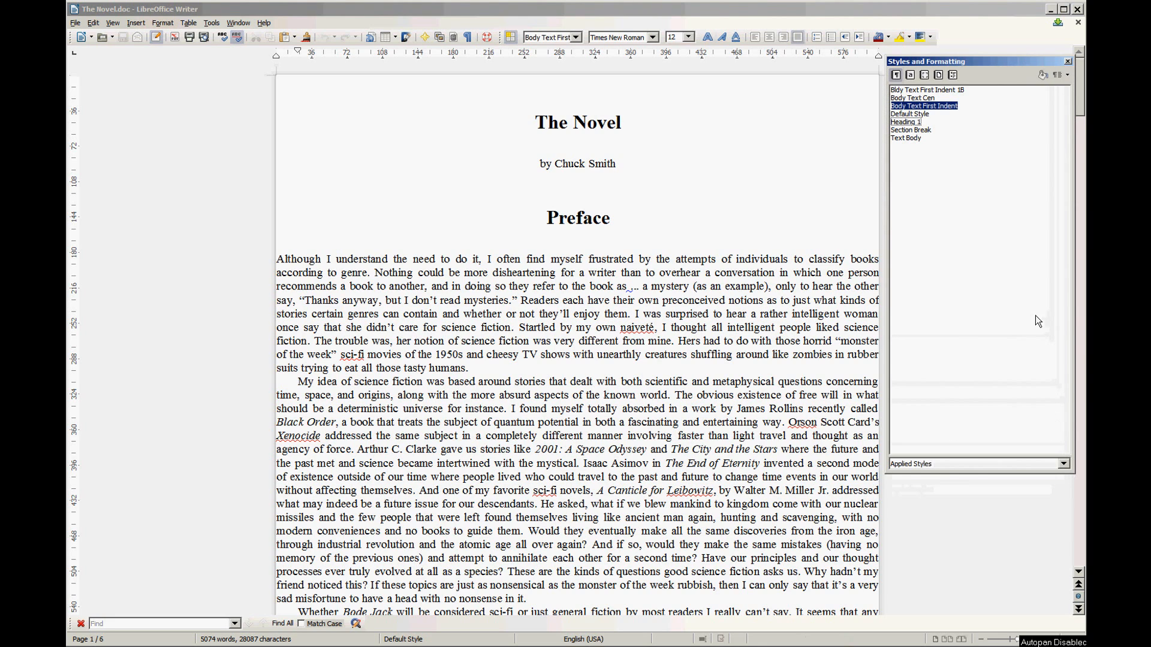
click(1065, 465)
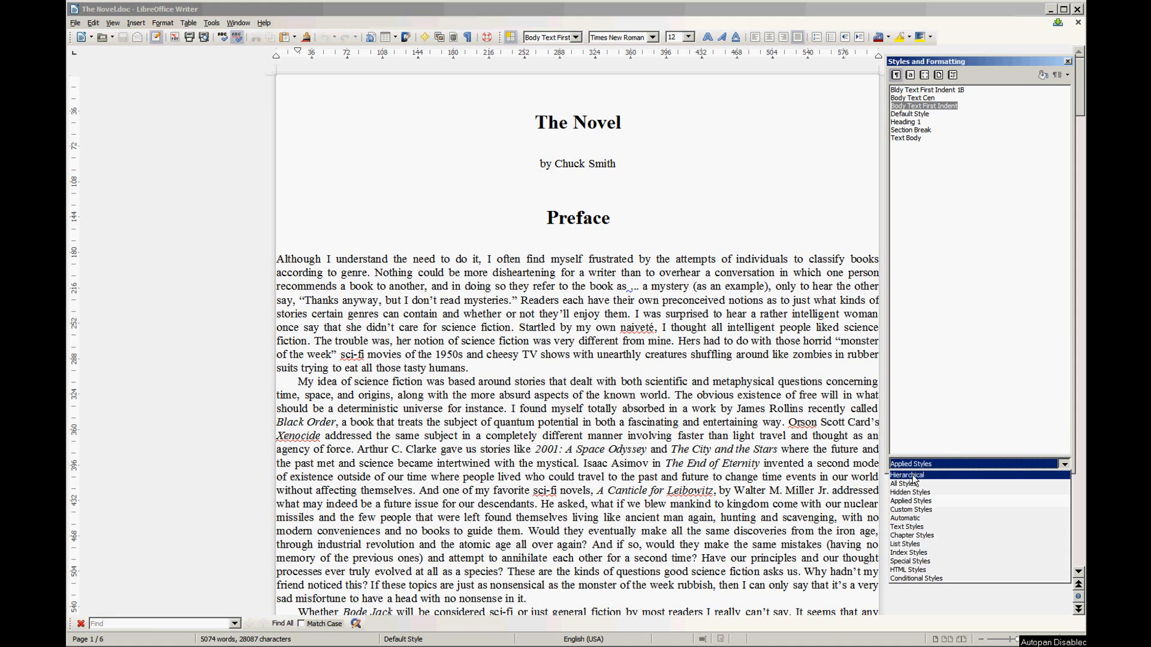
click(963, 484)
mouse_move(1060, 125)
mouse_down()
mouse_move(1060, 415)
mouse_move(1058, 114)
mouse_up()
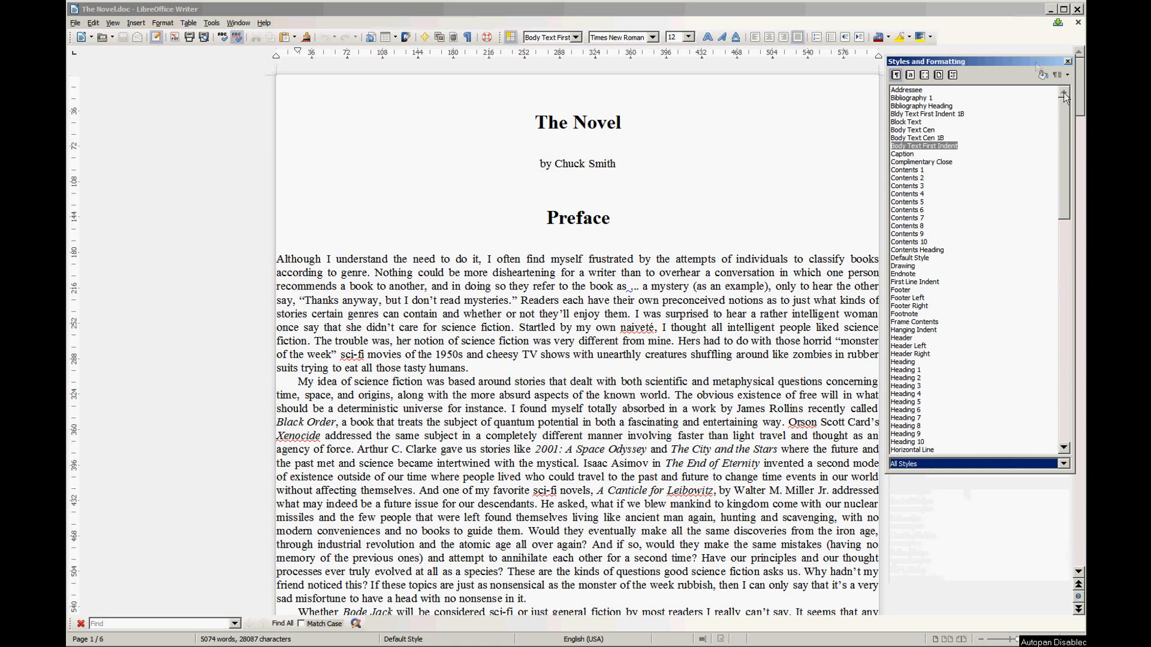
drag(1002, 62, 1005, 95)
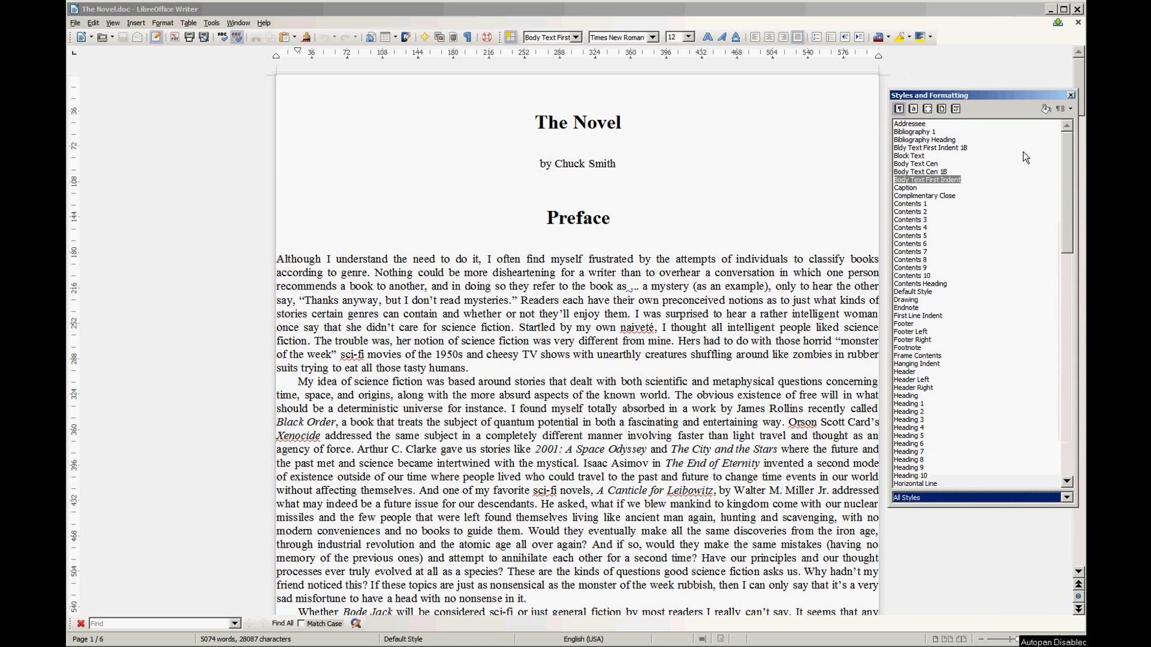
- Open the title's Heading 1 paragraph style for modification and set its font size to 22 pt
click(611, 326)
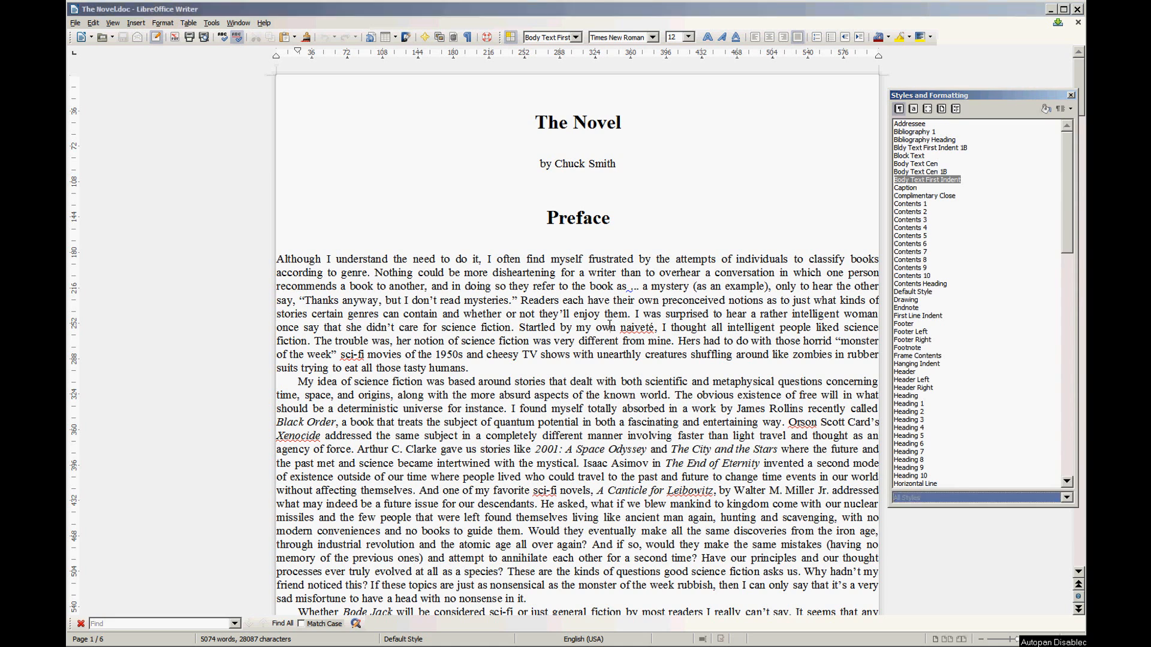
click(628, 112)
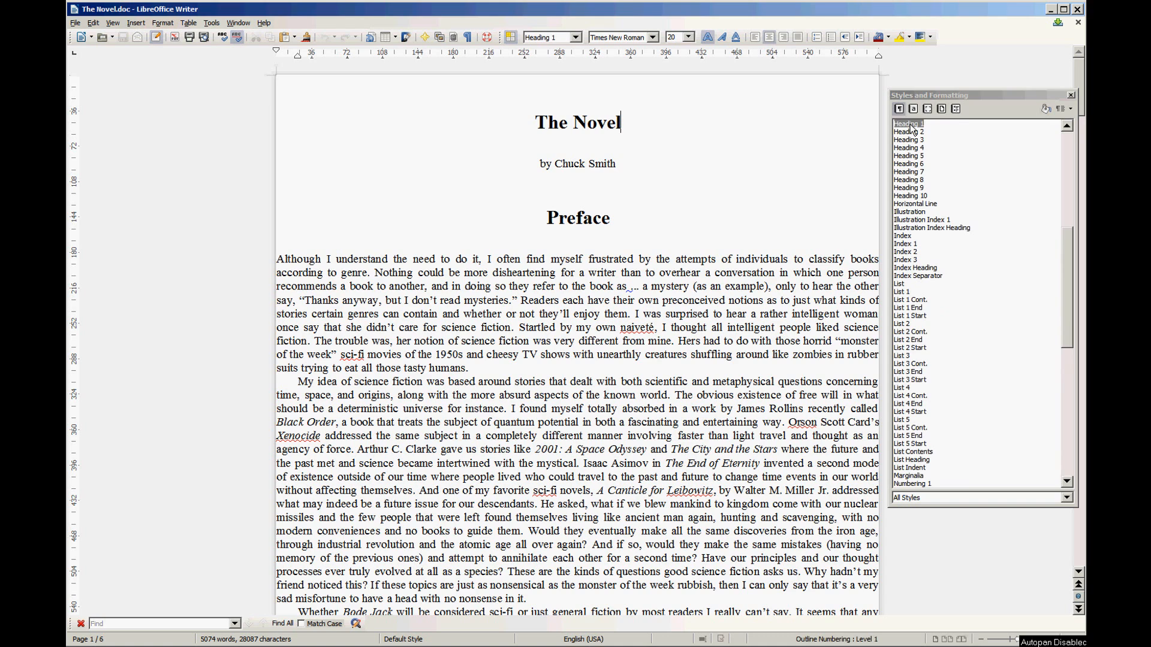
right_click(910, 126)
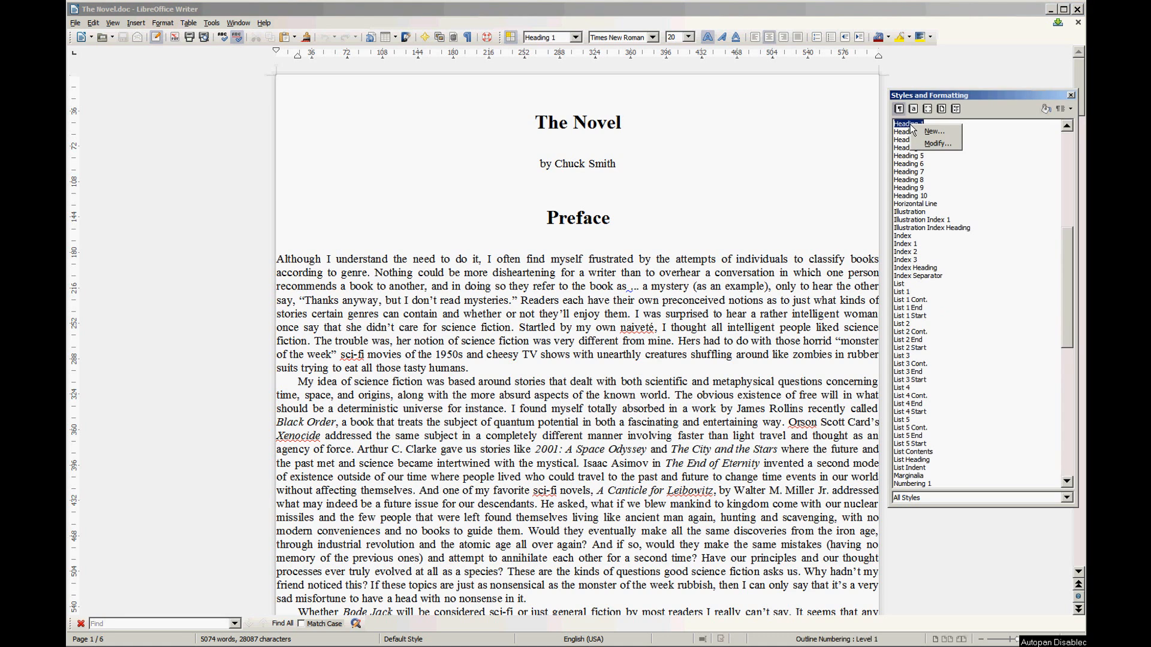
click(943, 145)
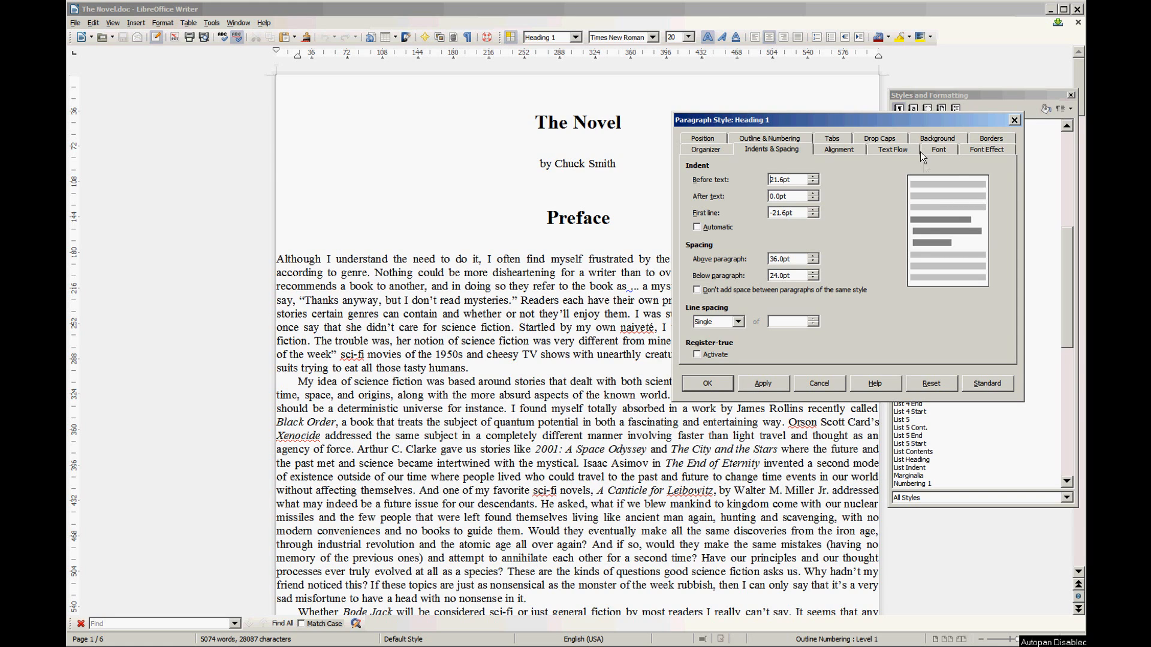
click(936, 150)
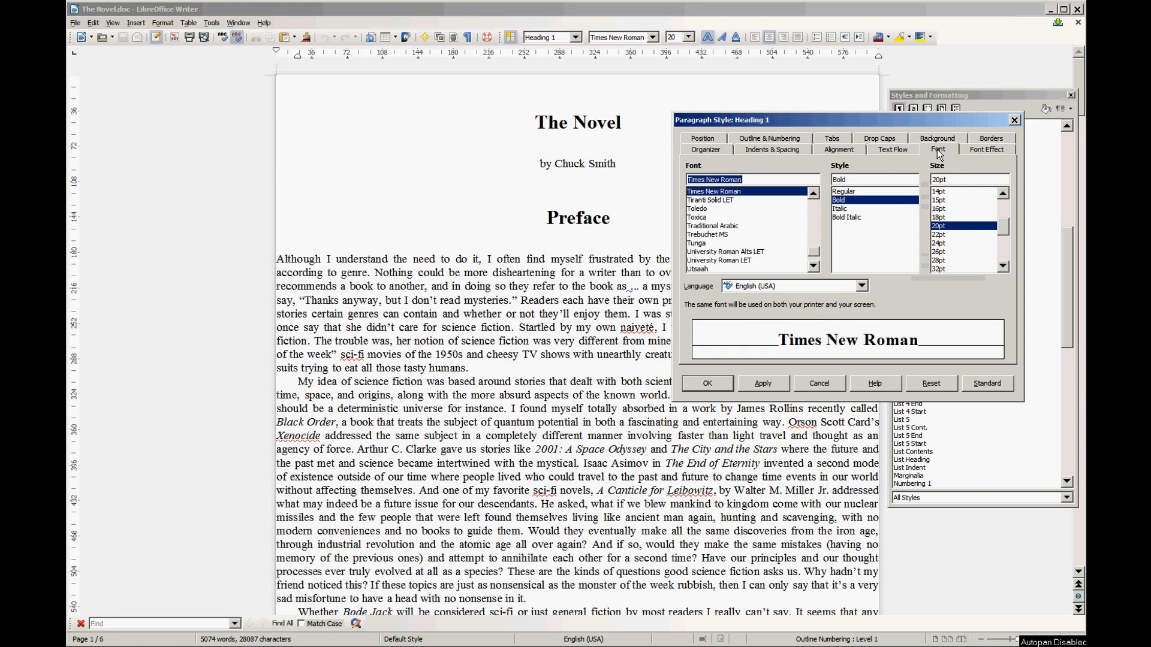
click(945, 234)
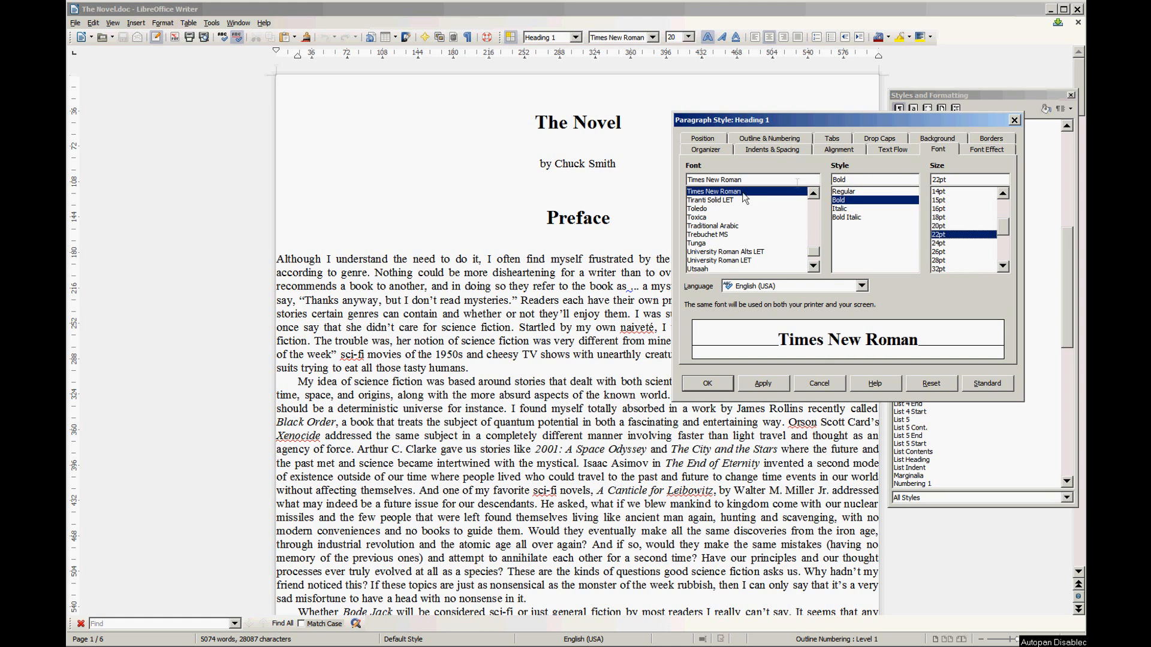
- Set the Heading 1 style's before-text and first-line indents to 0 pt and save the style
click(837, 150)
click(780, 148)
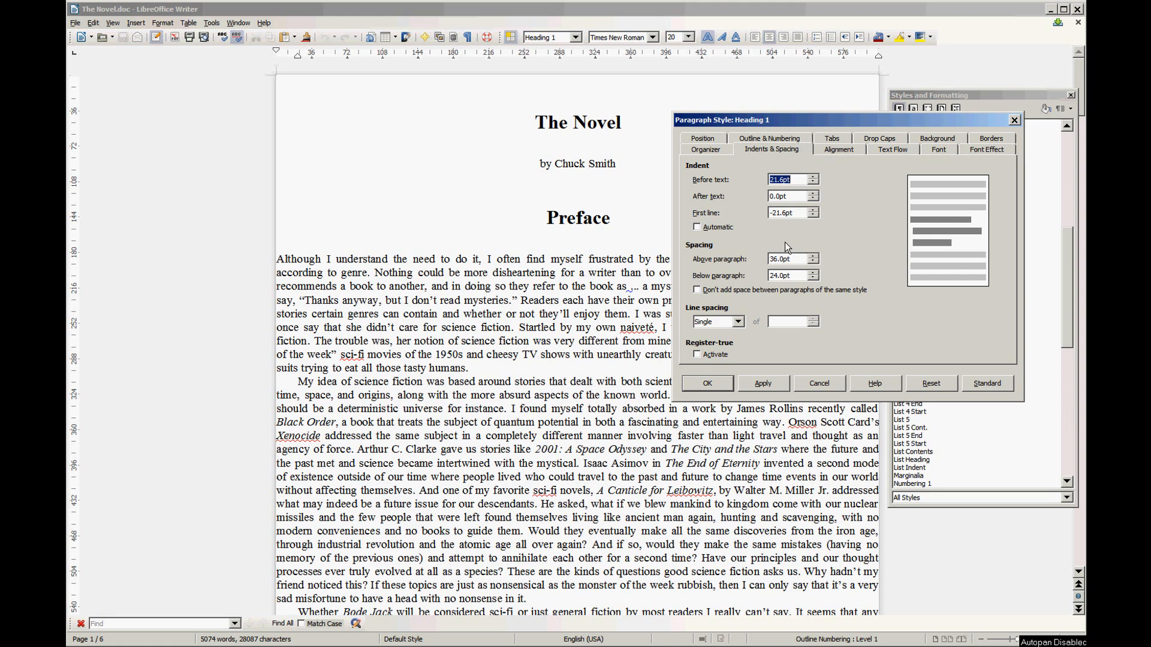
key(Tab)
key(Tab)
text(0)
drag(789, 196, 749, 194)
key(shift+Tab)
text(0)
click(779, 382)
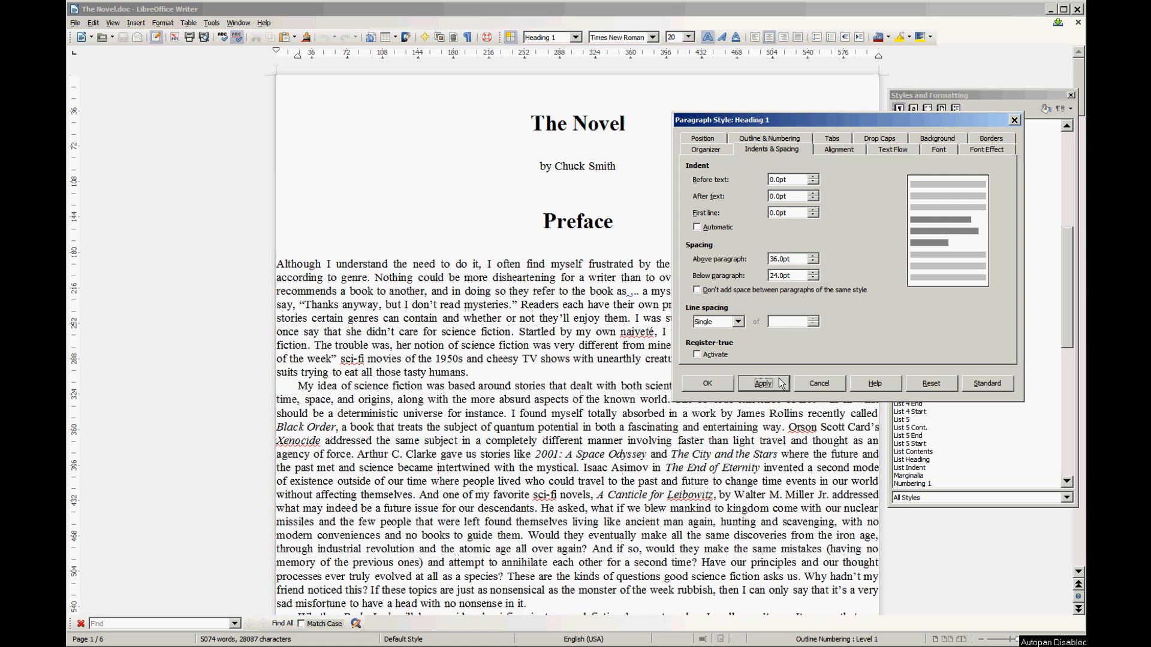
click(709, 387)
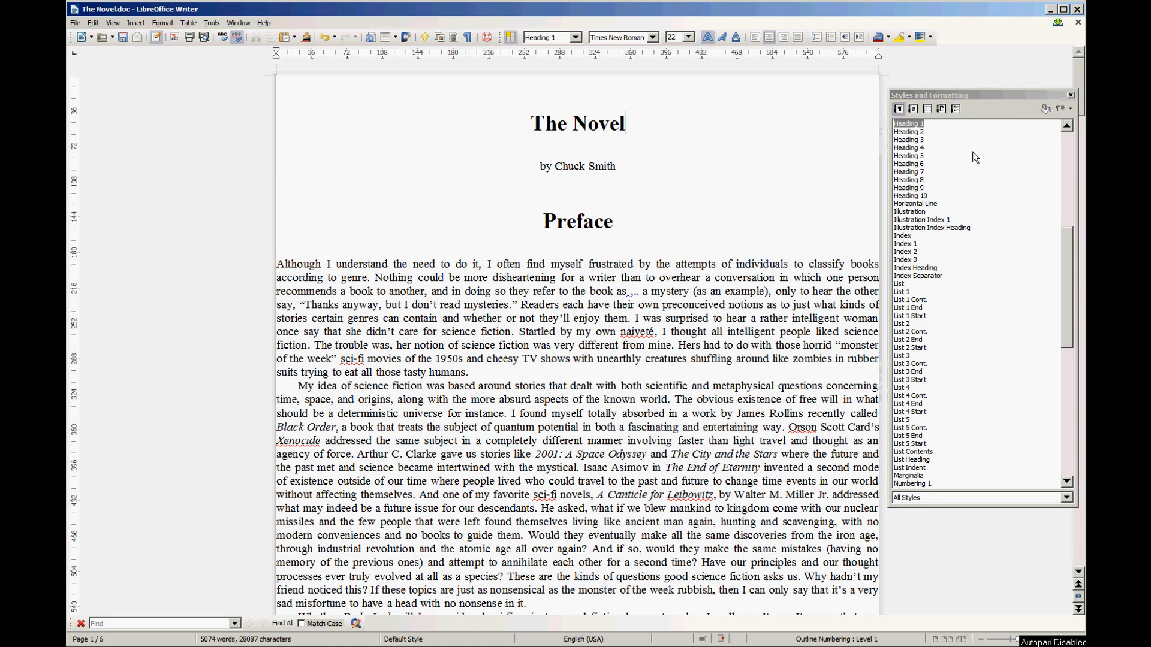
- Check the paragraph styles of the preface's second paragraph and the author's signature line in the styles list, and close the Styles and Formatting window
drag(1068, 244, 1083, 144)
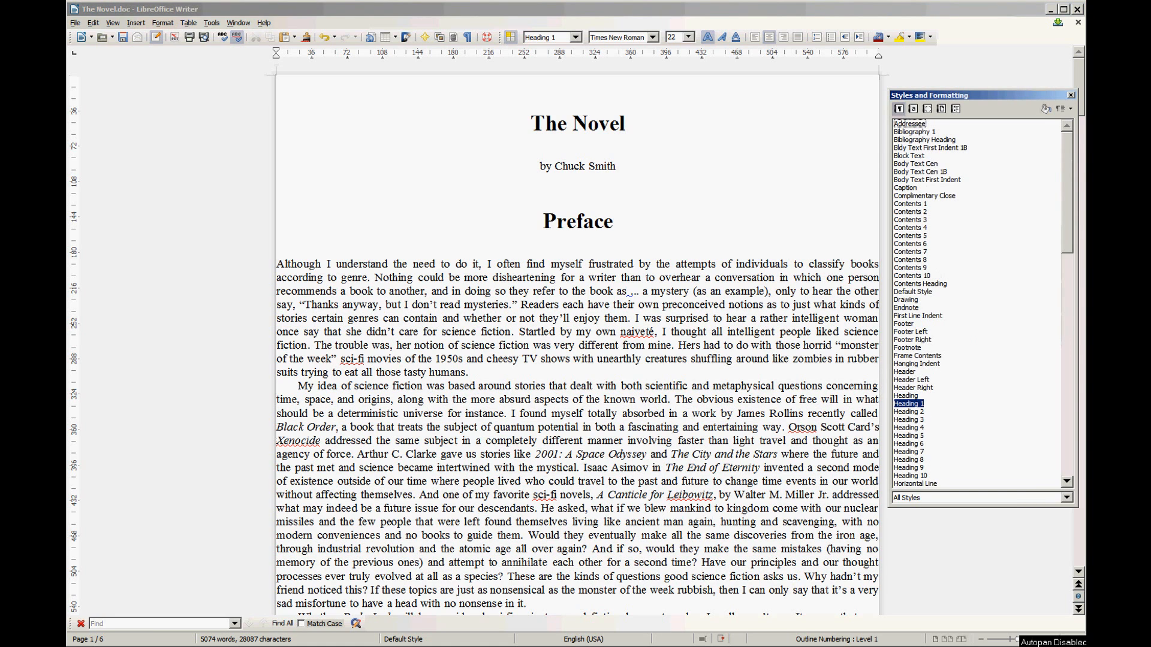
click(1071, 110)
click(996, 97)
drag(1009, 96, 1007, 85)
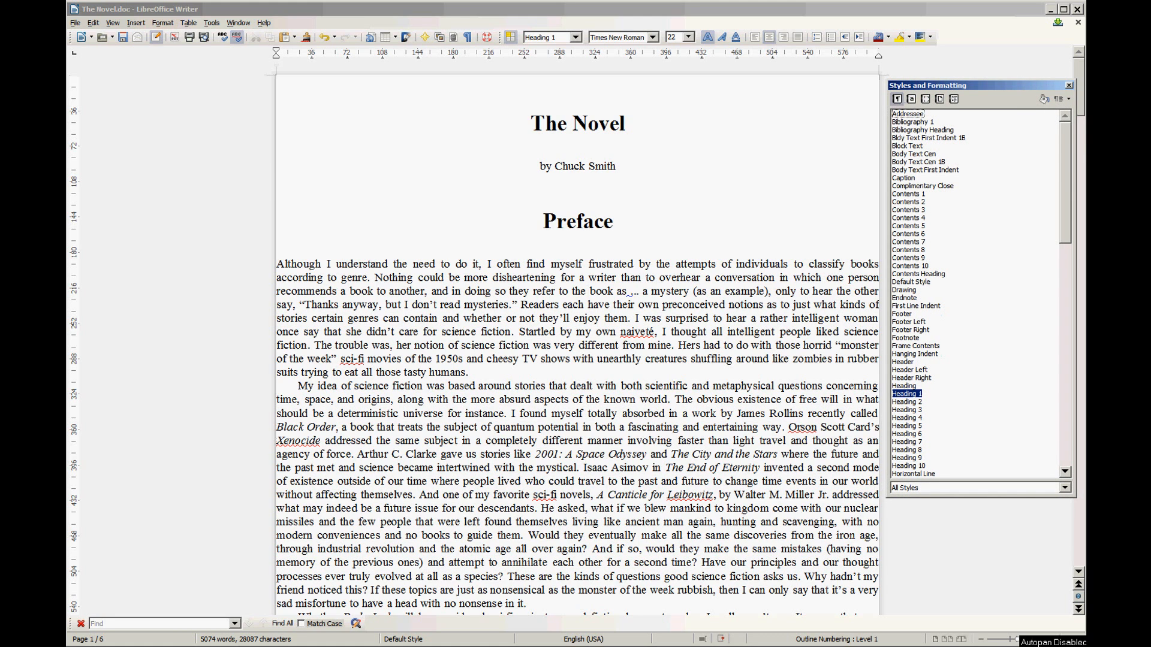
click(761, 308)
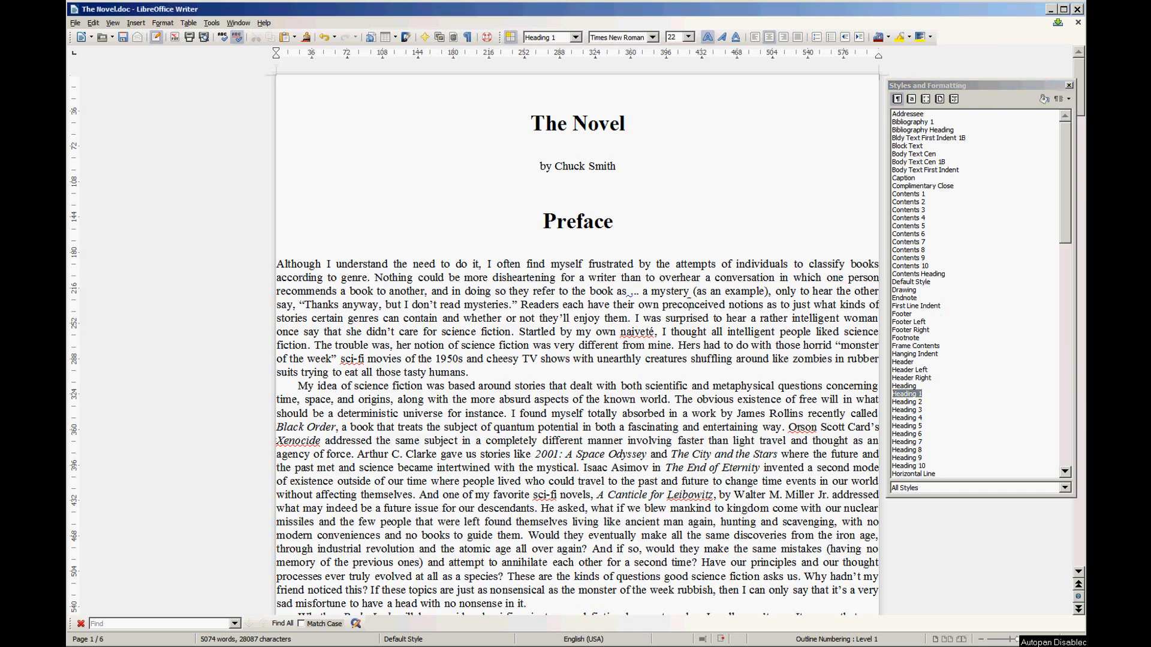
click(592, 426)
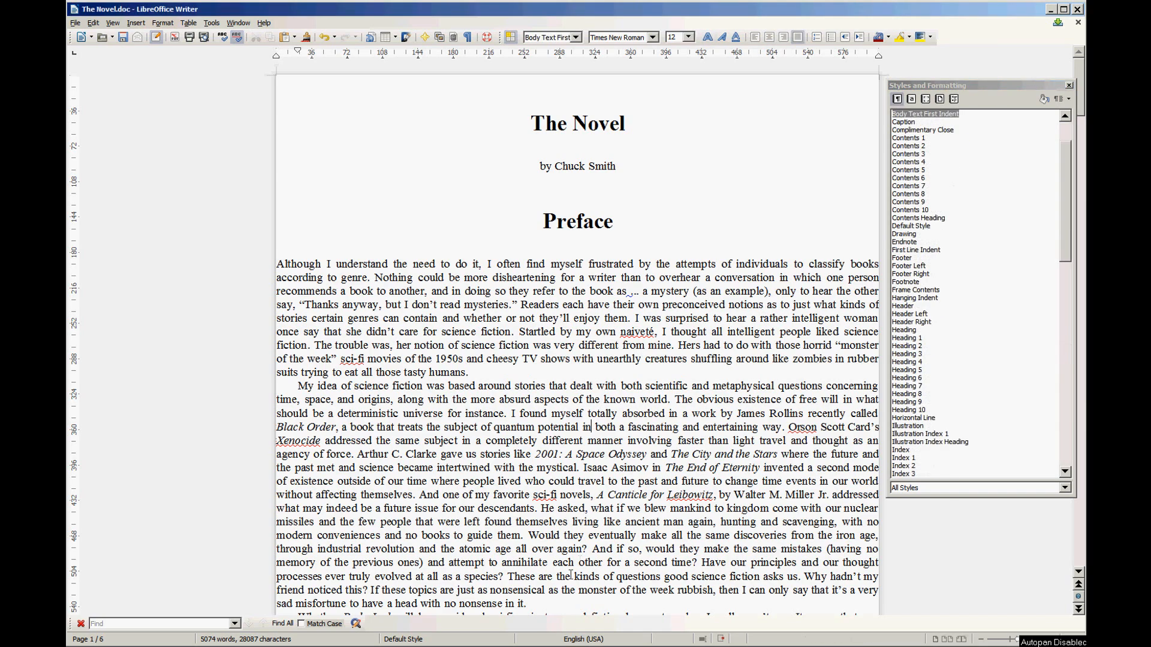
click(560, 602)
scroll(742, 442, down, 7)
scroll(742, 442, down, 4)
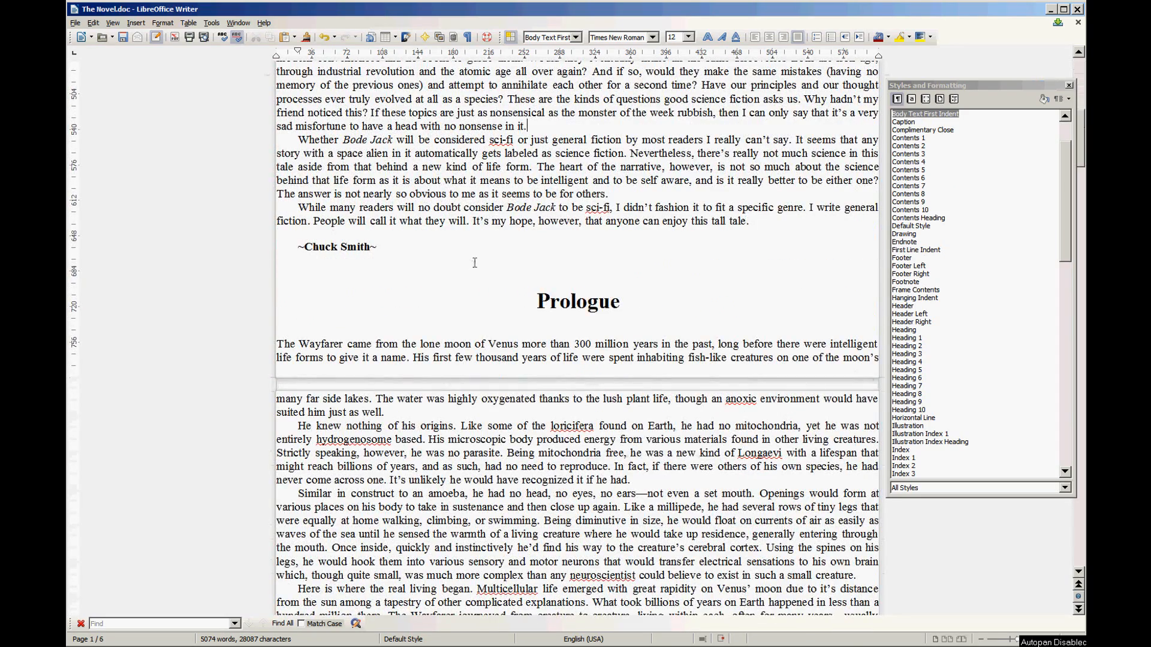
click(476, 248)
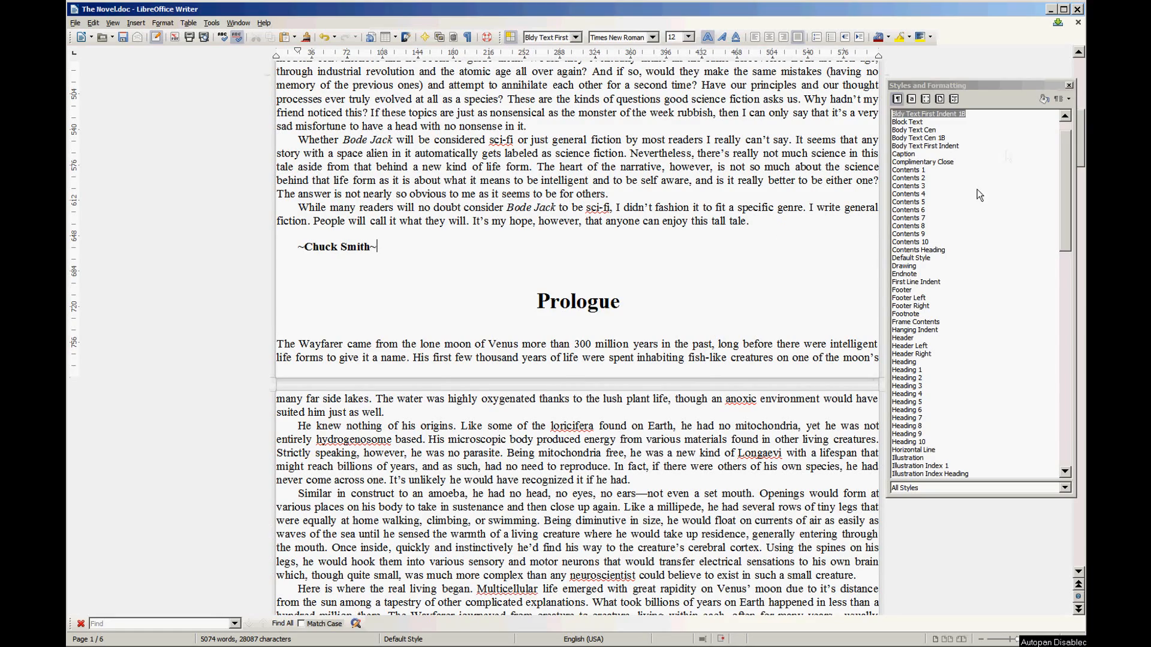
scroll(737, 178, up, 10)
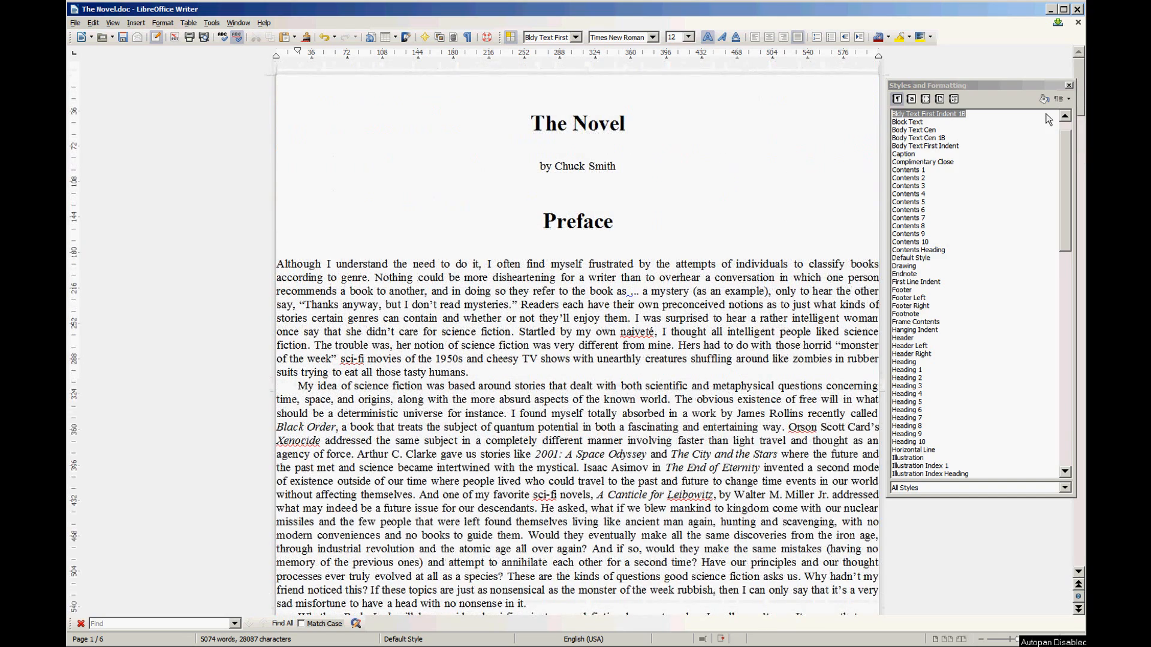
click(1069, 85)
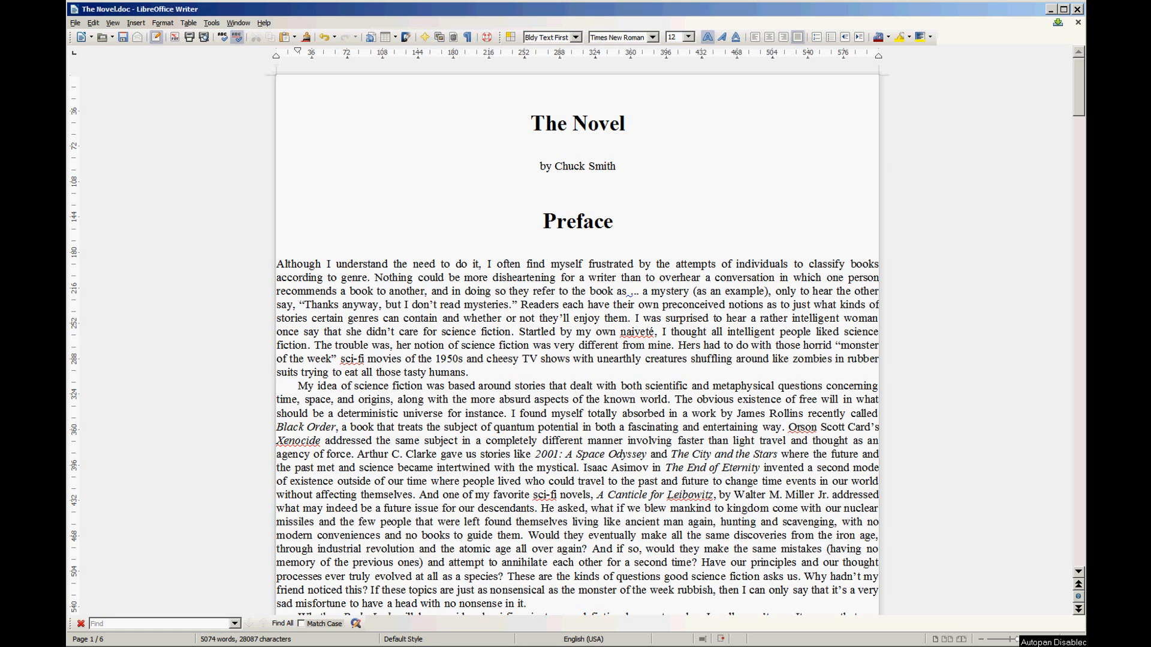
- Examine the paragraph styles and first-line indents of the preface's opening and second paragraphs
click(737, 319)
click(432, 289)
scroll(550, 307, down, 1)
click(429, 406)
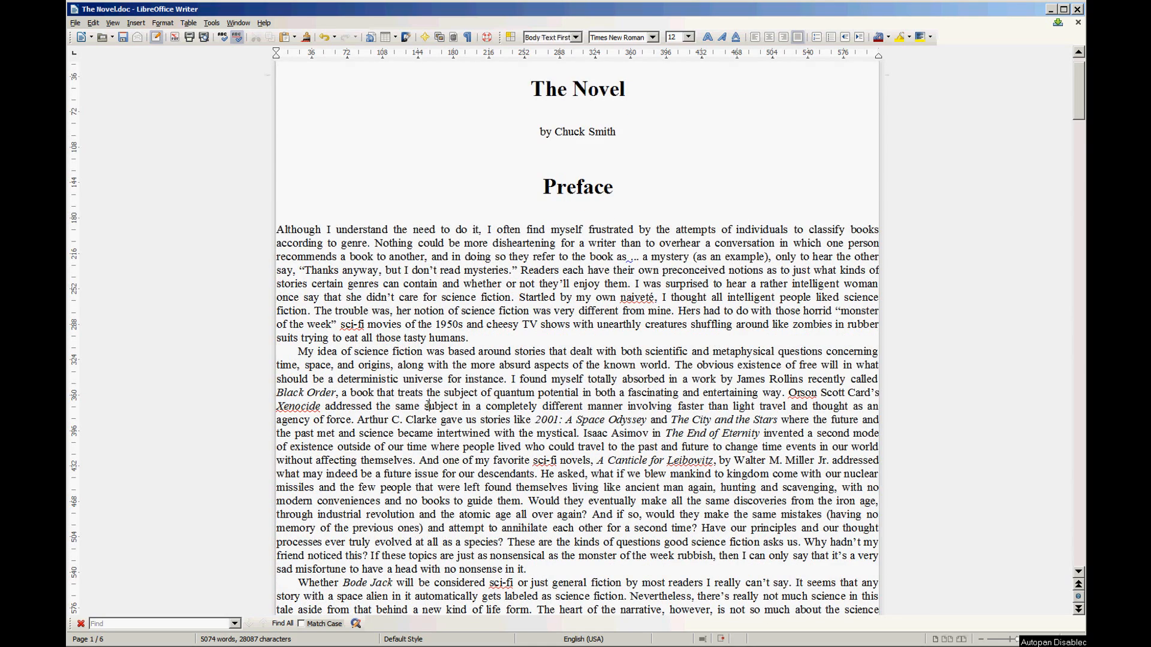
scroll(414, 372, down, 6)
drag(296, 165, 398, 207)
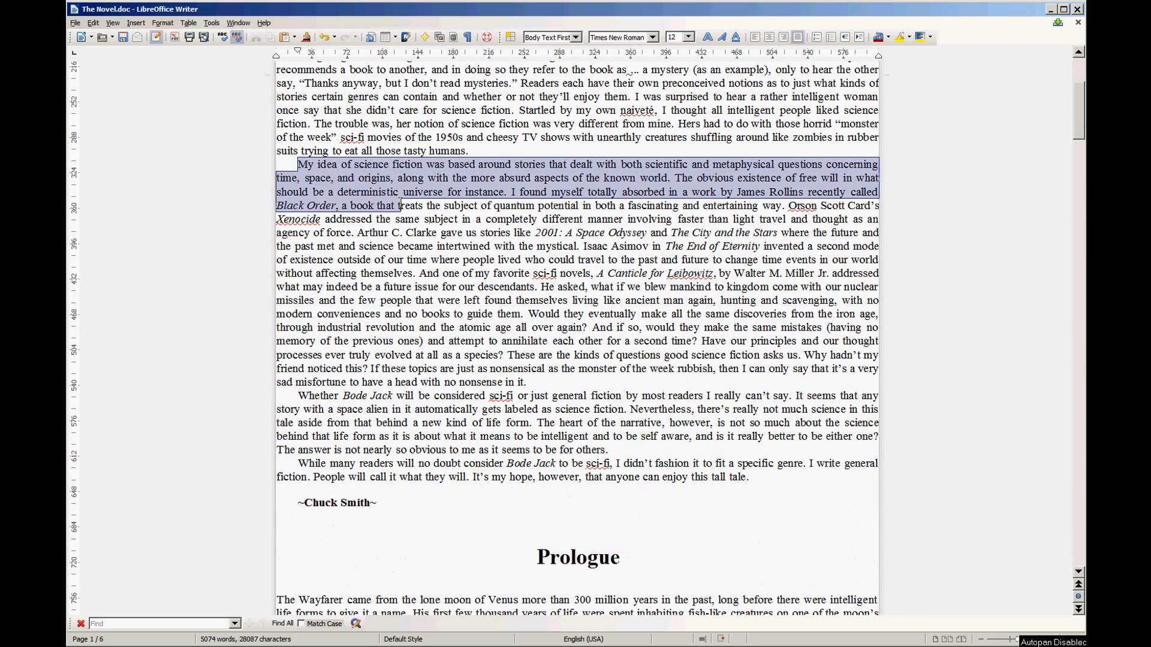
click(375, 259)
scroll(562, 252, up, 2)
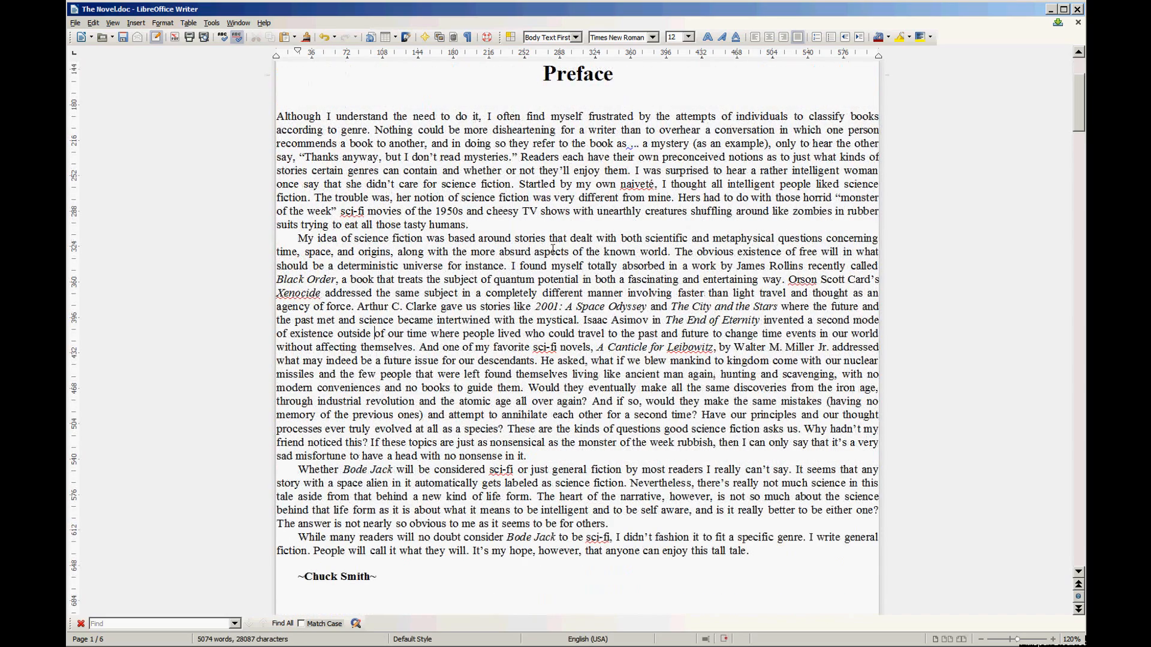
scroll(484, 197, up, 2)
scroll(483, 196, up, 1)
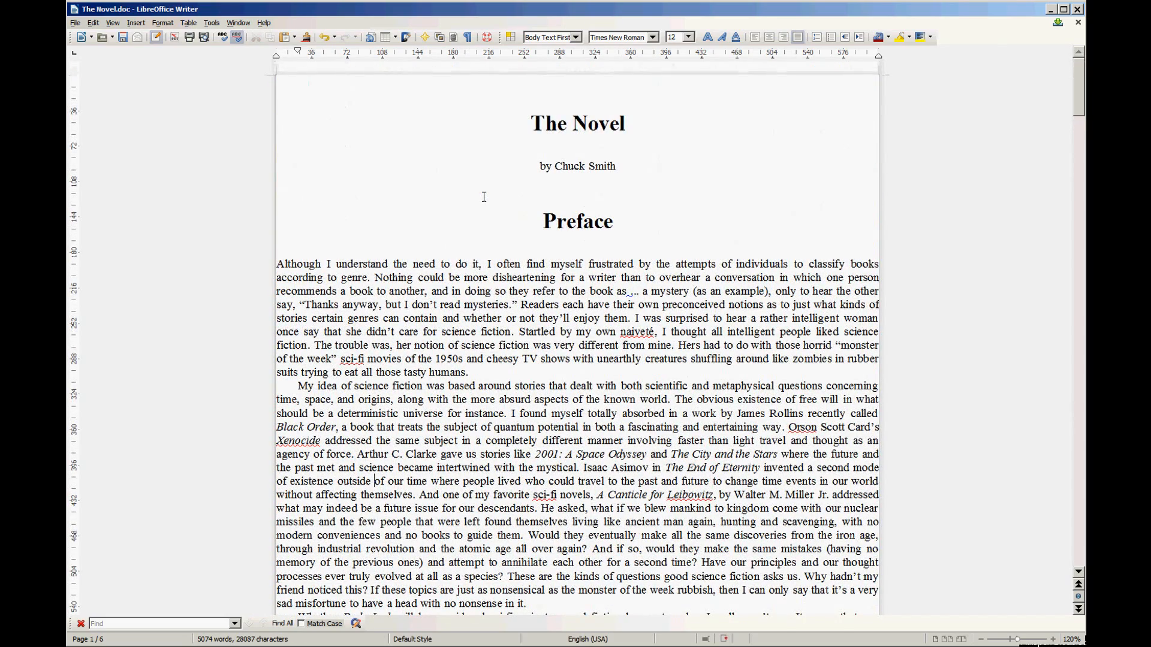
click(466, 290)
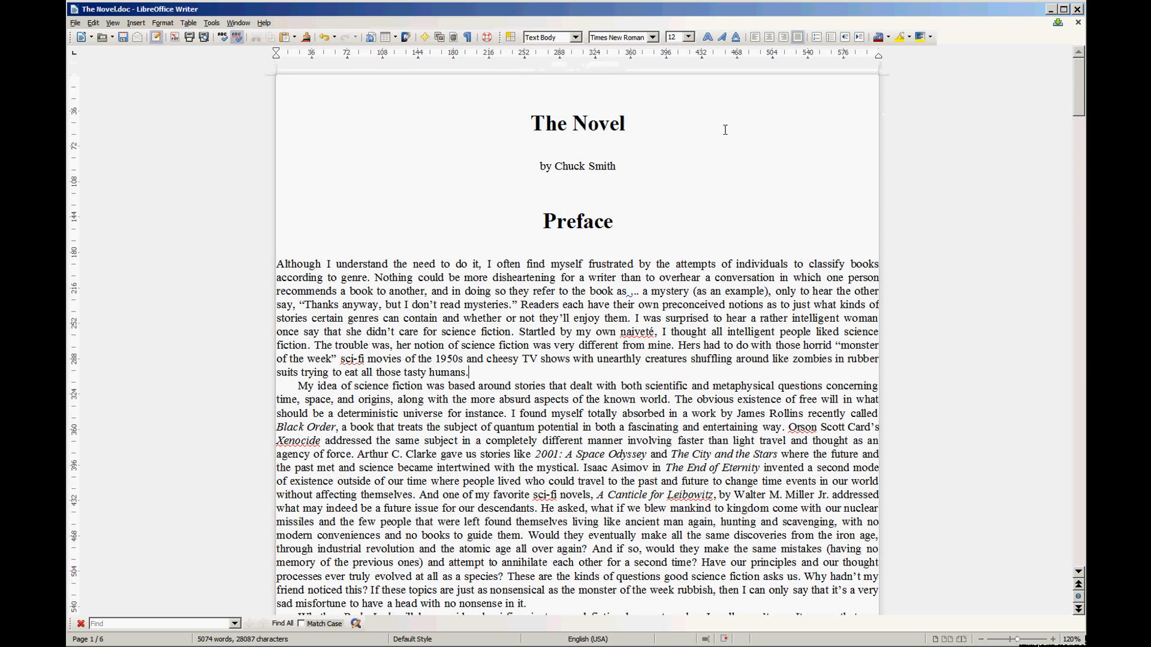
- Delete the entire manuscript text and enter the heading "Novel Template" in its place
click(510, 126)
drag(510, 126, 543, 521)
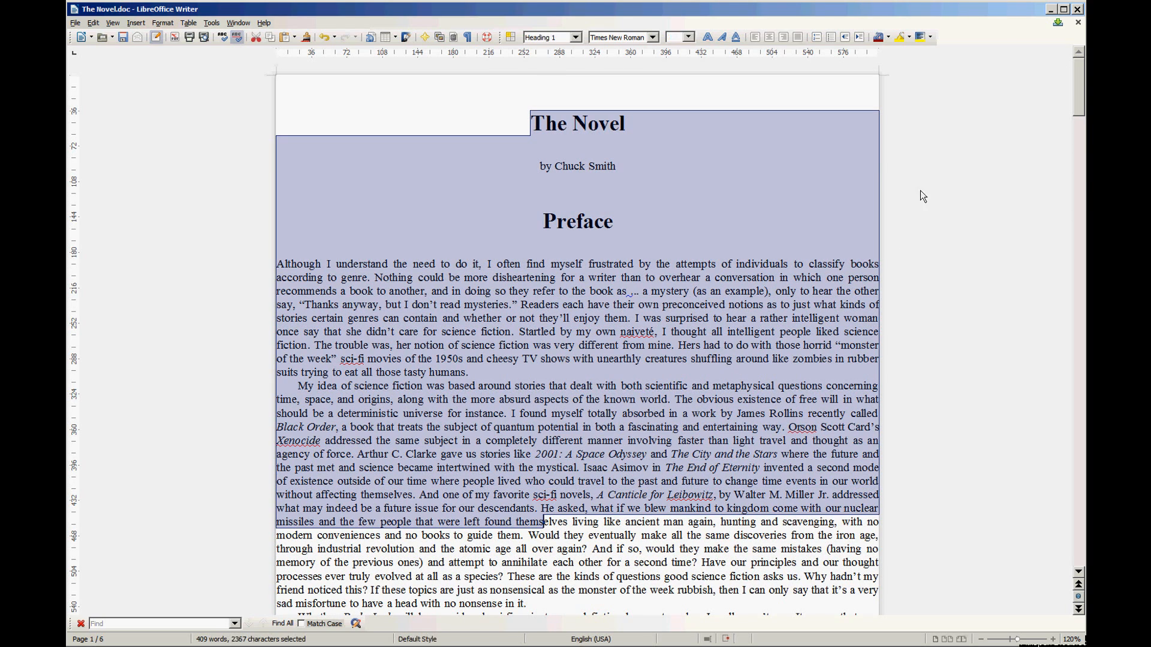
scroll(919, 189, down, 20)
scroll(919, 197, down, 20)
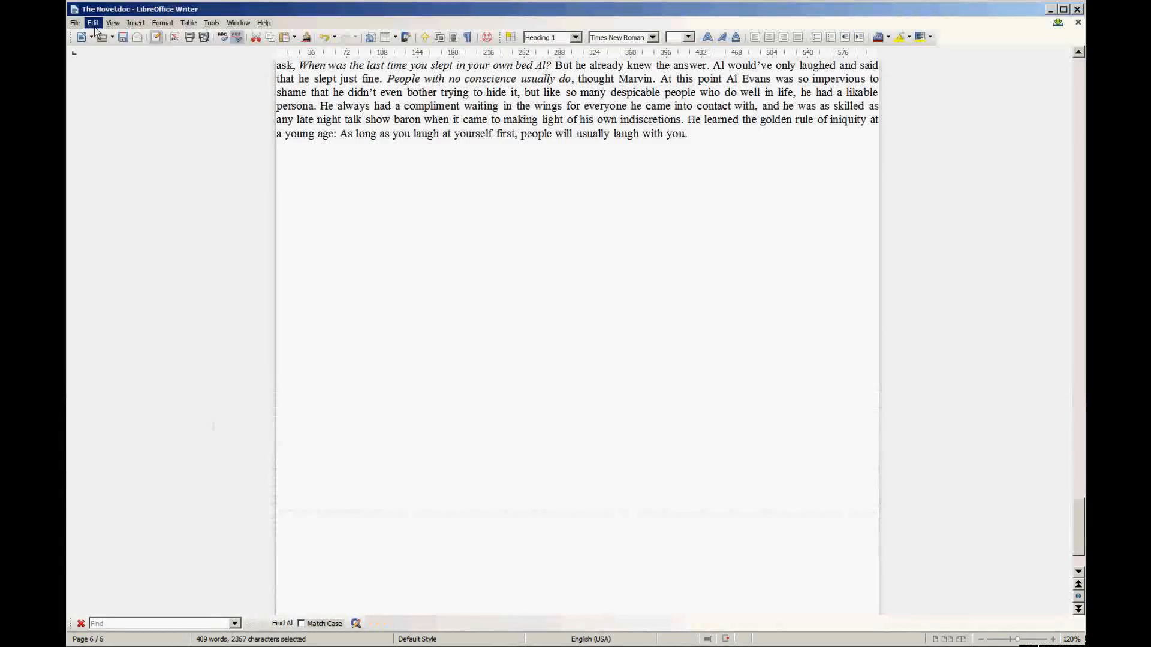
click(93, 23)
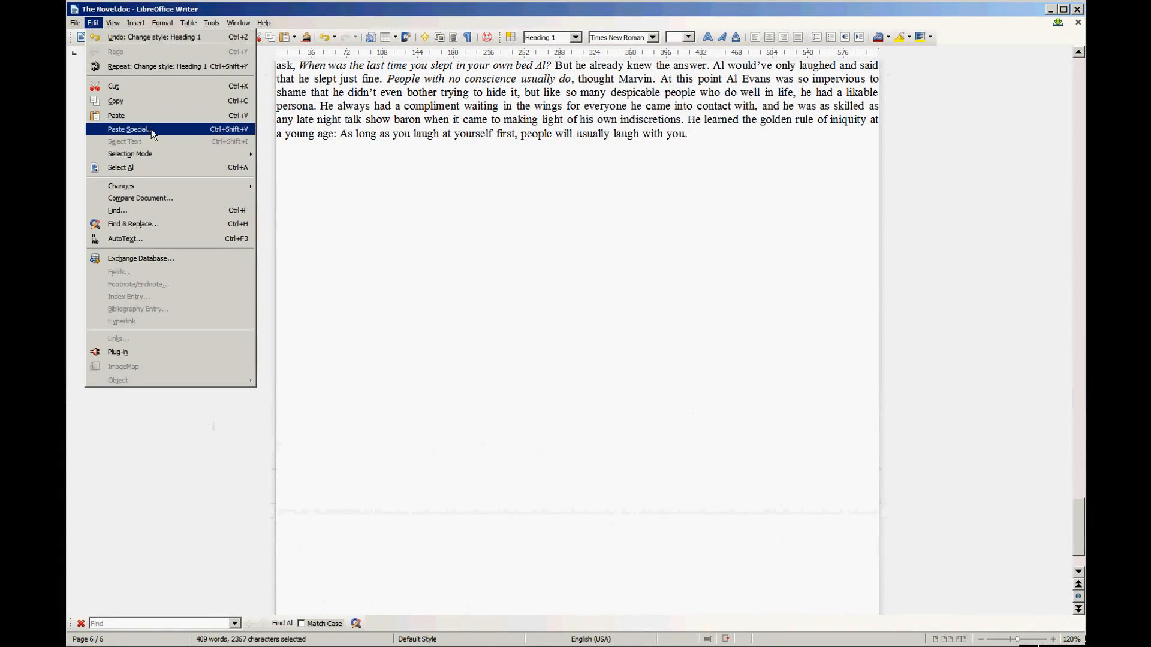
click(158, 168)
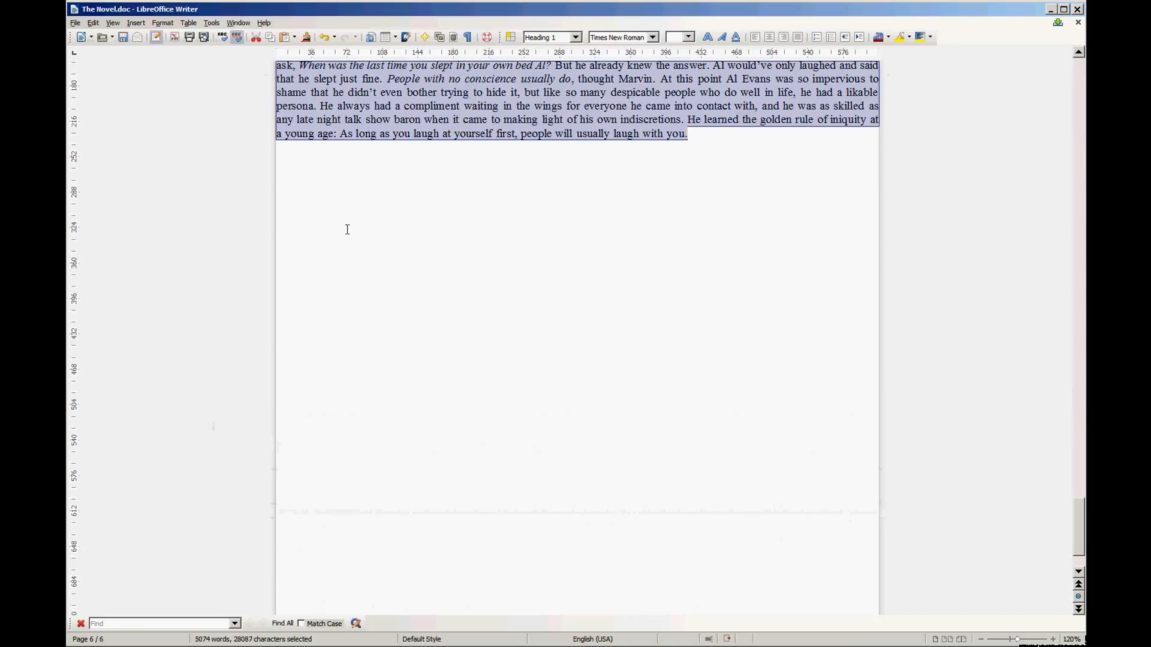
key(Delete)
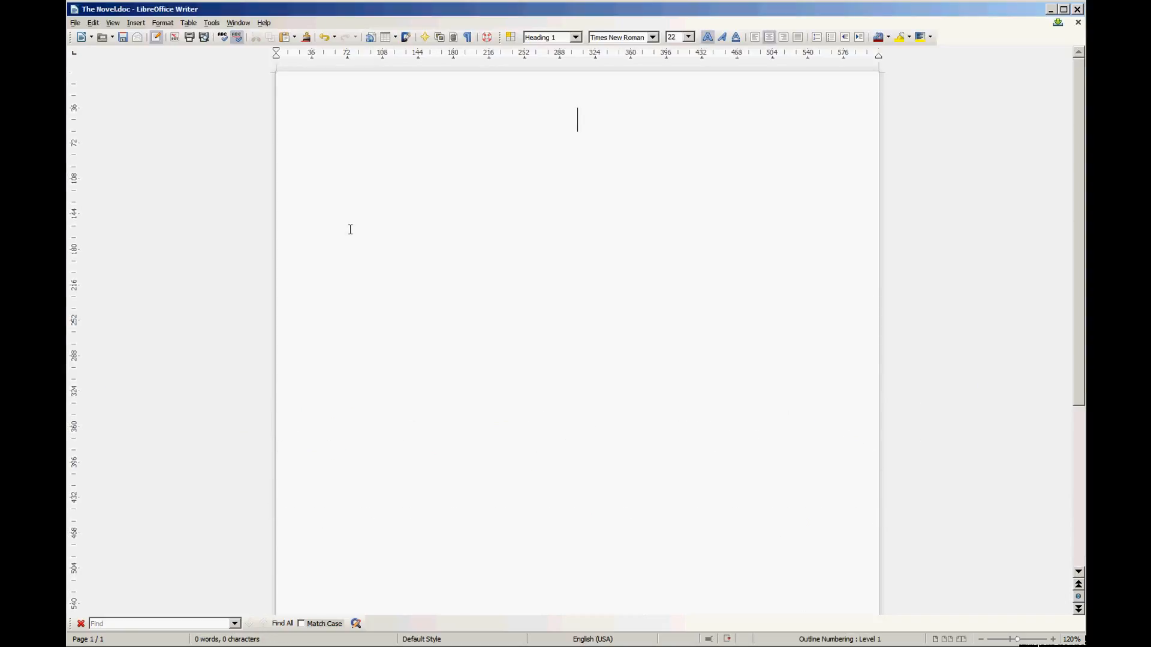
text(Novel Template)
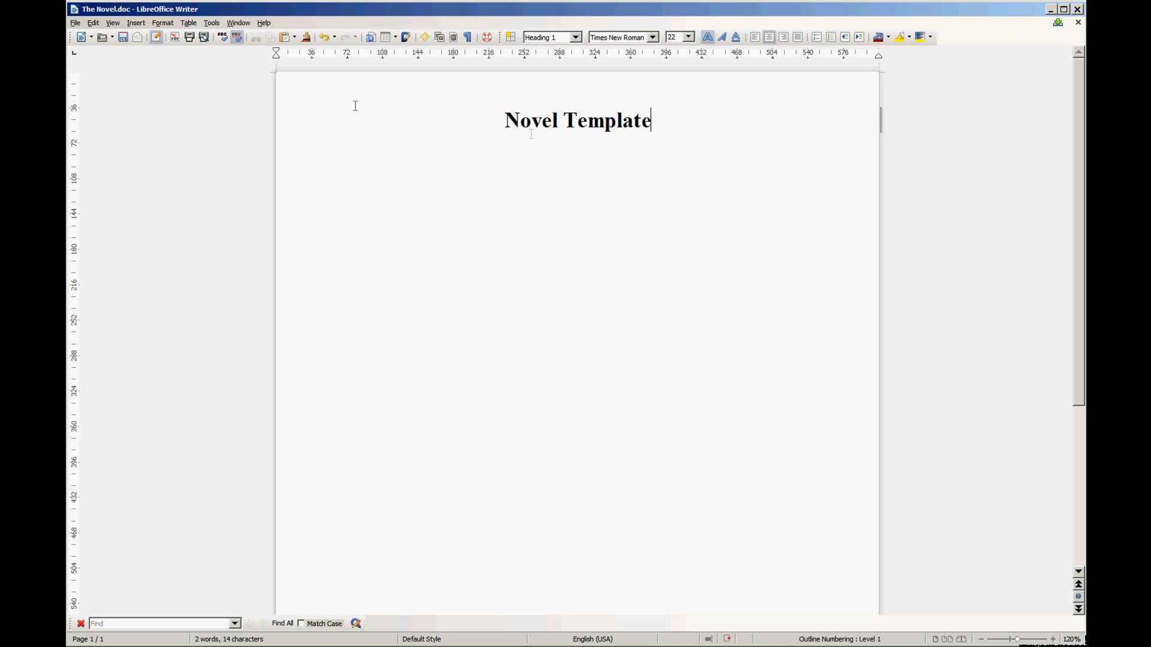
- Save the document on the Desktop under the new name novel_template, keeping the Microsoft Word 97/2000/XP/2003 format
click(74, 24)
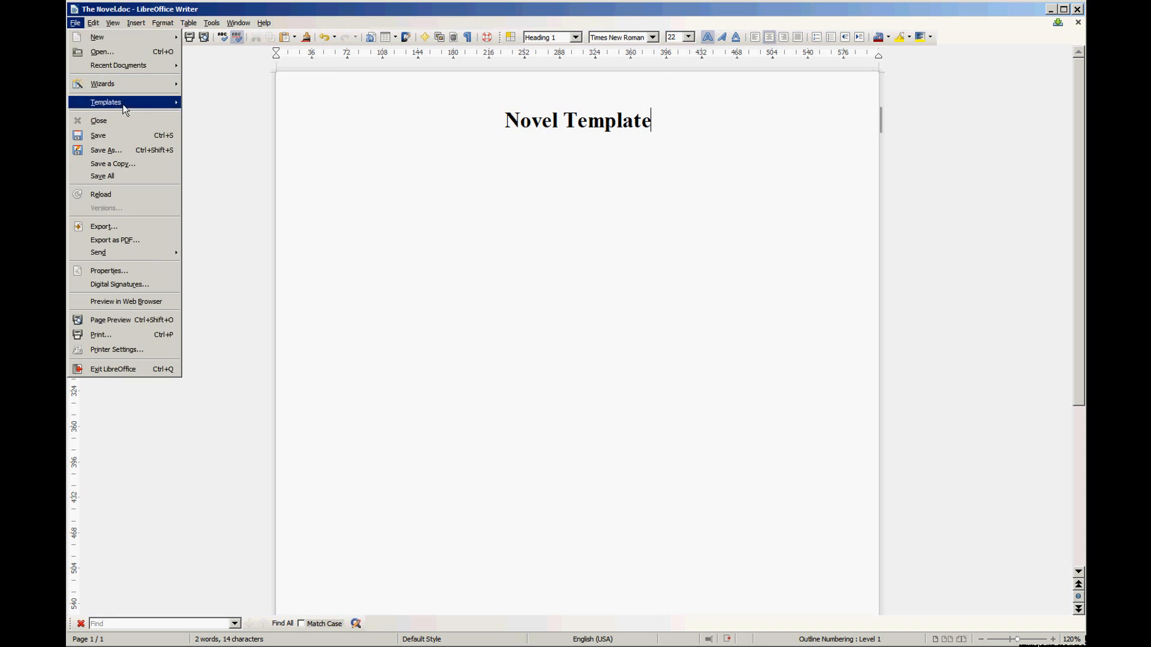
click(111, 151)
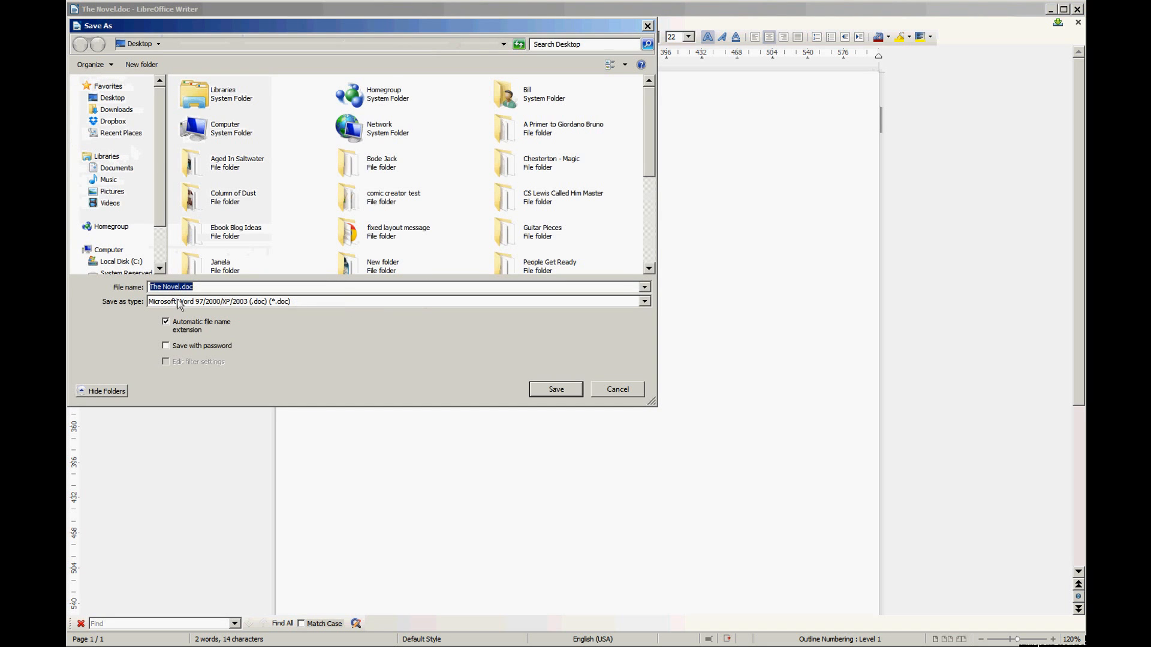
text(n)
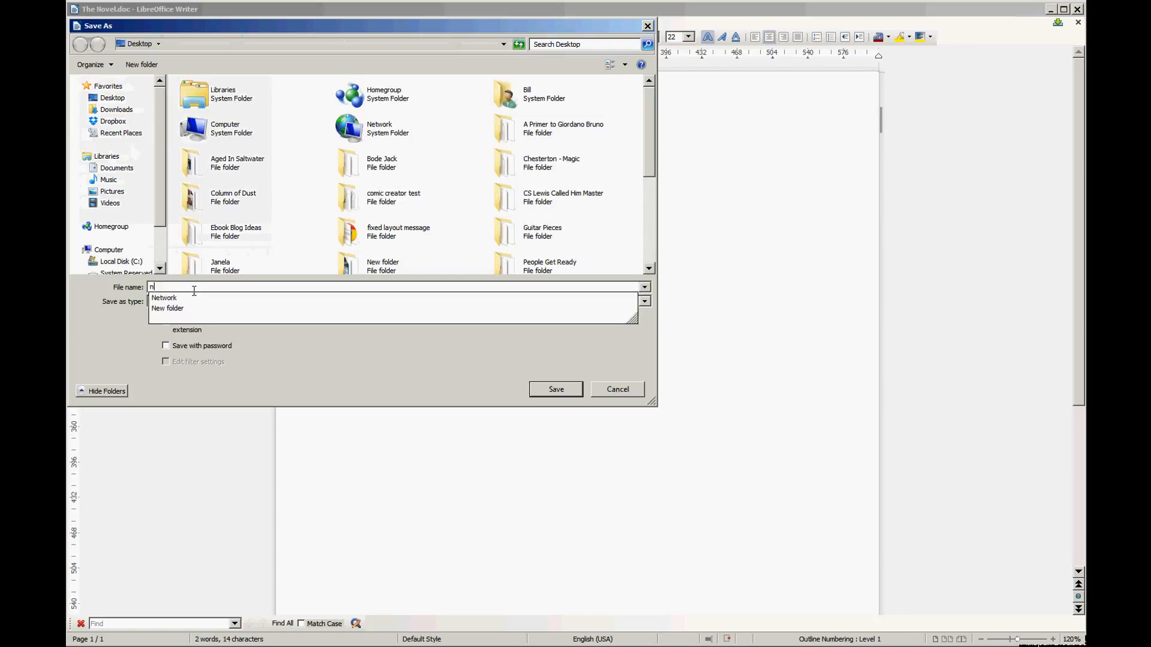
text(ovel_template)
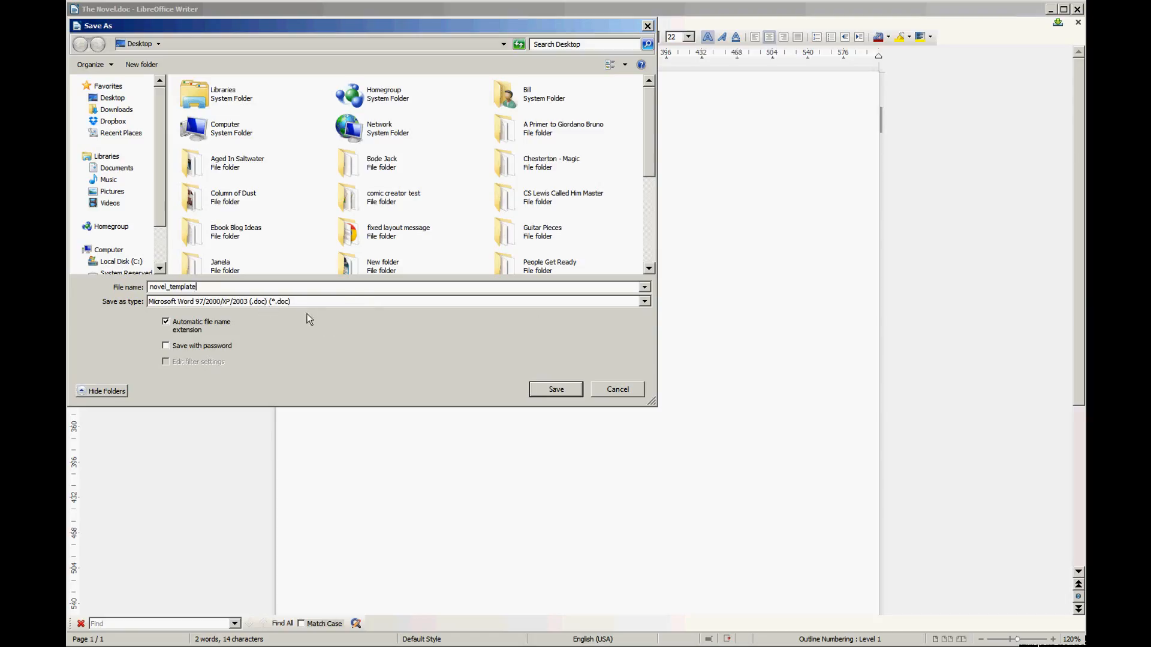
click(554, 391)
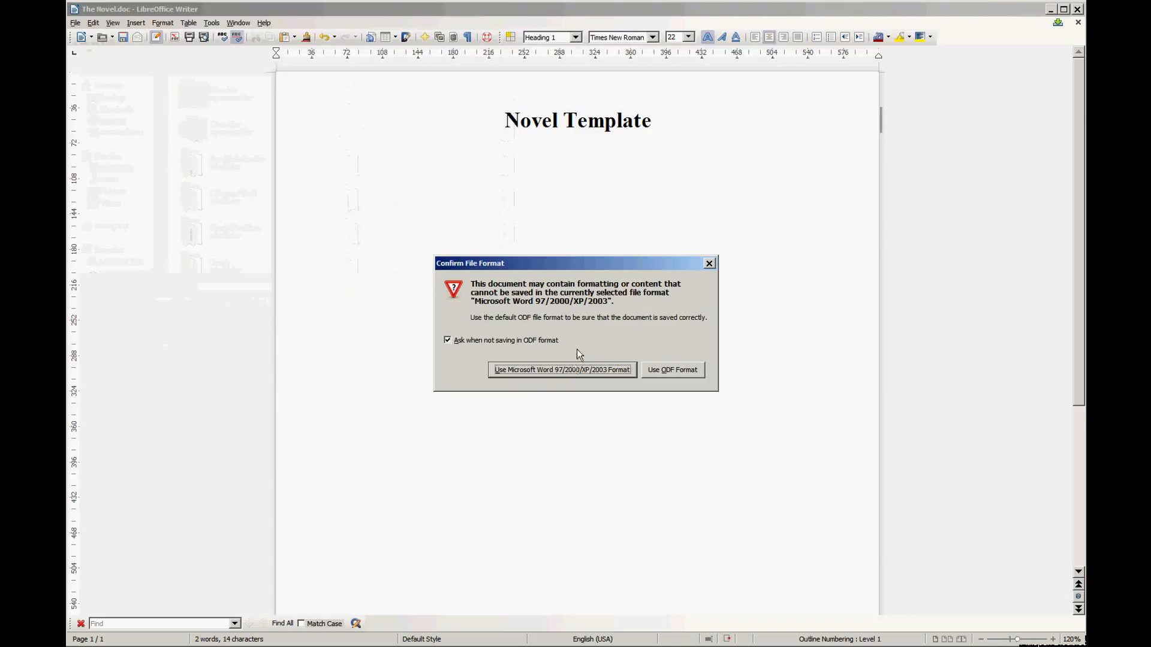
click(567, 369)
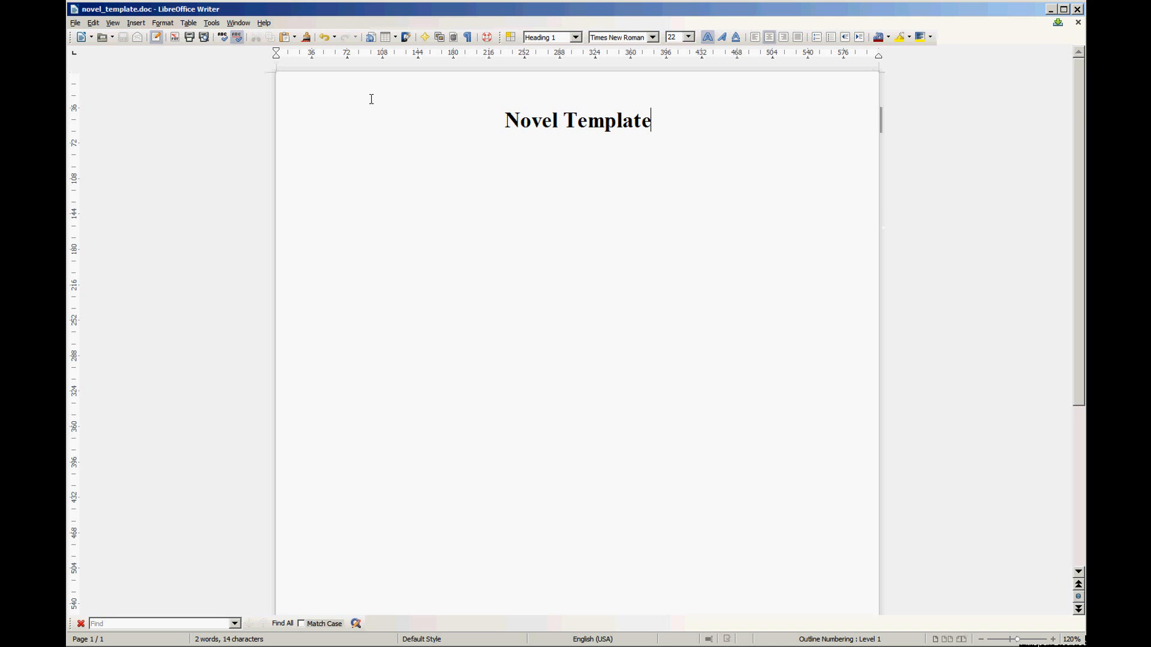
- Close the current document and reopen novel_template.doc from the Desktop
click(75, 23)
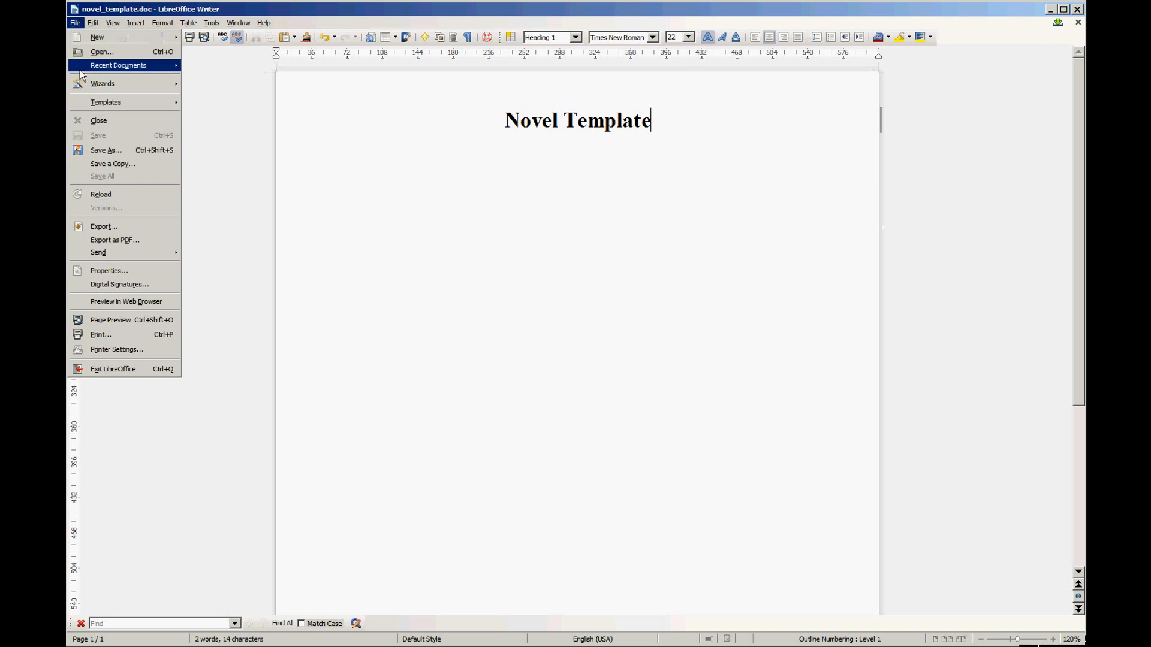
click(113, 118)
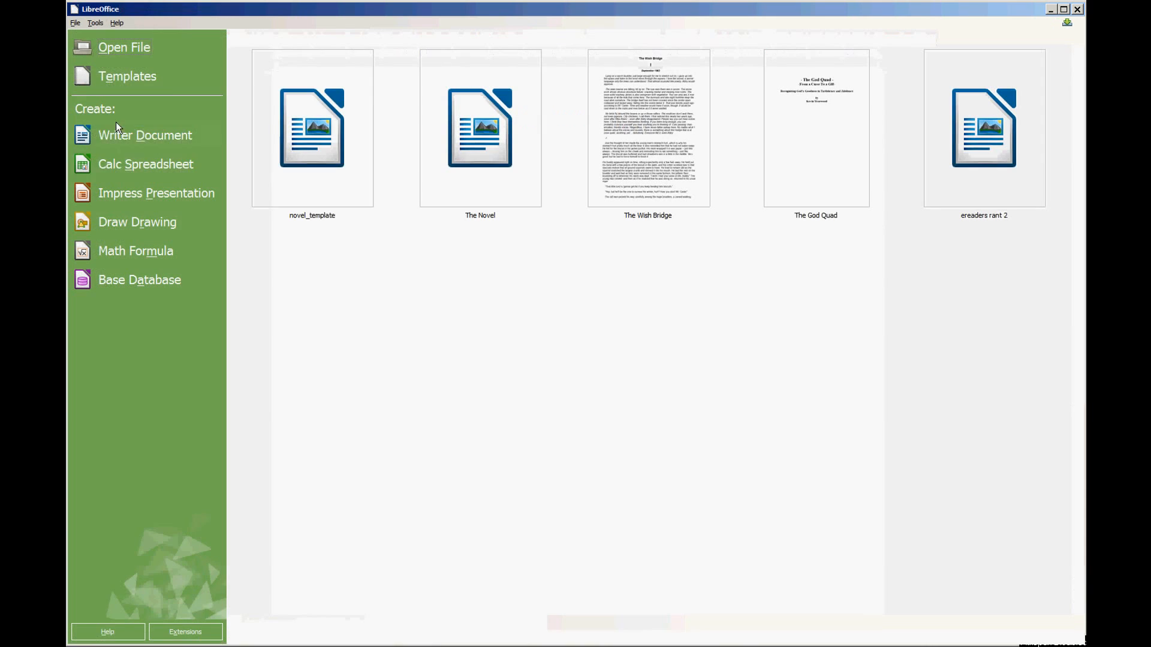
click(122, 58)
drag(647, 118, 650, 211)
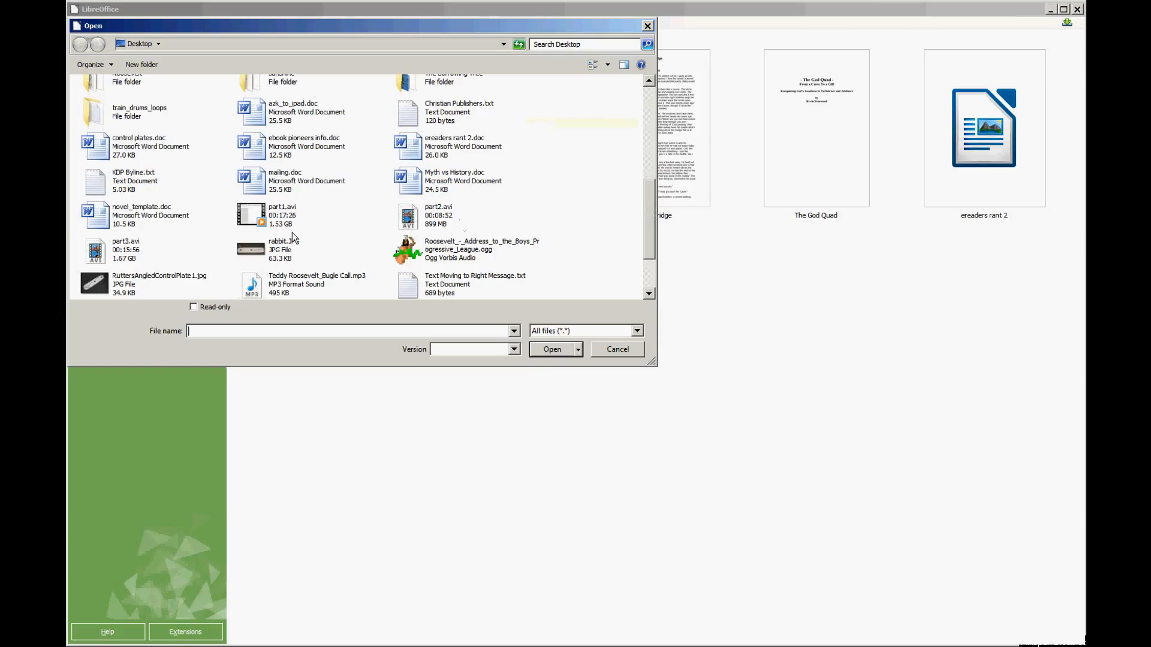
click(133, 217)
click(543, 352)
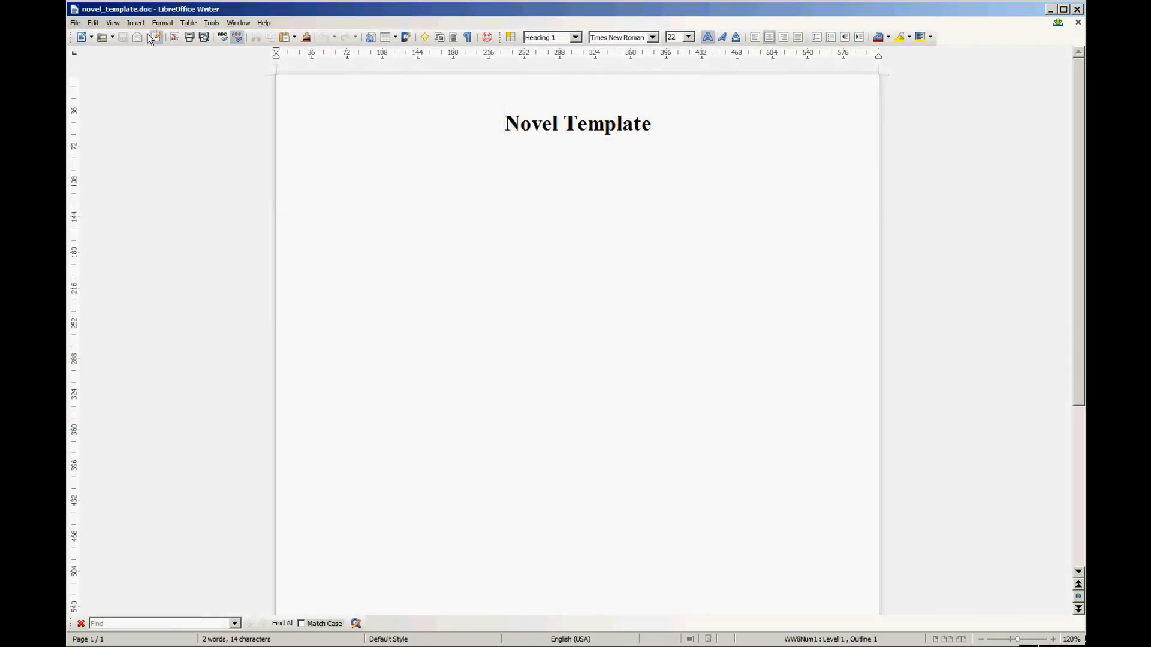
- Display the Styles and Formatting window and look through the whole list of paragraph styles for the custom novel styles
click(163, 23)
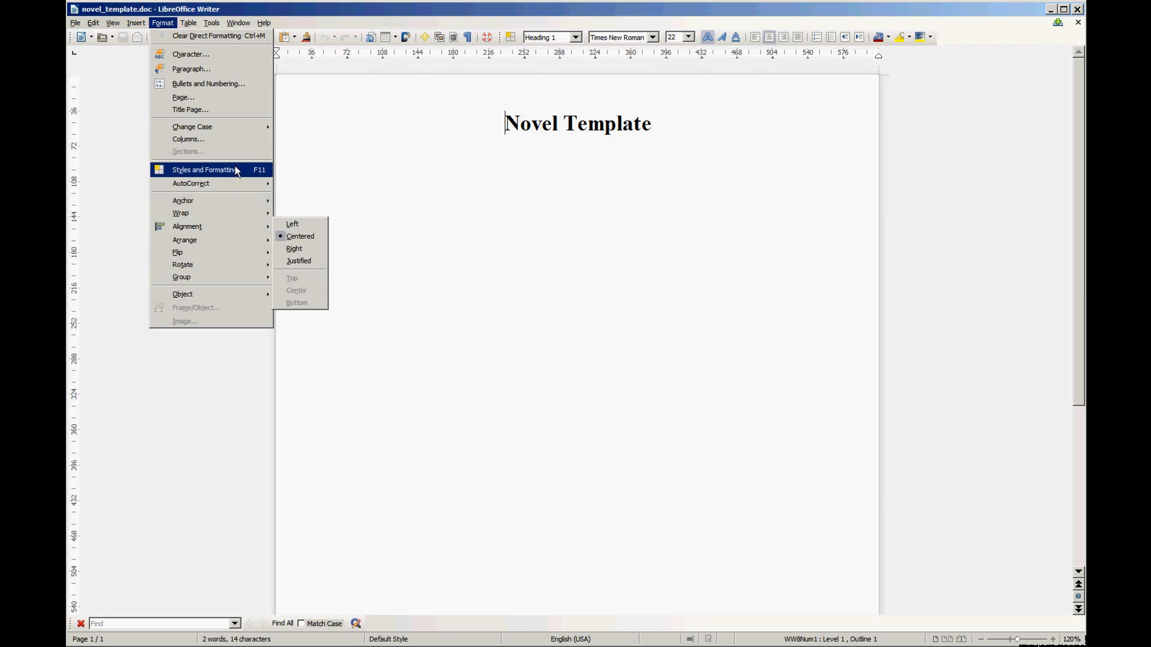
click(235, 169)
click(1066, 220)
drag(1067, 232, 1063, 129)
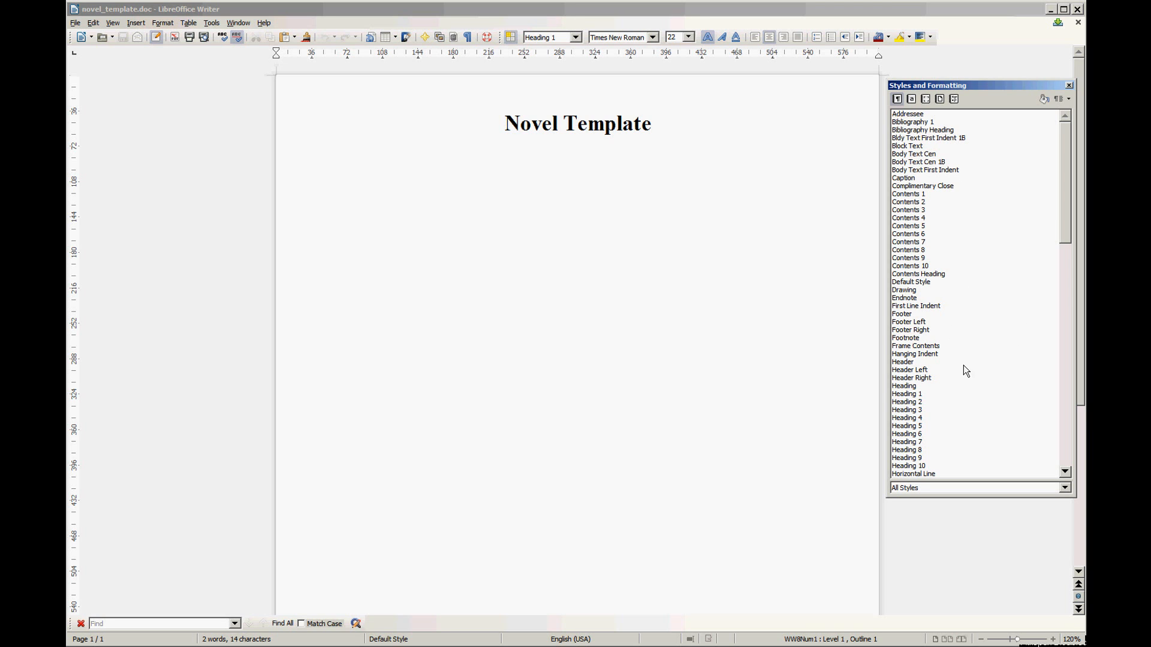
drag(1066, 206, 1056, 452)
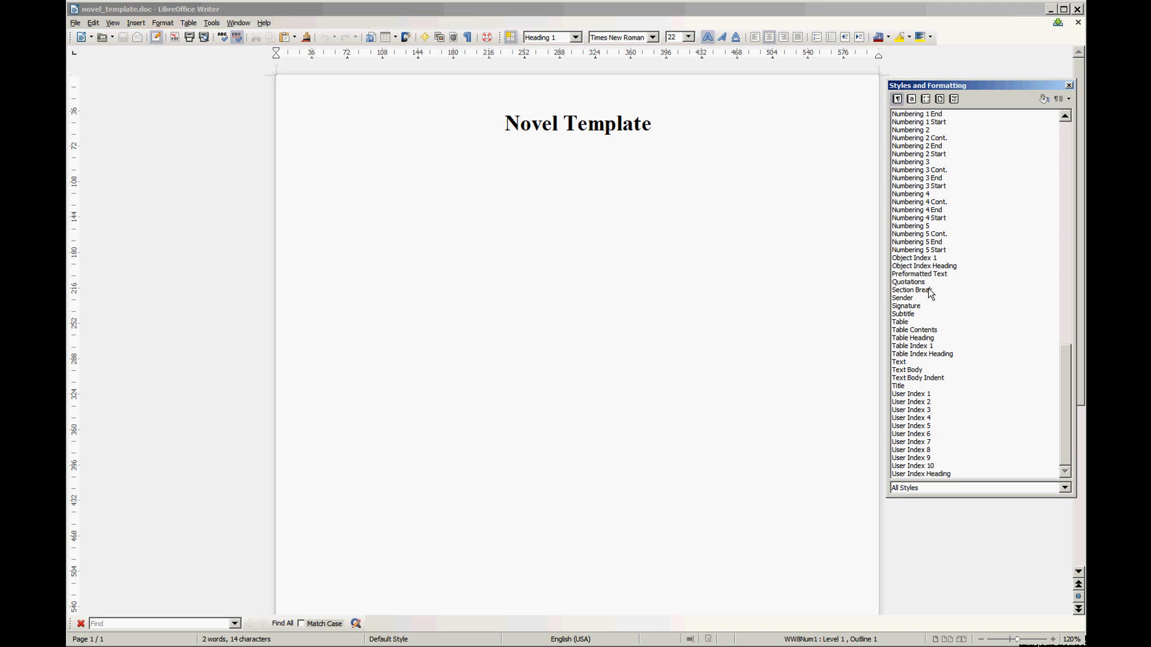
drag(1070, 405, 1068, 181)
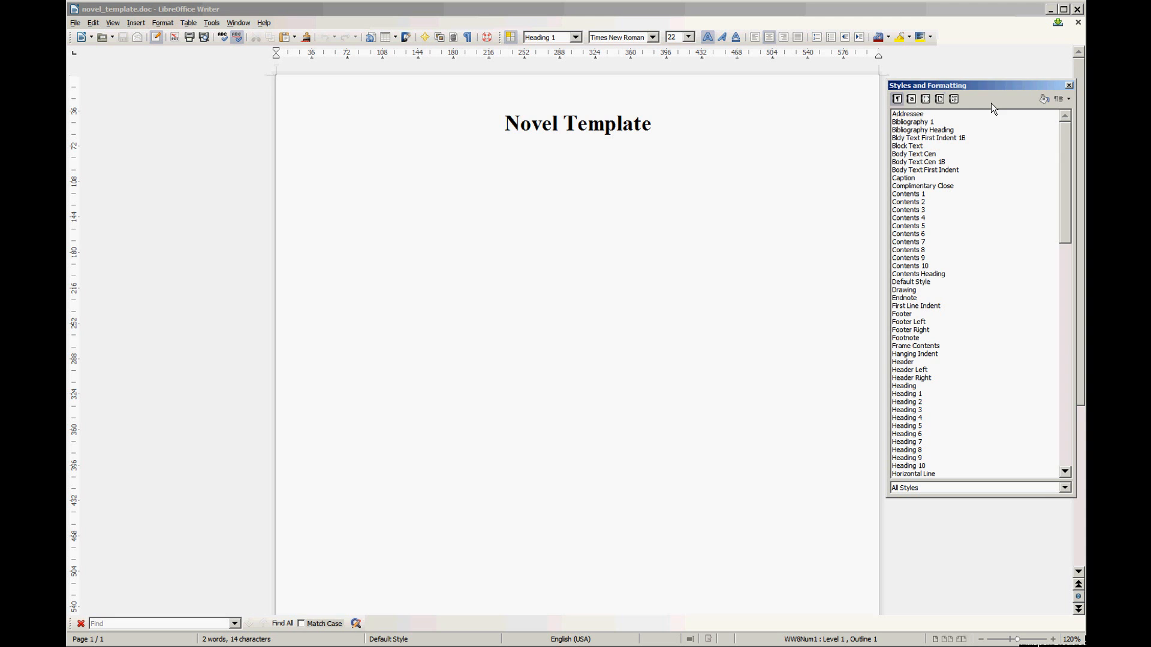
- Place the text cursor at the end of the "Novel Template" heading and move the Styles and Formatting window slightly higher
mouse_move(991, 88)
mouse_down()
mouse_move(1005, 90)
mouse_move(994, 102)
mouse_up()
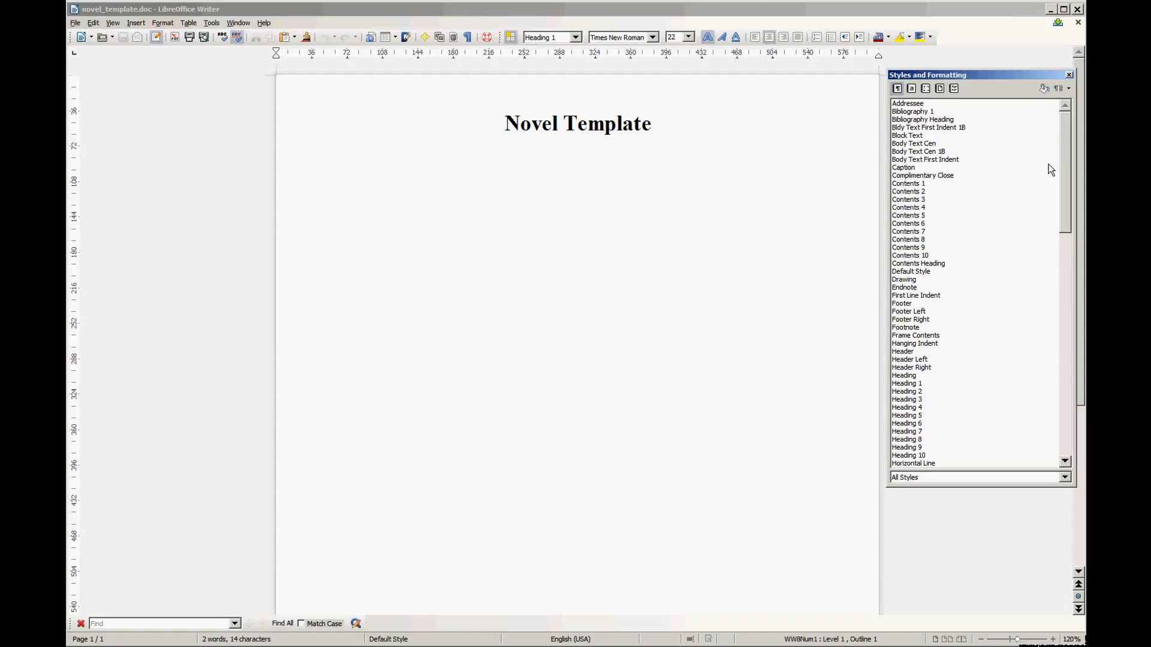
click(714, 128)
key(ctrl+shift+Left)
key(ctrl+shift+Left)
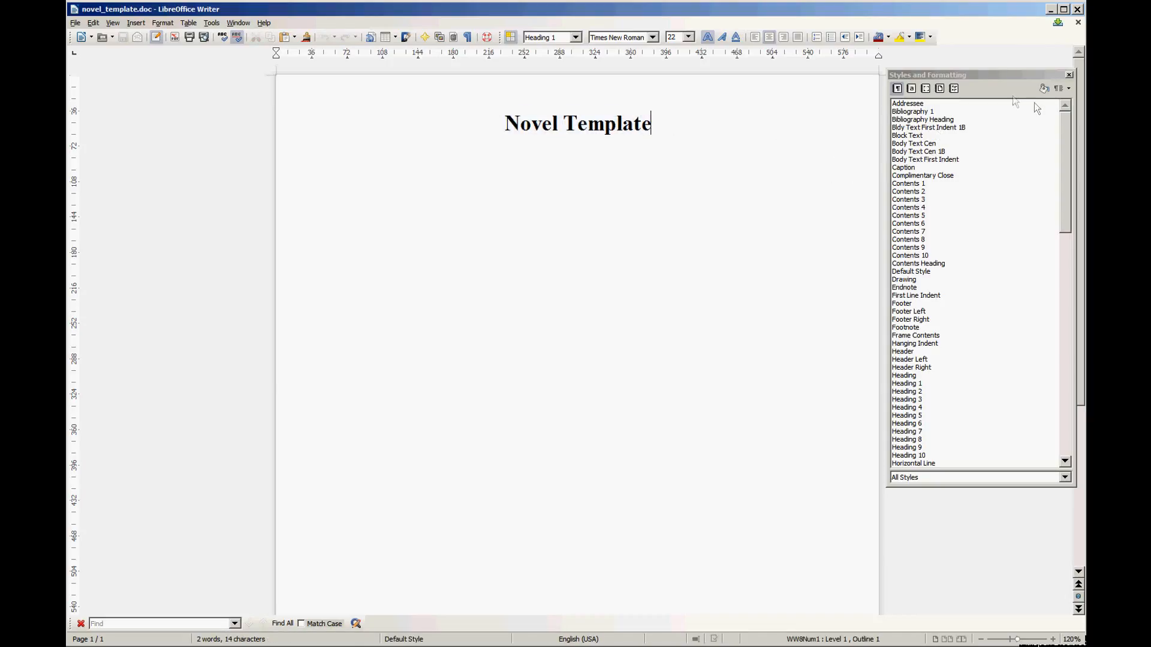
drag(983, 75, 983, 60)
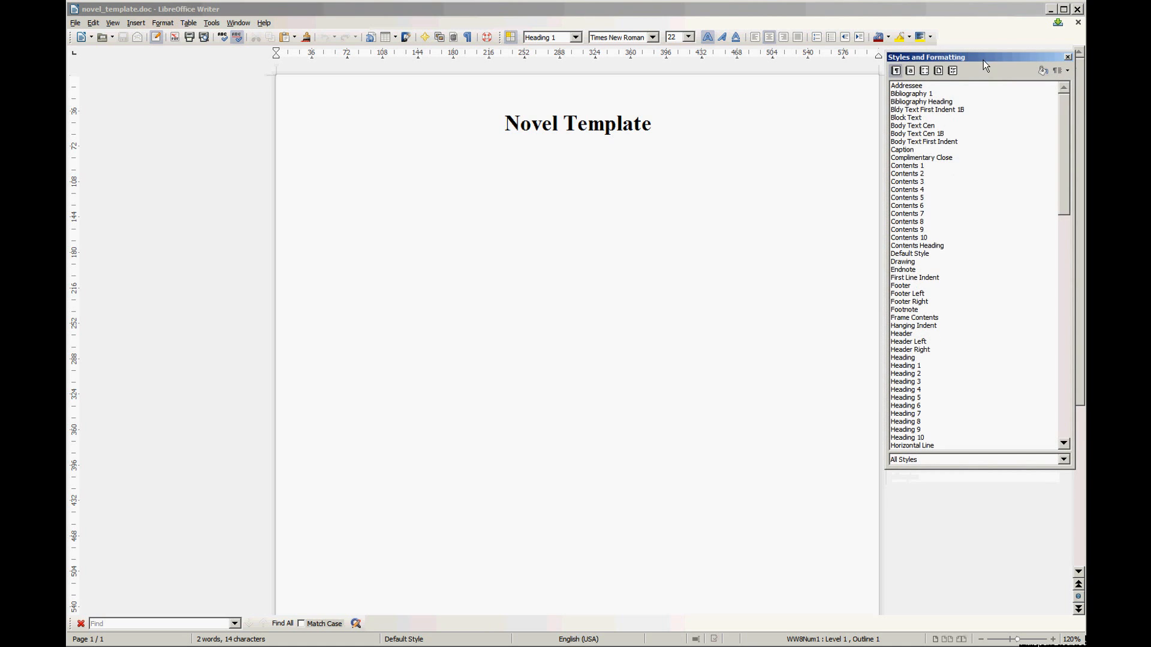